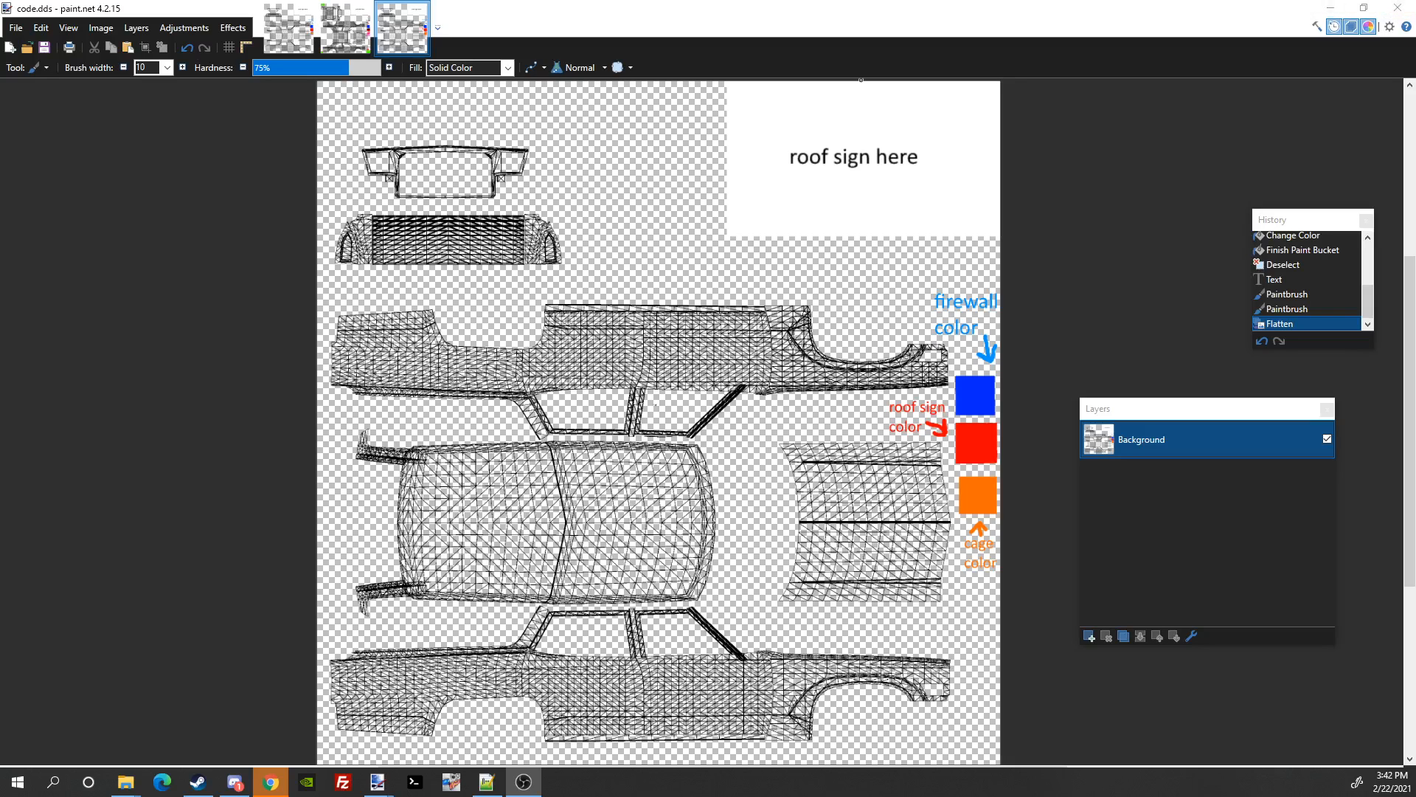
Step: Move the Discord window over the flattened code.dds template in paint.net
mouse_move(1415, 82)
mouse_down()
mouse_move(821, 89)
mouse_move(402, 115)
mouse_move(533, 93)
mouse_move(505, 95)
mouse_up()
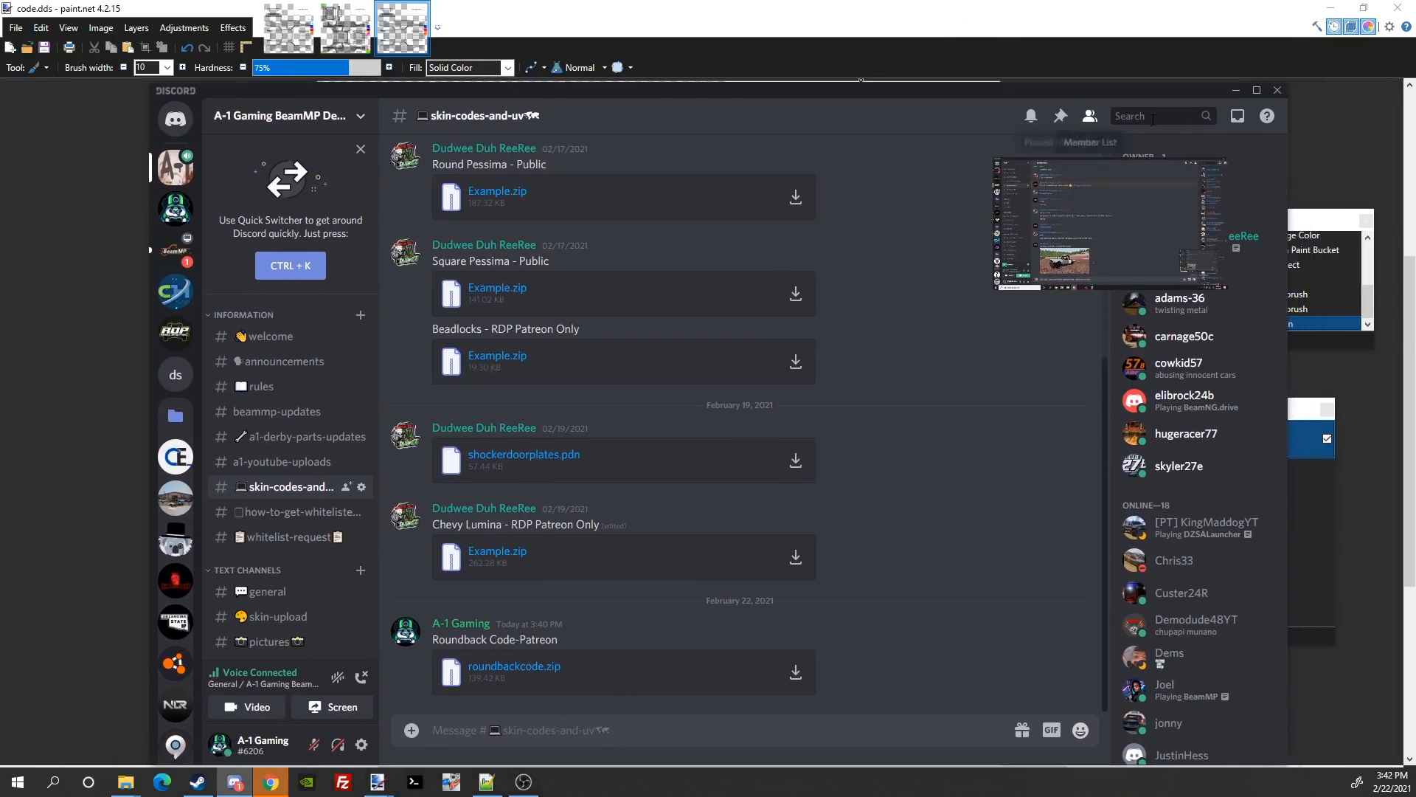
Step: Maximize Discord, browse to the roundbackcode.zip post, then bring Chrome forward
click(1265, 96)
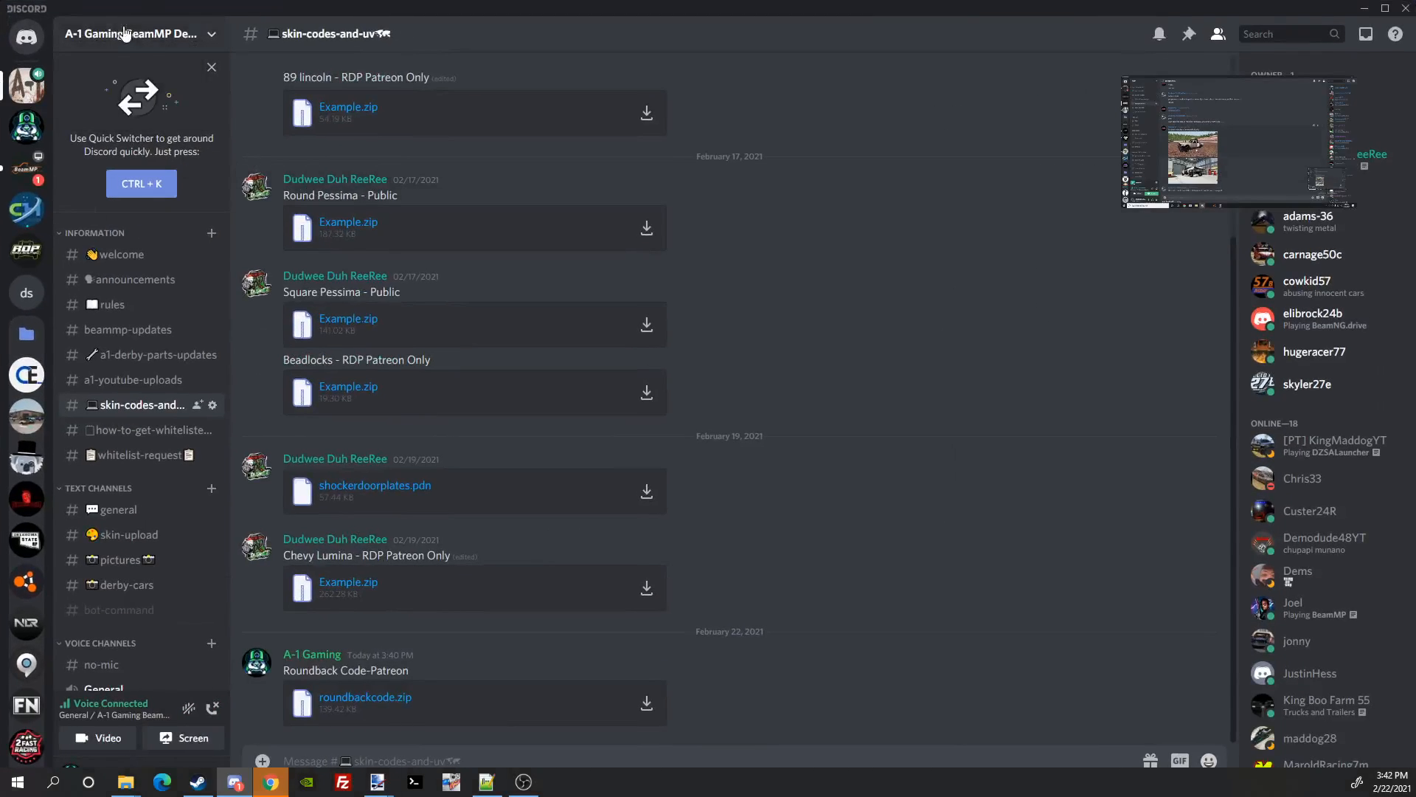
scroll(1321, 406, down, 8)
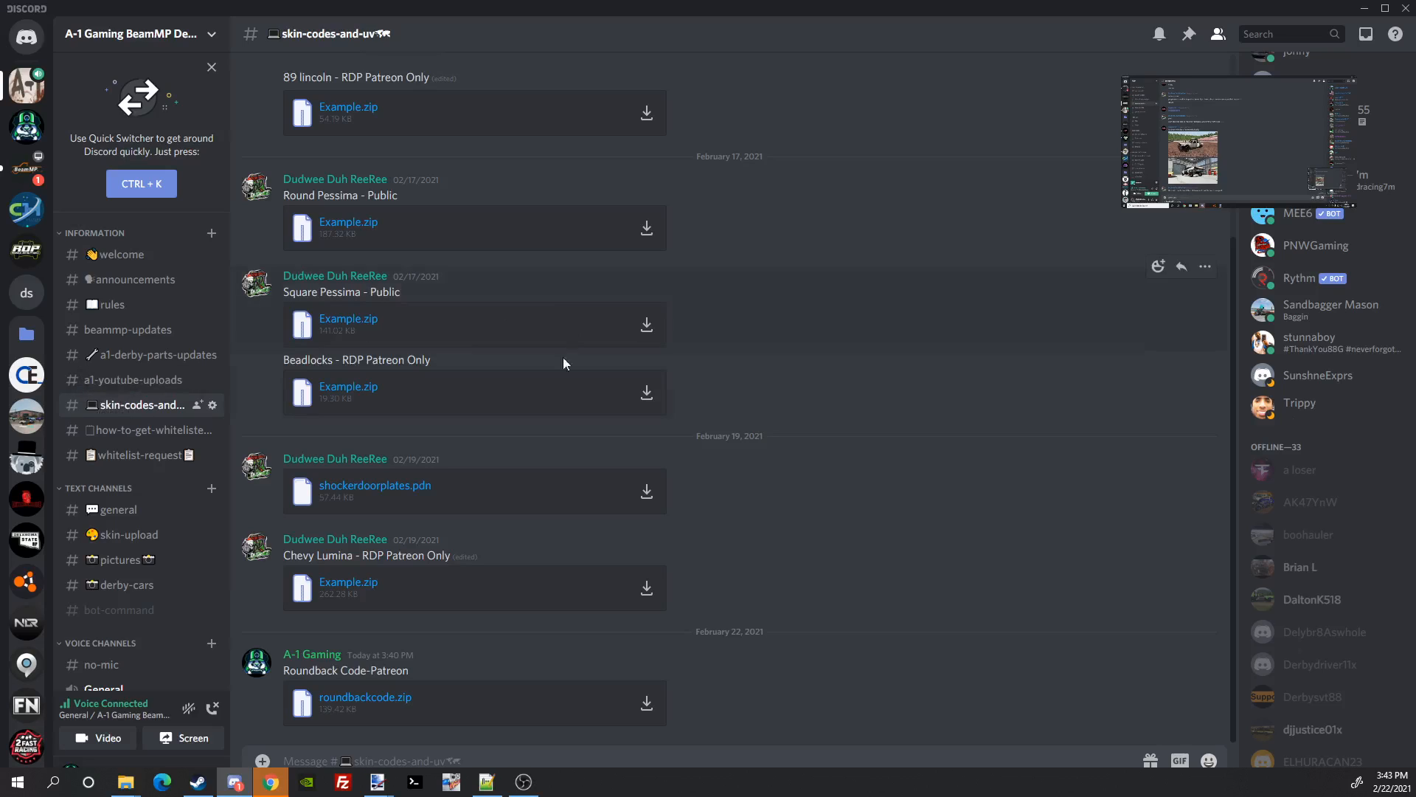
scroll(546, 420, up, 3)
scroll(464, 458, down, 3)
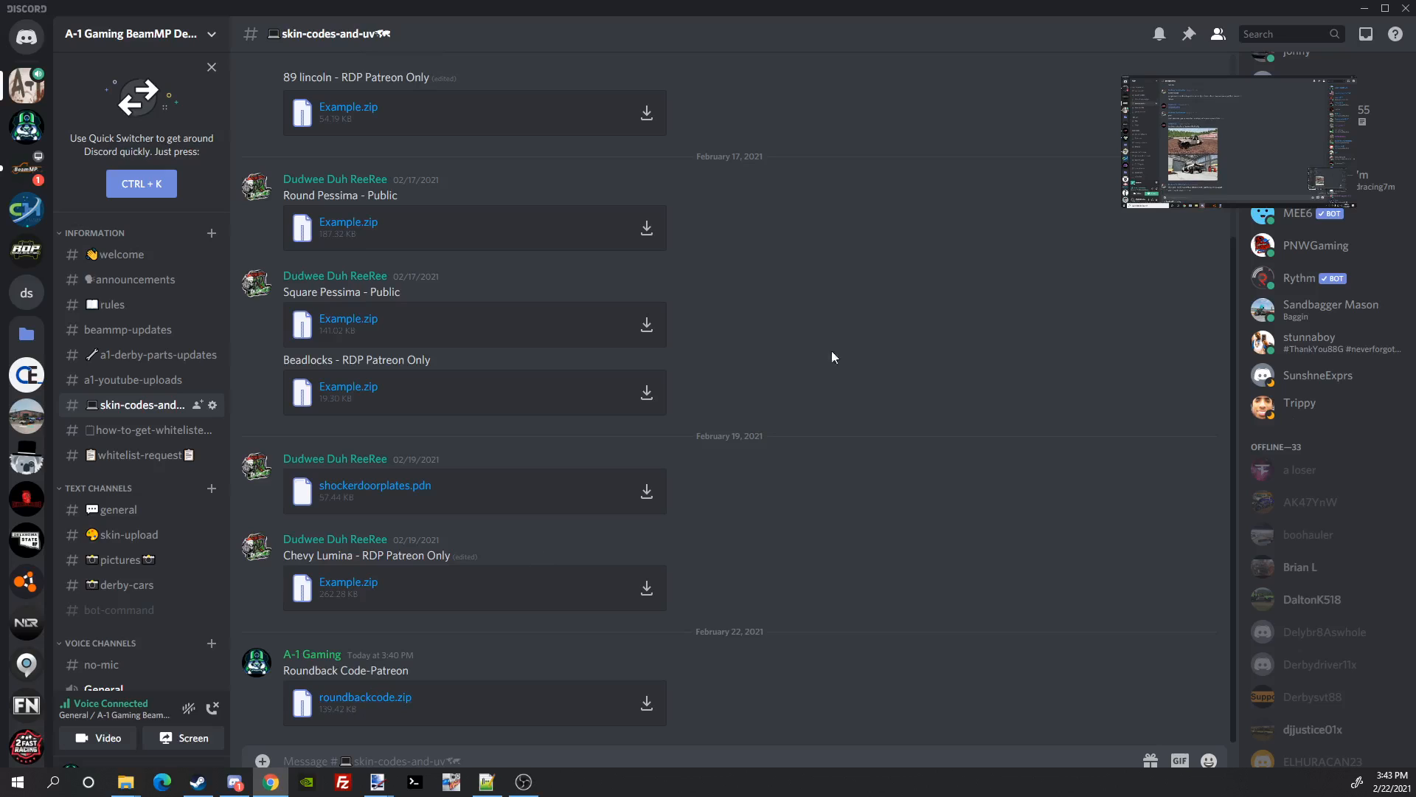
drag(1415, 182, 349, 164)
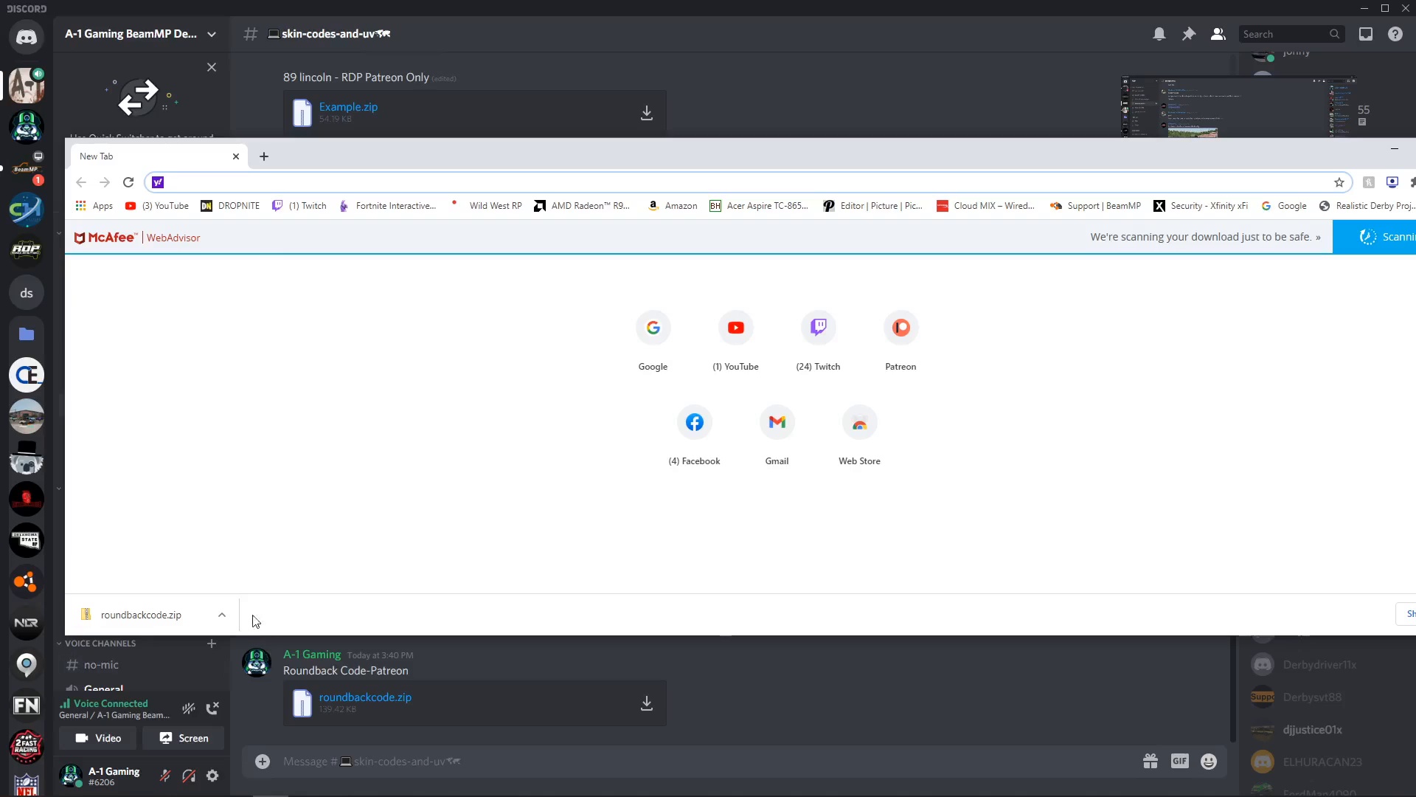
Step: Show the roundbackcode.zip download in the Downloads folder, then minimize Chrome
click(221, 614)
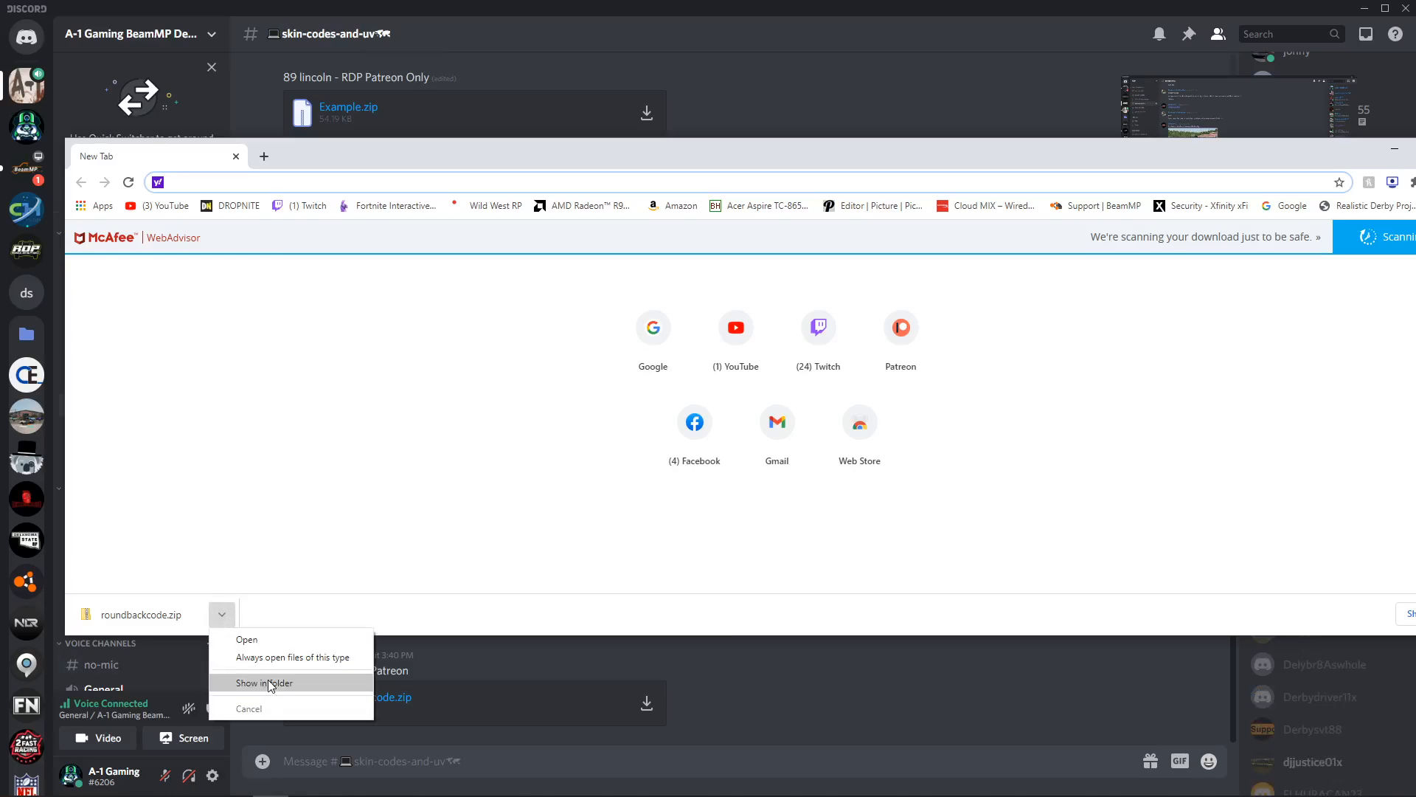
click(271, 684)
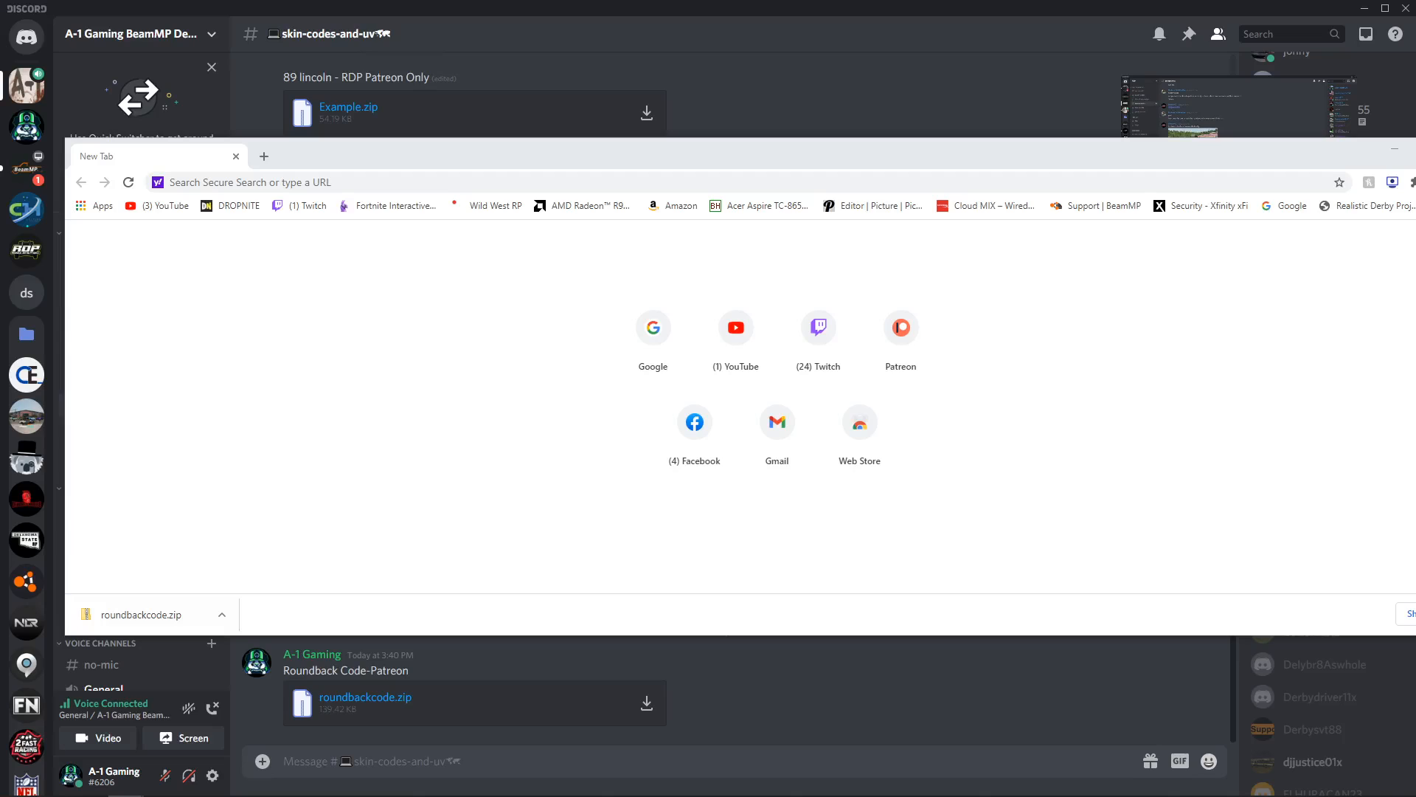
drag(562, 244, 1099, 206)
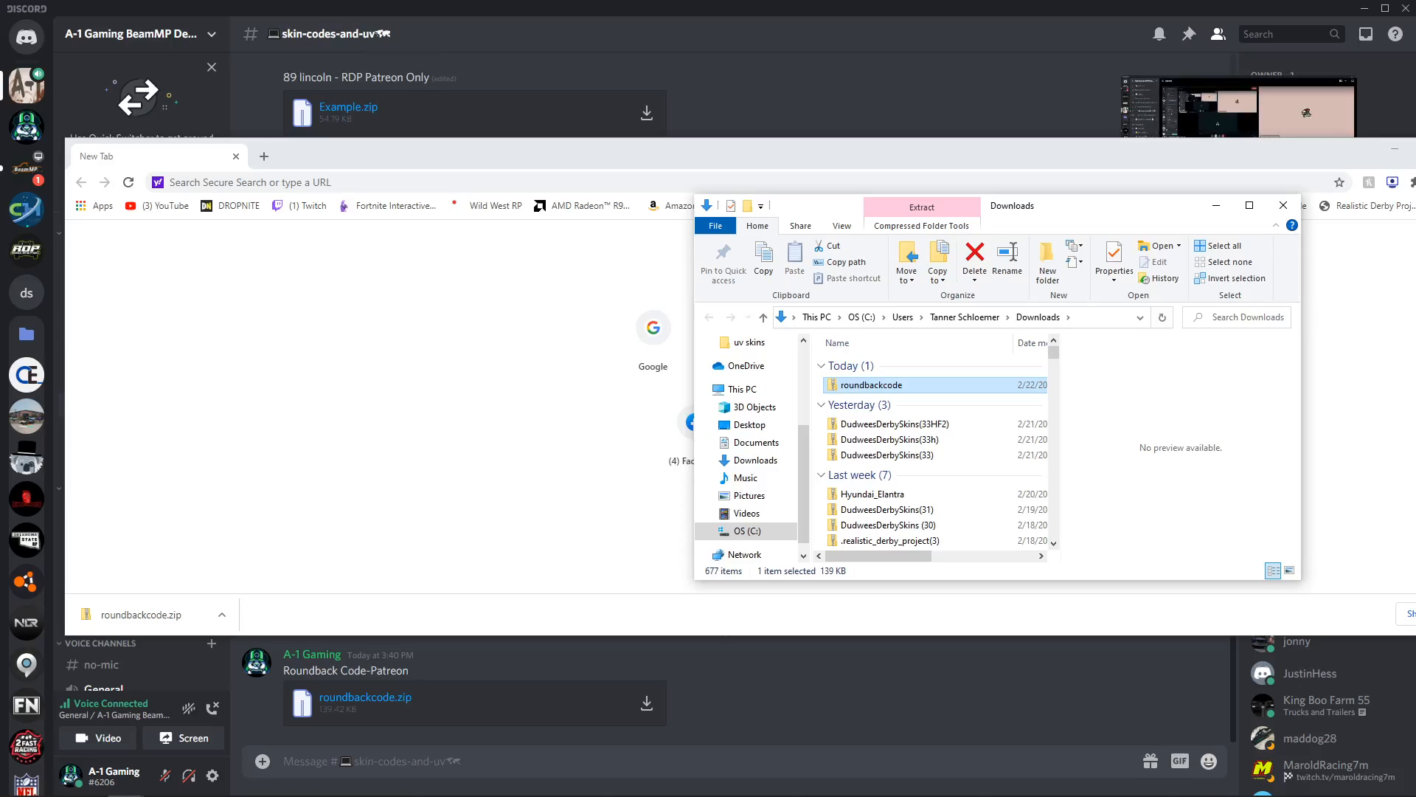
click(1394, 150)
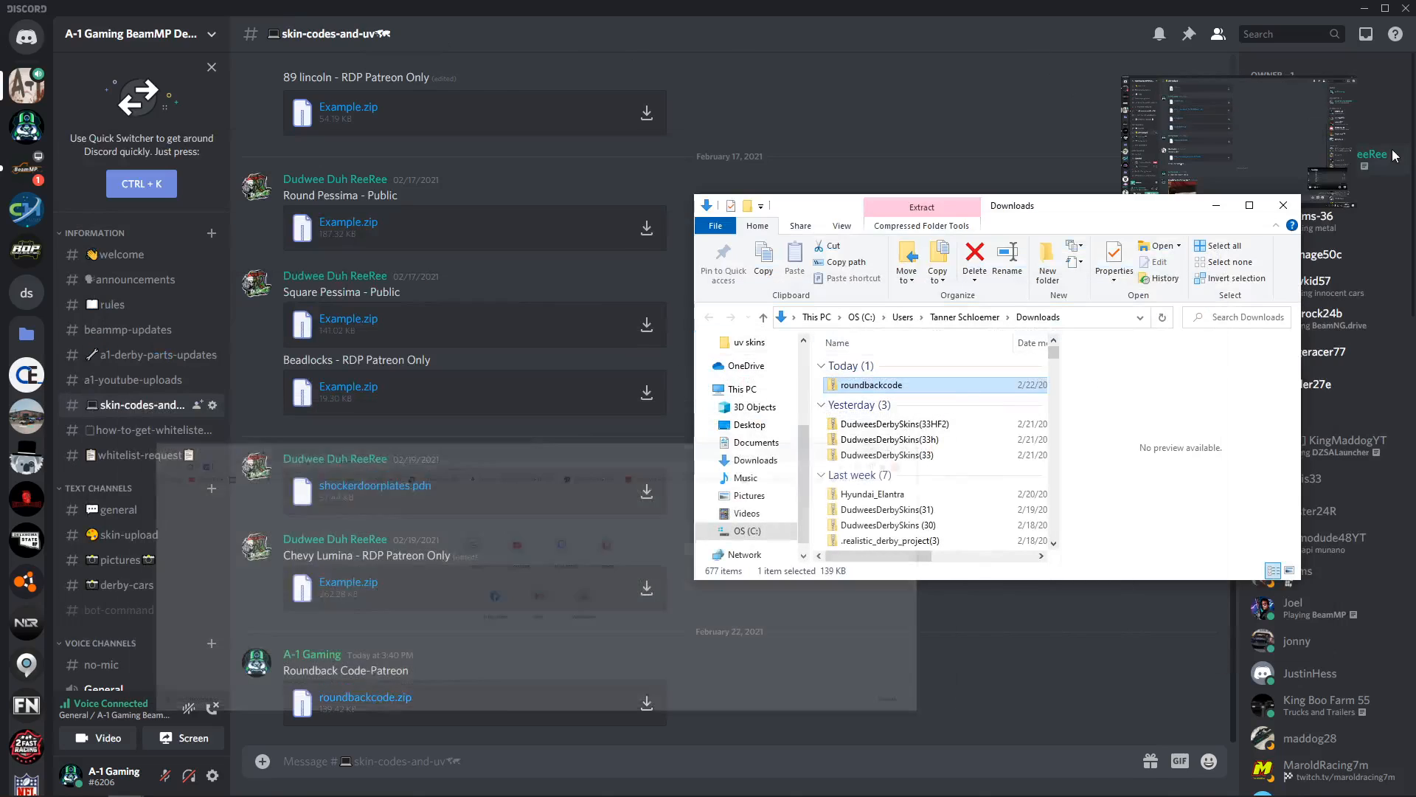
Step: Minimize Discord and paint.net and reposition the Downloads window over the desktop
click(1364, 8)
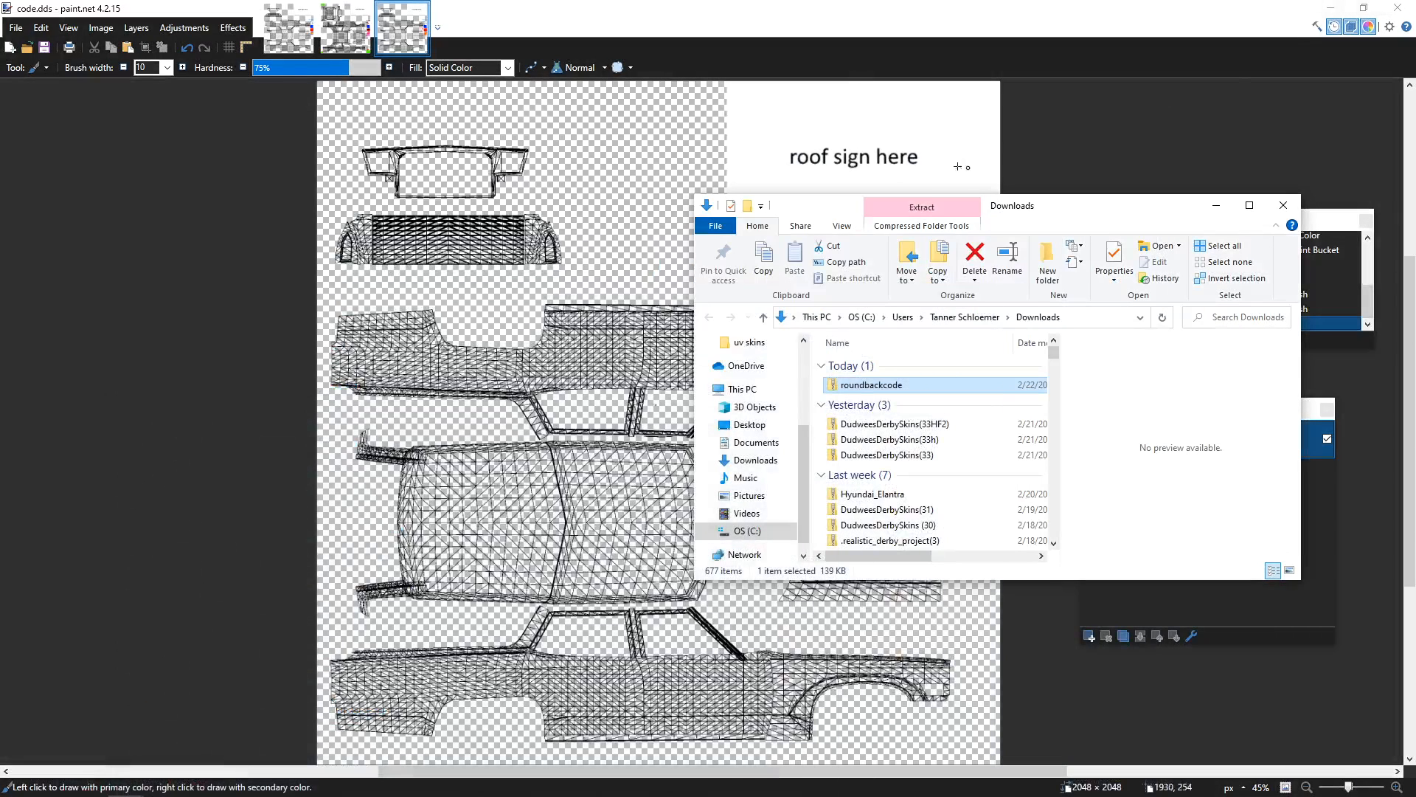
click(1330, 8)
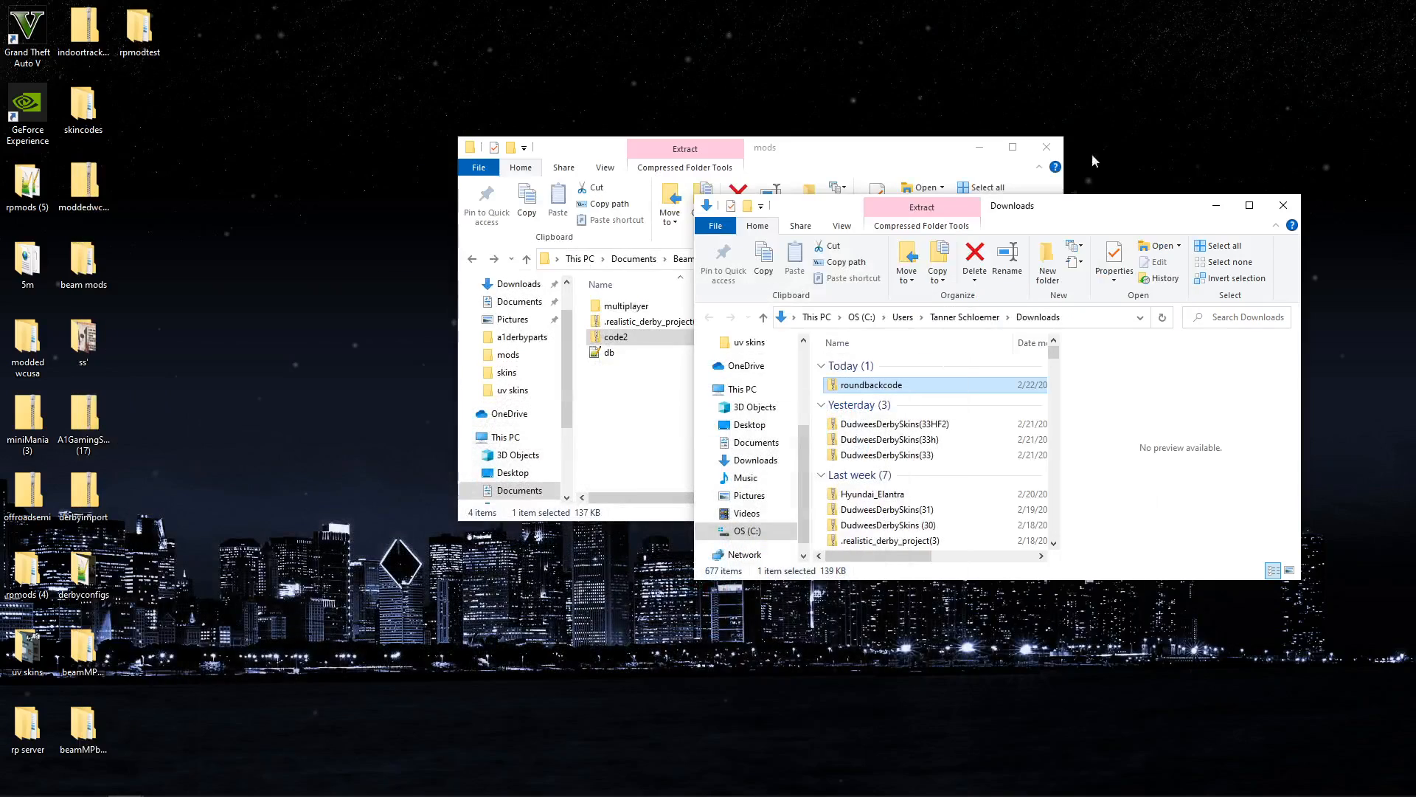
drag(1076, 206, 1080, 137)
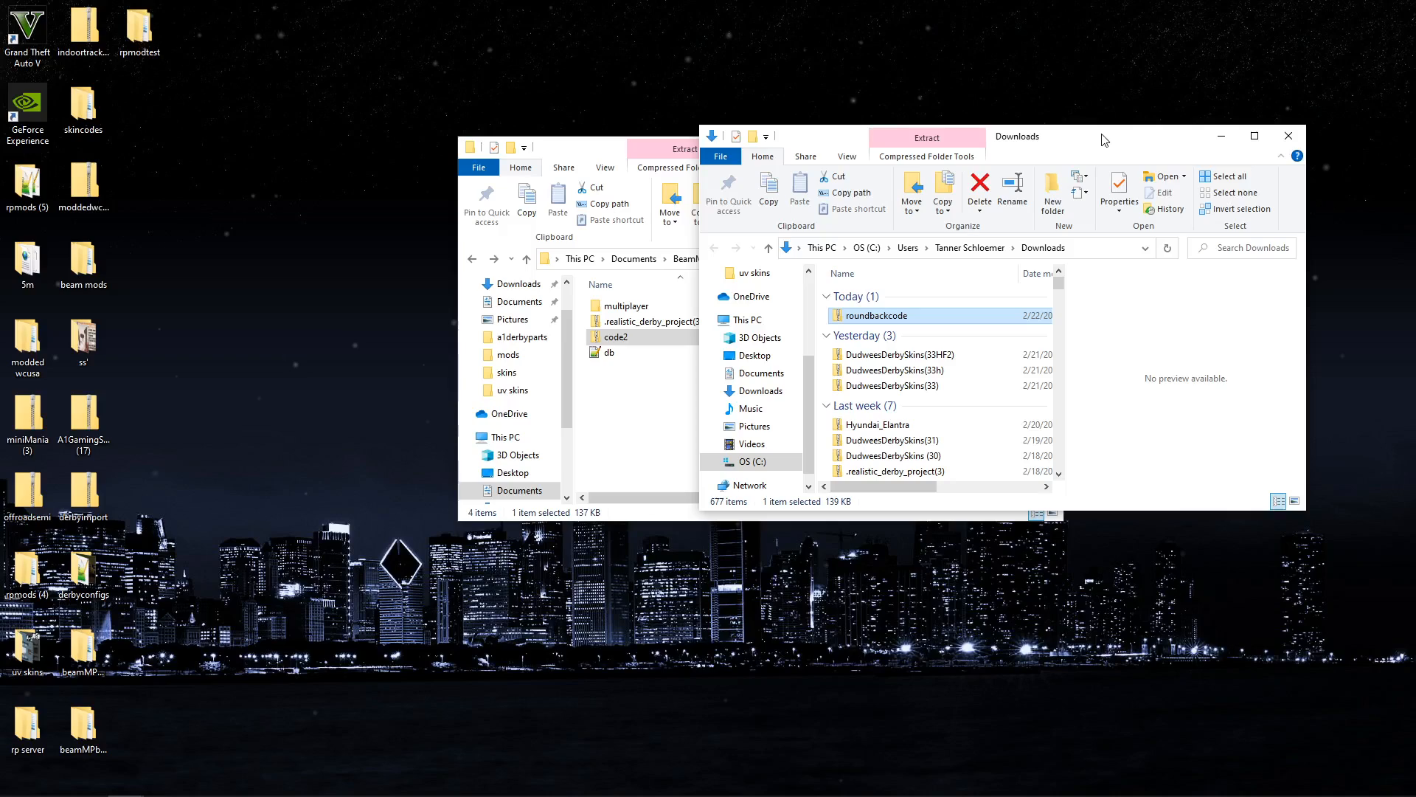
mouse_move(1105, 141)
mouse_down()
mouse_move(1062, 88)
mouse_move(1062, 115)
mouse_move(1116, 96)
mouse_move(1107, 148)
mouse_up()
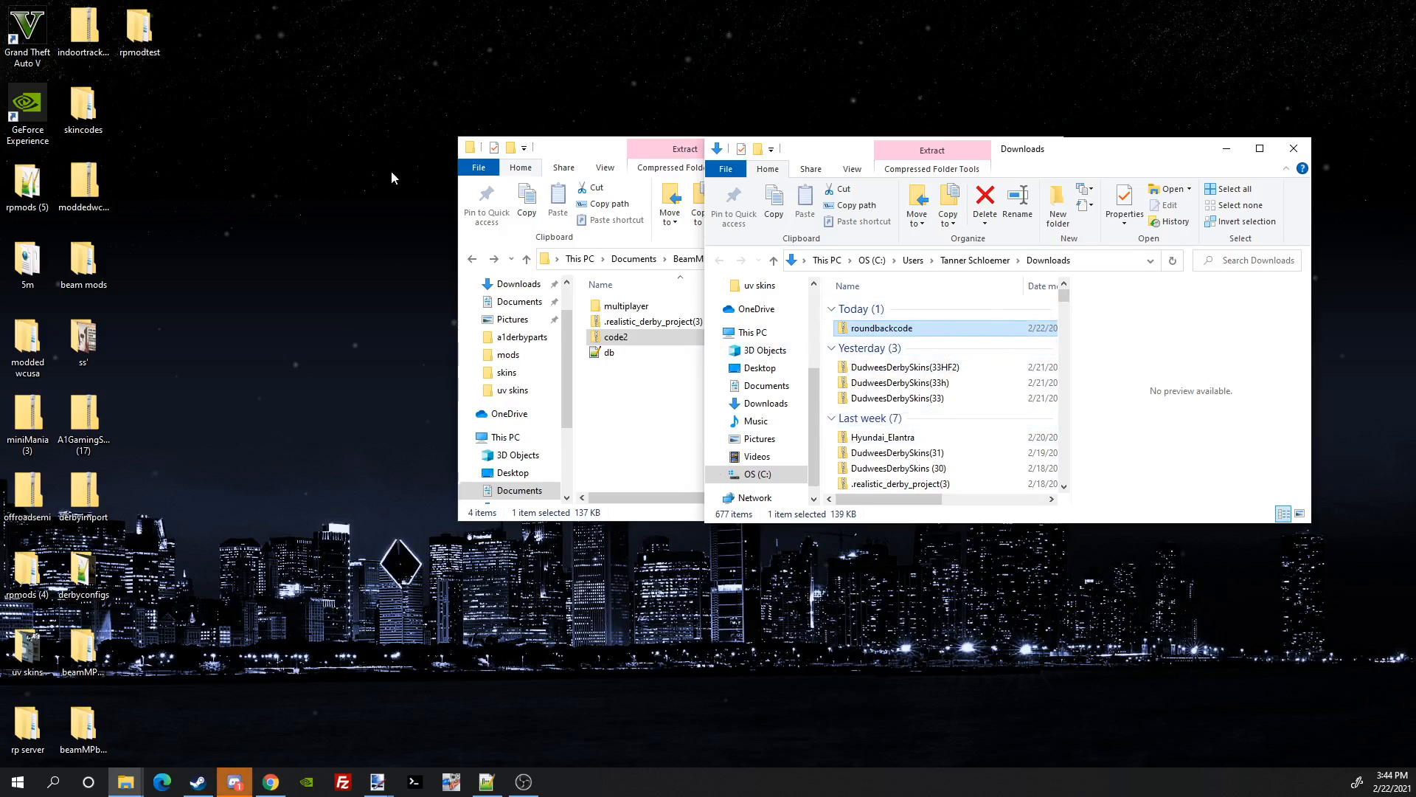
Step: Create a new folder on the desktop and place it beside skincodes
right_click(355, 179)
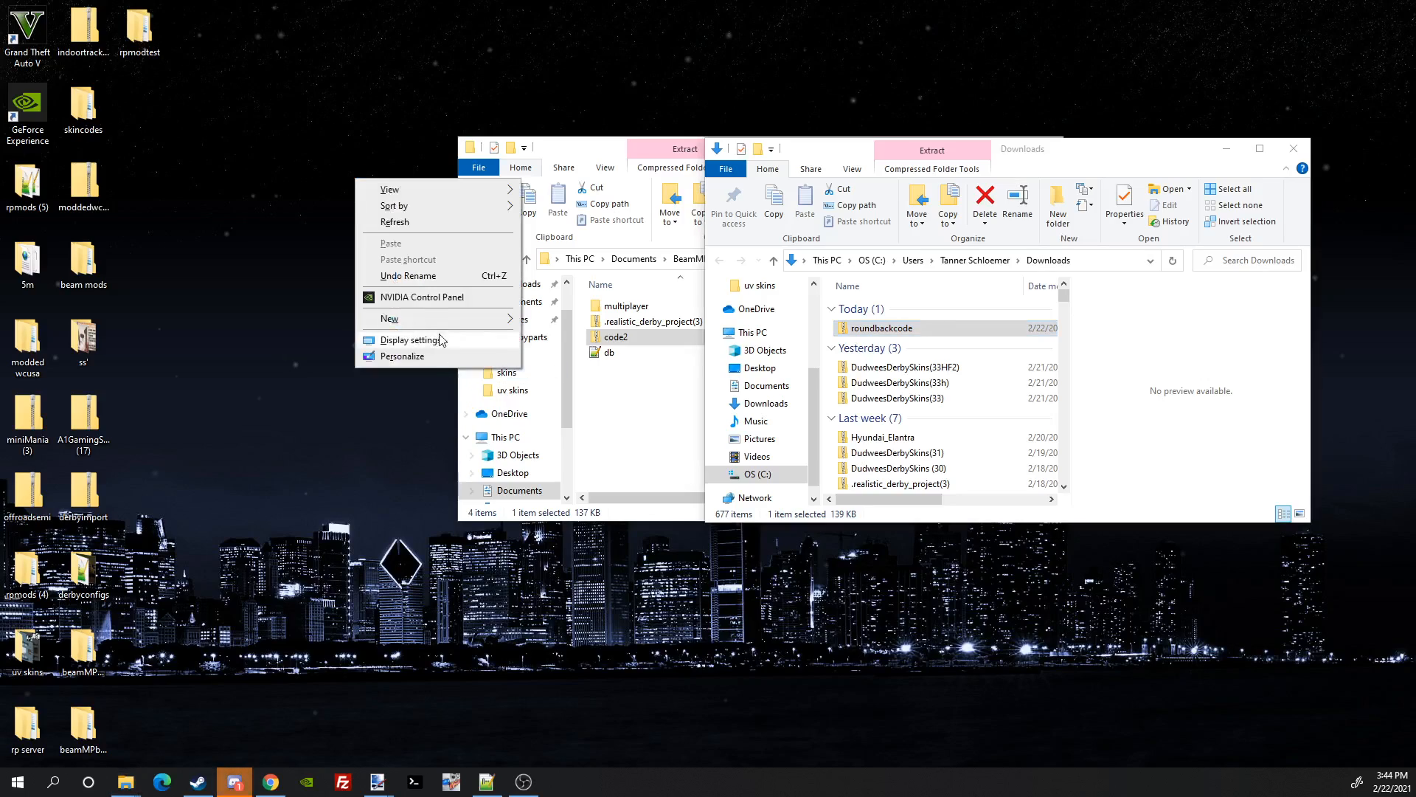
mouse_move(424, 319)
click(642, 321)
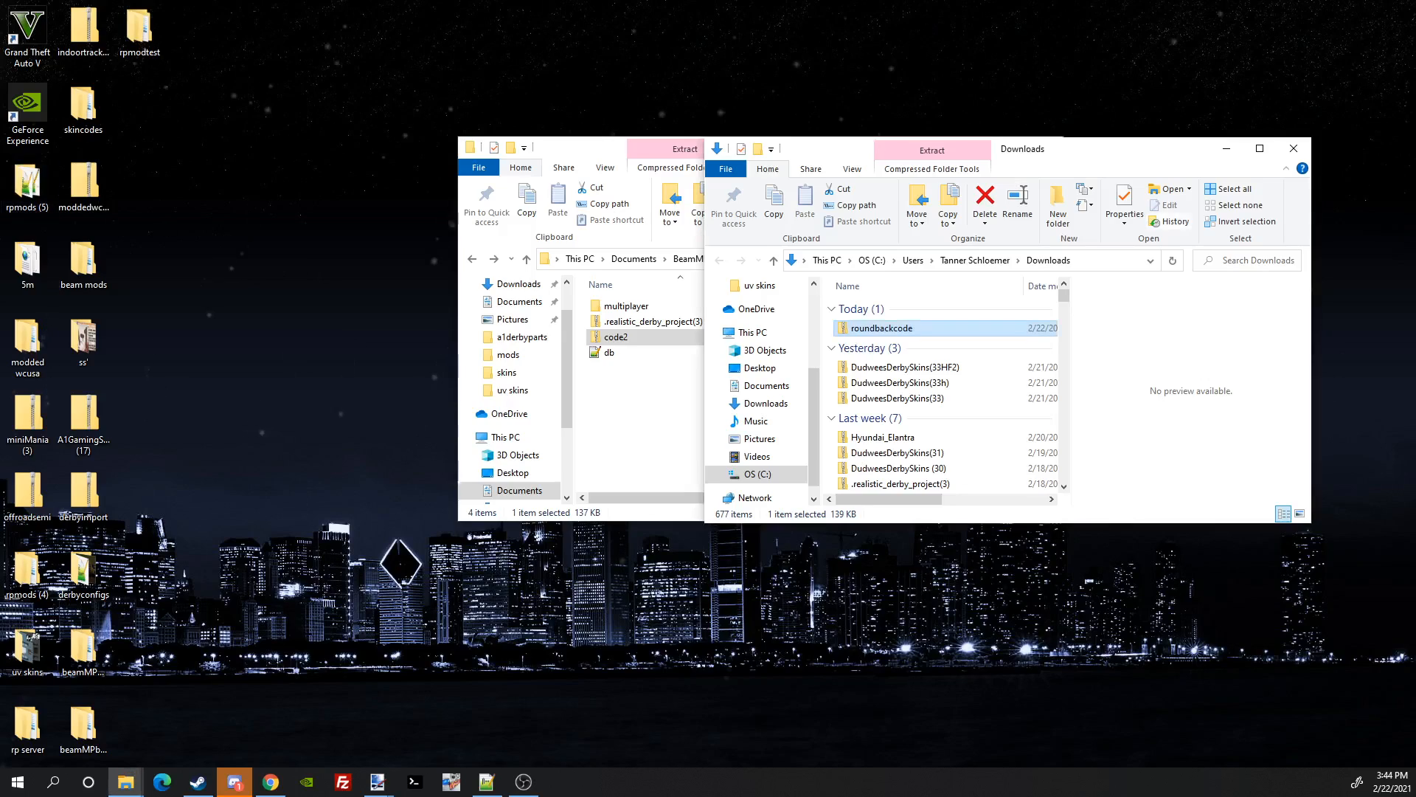
drag(2, 332, 352, 153)
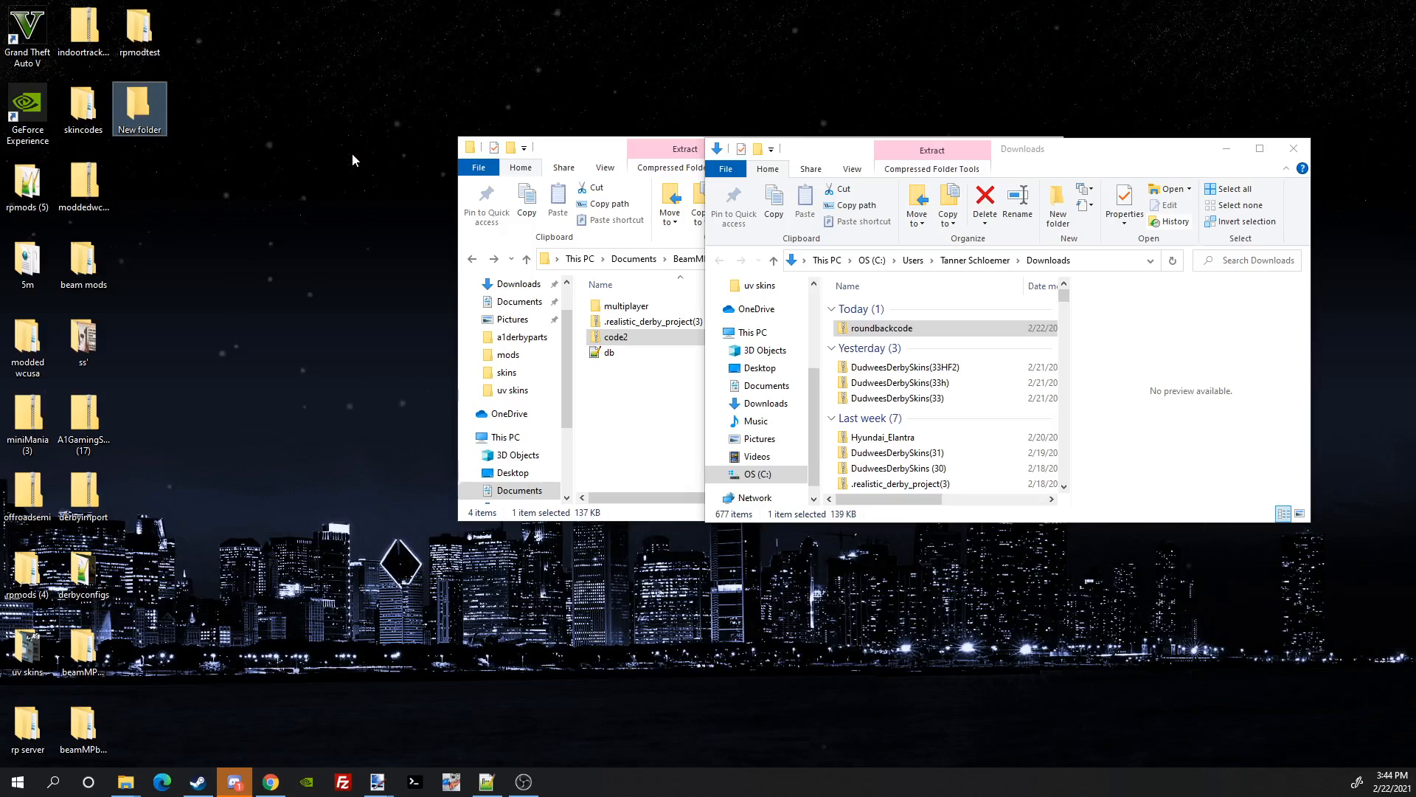
Step: Rename the new desktop folder to 'roundbackcodee'
right_click(139, 120)
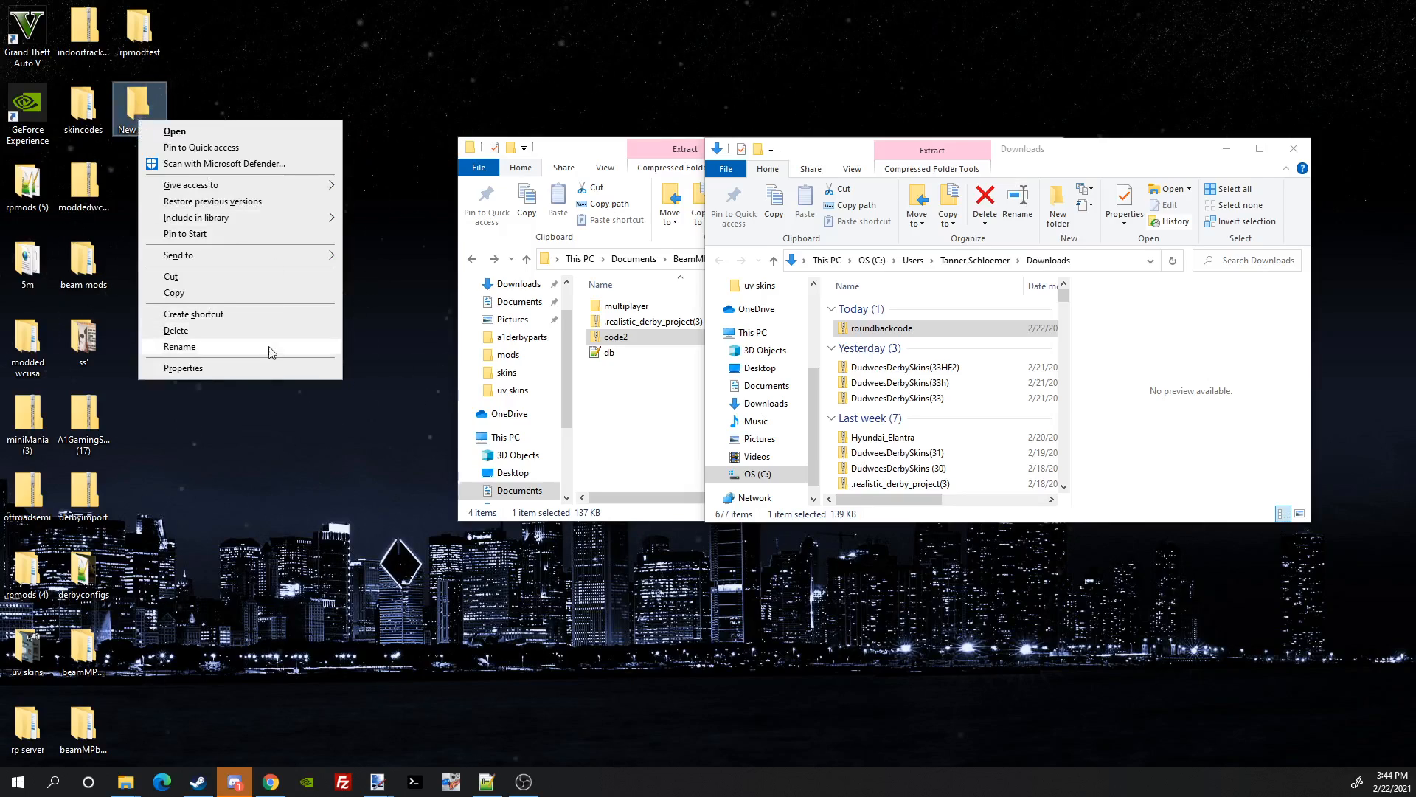
click(180, 347)
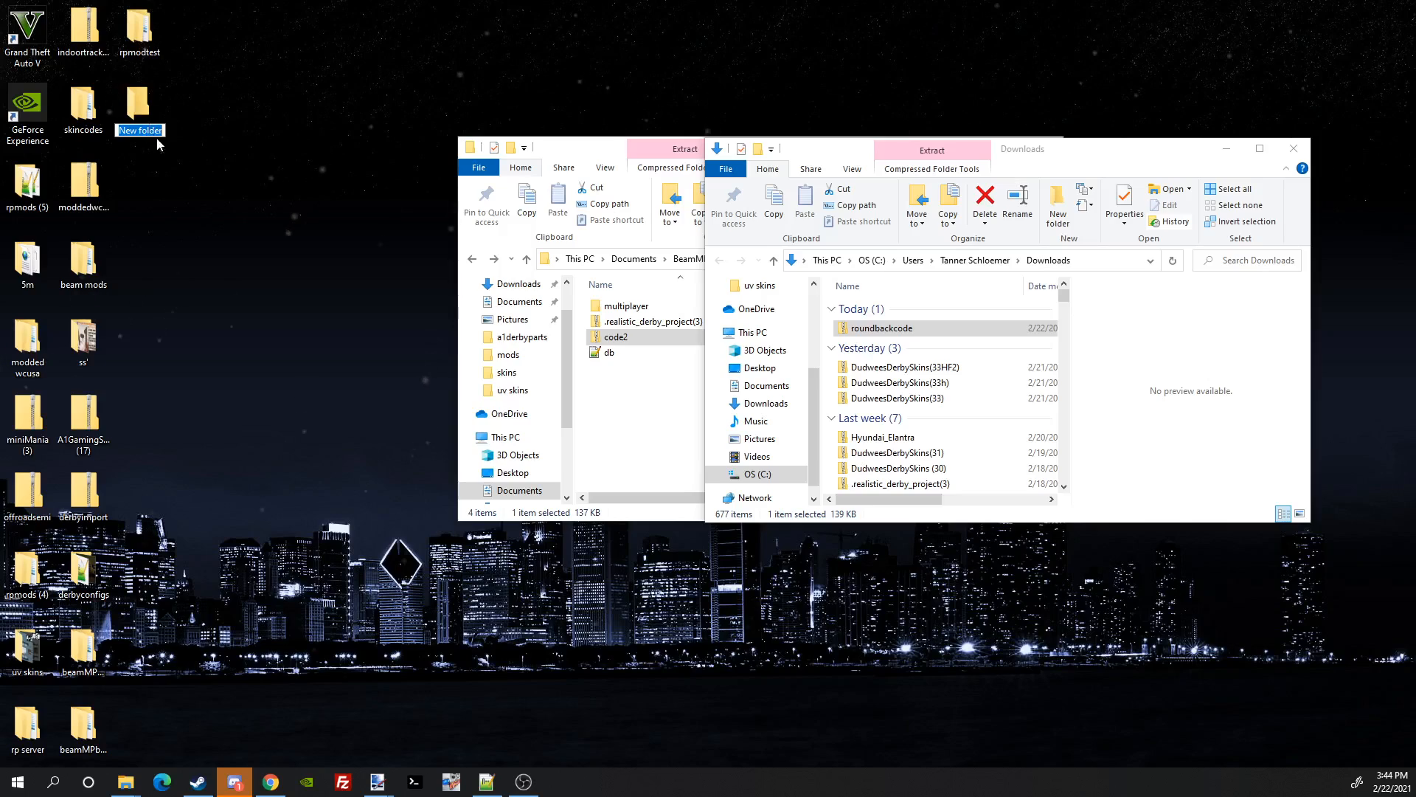
key(BackSpace)
text(roundbackcodee)
key(Return)
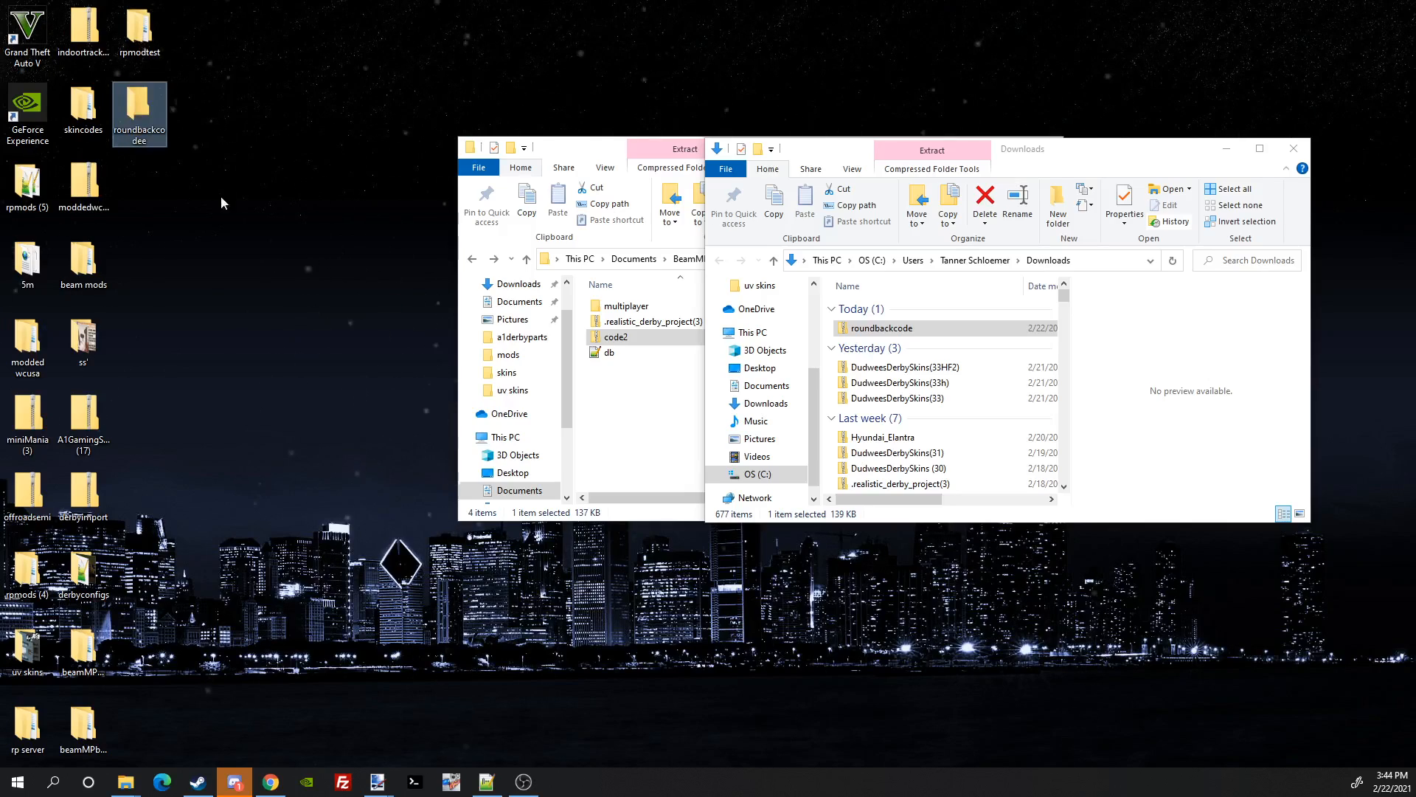
Step: Open roundbackcodee in its own window and move that window lower
double_click(140, 94)
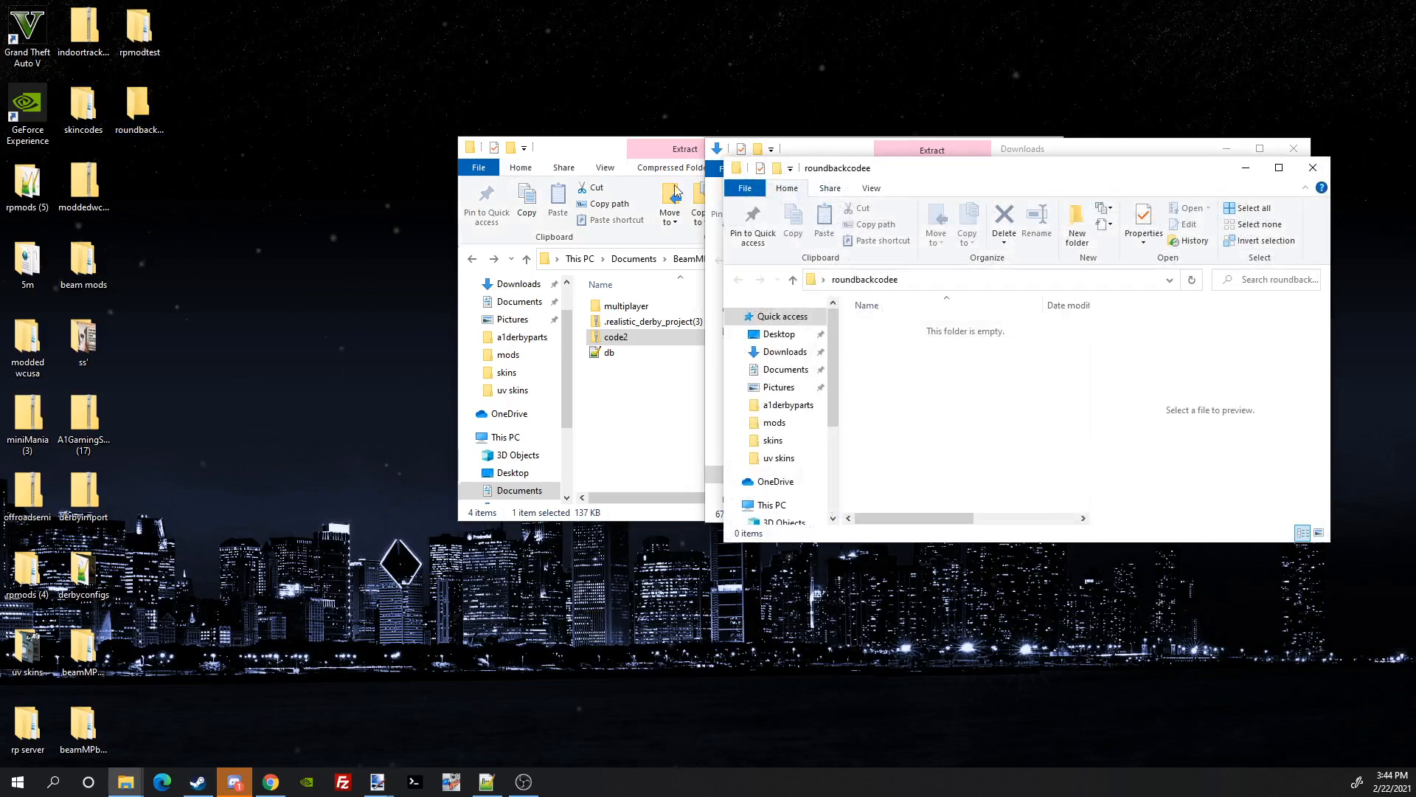
drag(934, 159, 852, 497)
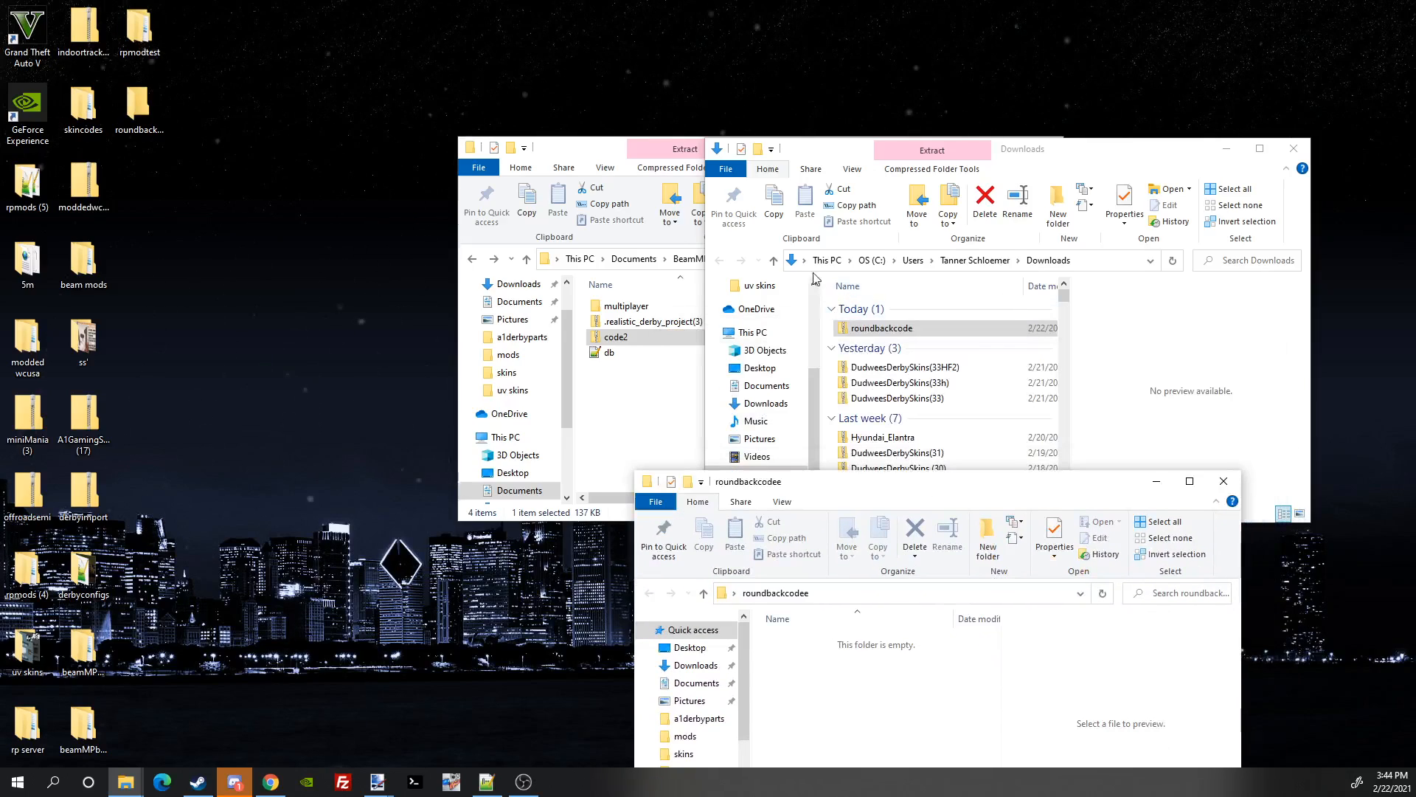
click(140, 111)
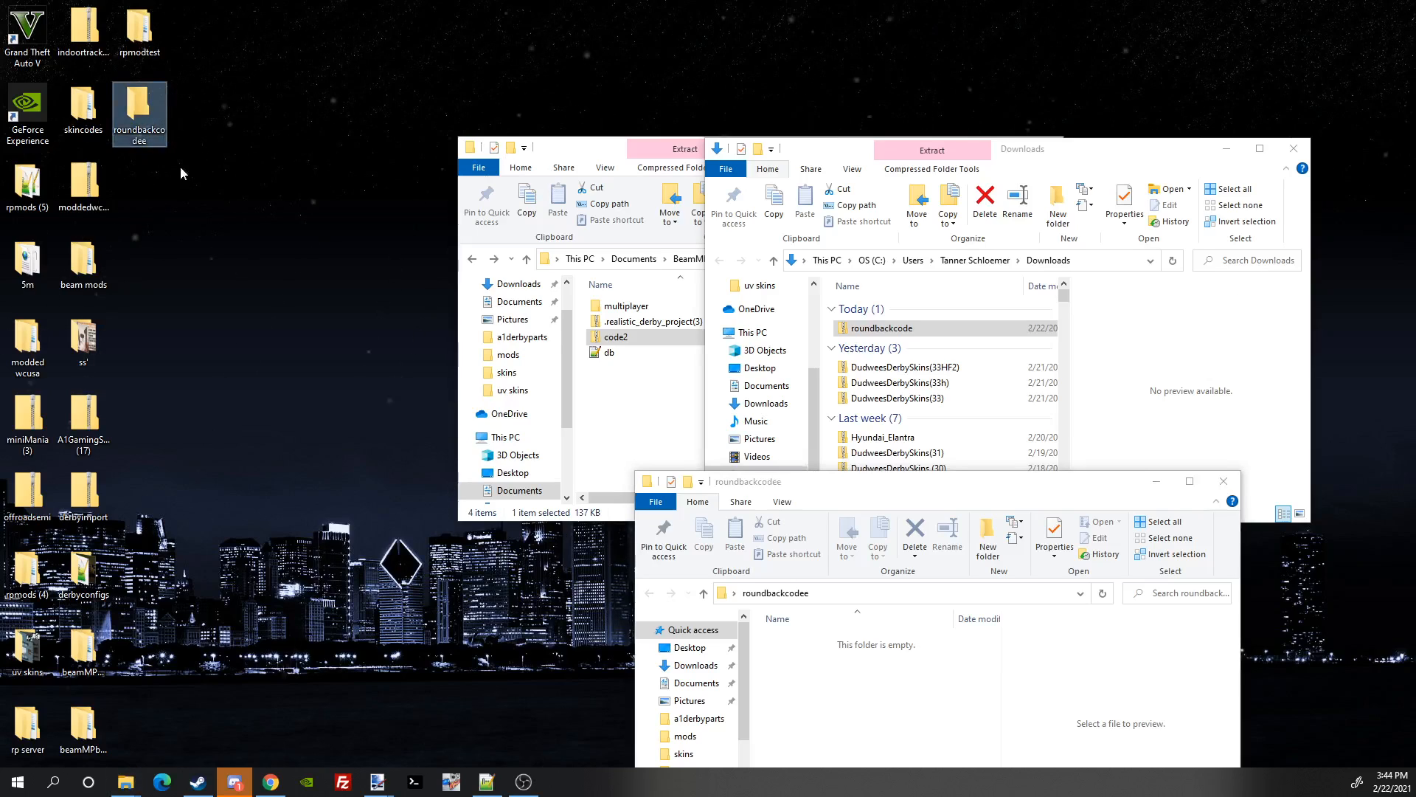
Step: Move the roundbackcode zip into the roundbackcodee folder
drag(923, 489, 473, 340)
drag(906, 332, 439, 559)
click(732, 339)
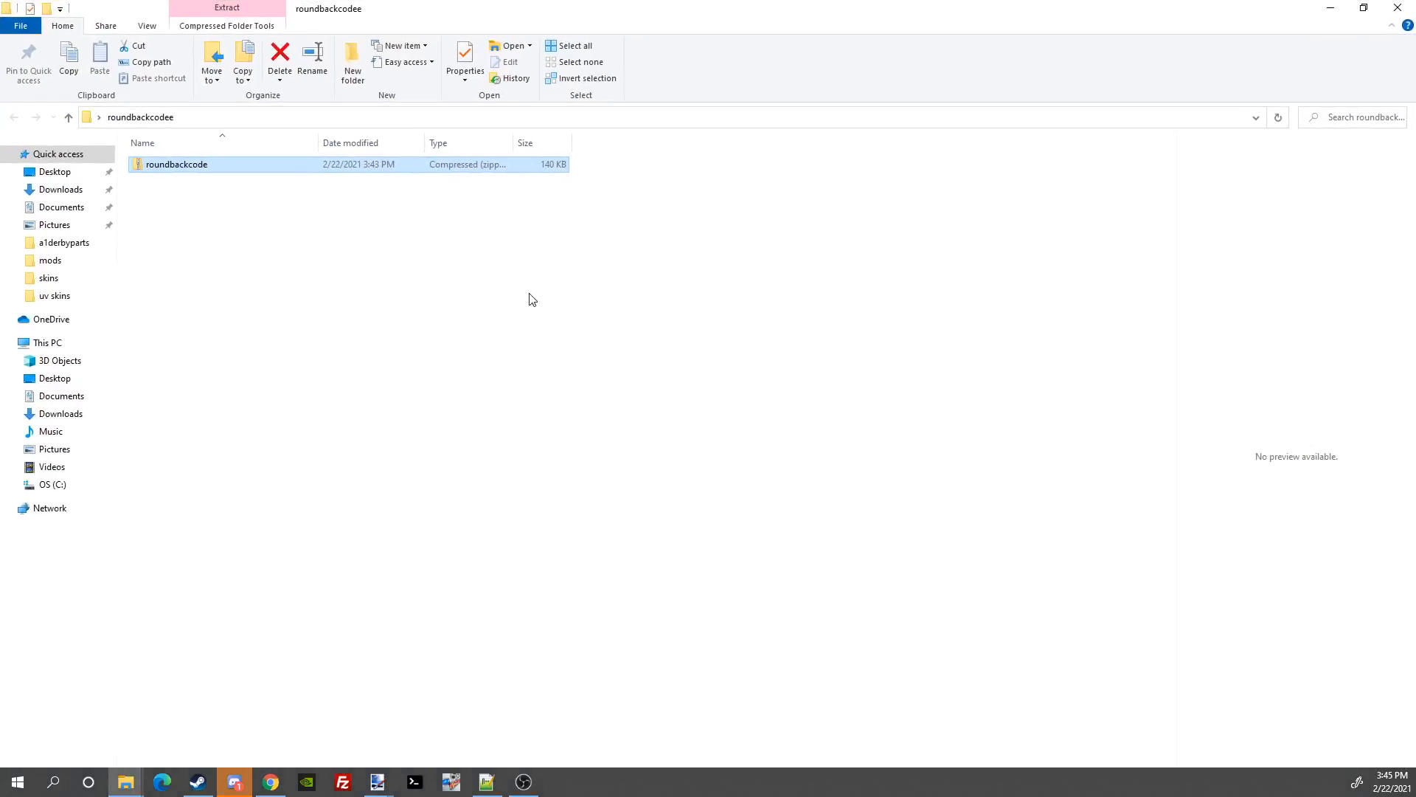
drag(661, 14, 716, 208)
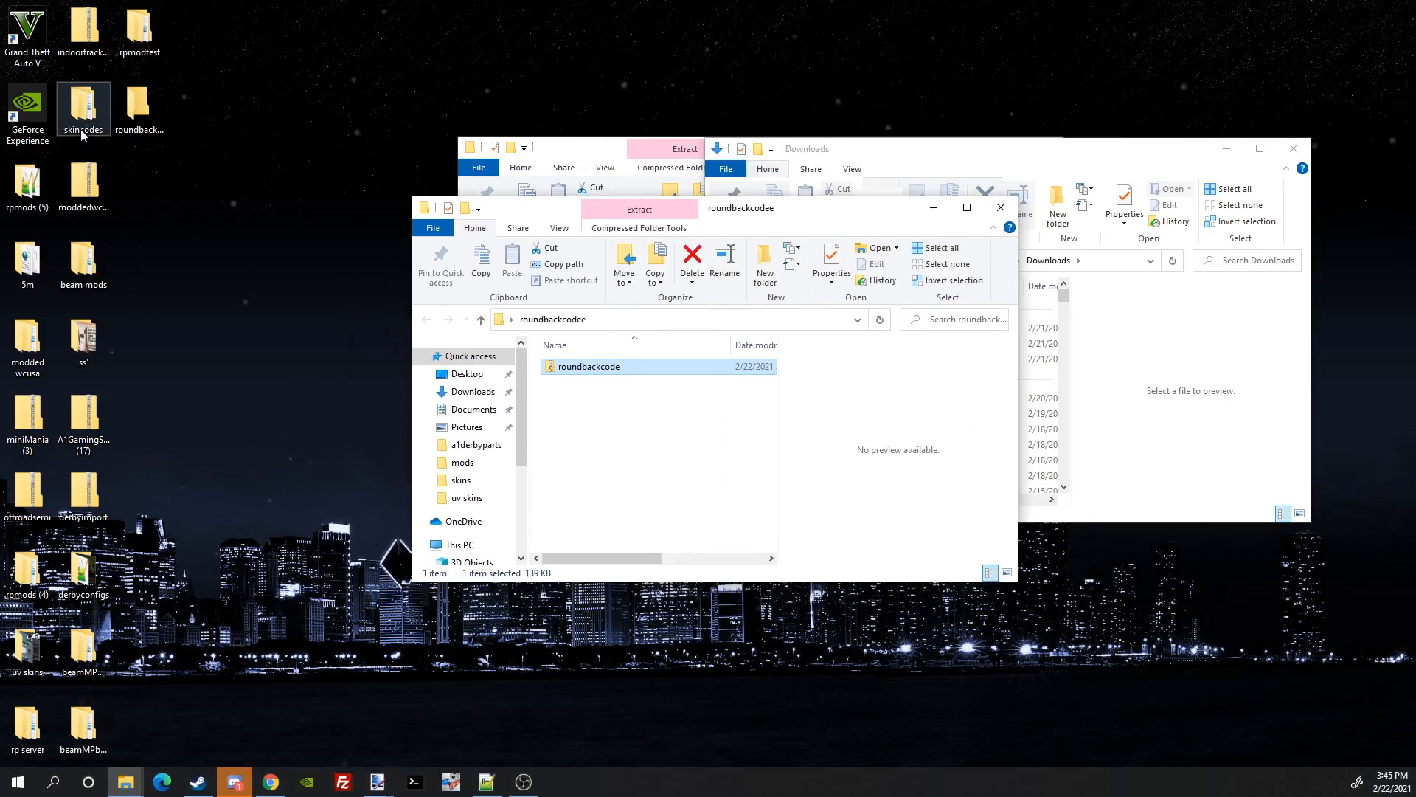
Step: Copy the vehicles folder out of the roundbackcode zip and paste it into roundbackcodee
double_click(595, 366)
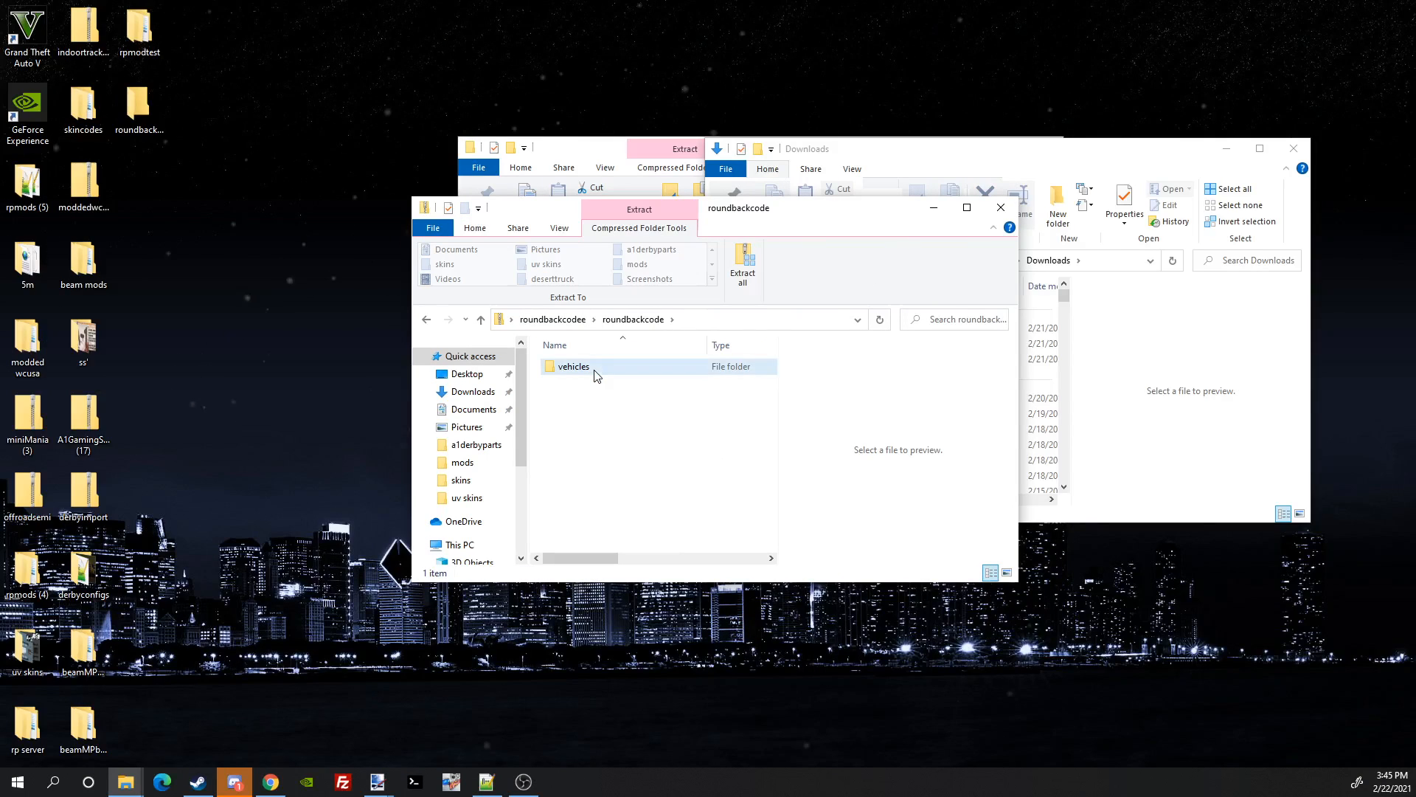
right_click(593, 370)
click(621, 437)
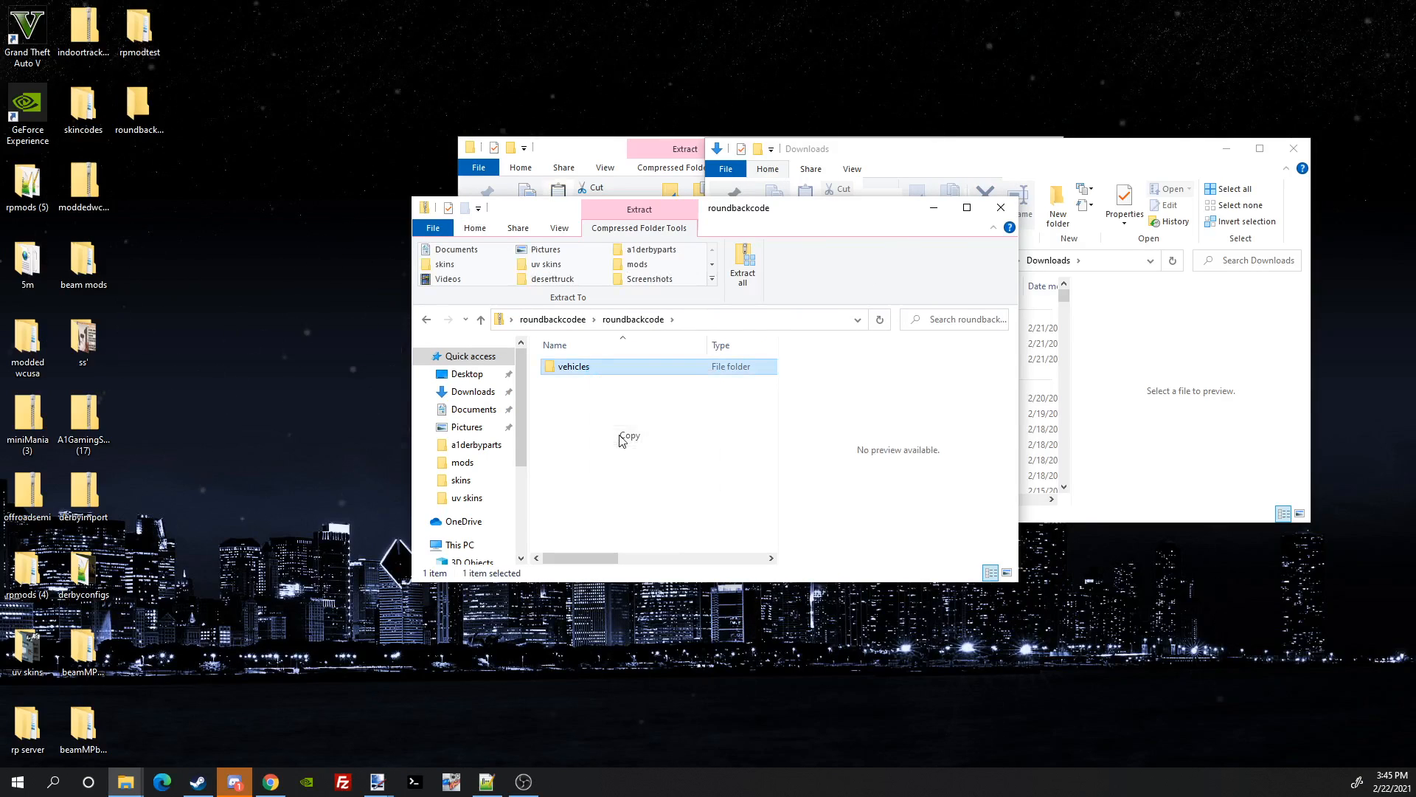
click(427, 318)
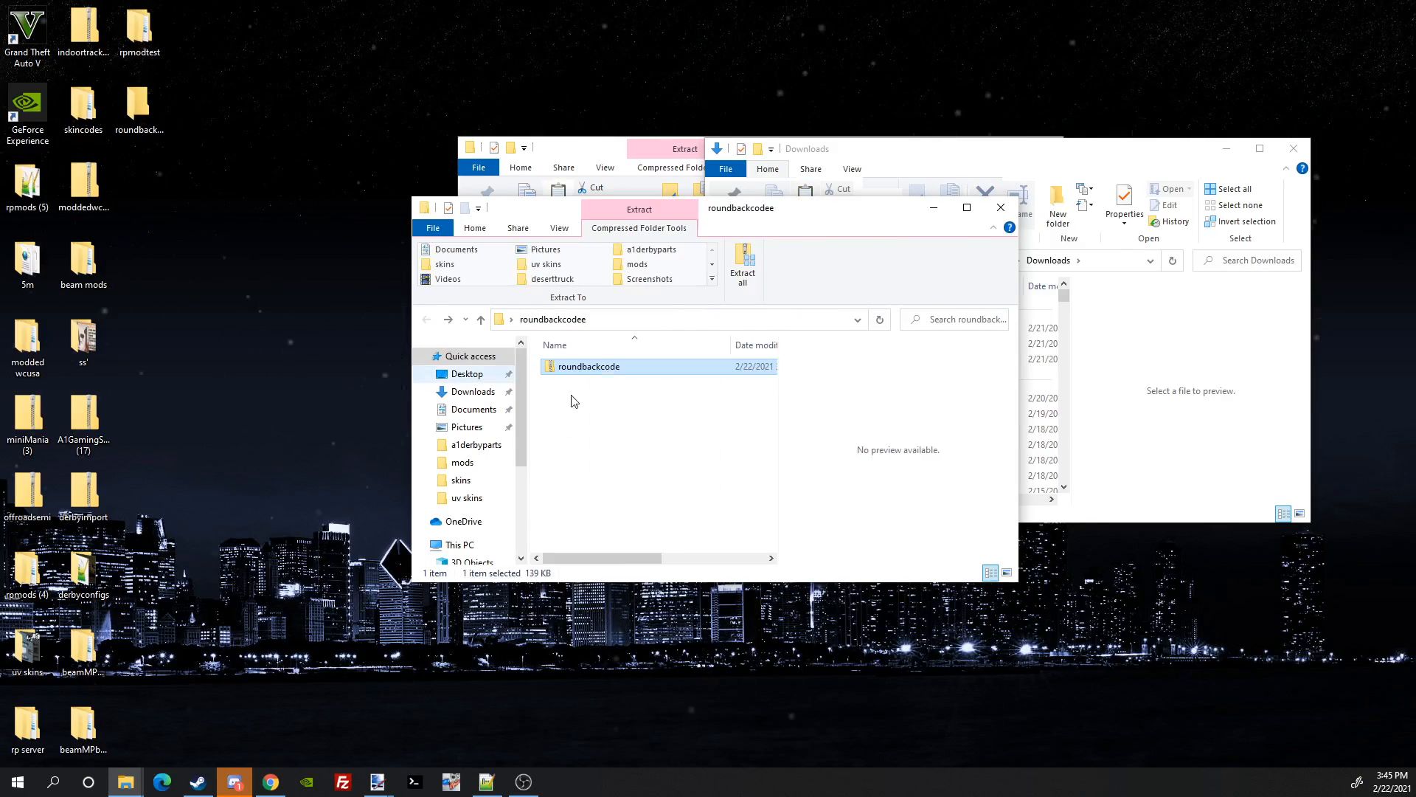
right_click(588, 408)
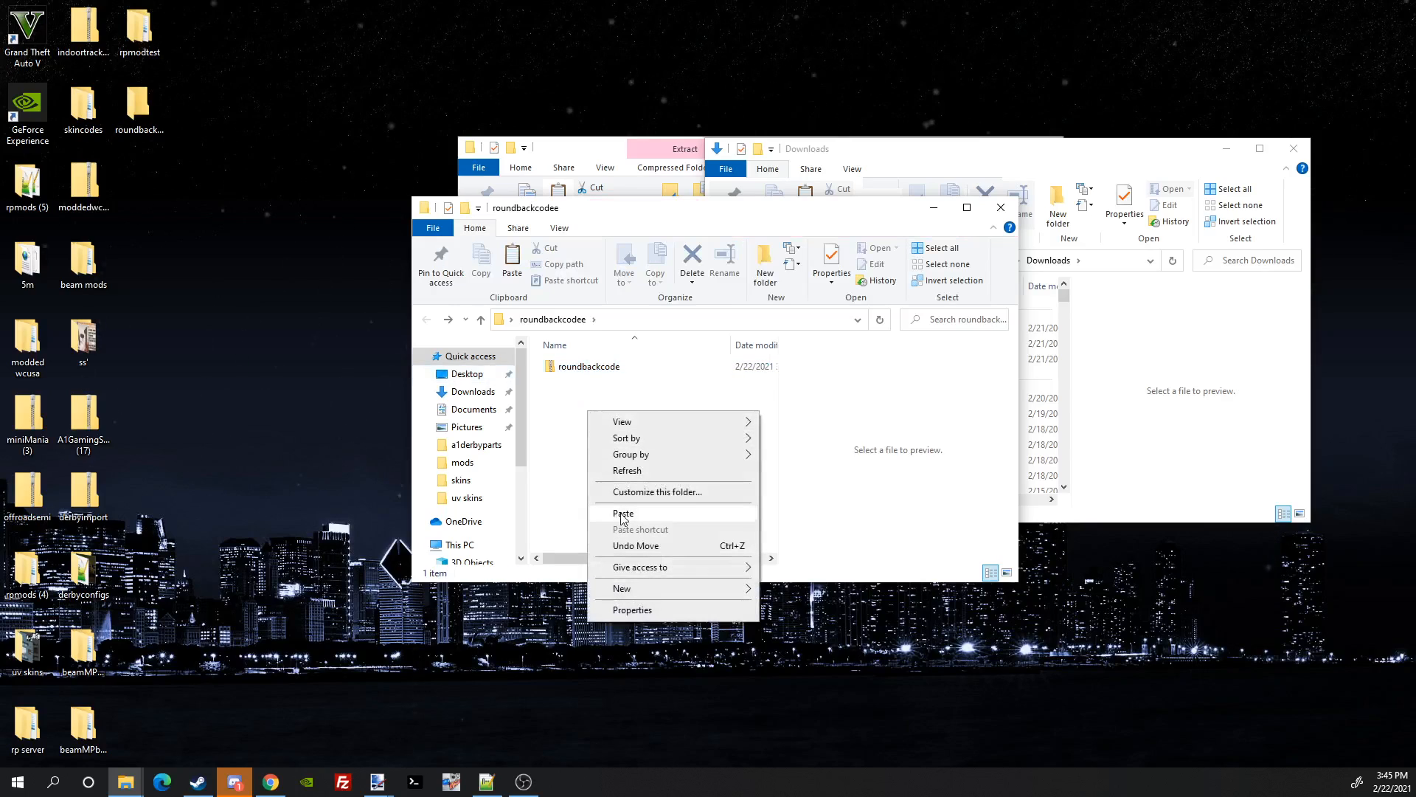
click(623, 514)
click(585, 446)
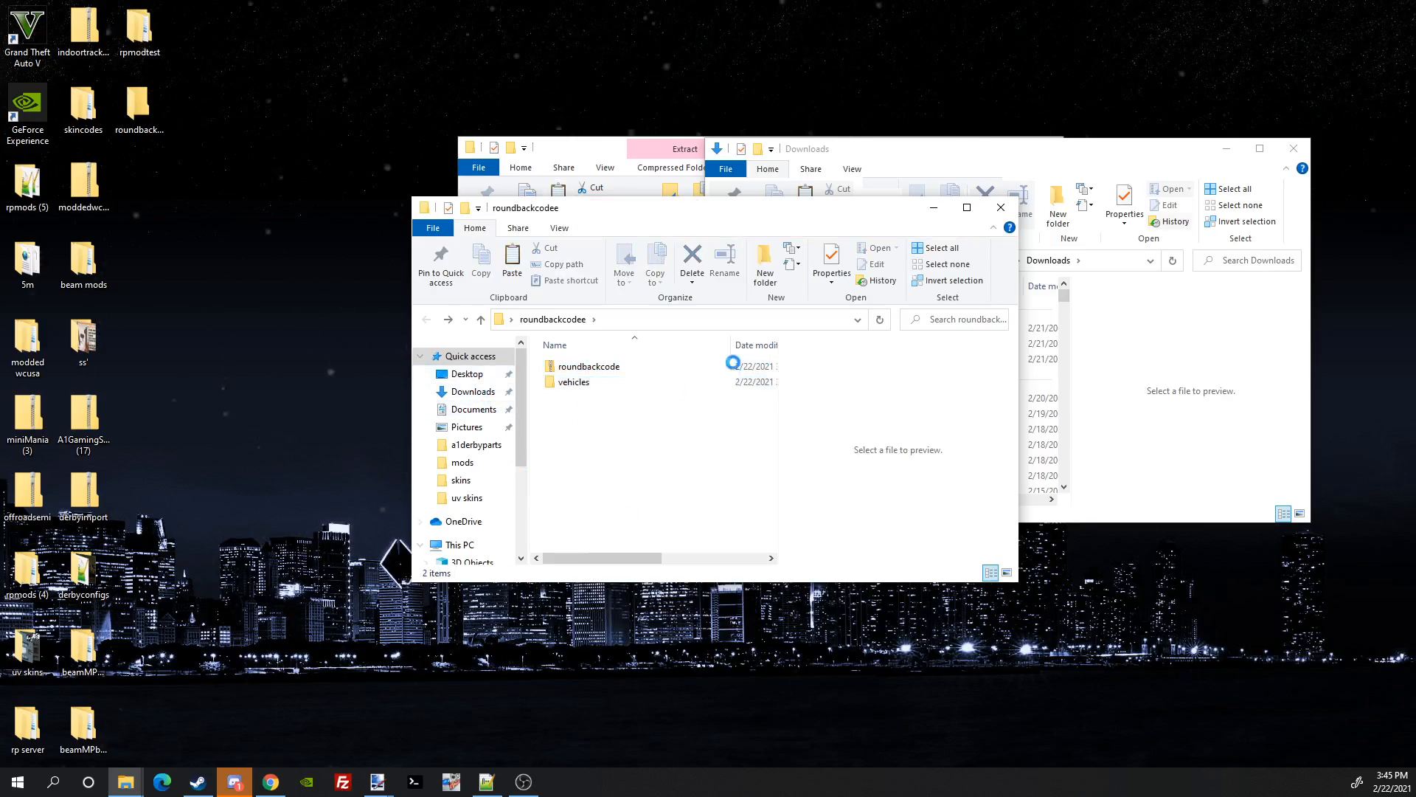
Step: Maximize and restore the roundbackcodee window twice
click(967, 208)
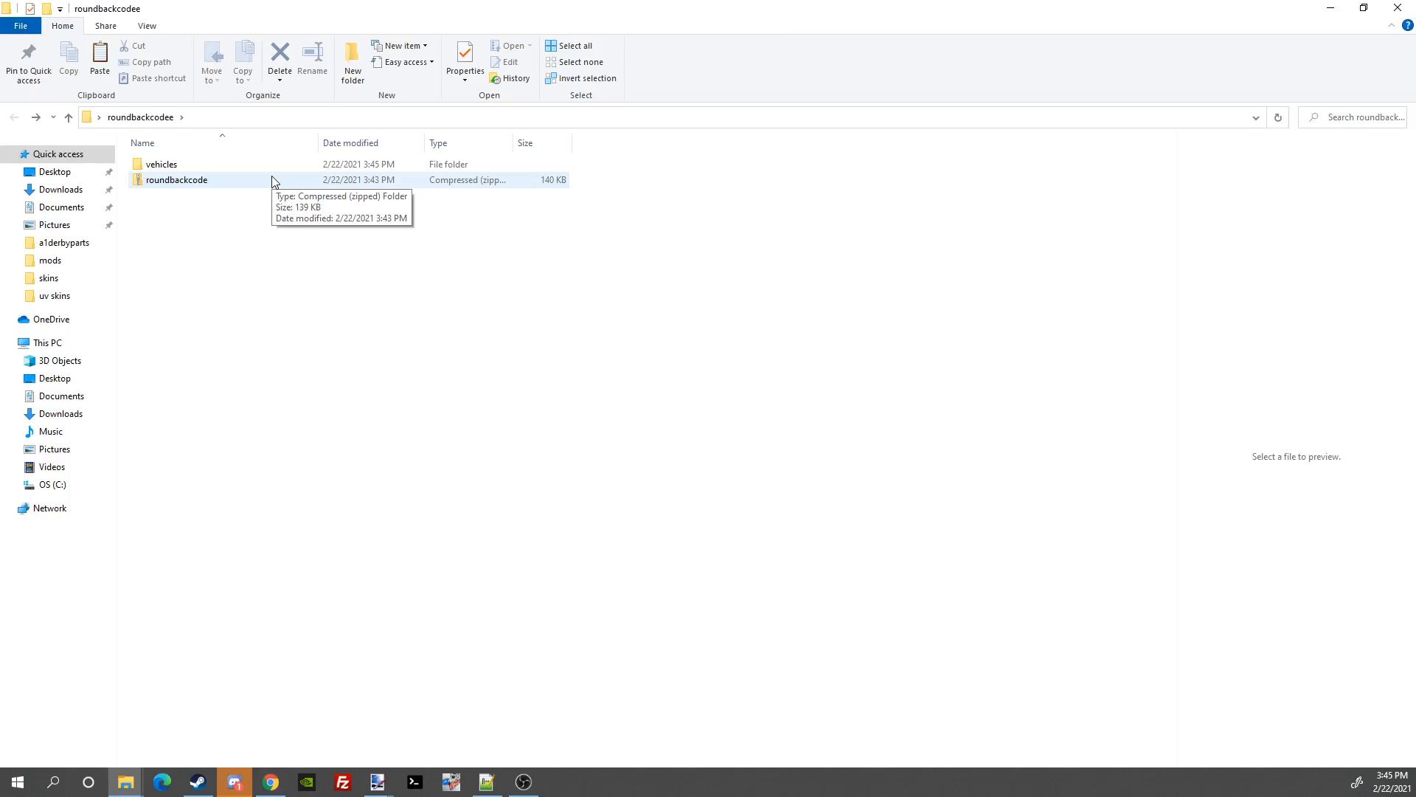
click(1361, 7)
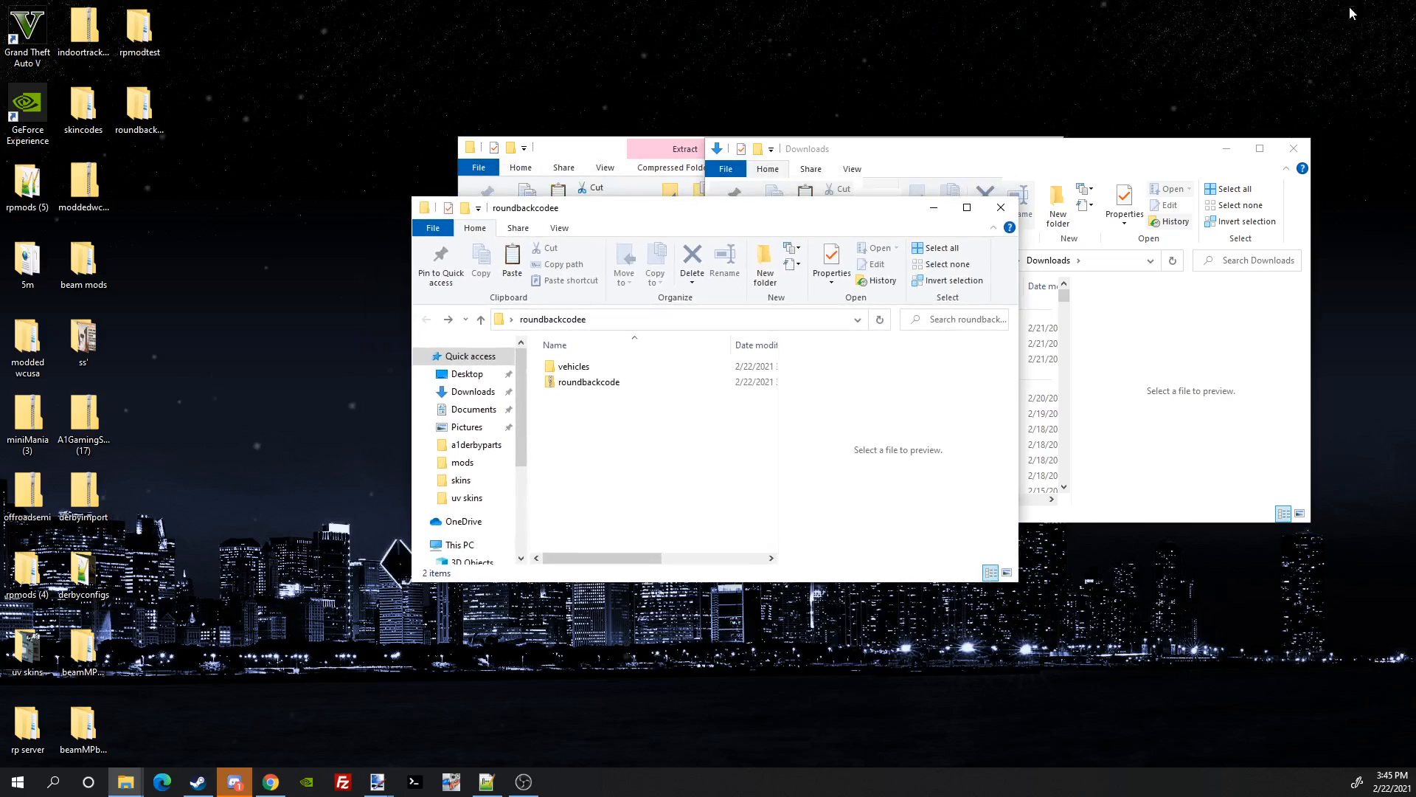
click(968, 208)
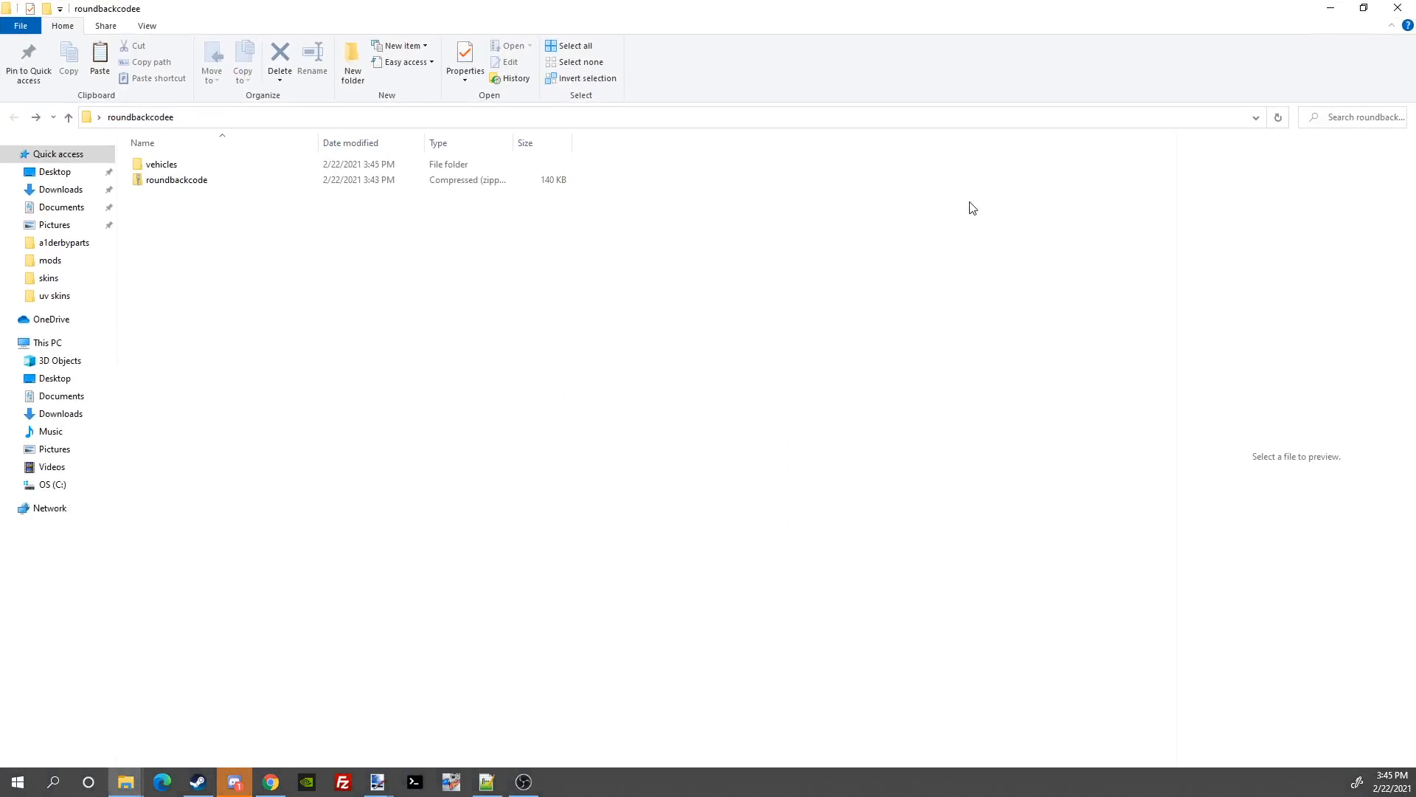
click(1363, 7)
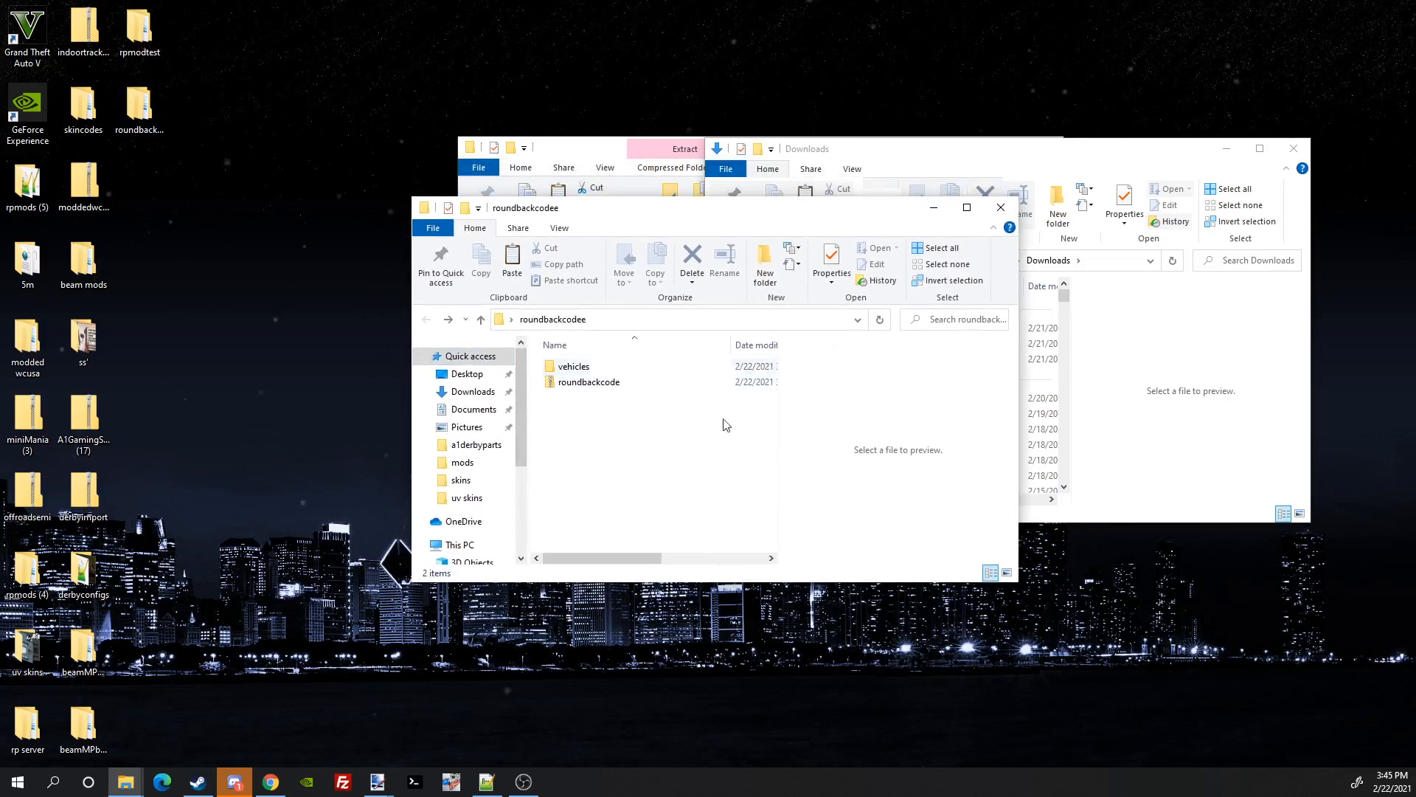
Step: Look inside the roundbackcode zip again, then return and select the vehicles folder
drag(649, 445, 704, 446)
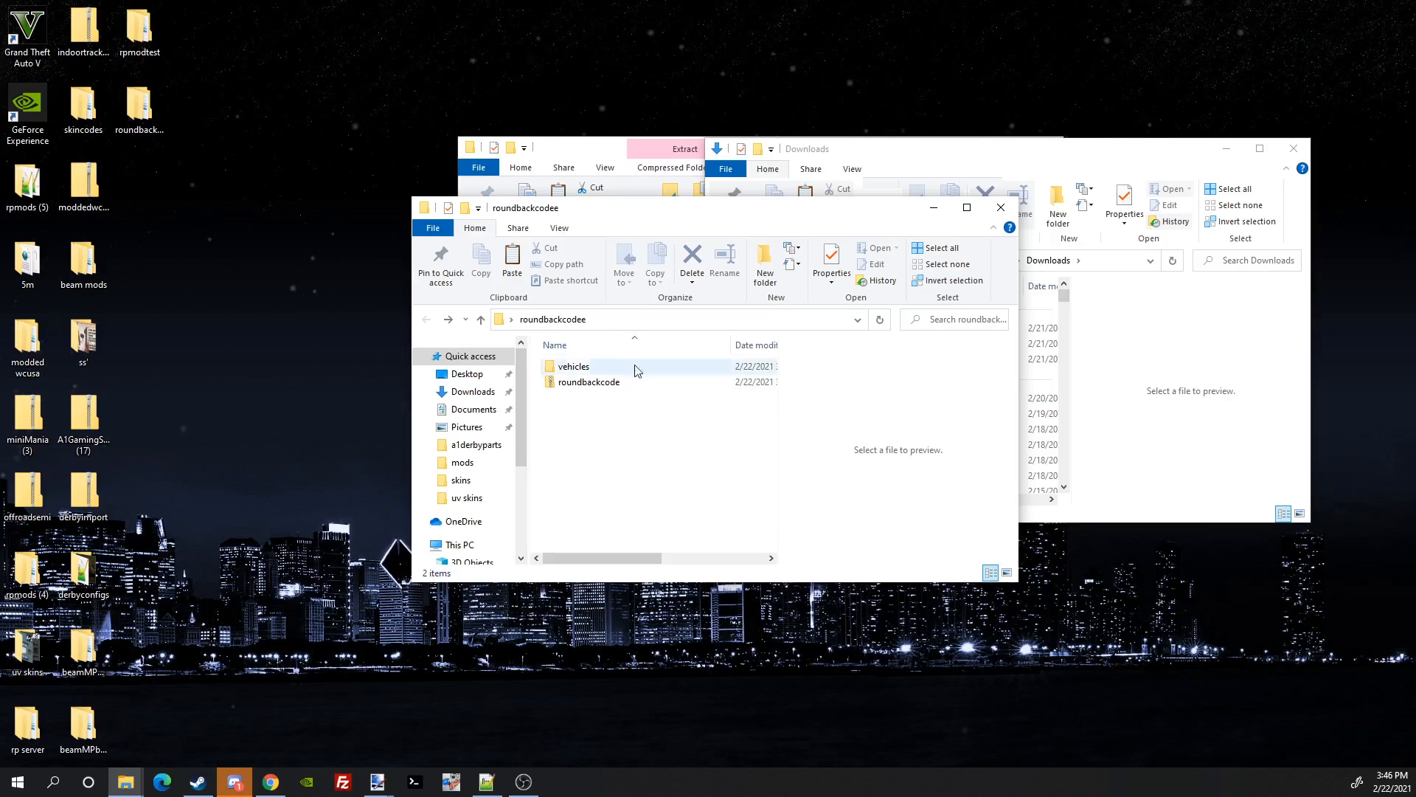
click(622, 382)
double_click(621, 383)
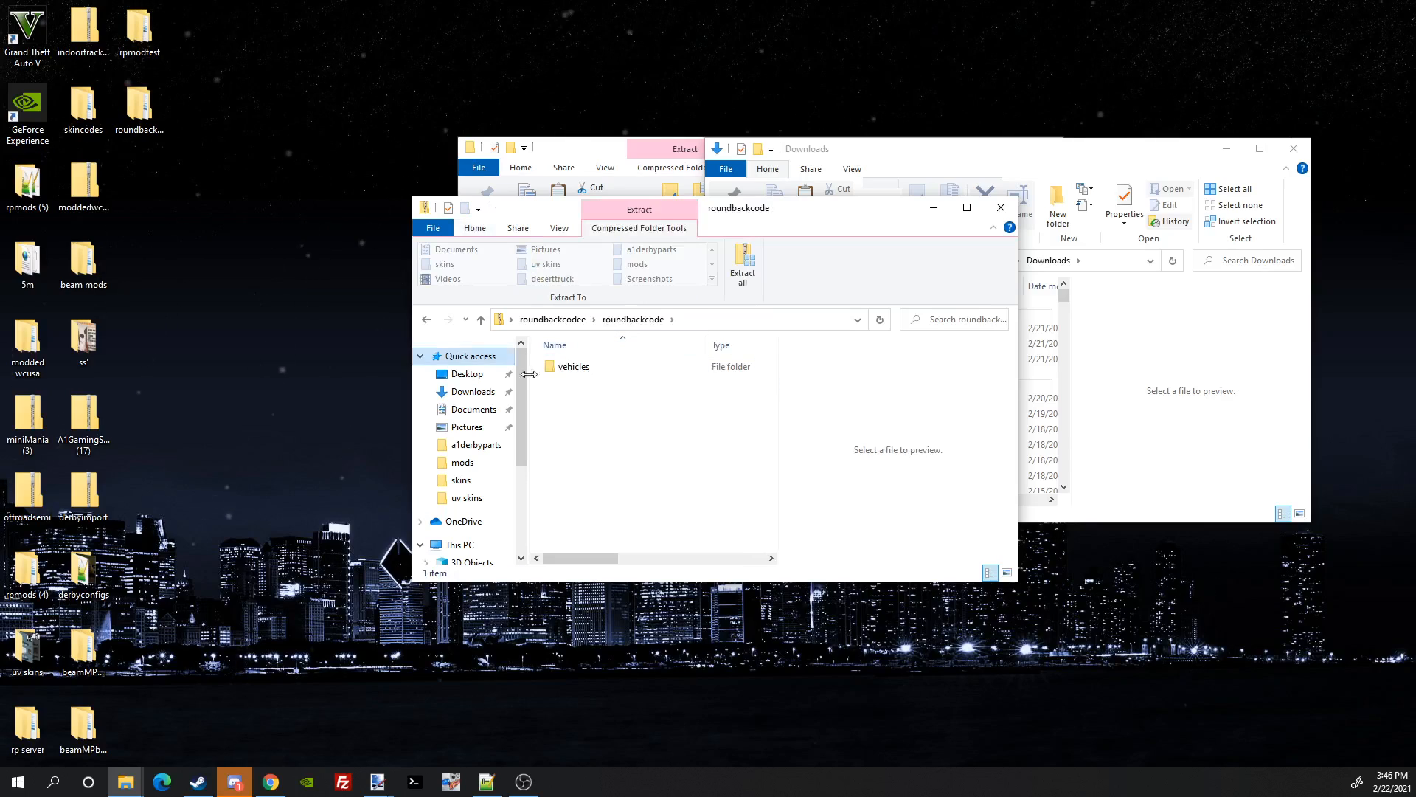
click(426, 325)
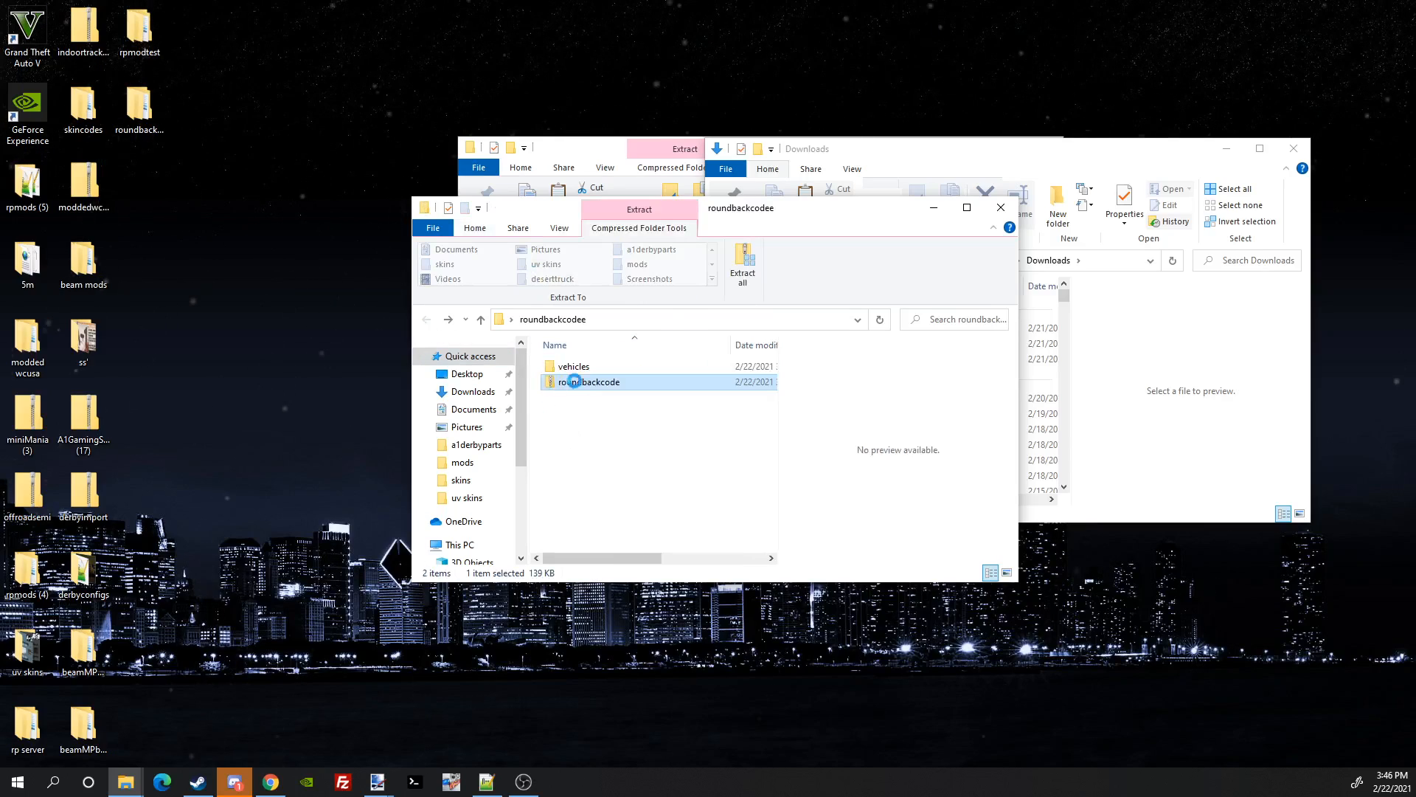
click(566, 369)
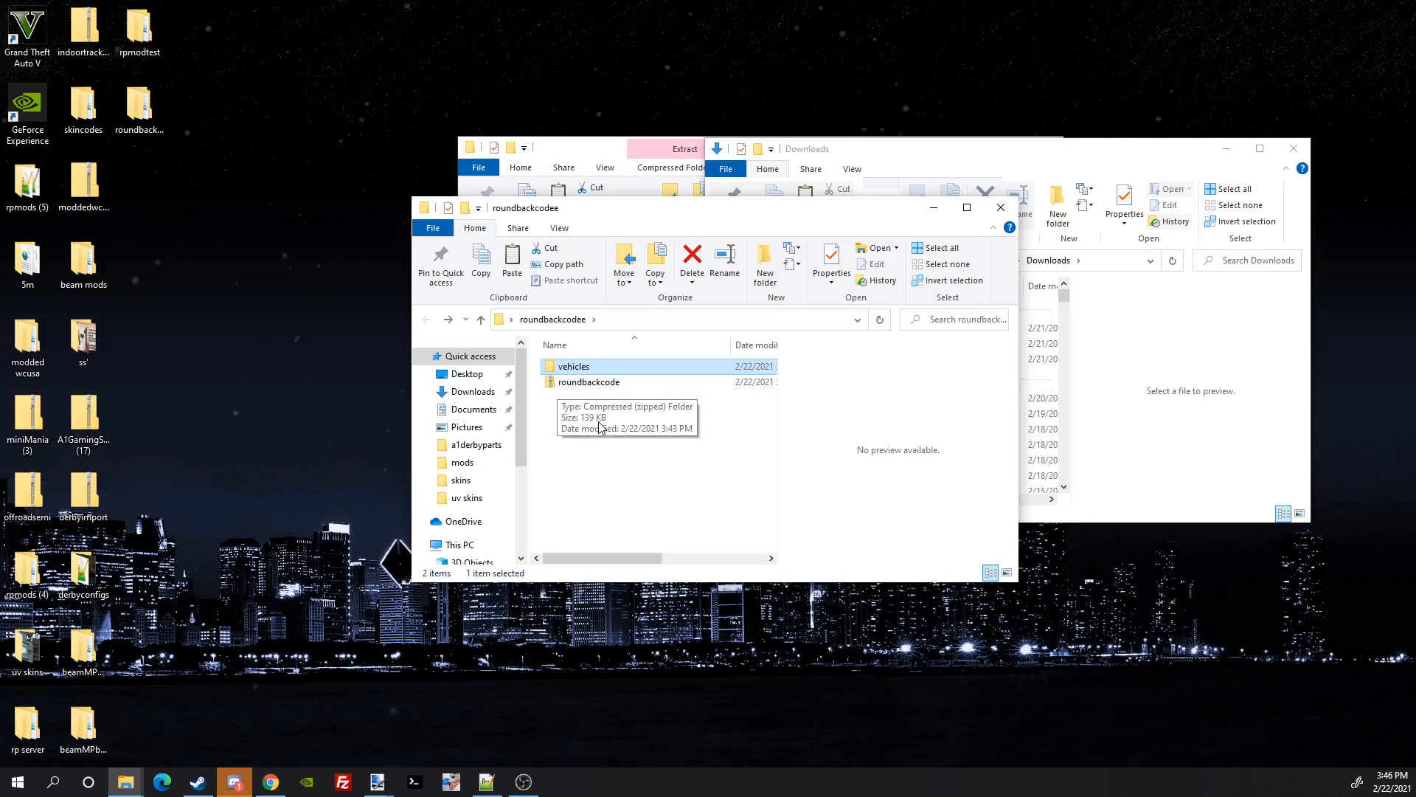
Step: Navigate vehicles > 76olds > code > skins, maximize the window and select the code image
double_click(578, 373)
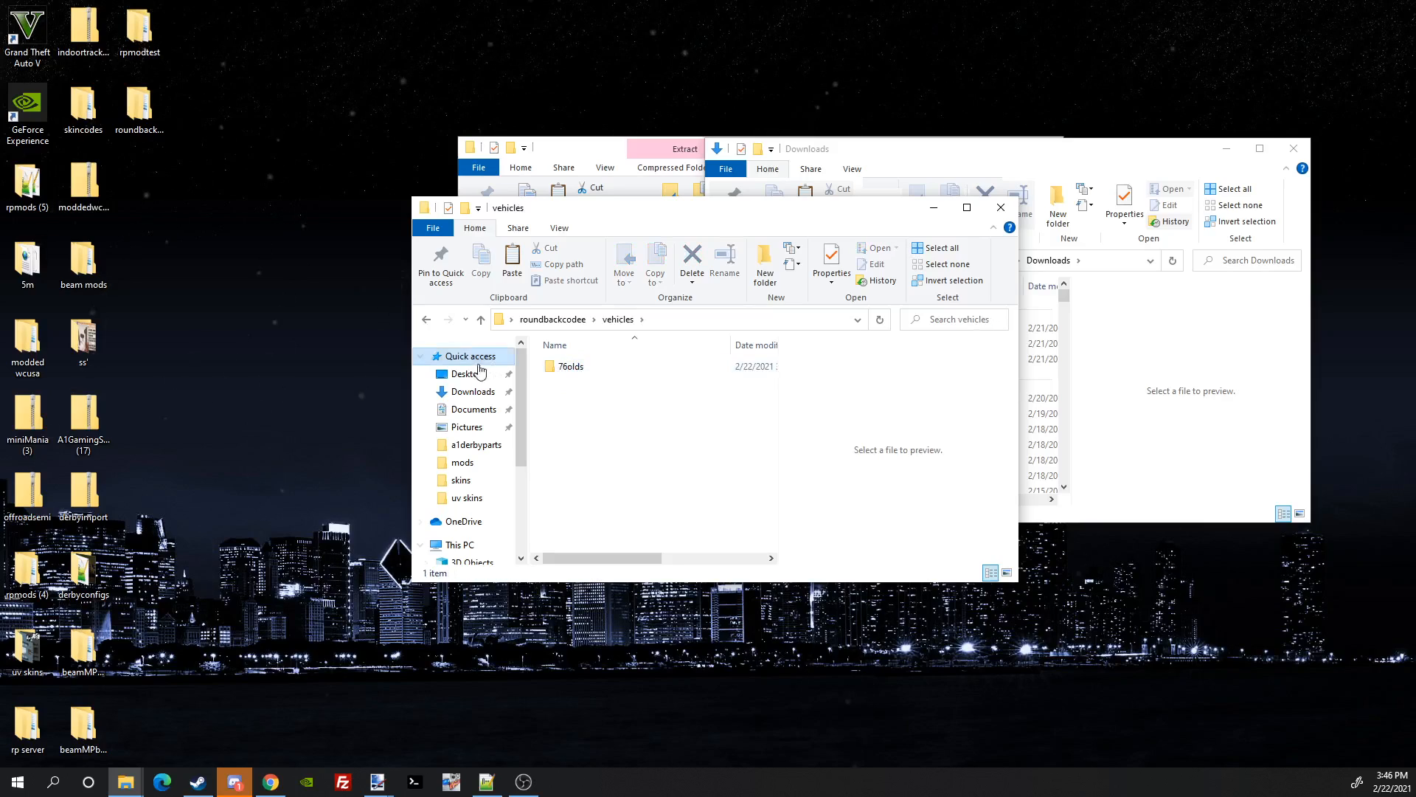
double_click(573, 369)
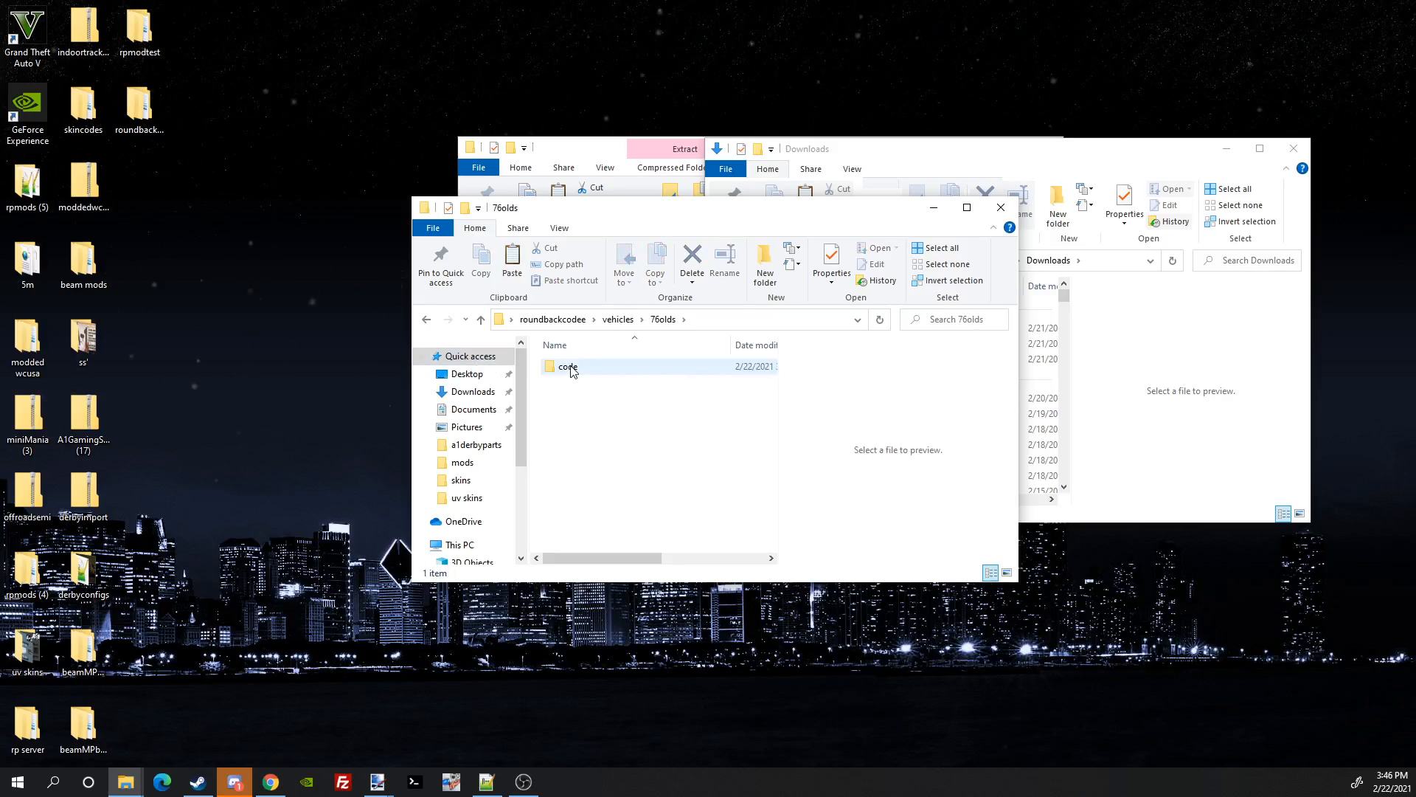
double_click(602, 372)
double_click(599, 369)
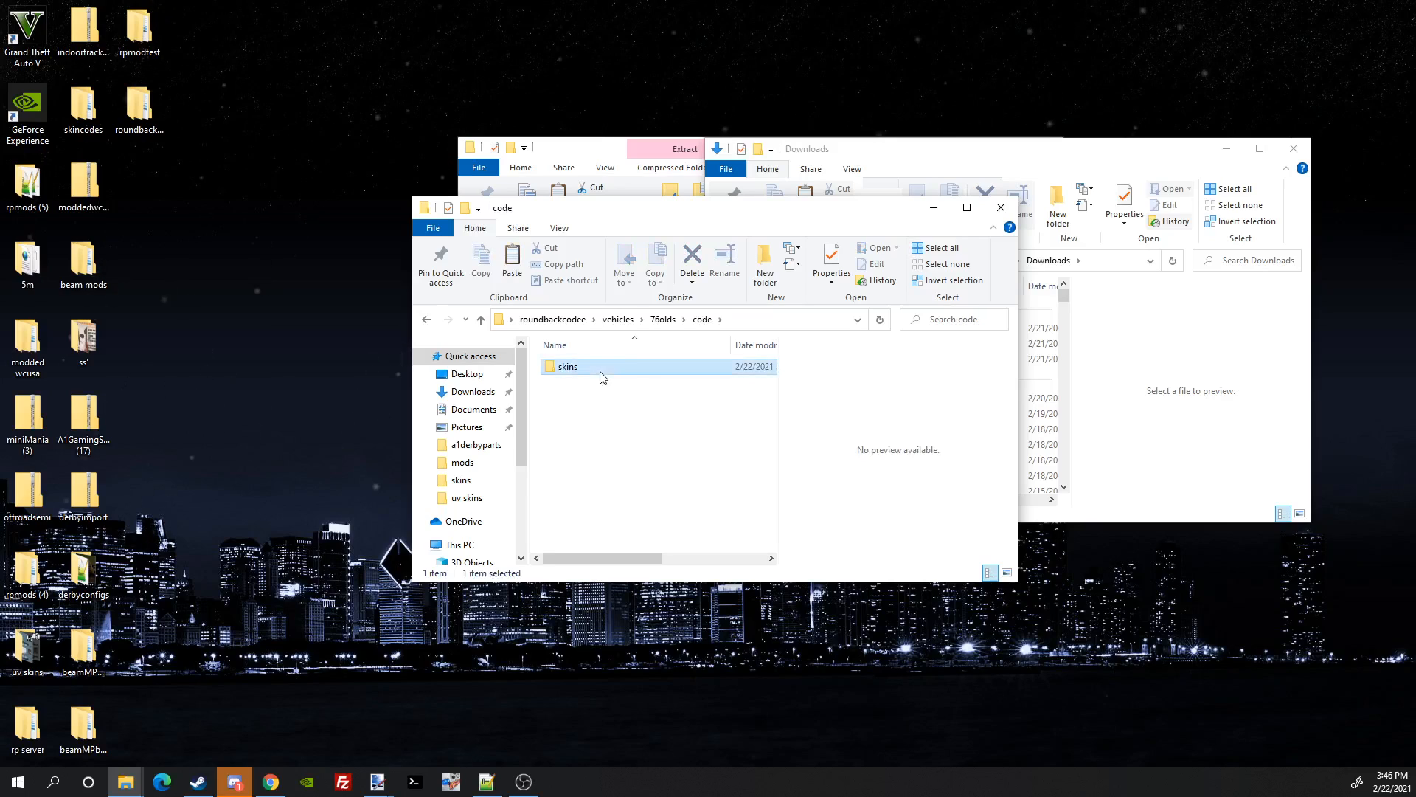
click(967, 208)
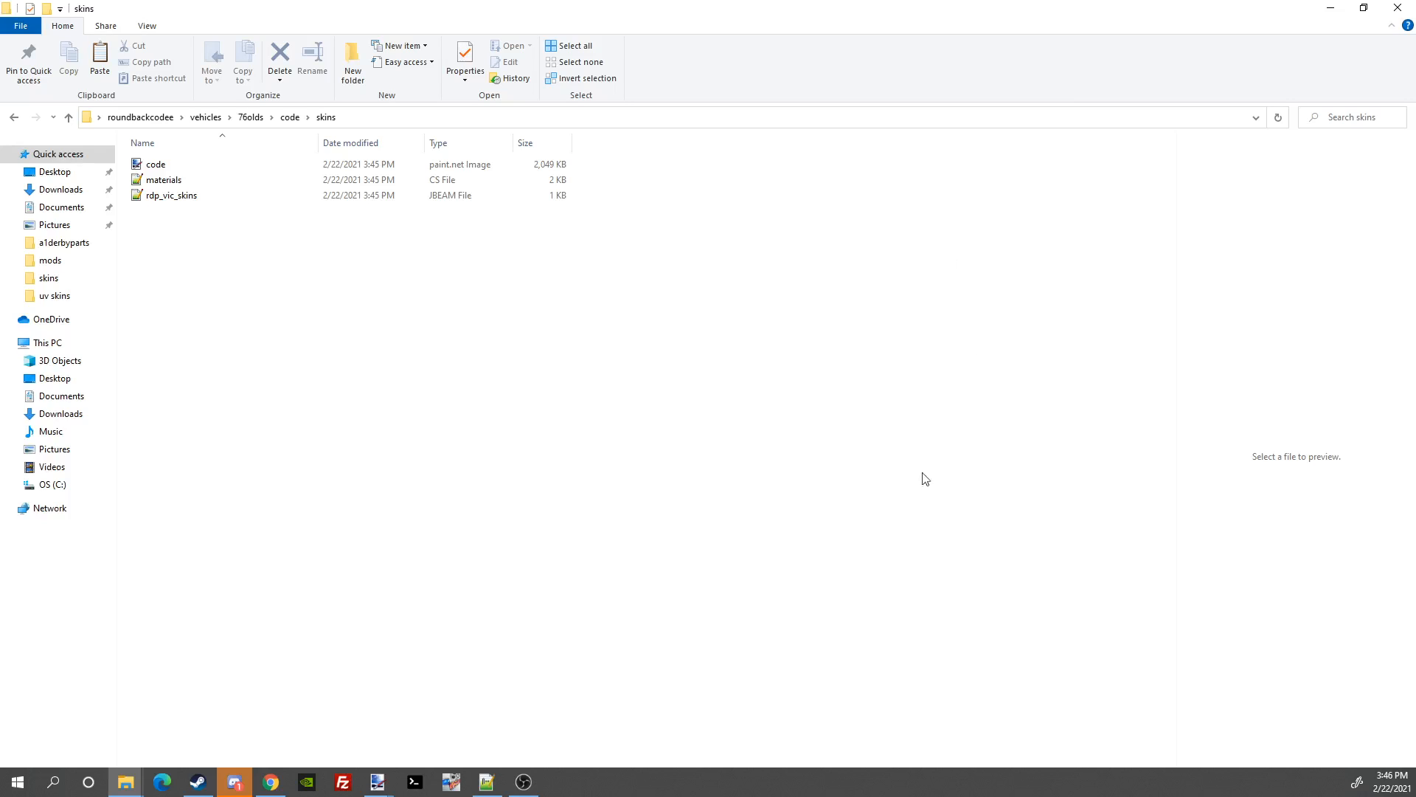
click(198, 169)
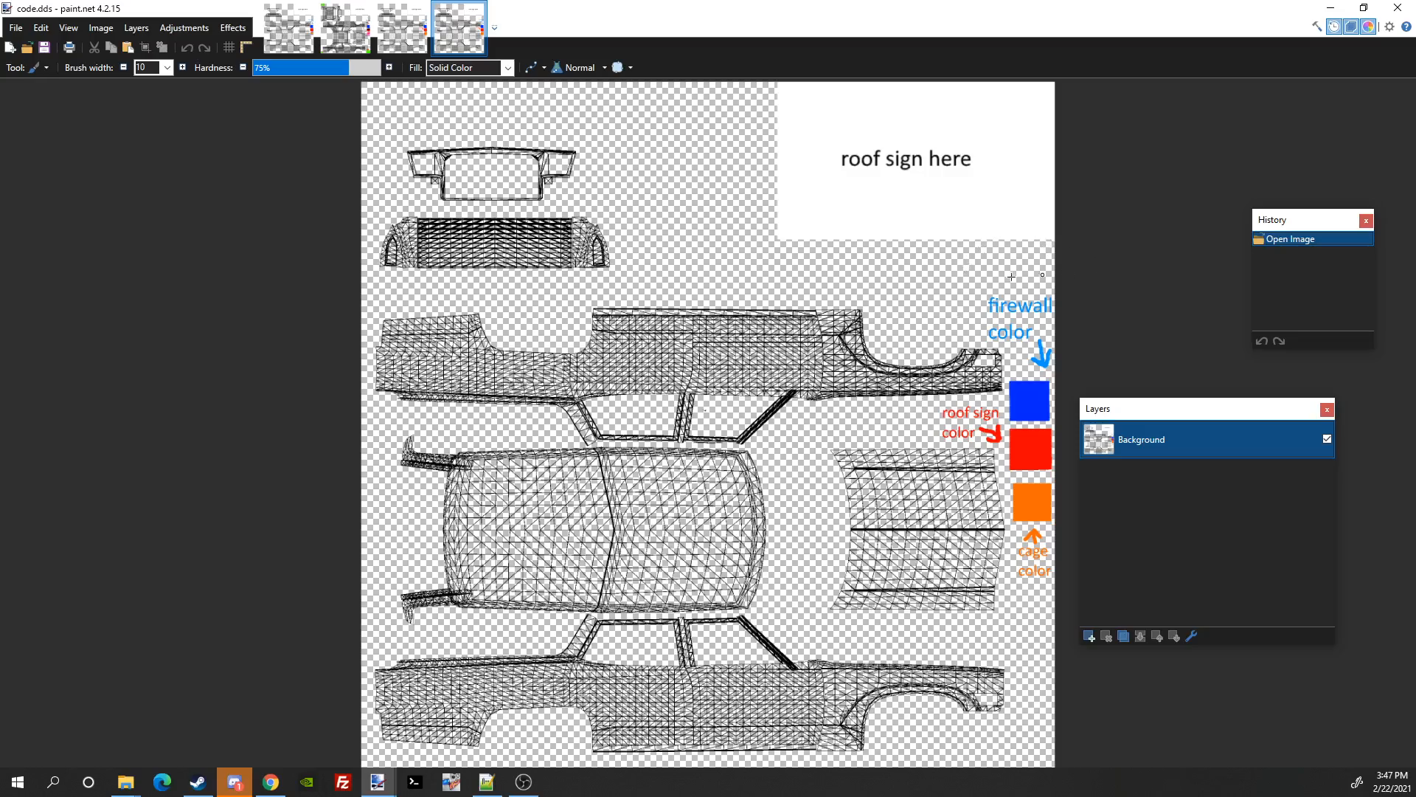
scroll(809, 318, down, 1)
scroll(812, 288, up, 3)
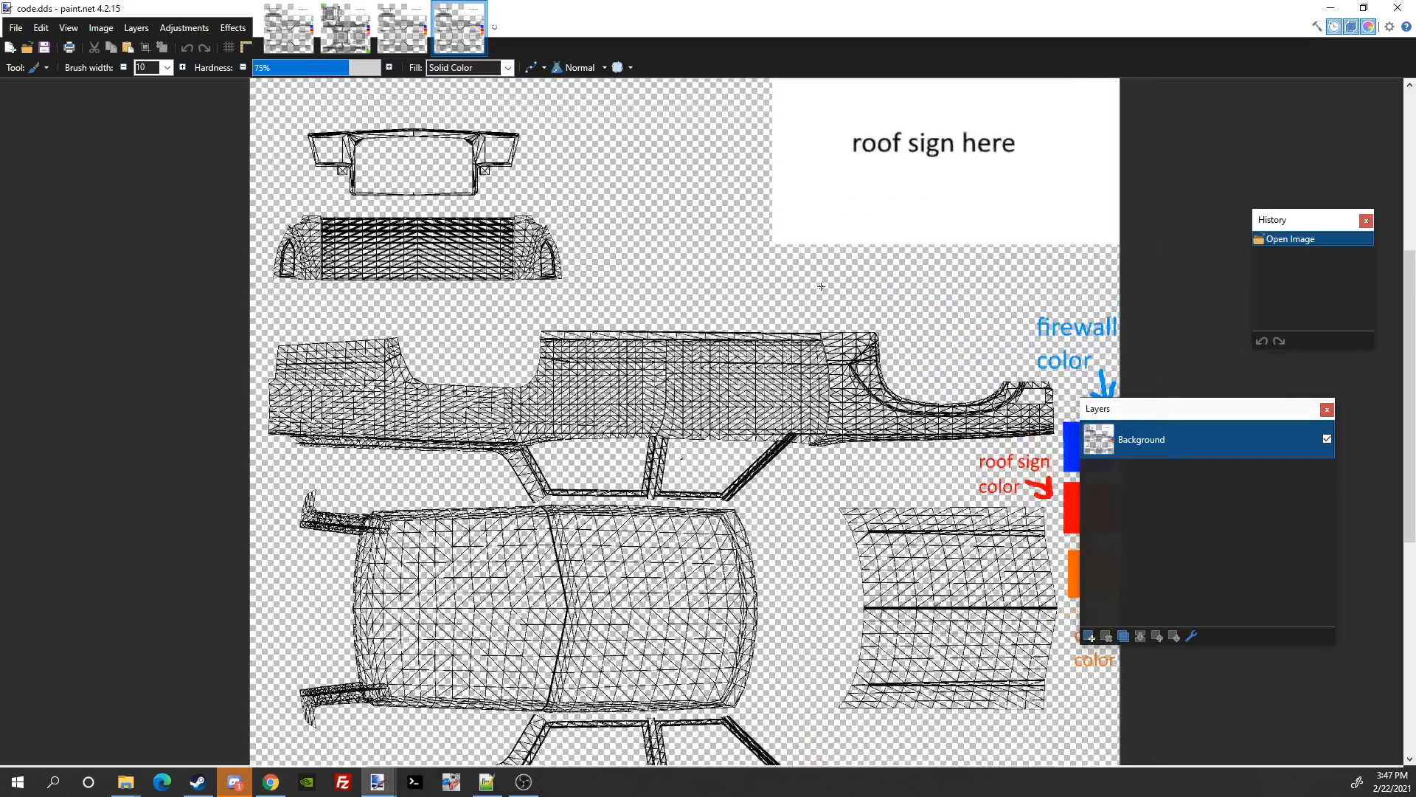
scroll(796, 181, down, 2)
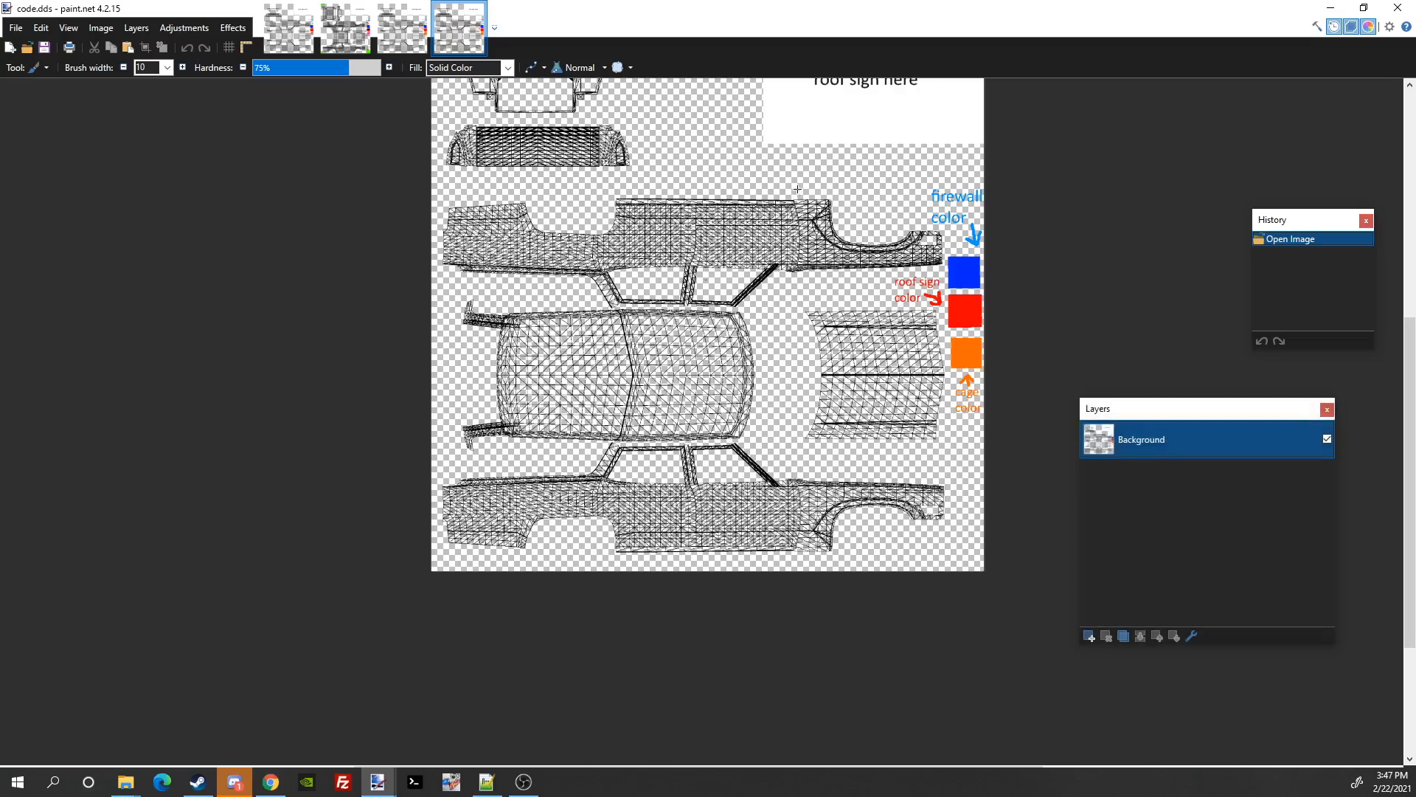
scroll(797, 181, up, 2)
scroll(797, 343, down, 1)
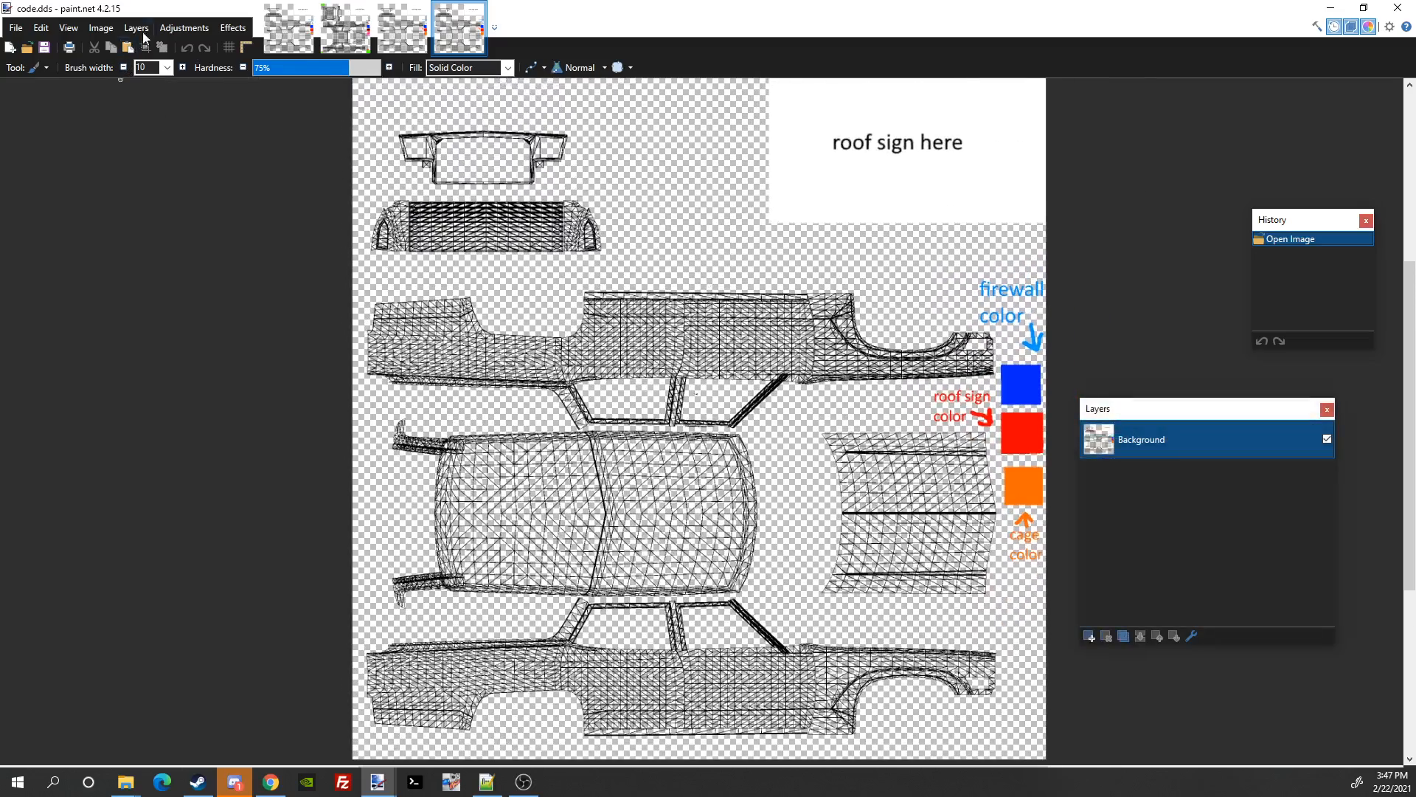
click(34, 69)
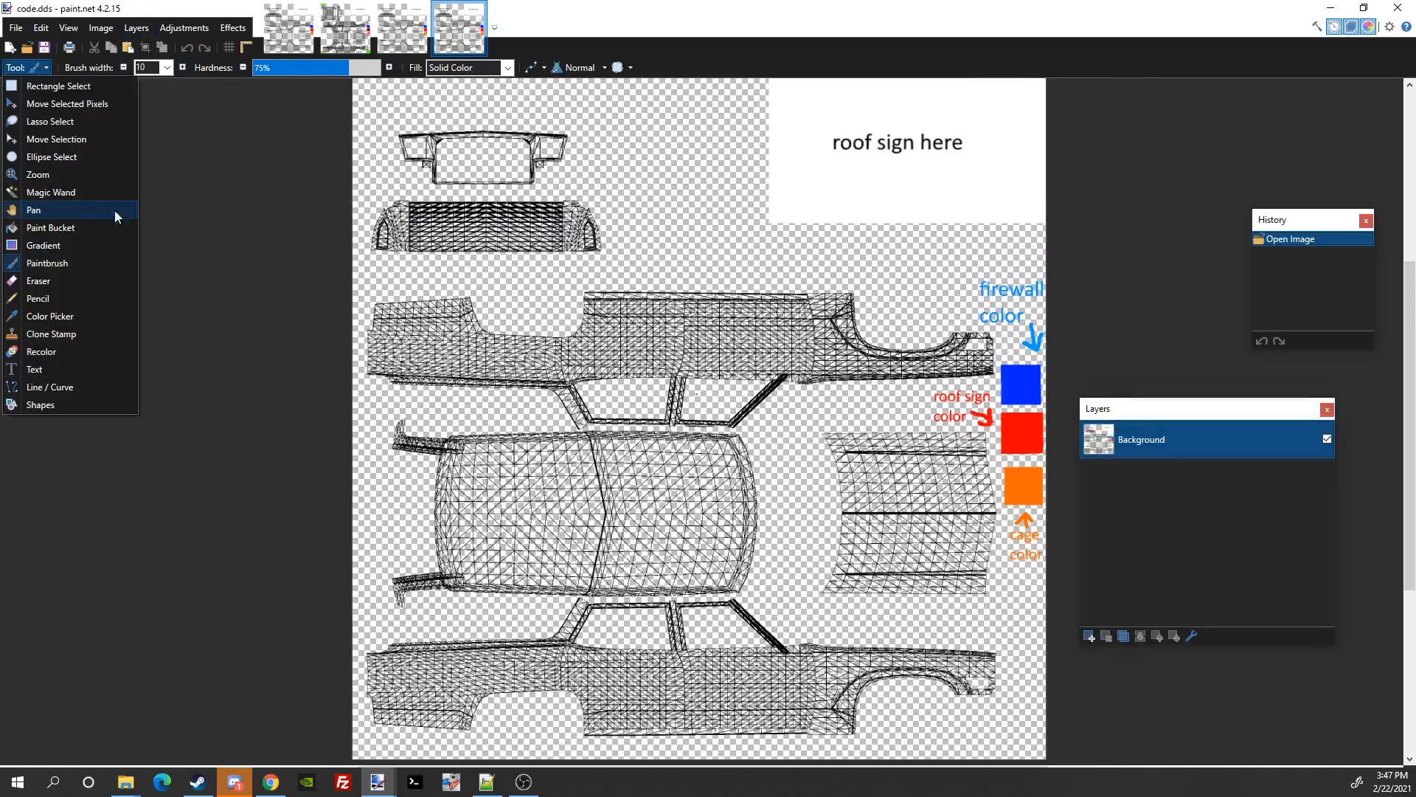
click(68, 262)
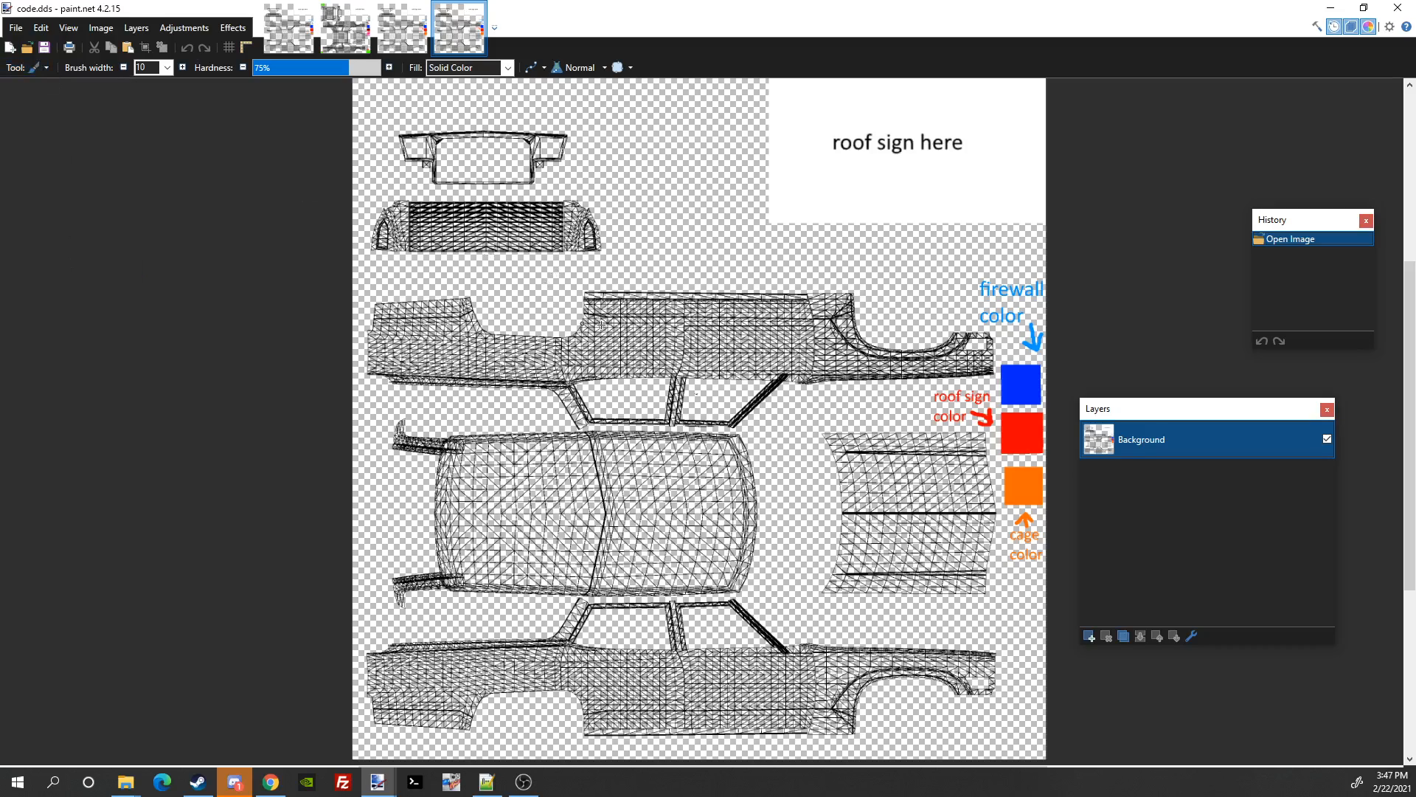
mouse_move(660, 336)
mouse_down()
mouse_move(760, 382)
mouse_move(756, 363)
mouse_up()
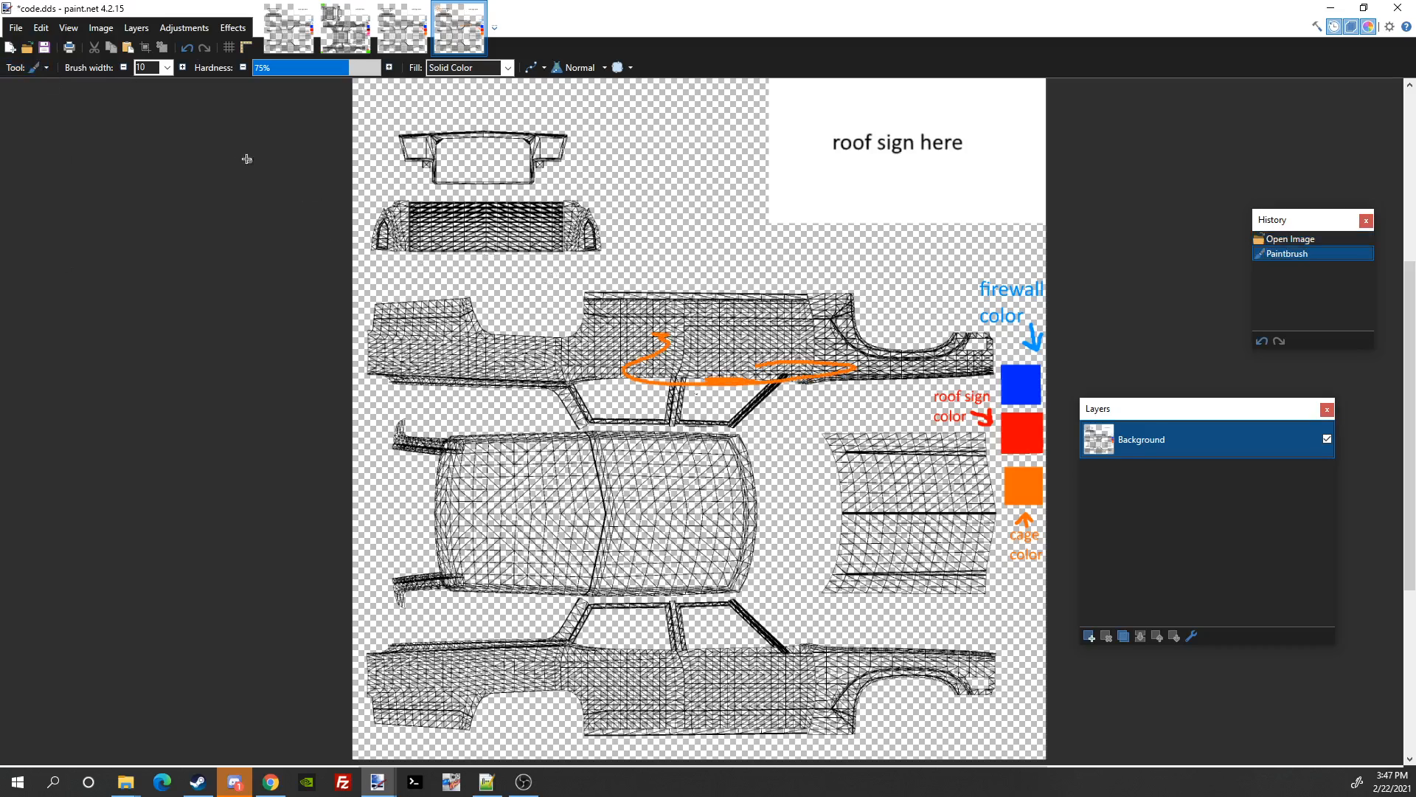
click(16, 70)
click(52, 84)
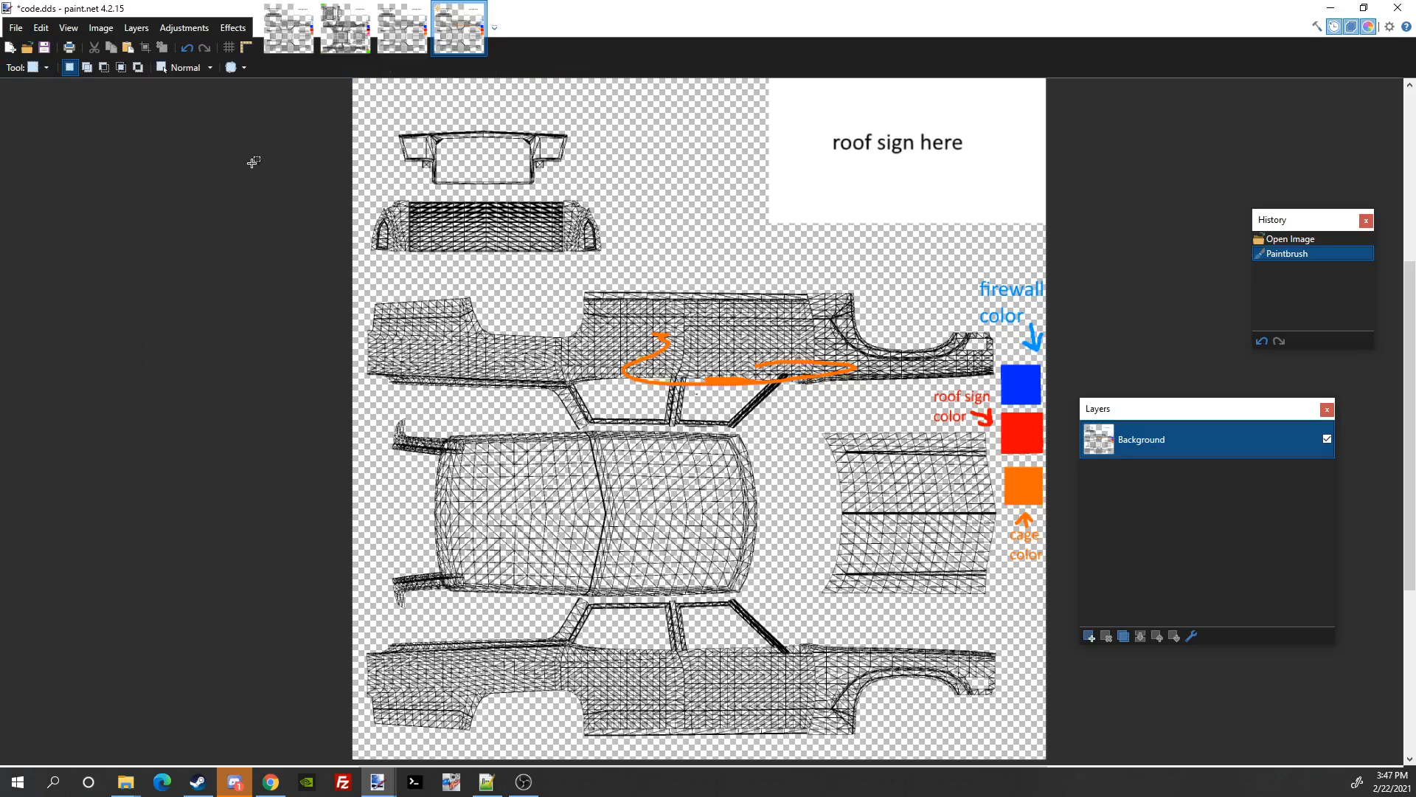
drag(423, 403, 802, 616)
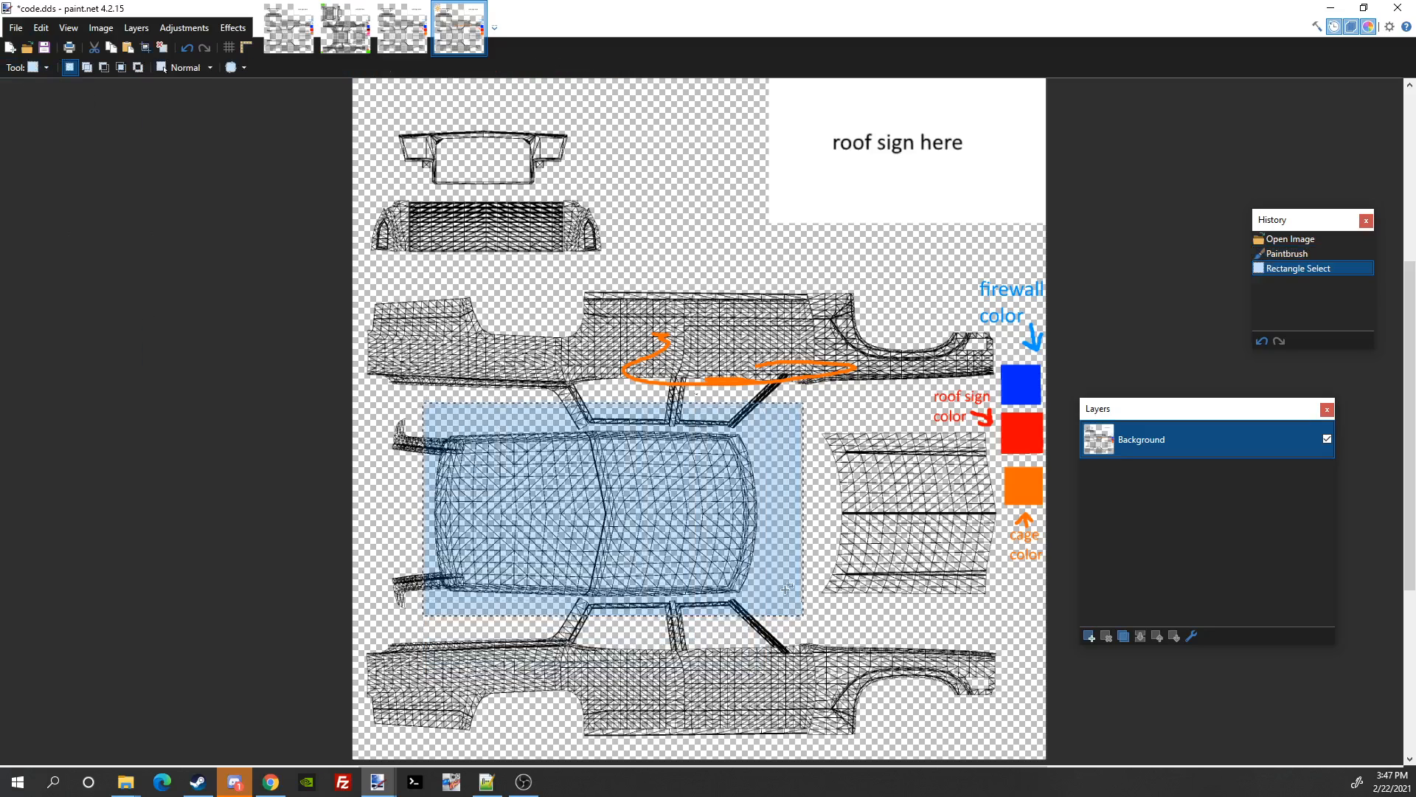
click(45, 68)
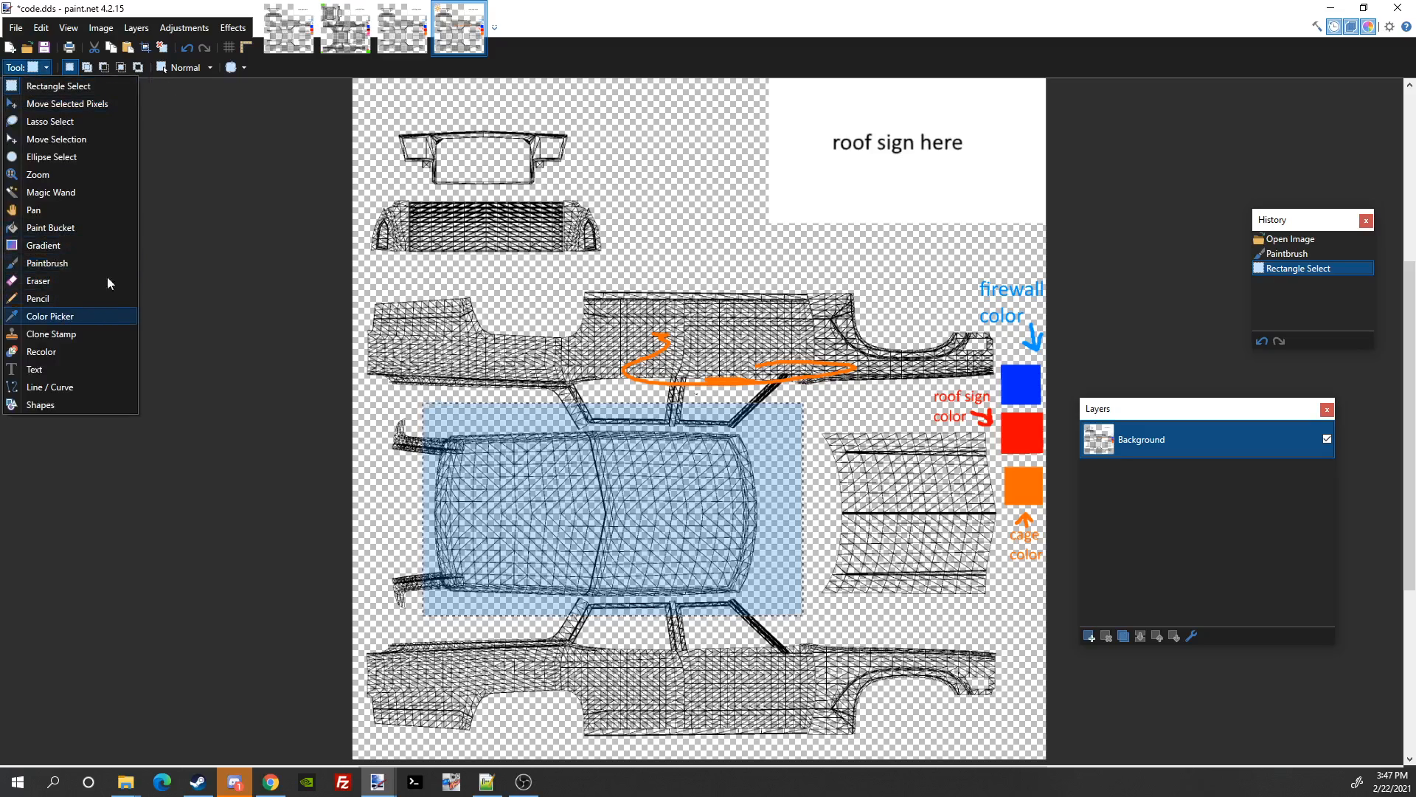
click(114, 228)
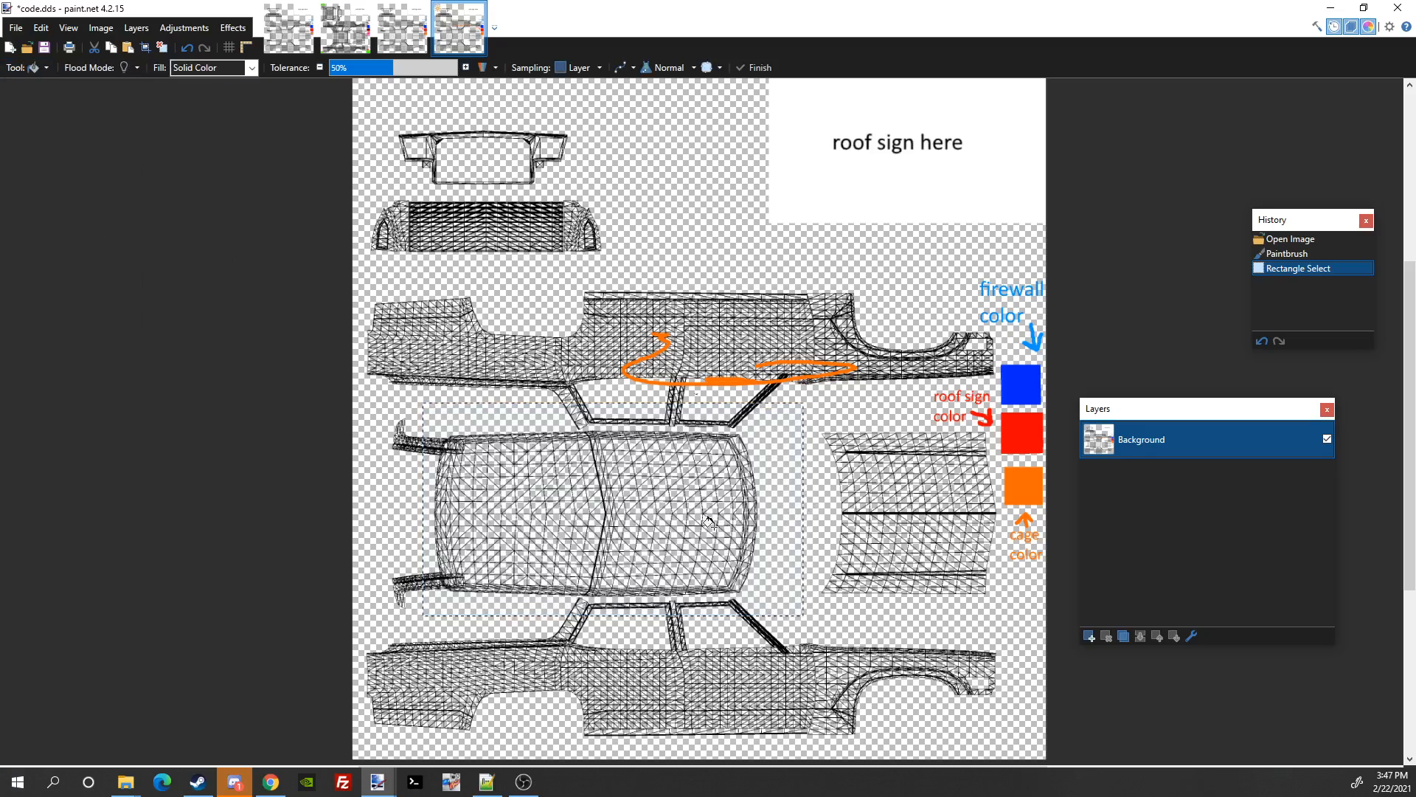
click(678, 484)
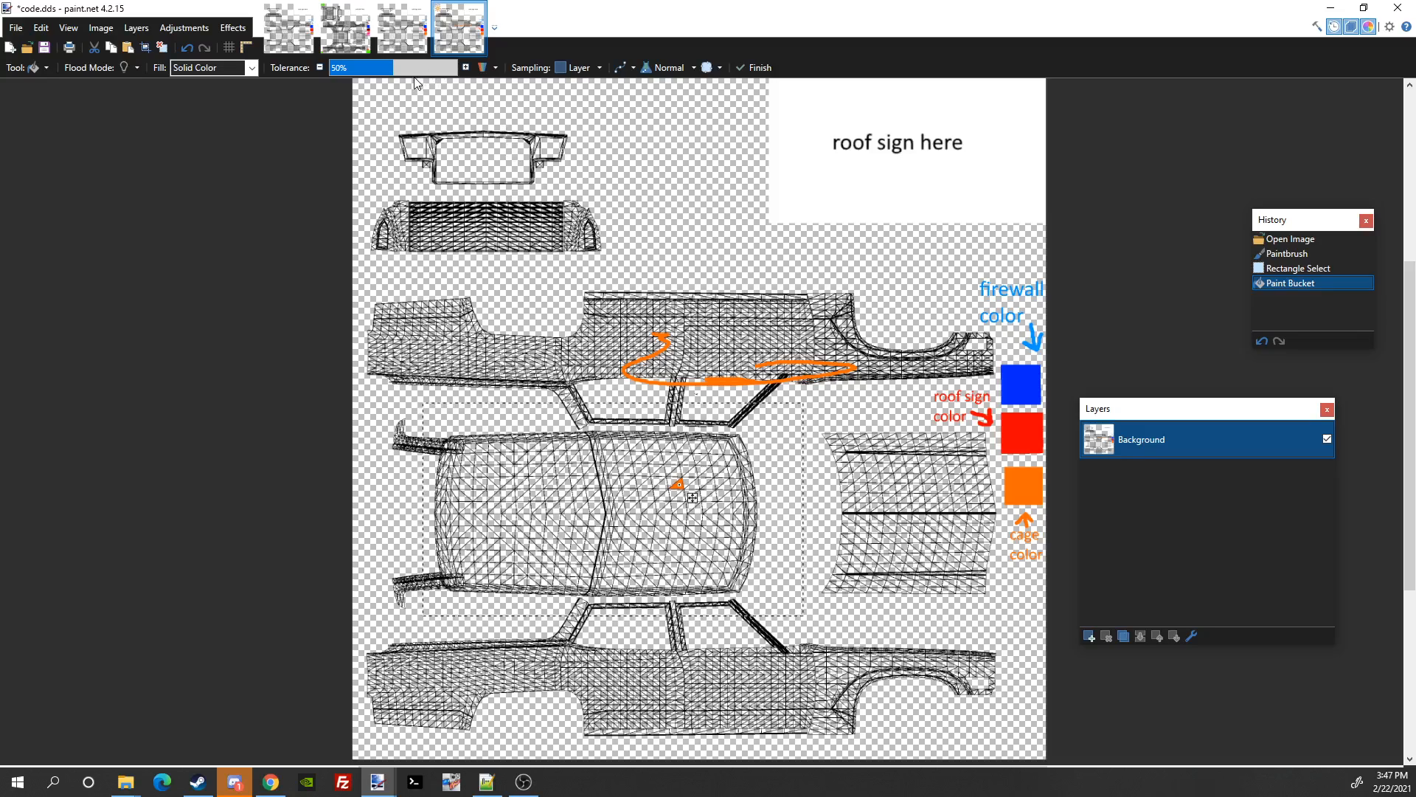
drag(426, 68, 525, 102)
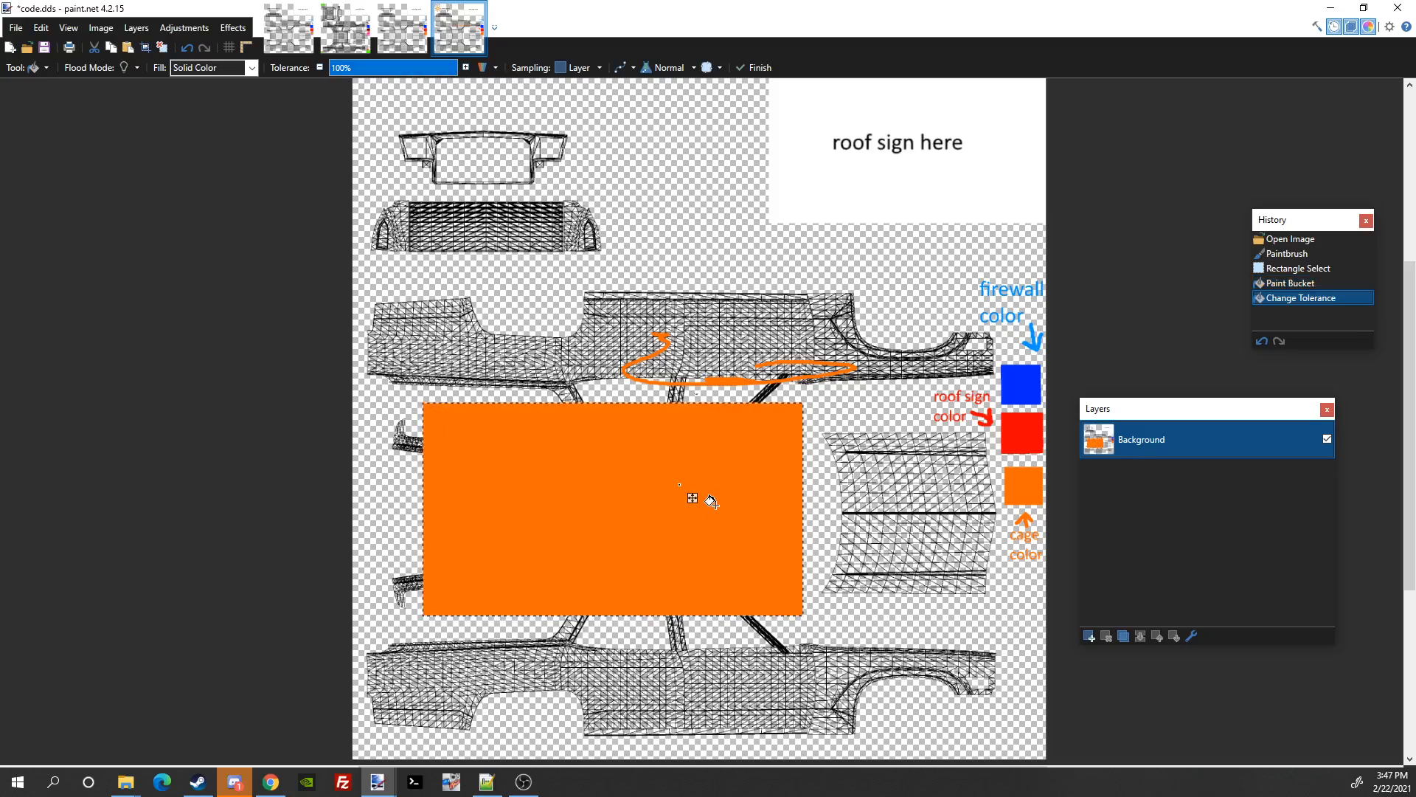
key(ctrl+d)
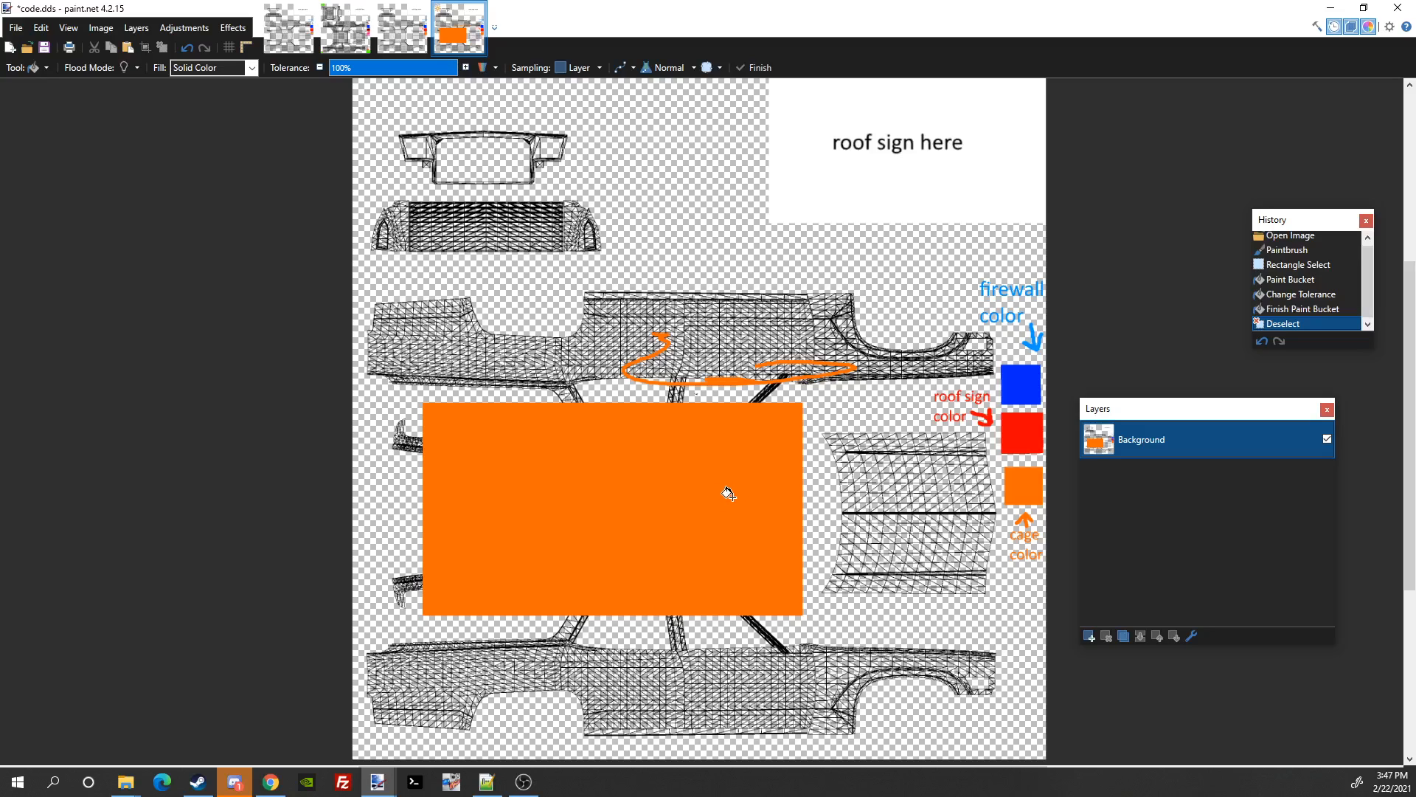
key(ctrl+z)
key(ctrl+z)
key(ctrl+z)
key(ctrl+z)
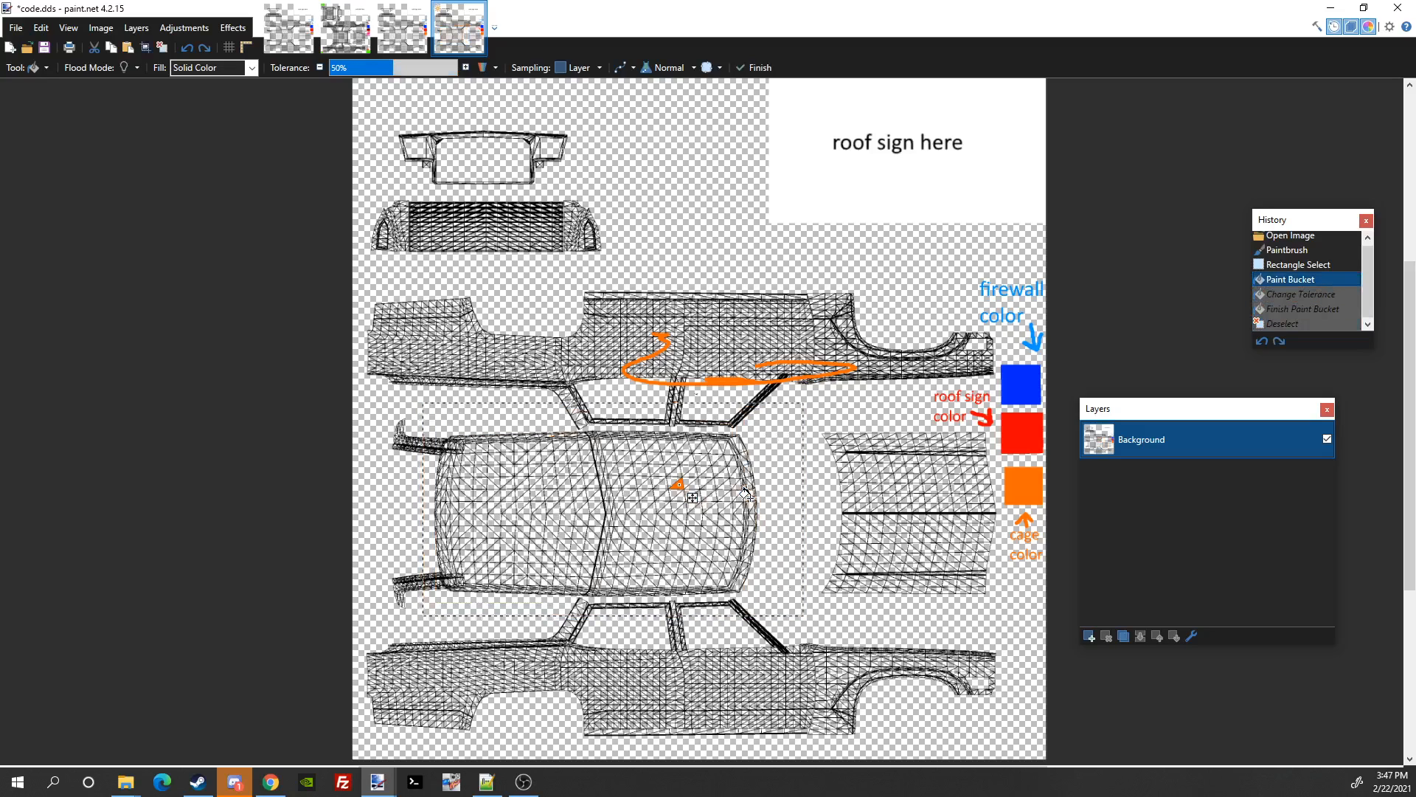
key(ctrl+z)
key(ctrl+z)
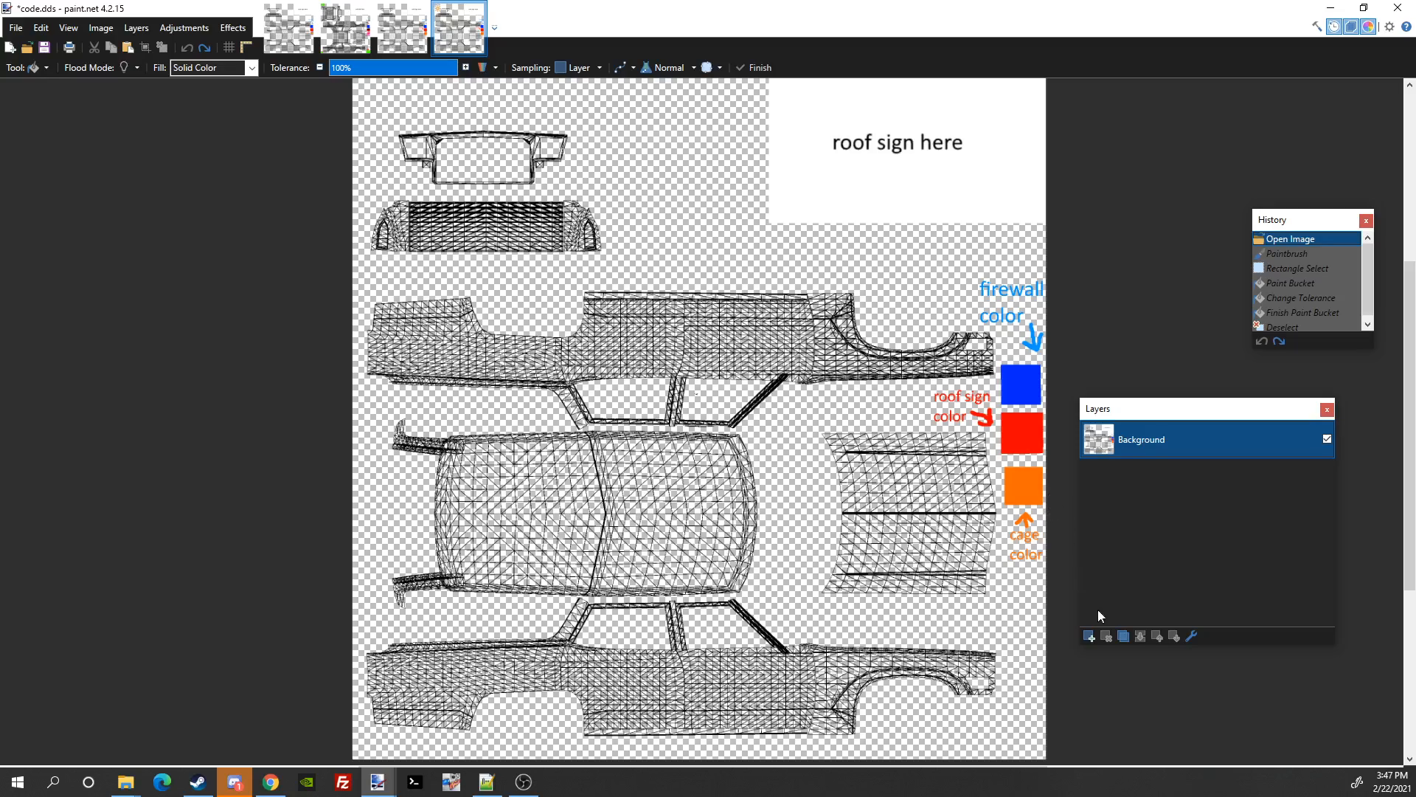
Step: Add an empty Layer 2 and switch to the Magic Wand tool
click(1090, 636)
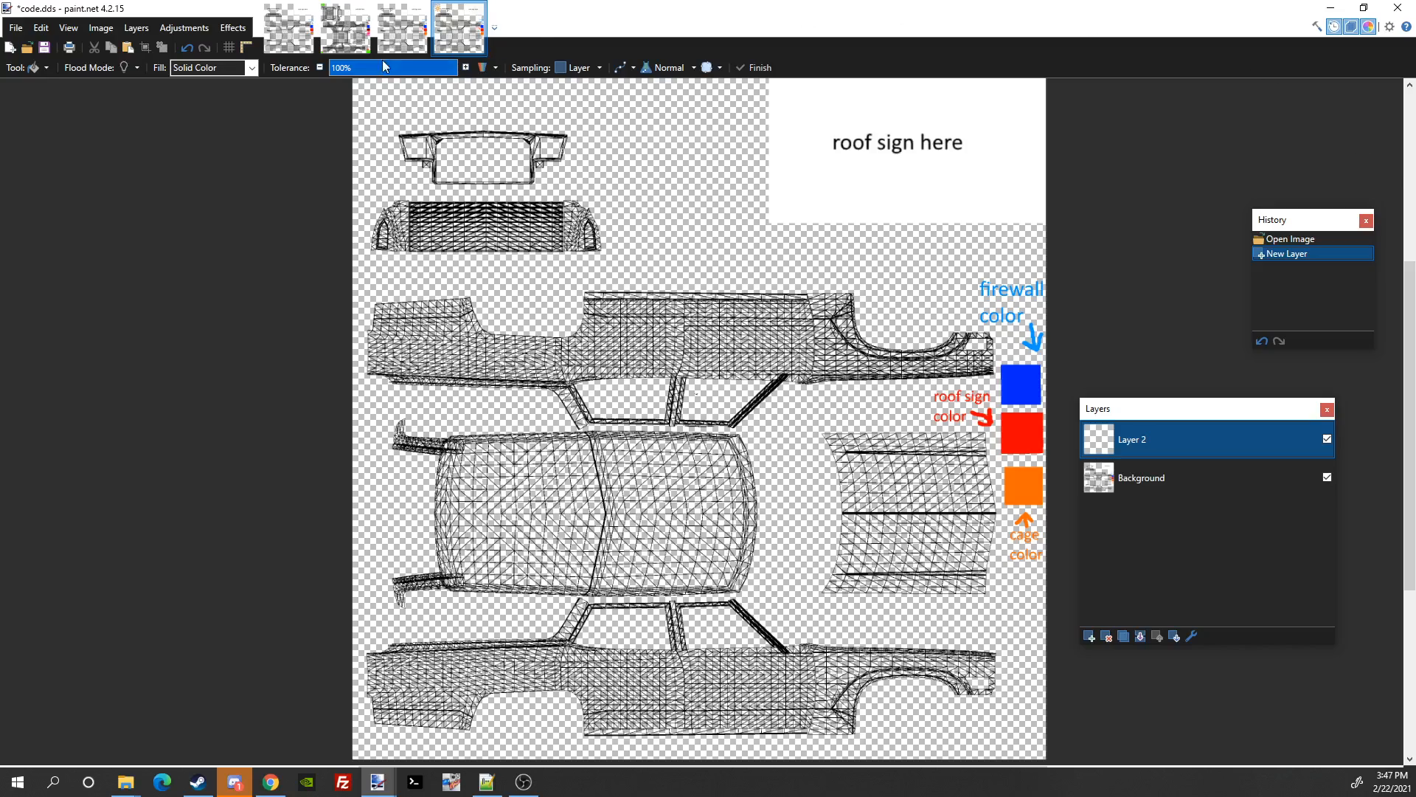
click(31, 71)
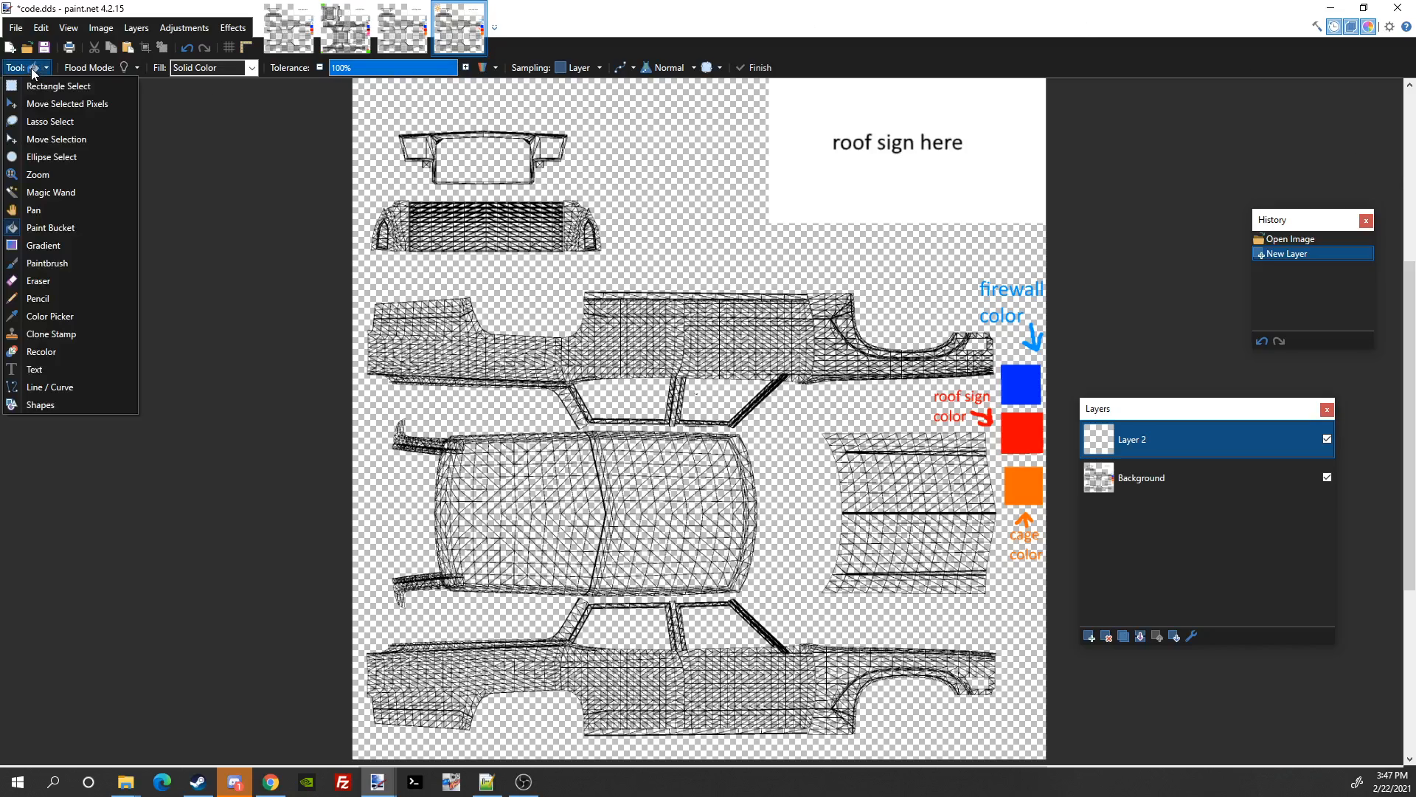
click(59, 194)
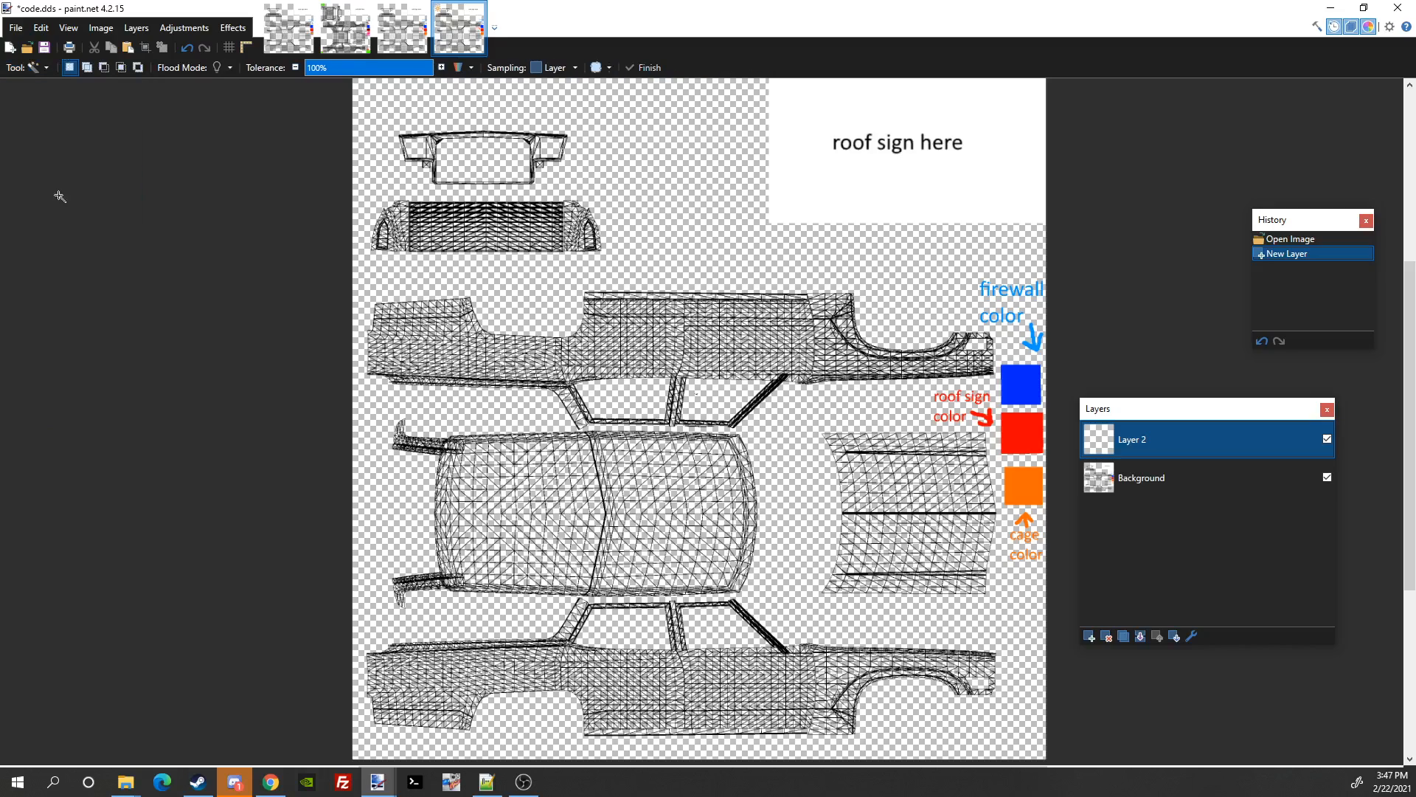
click(32, 67)
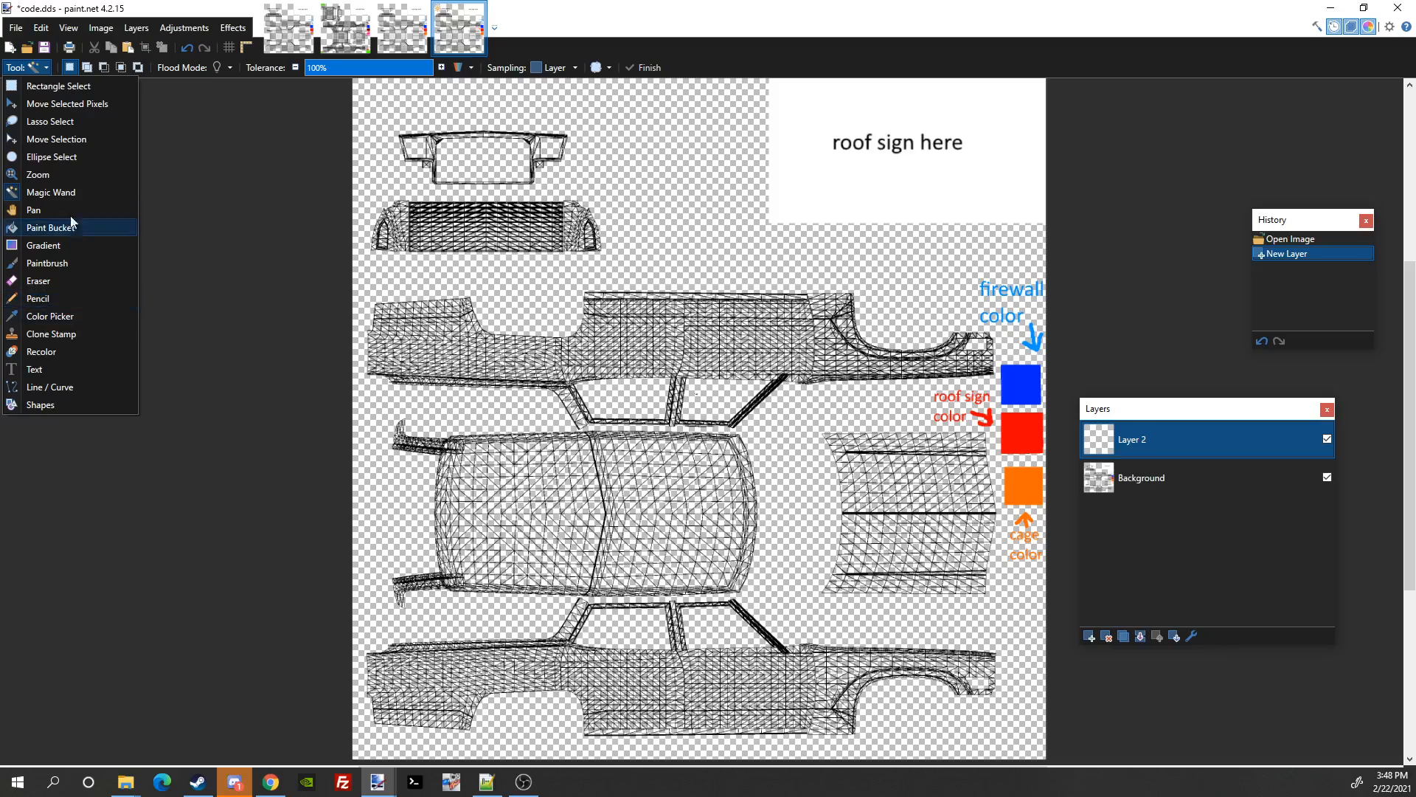
click(63, 190)
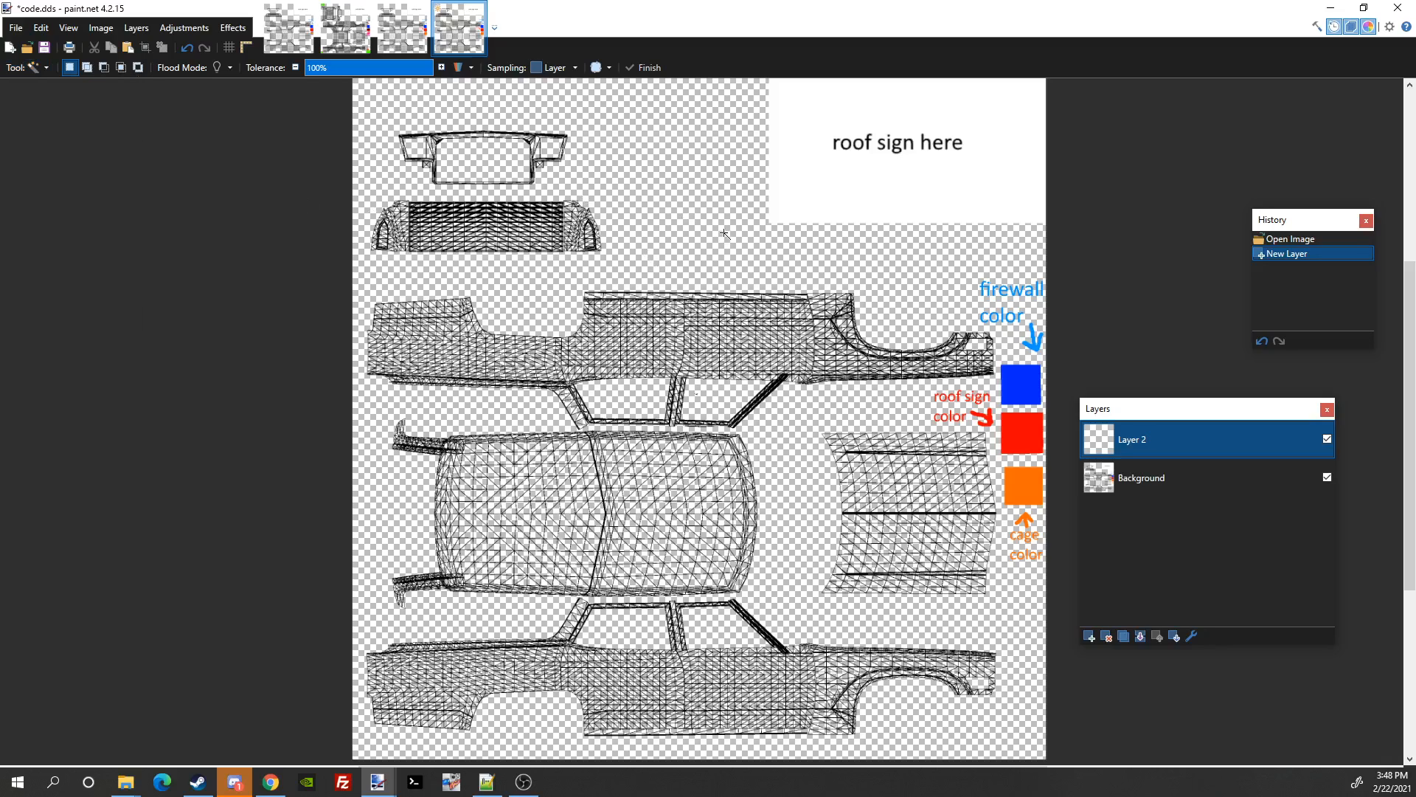
Step: Test wand selections while lowering the tolerance, then switch to the Background layer
click(722, 405)
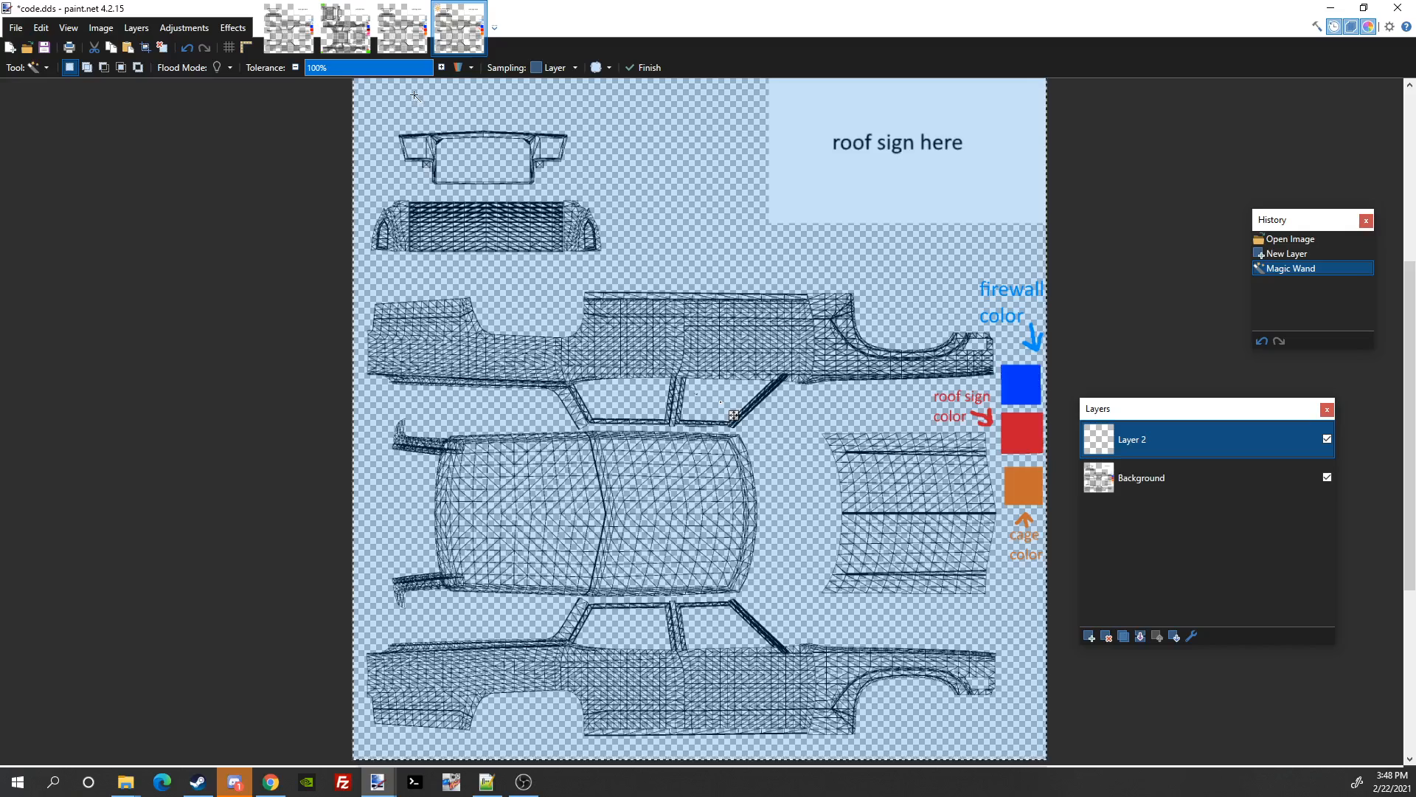
click(380, 67)
drag(380, 76, 373, 82)
click(245, 189)
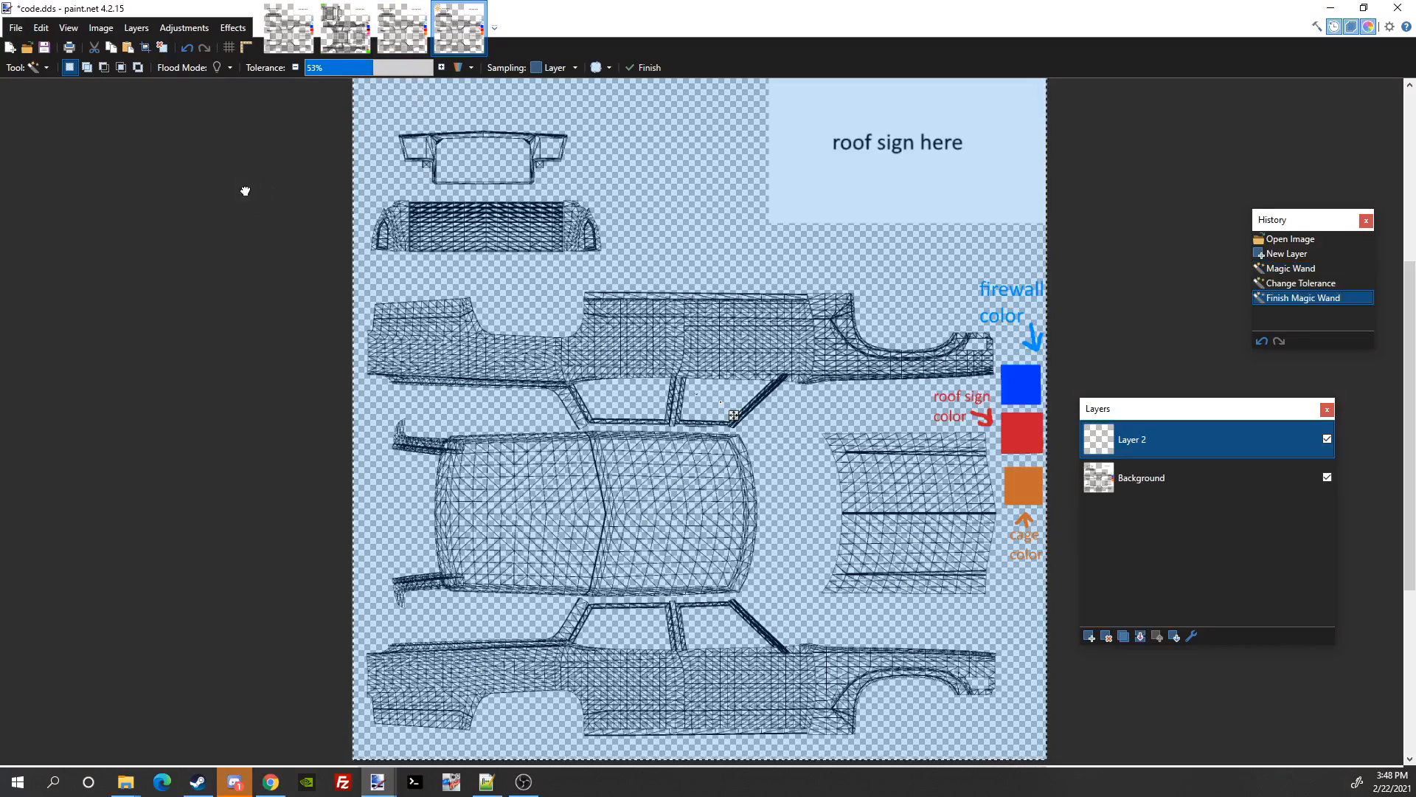
click(710, 393)
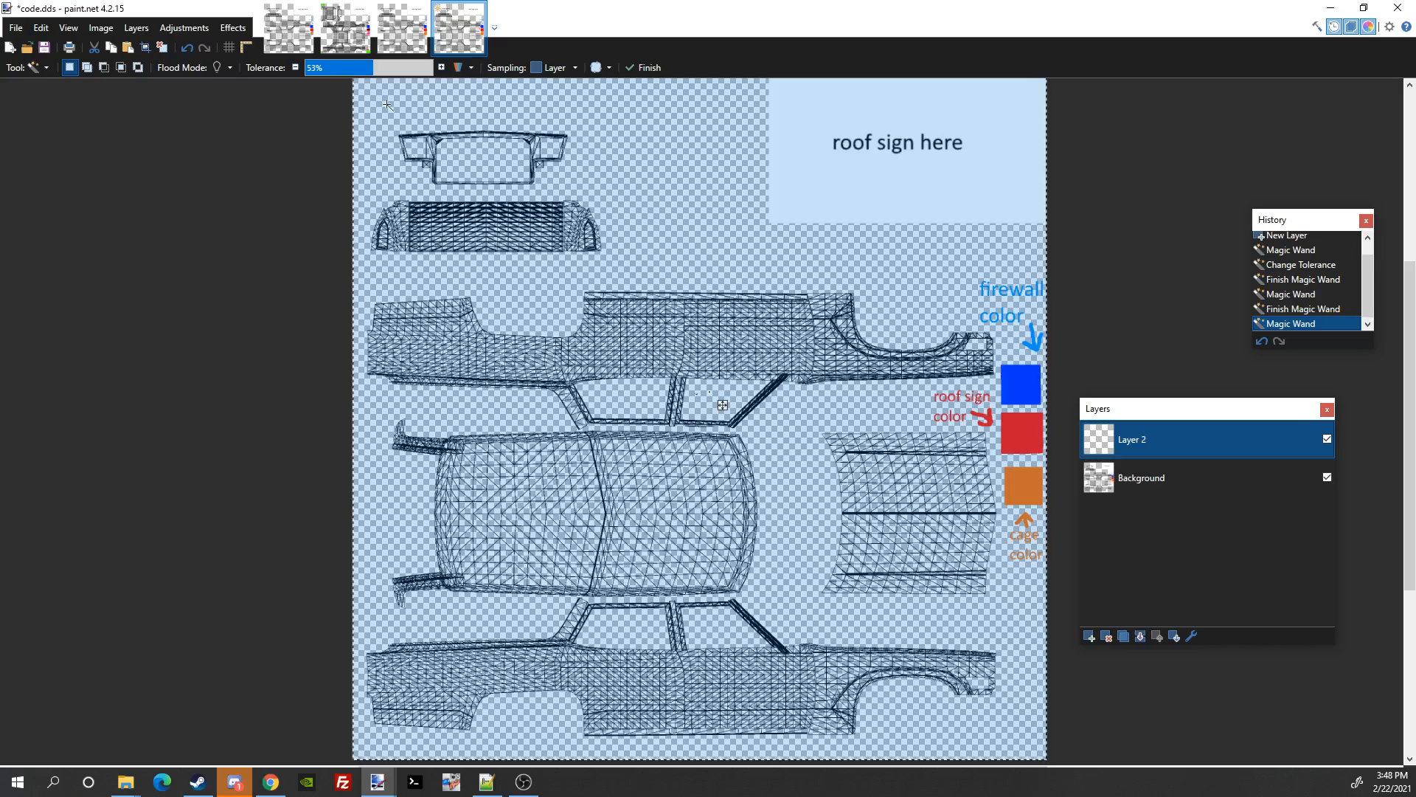
mouse_move(373, 70)
mouse_down()
mouse_move(339, 83)
mouse_move(354, 83)
mouse_up()
click(152, 222)
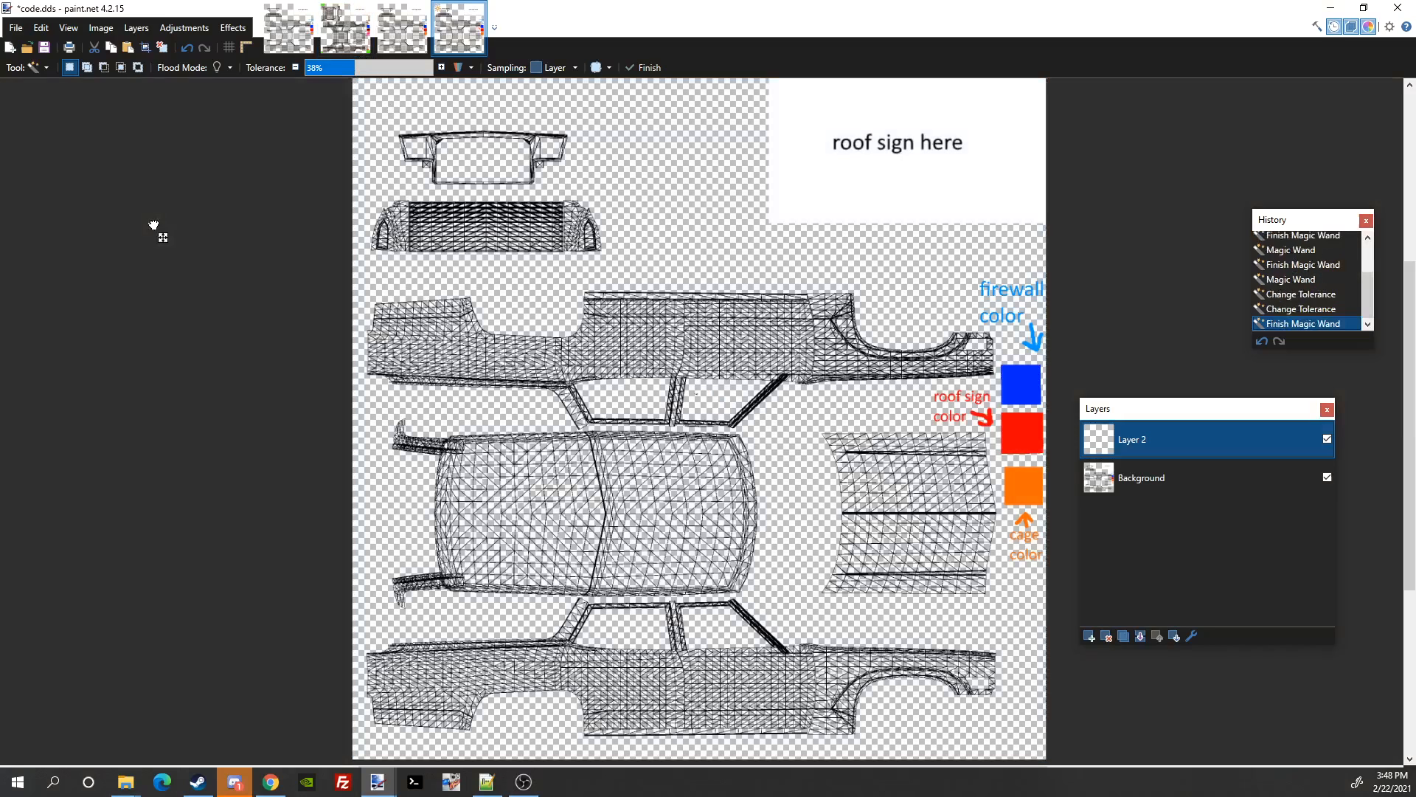
click(1173, 478)
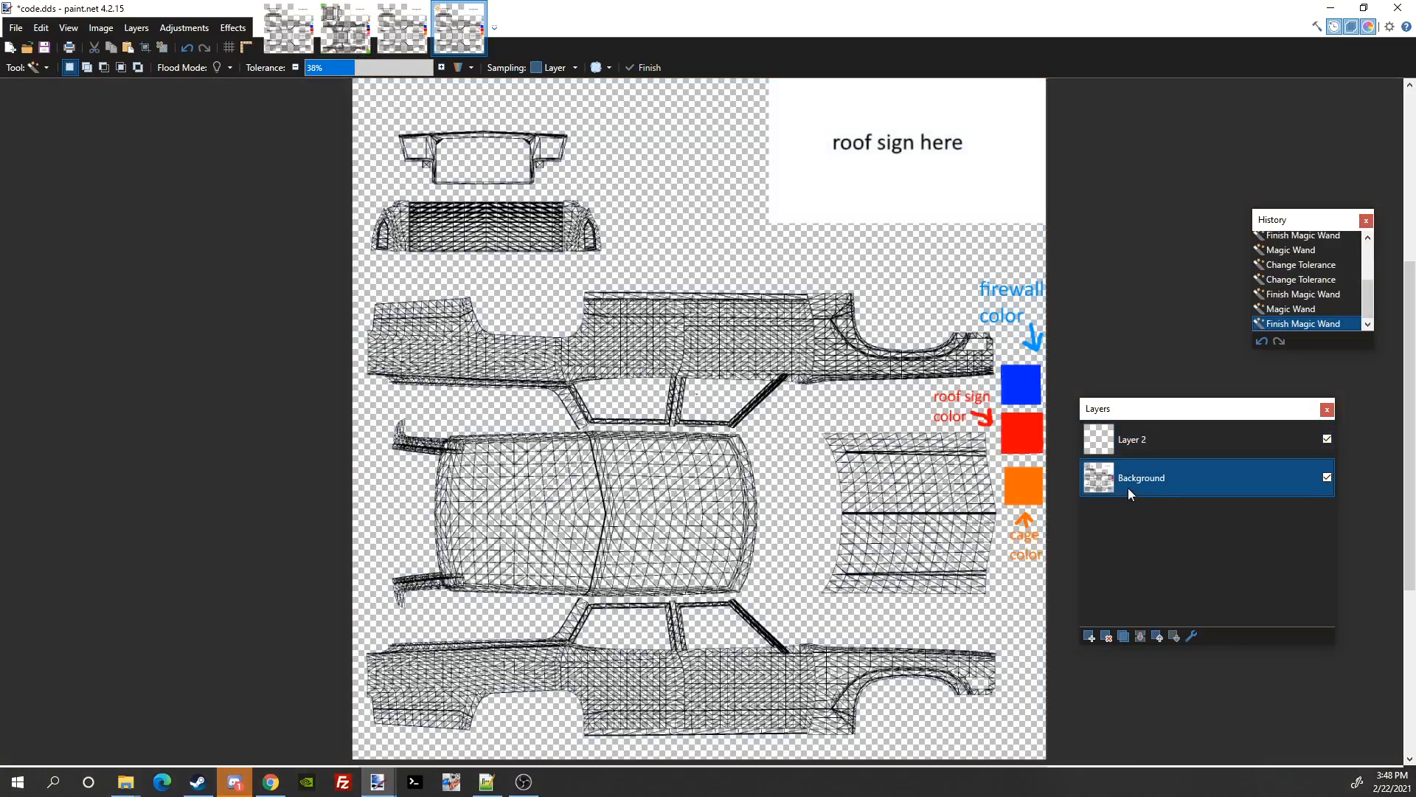
Step: Select the upper side panel's window openings with the Magic Wand at 50% tolerance
click(719, 403)
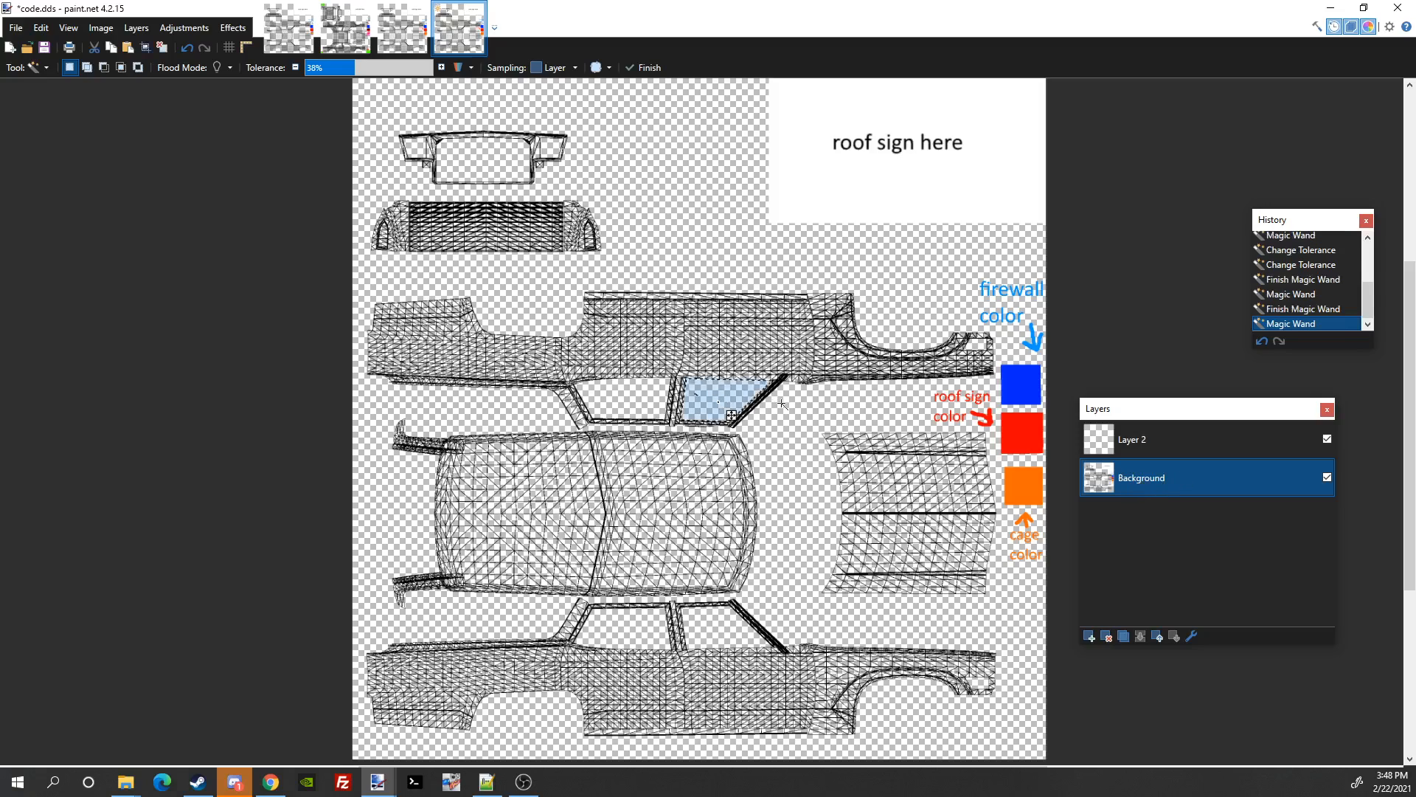
drag(355, 67, 369, 67)
click(624, 391)
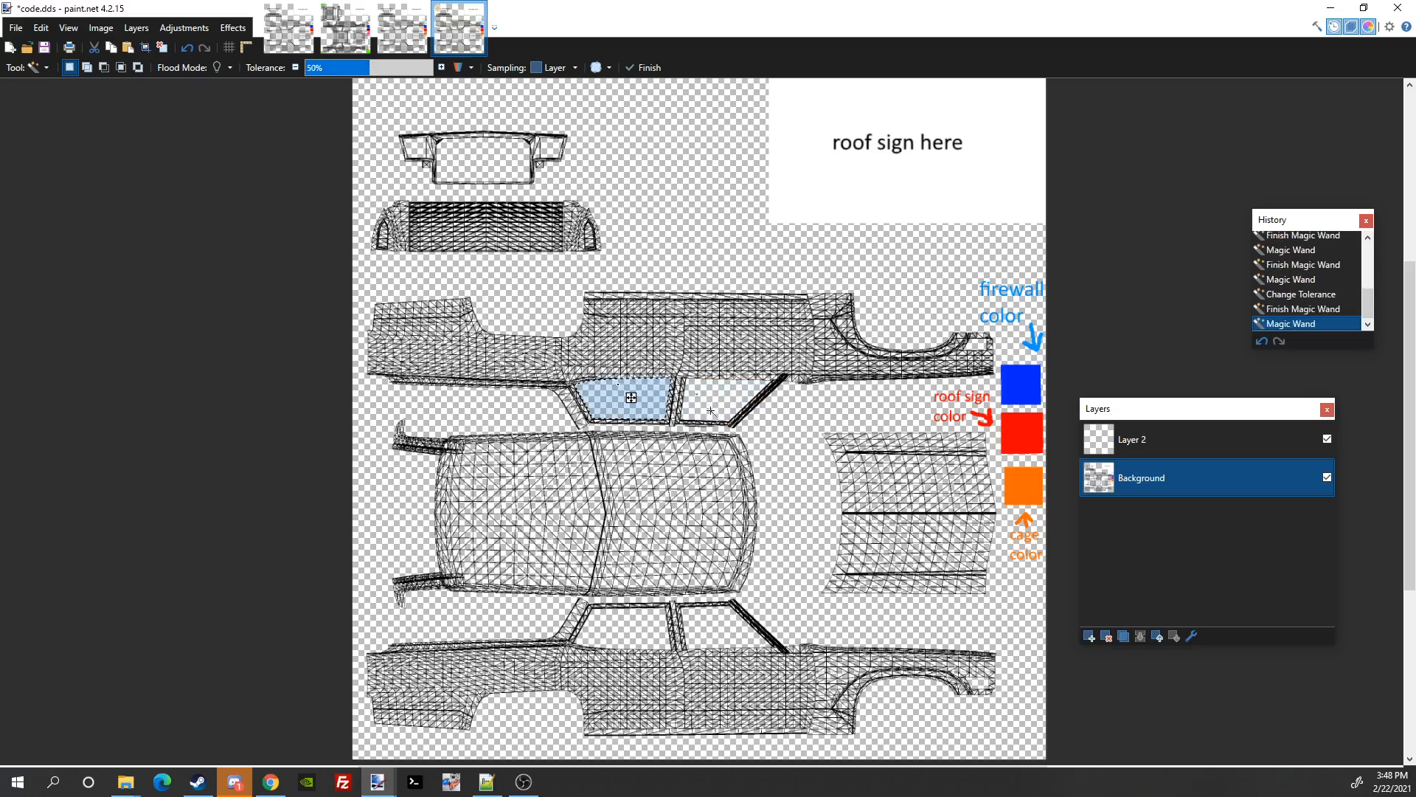
ctrl+click(719, 402)
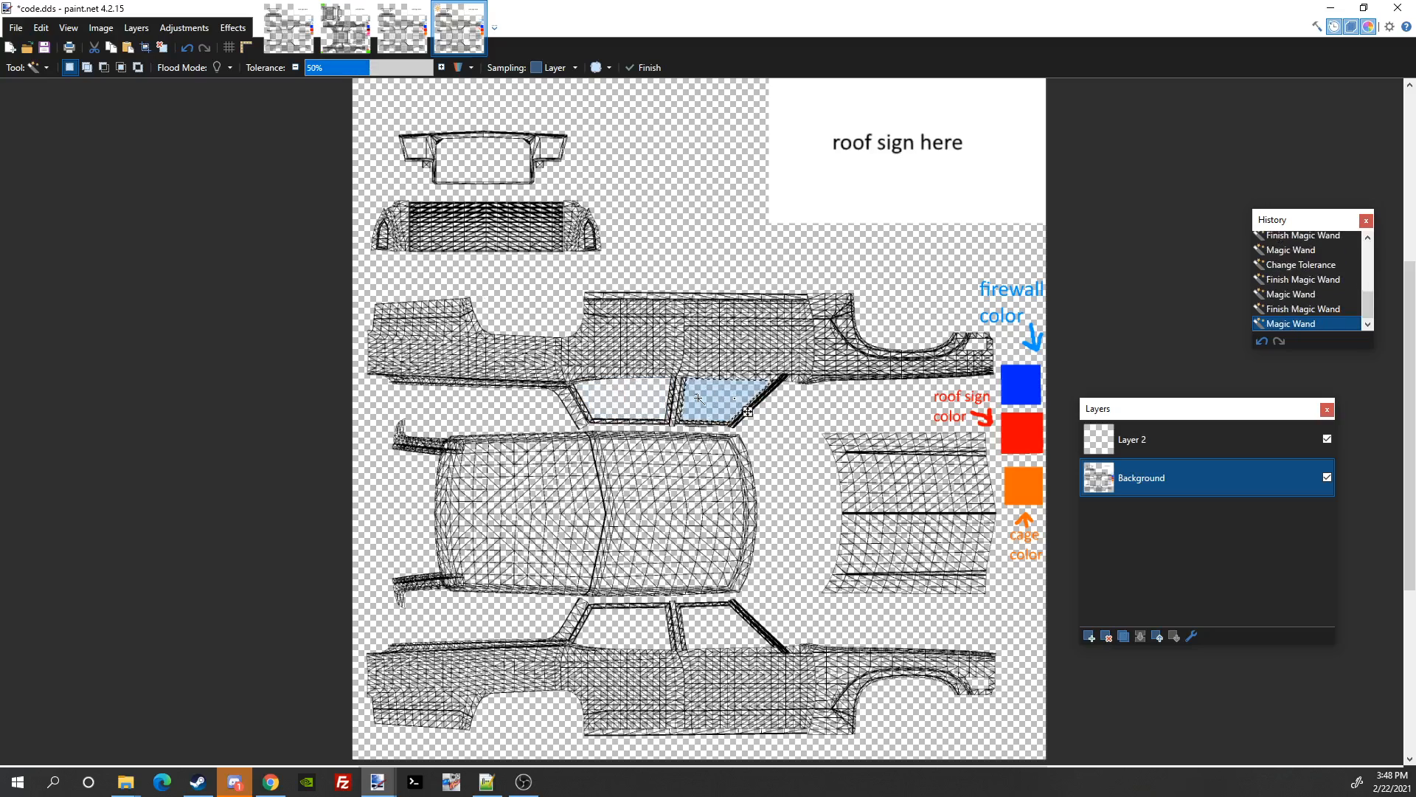
scroll(747, 411, up, 6)
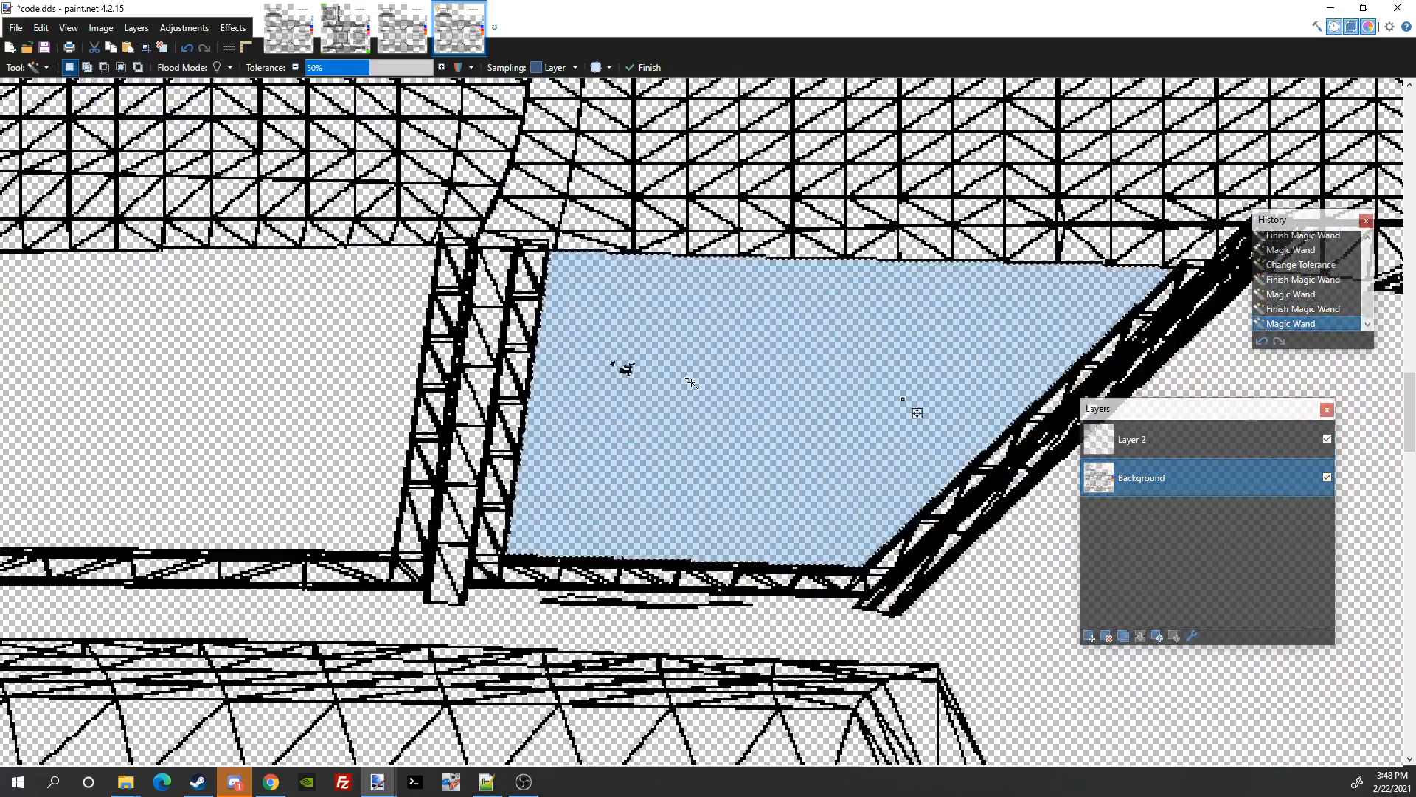
drag(690, 380, 711, 410)
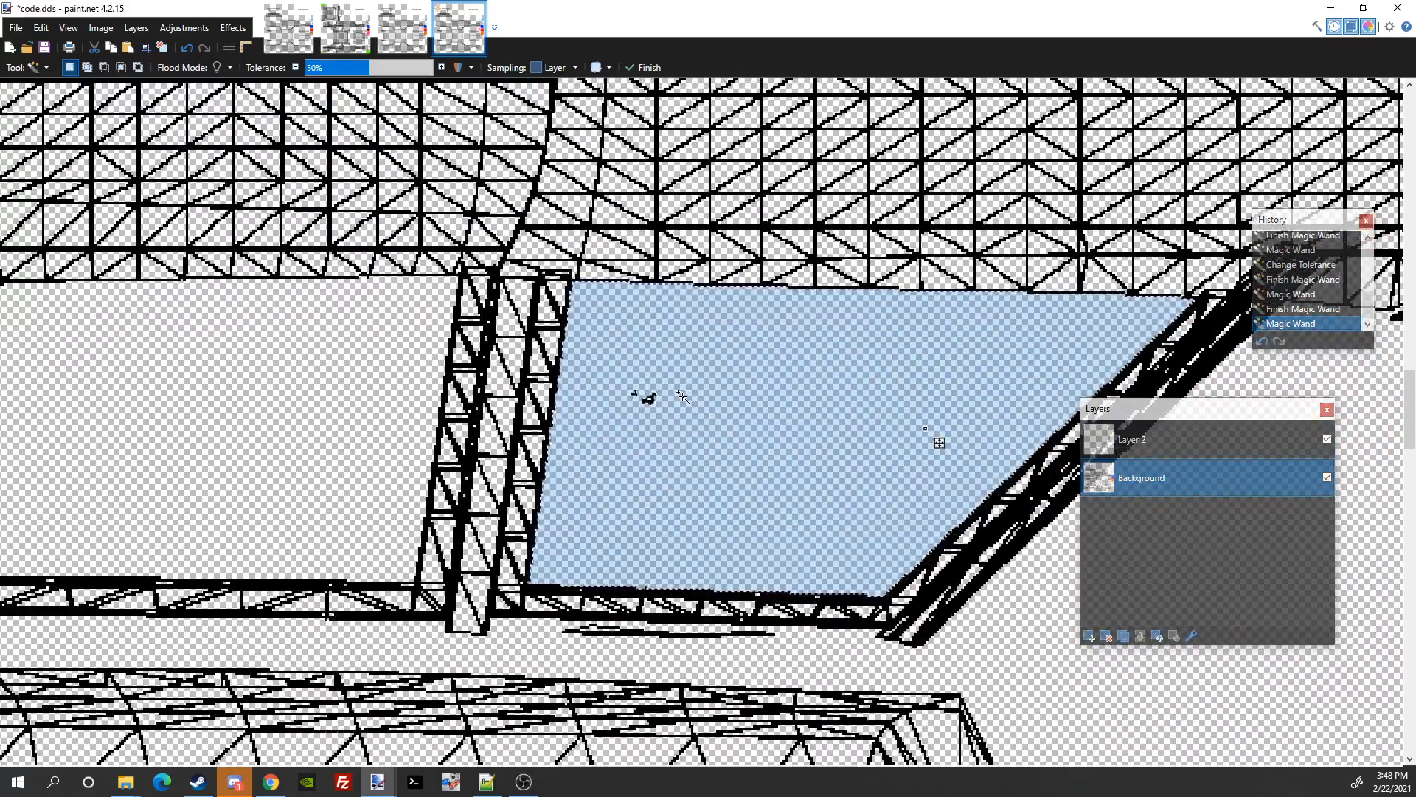
scroll(682, 396, down, 6)
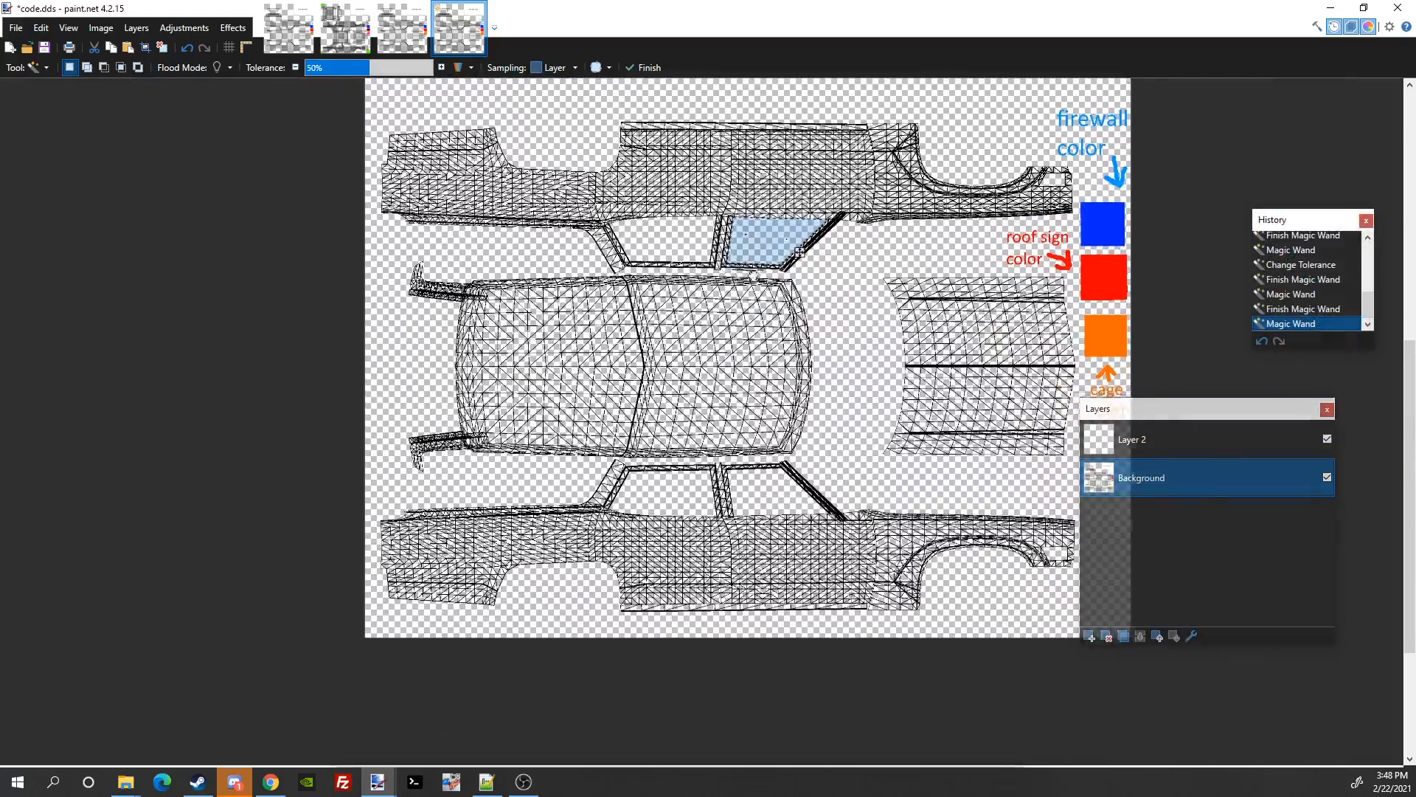
drag(798, 251, 852, 363)
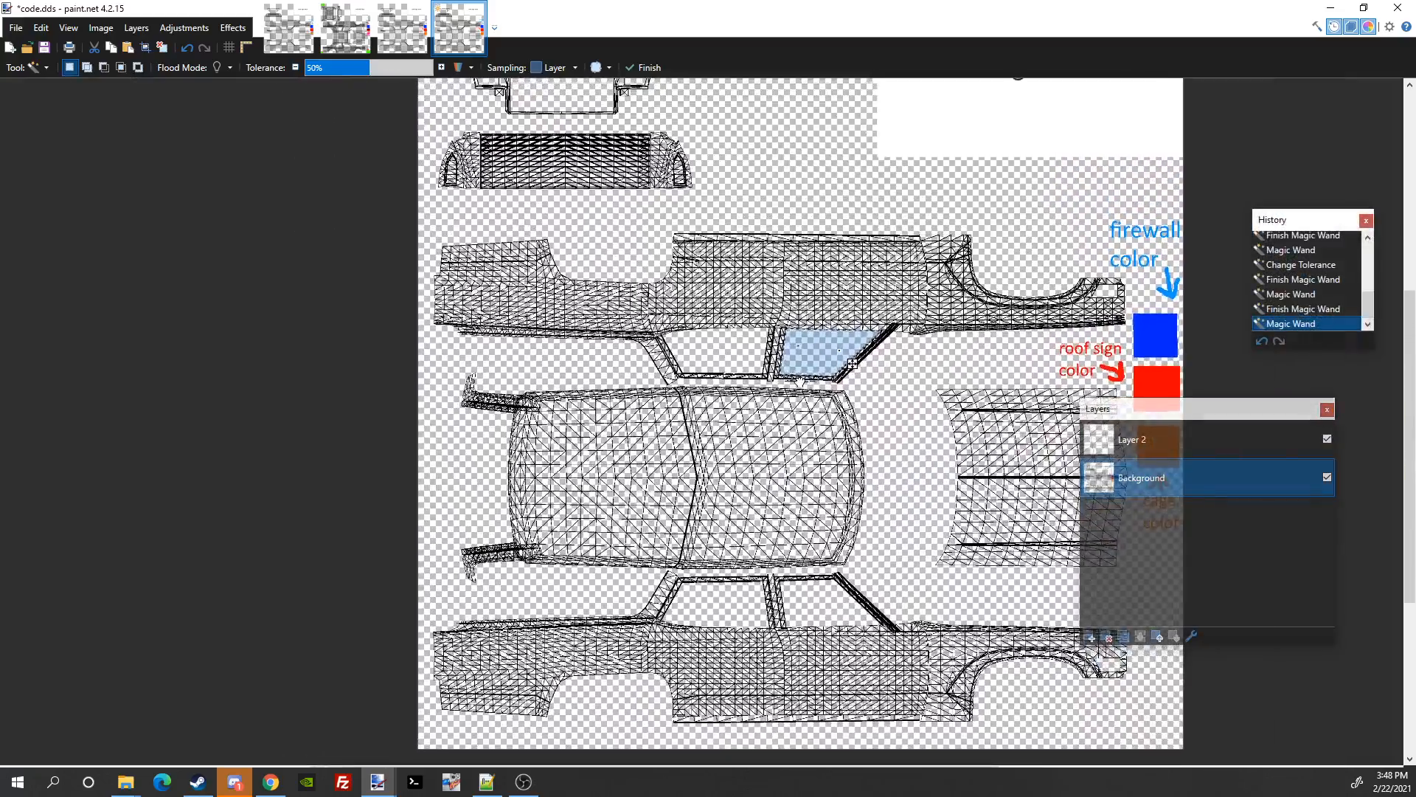
Step: Add the other side-panel windows, transparent background and top front openings to the selection
ctrl+click(746, 364)
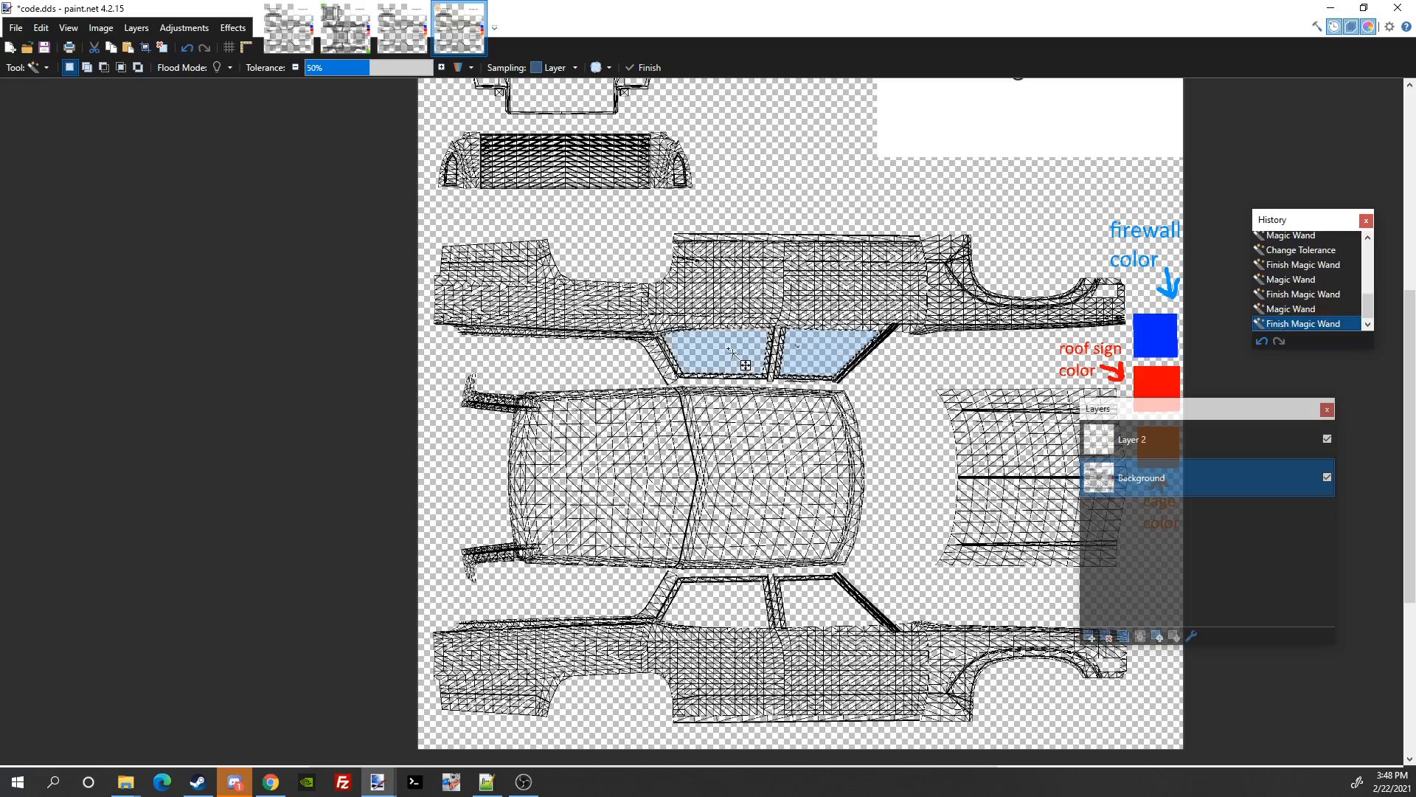
ctrl+click(720, 606)
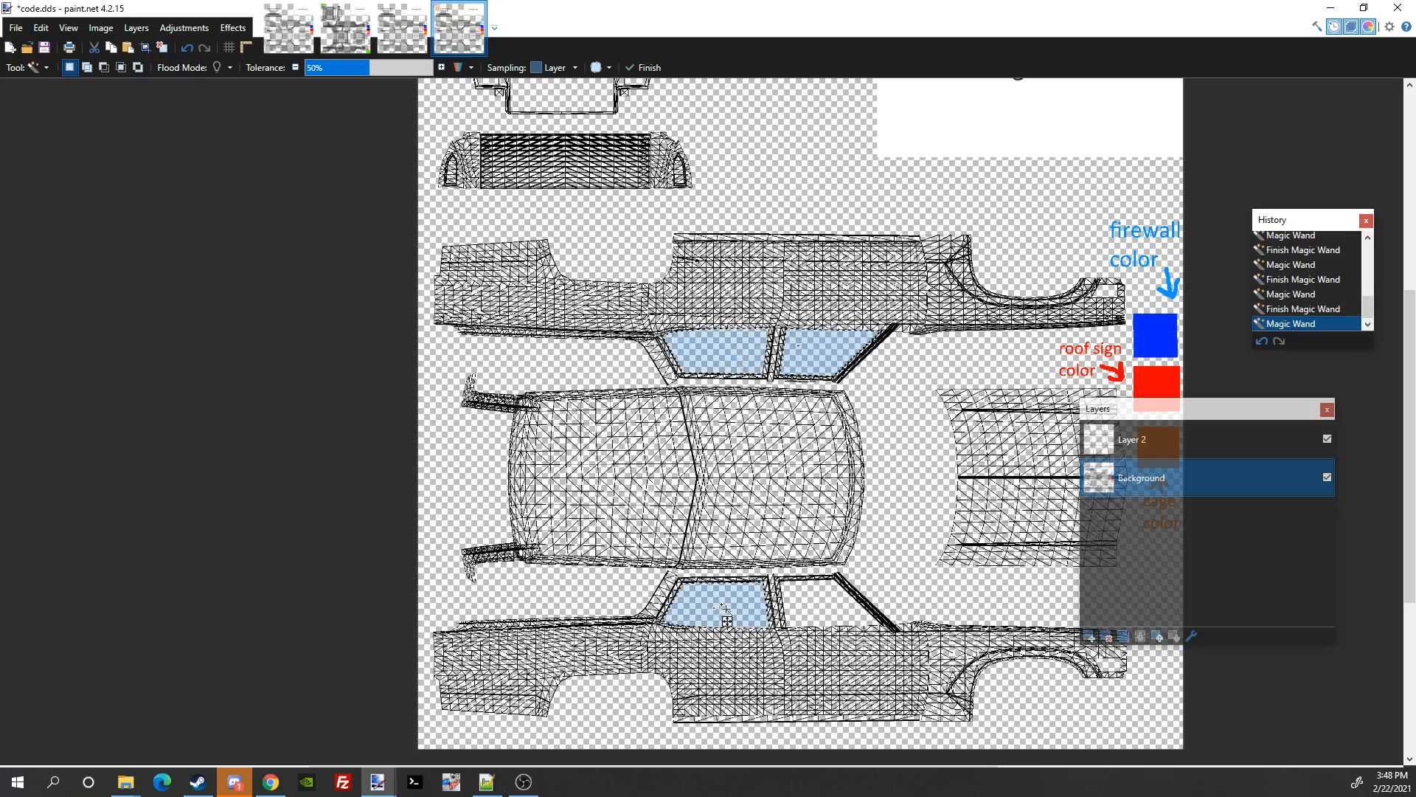
ctrl+click(895, 509)
scroll(888, 493, down, 3)
drag(869, 427, 861, 531)
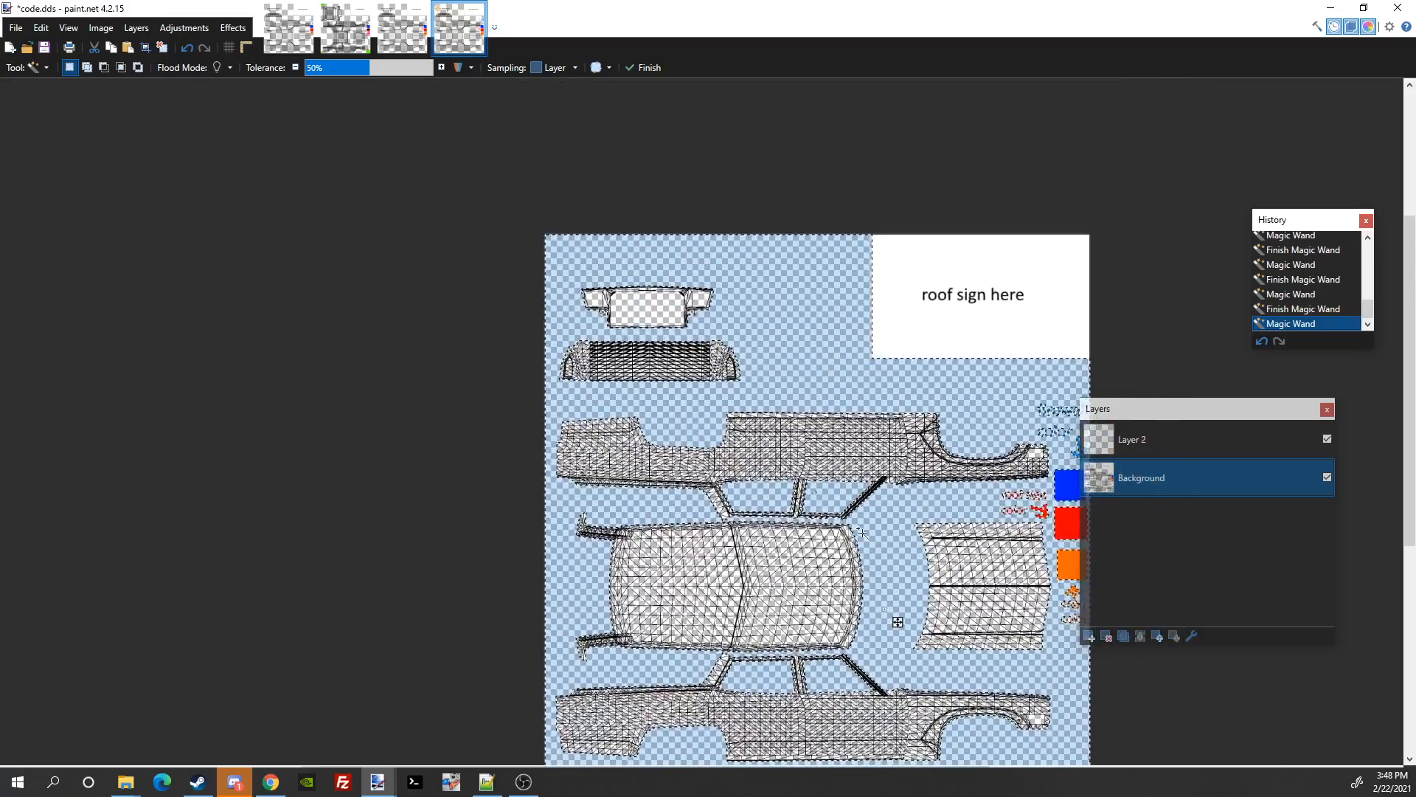
ctrl+click(652, 304)
ctrl+click(601, 298)
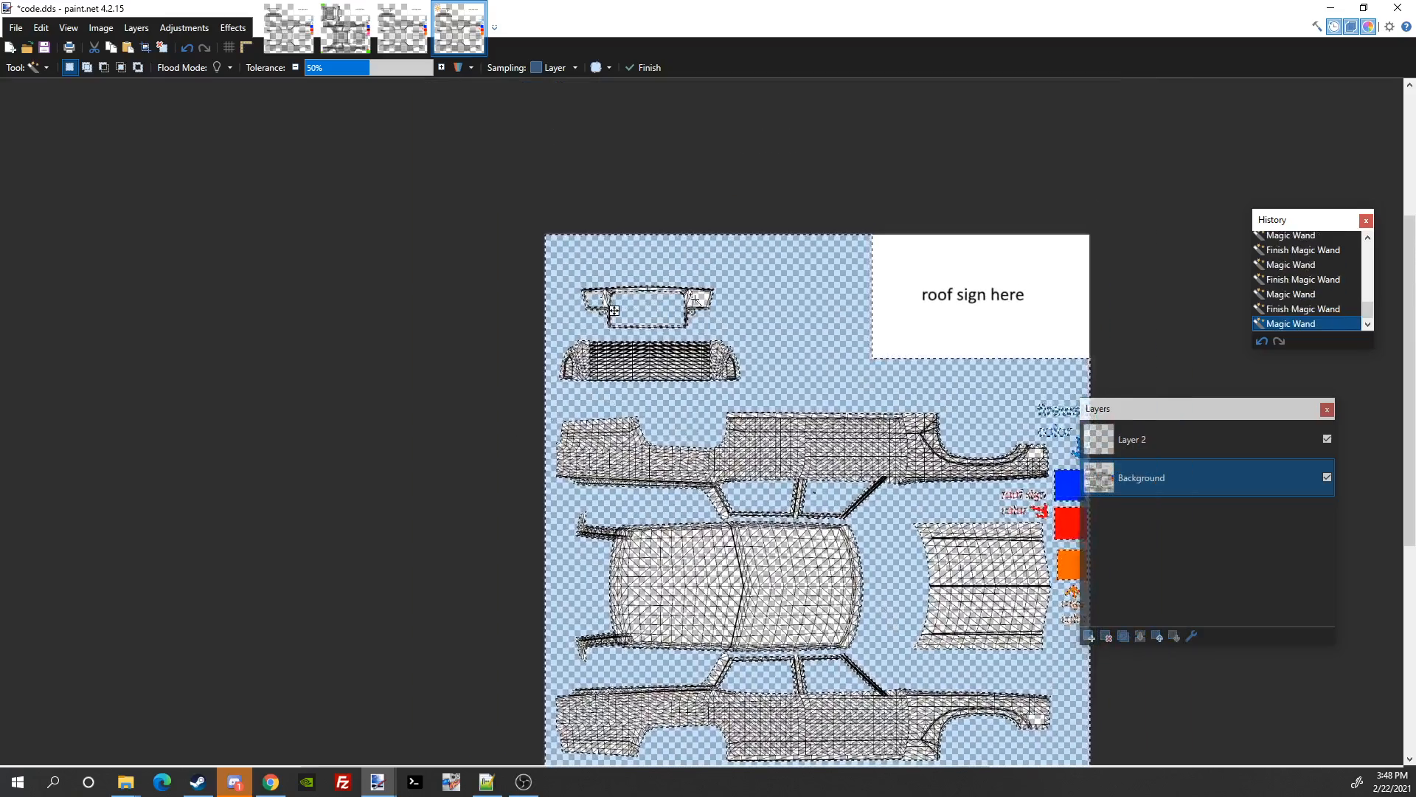
ctrl+click(705, 299)
Step: Add one more transparent area to the selection and switch to the Paint Bucket
drag(893, 476, 860, 413)
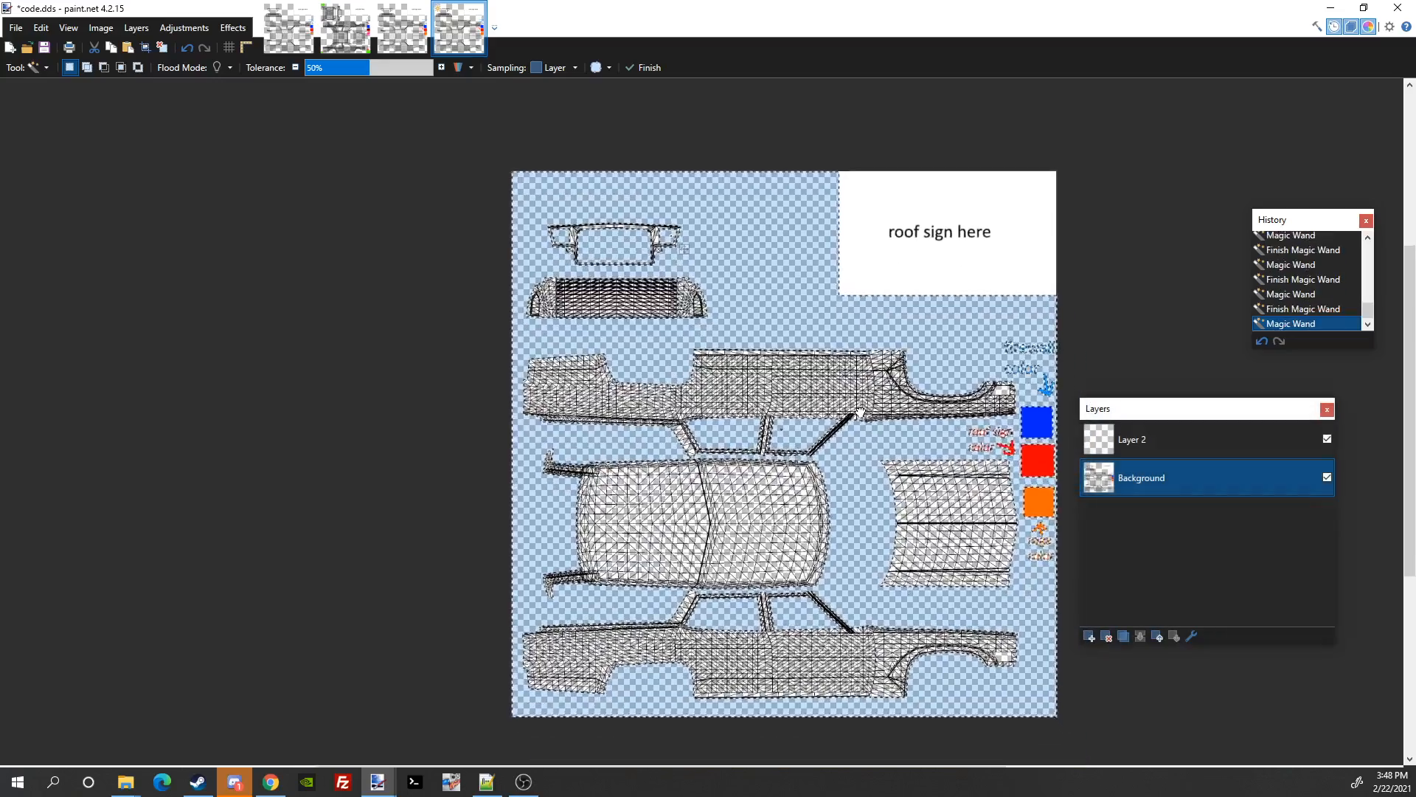
ctrl+scroll(1020, 634, up, 2)
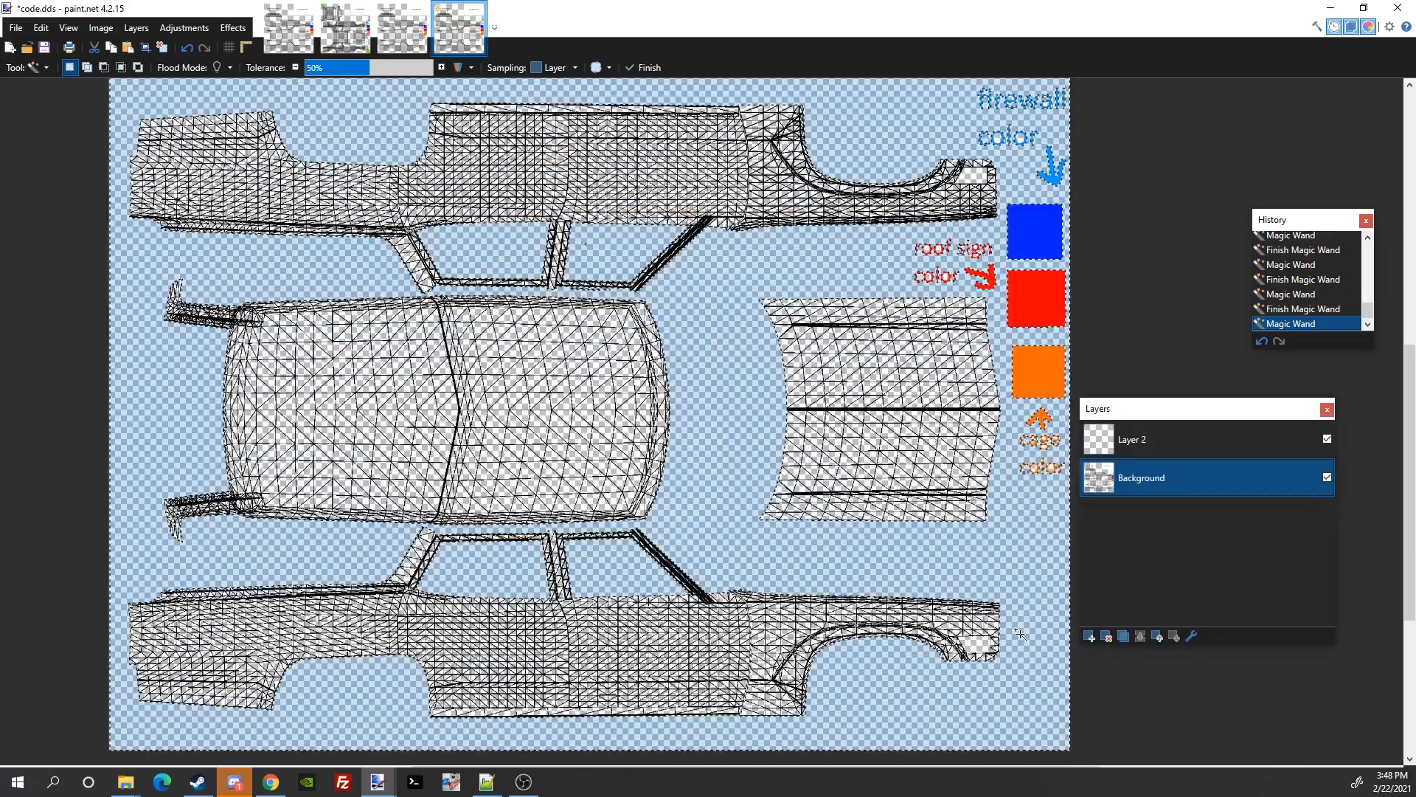
ctrl+click(977, 644)
drag(904, 199, 954, 444)
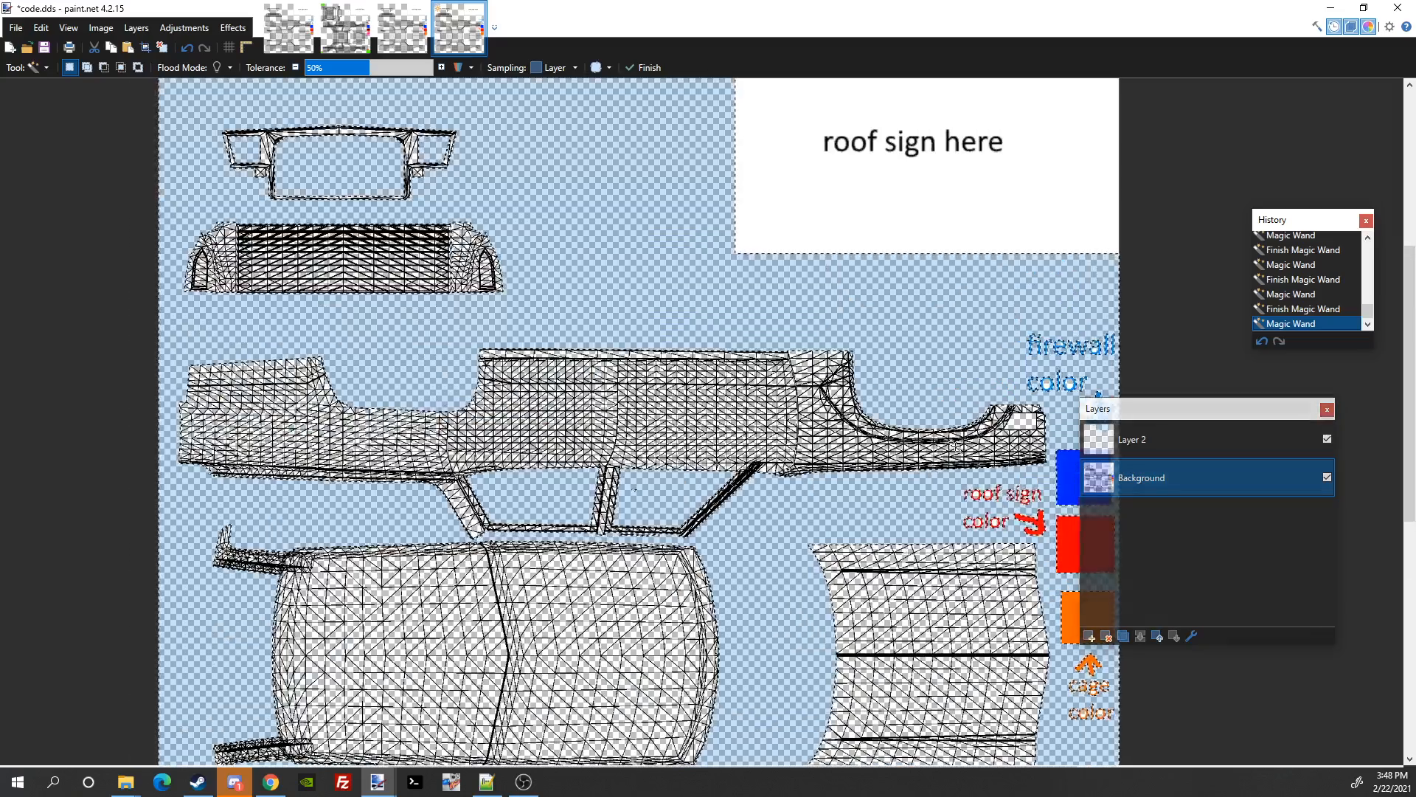
scroll(1025, 421, down, 3)
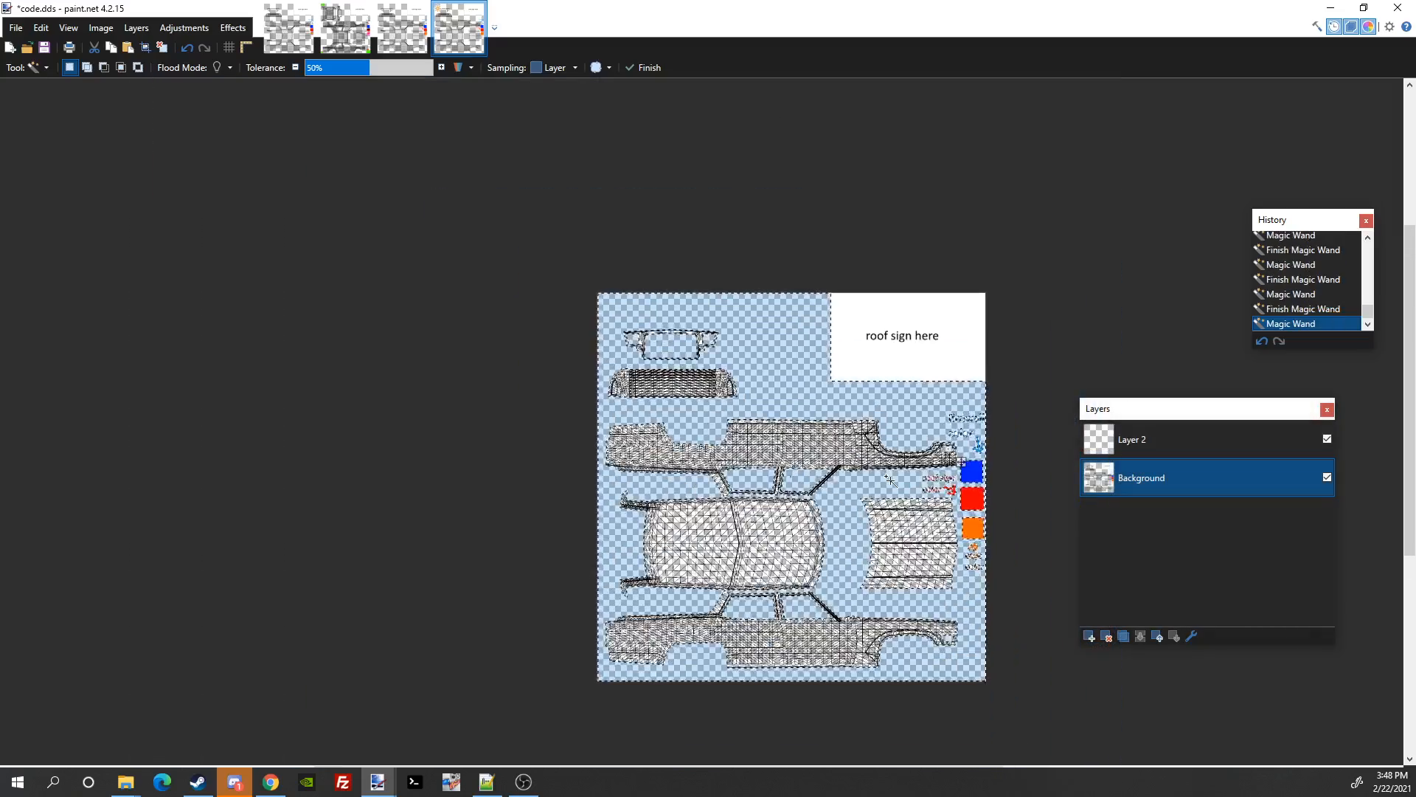
drag(855, 493, 908, 504)
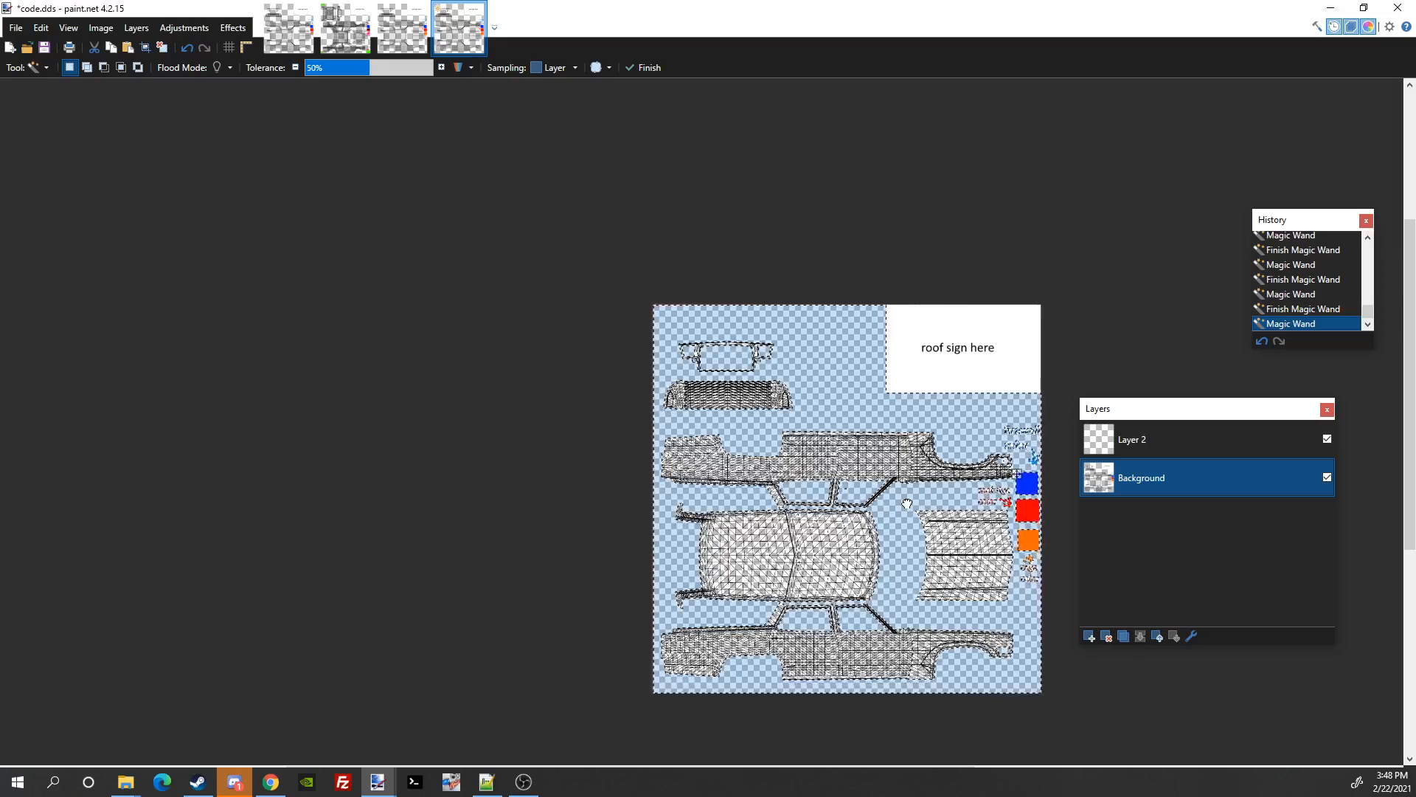
click(38, 65)
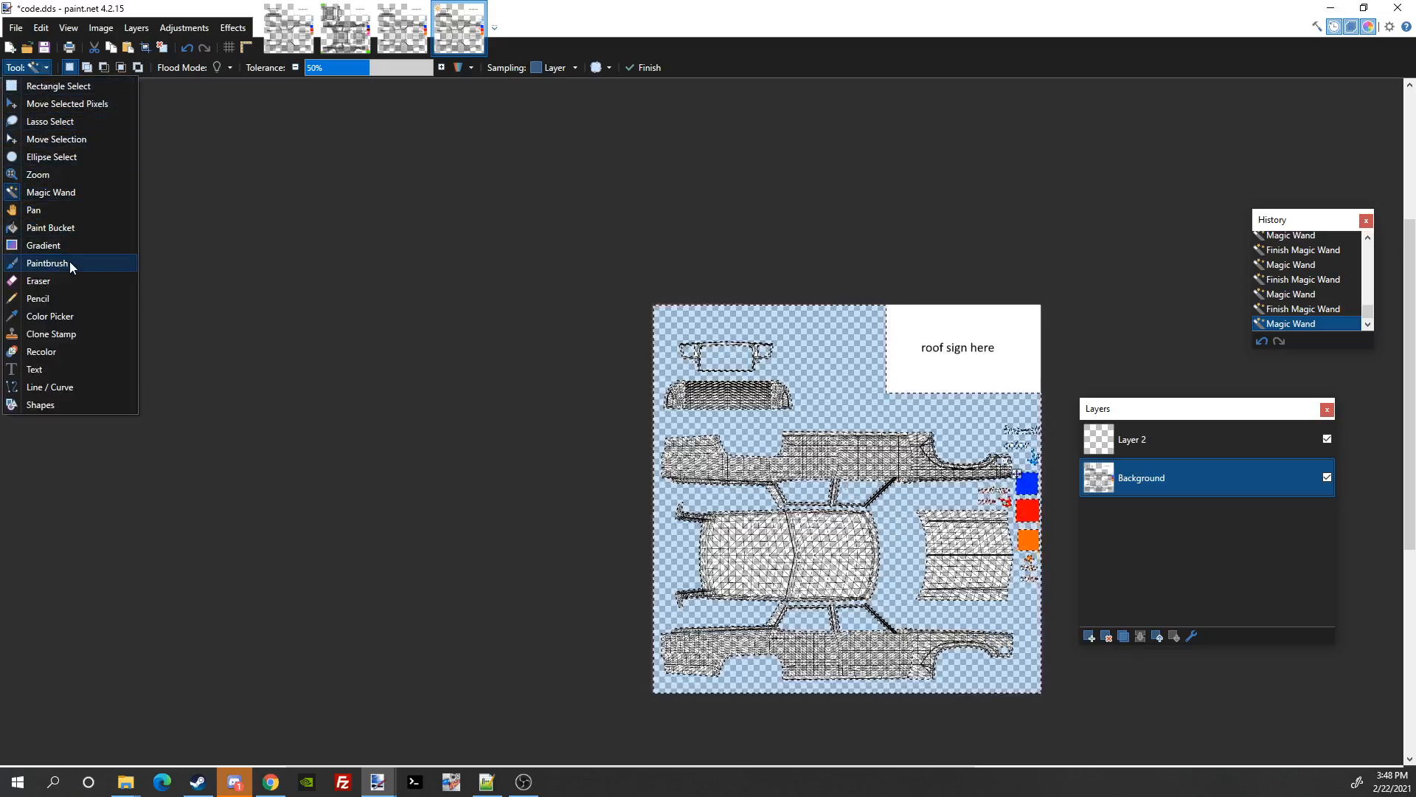
click(64, 226)
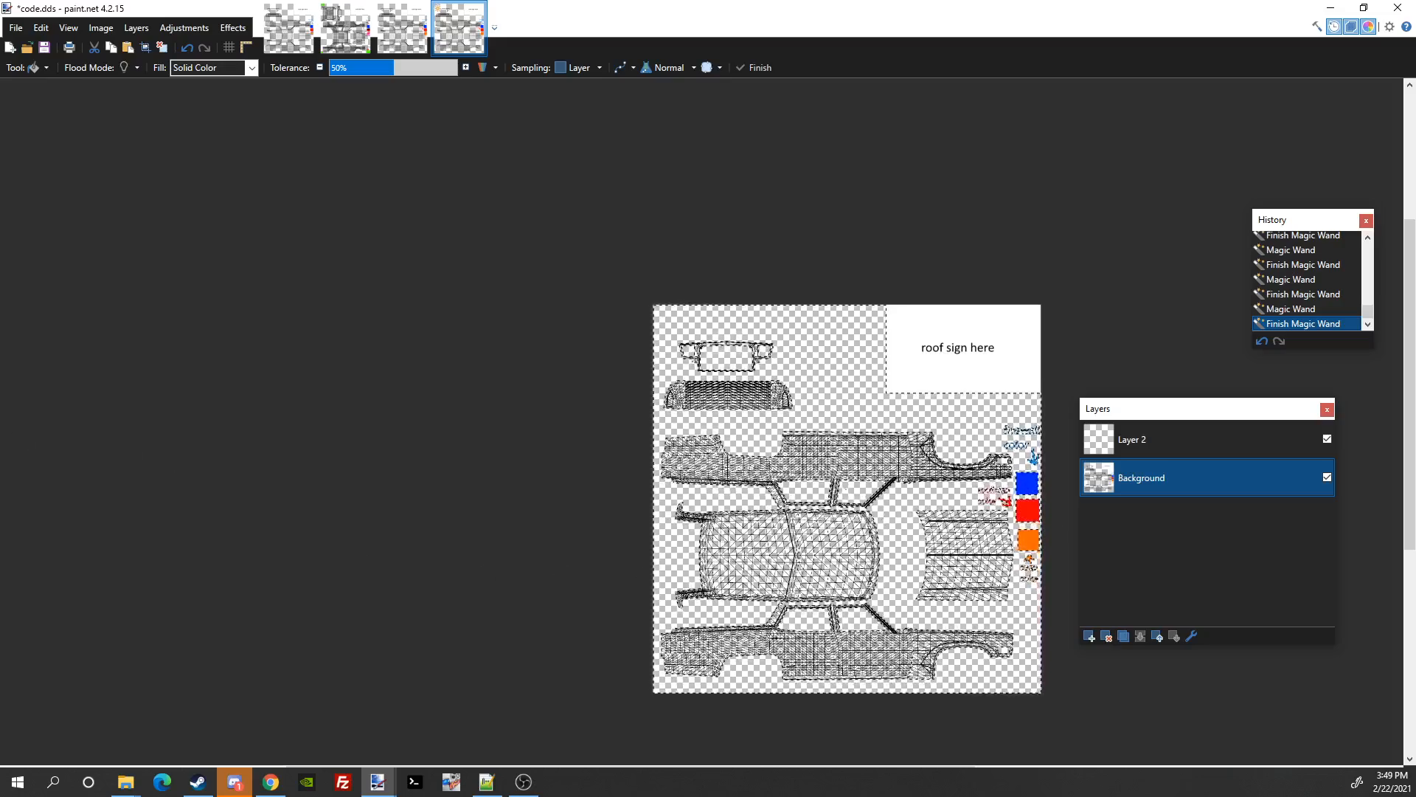
Step: Fill the selected background and the side and top pieces' window gaps with dark grey
click(702, 485)
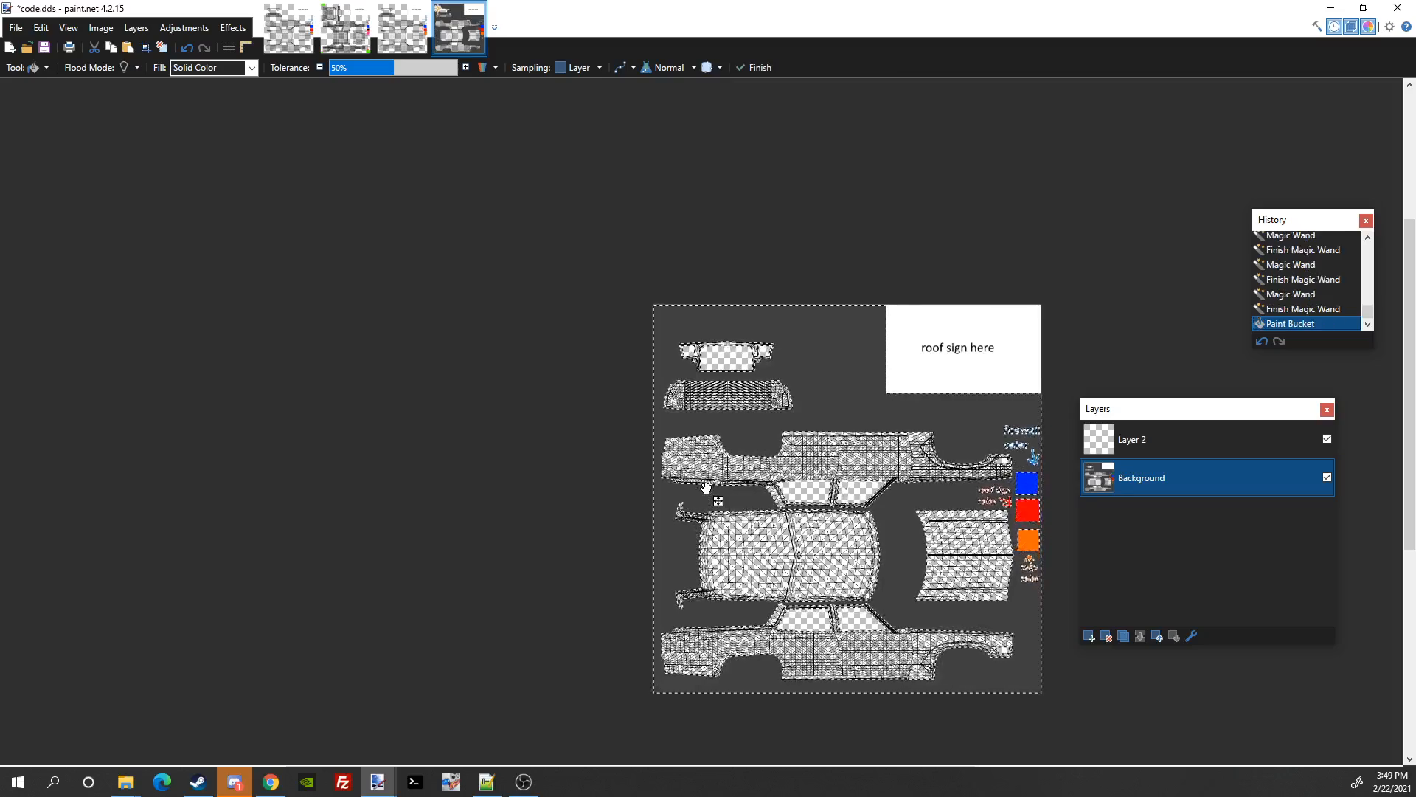
click(807, 491)
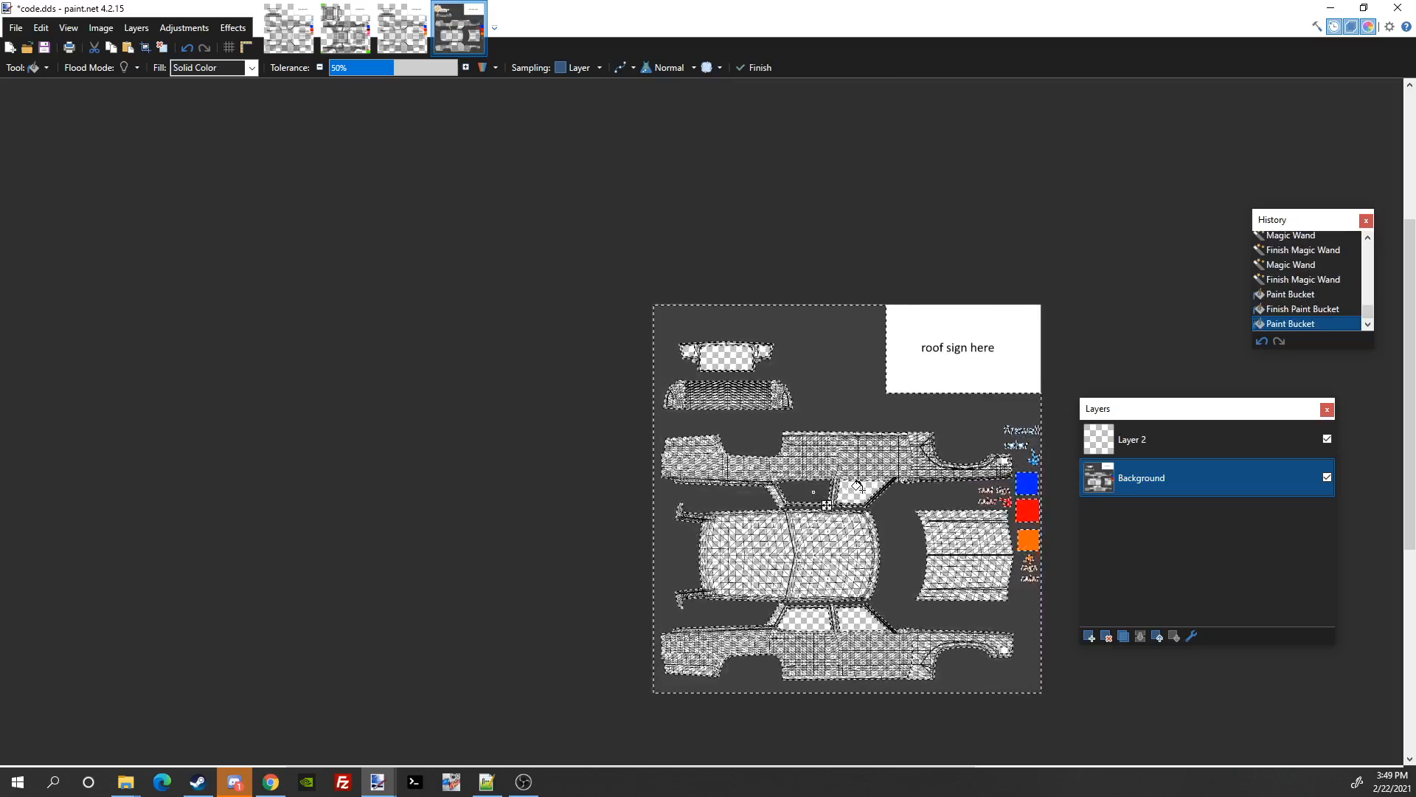
click(858, 487)
click(783, 615)
click(856, 624)
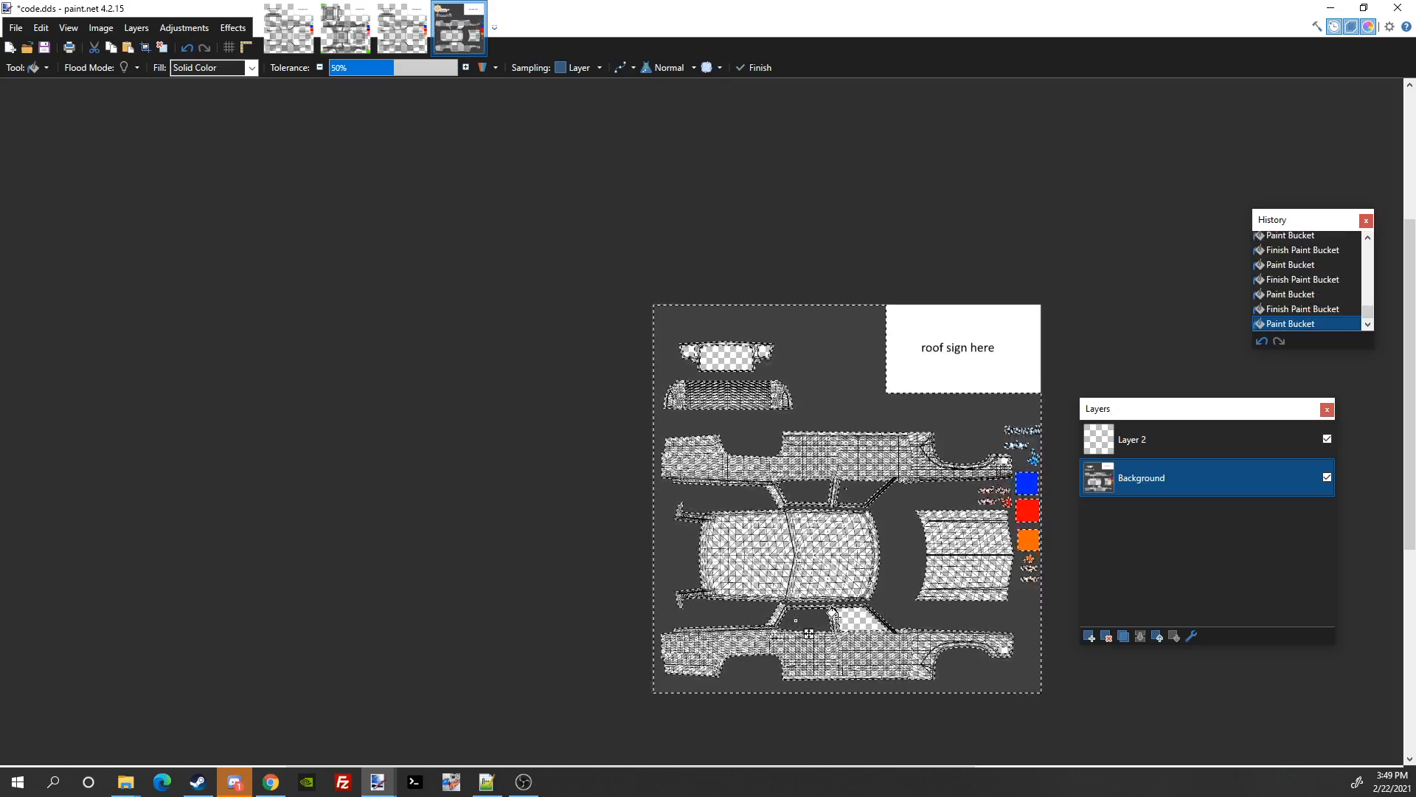
click(725, 360)
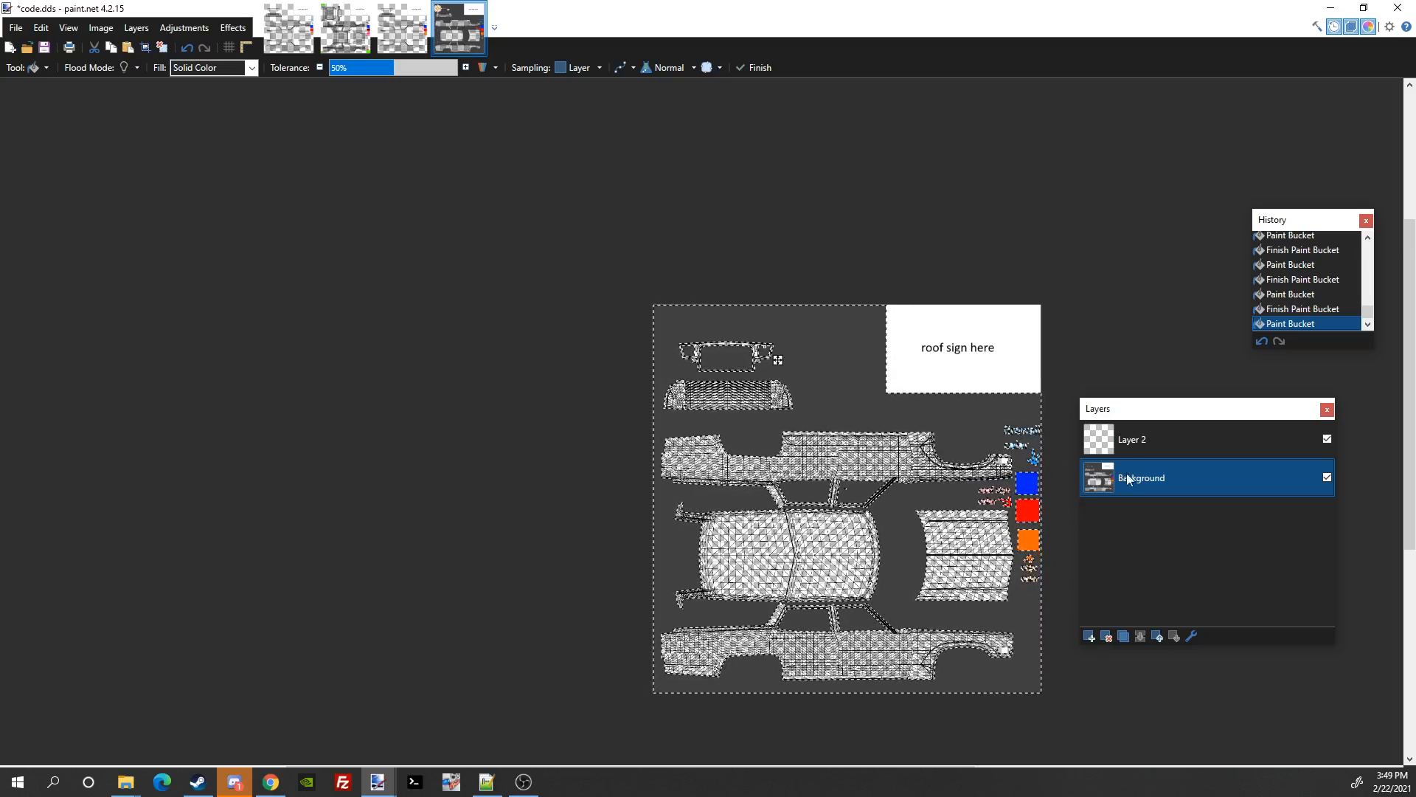
Step: Paste the texture into Layer 2, add Layer 3 beneath it, deselect, and select Layer 3
click(1130, 449)
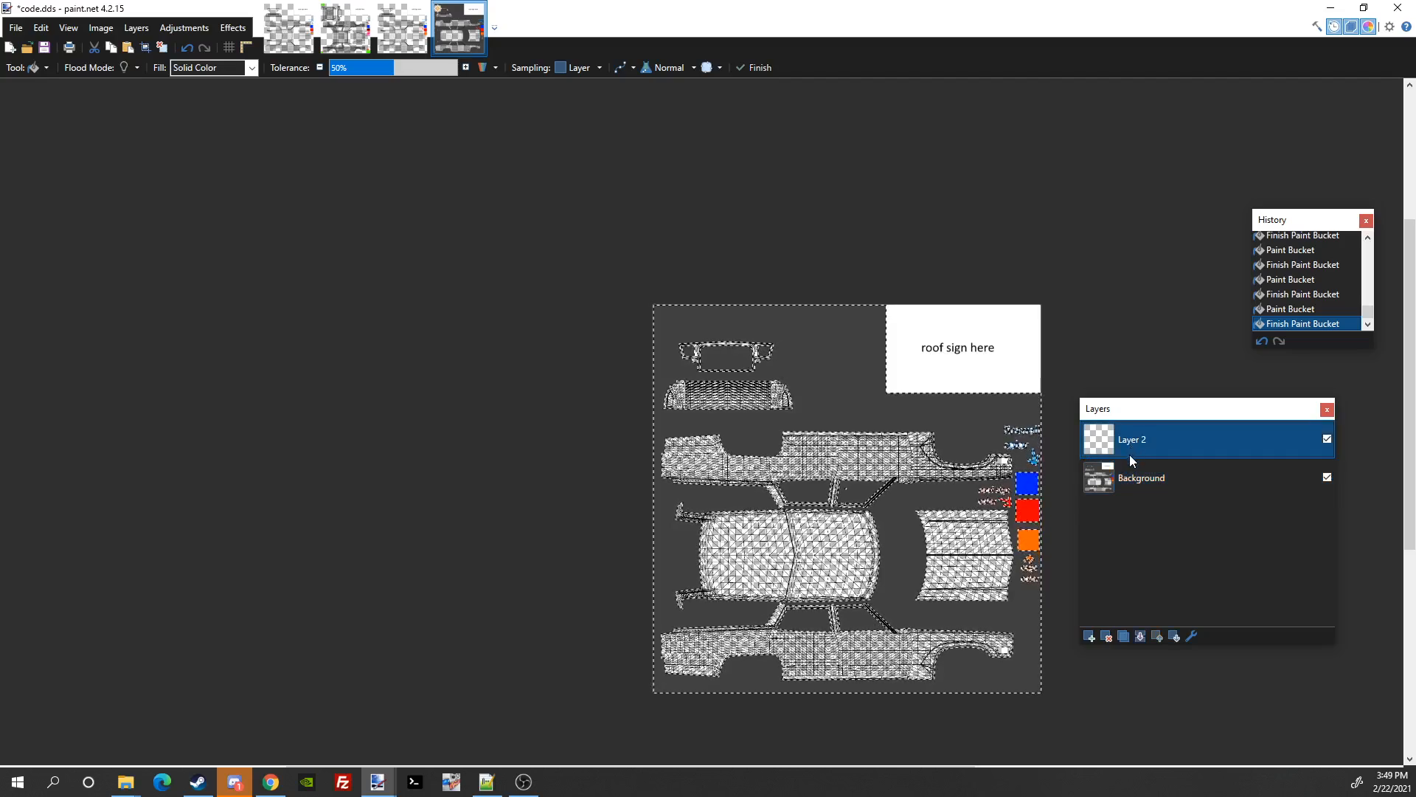
key(ctrl+v)
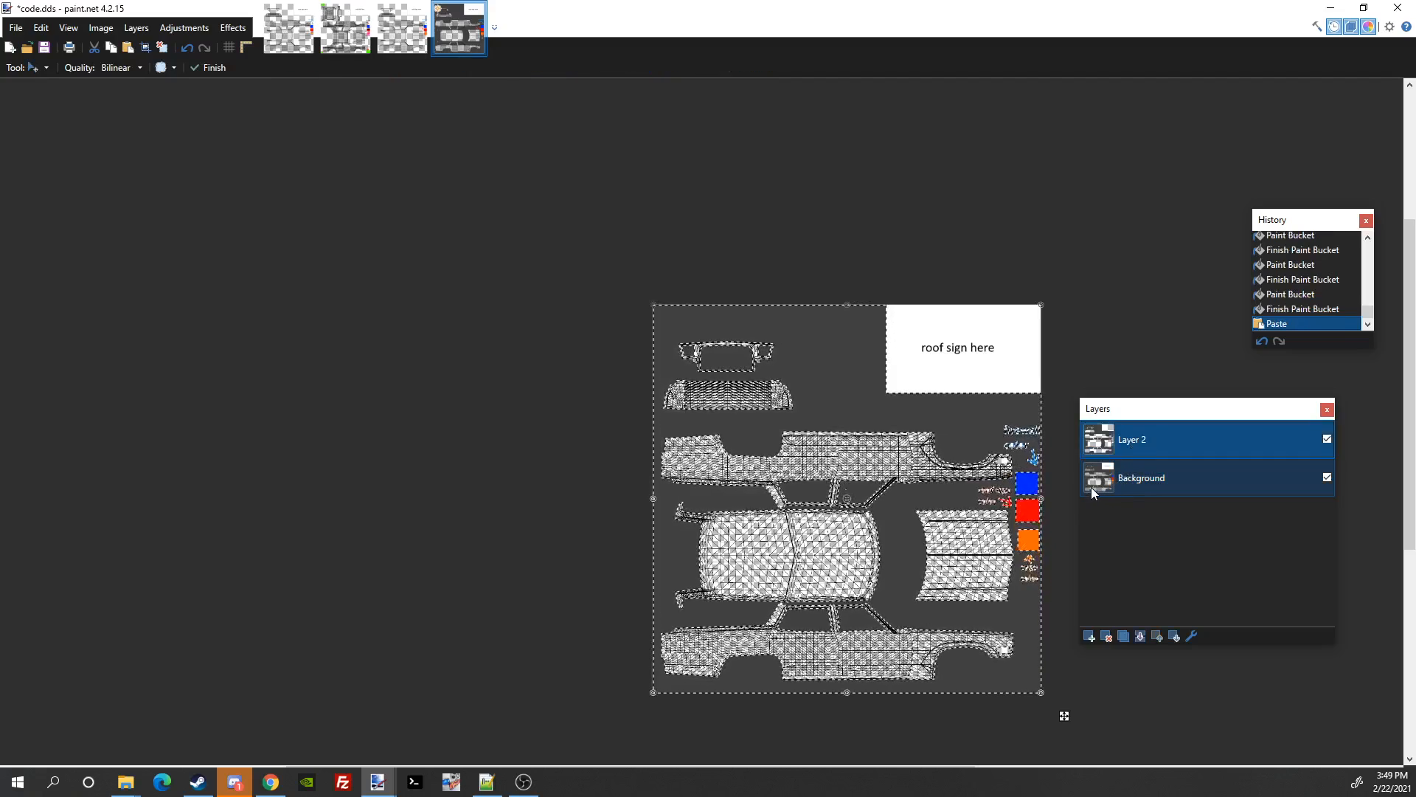
click(1089, 636)
drag(1125, 449, 1138, 463)
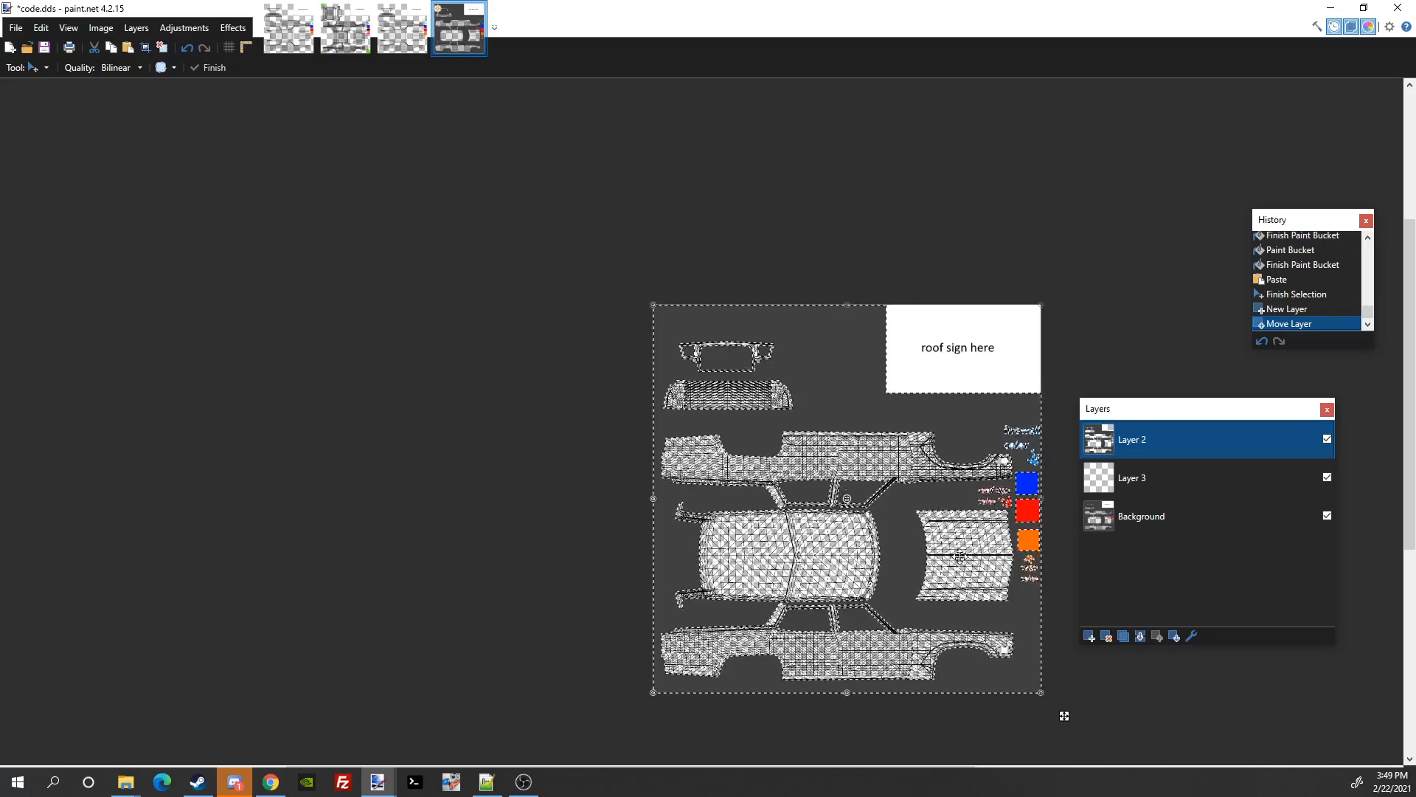
key(ctrl+d)
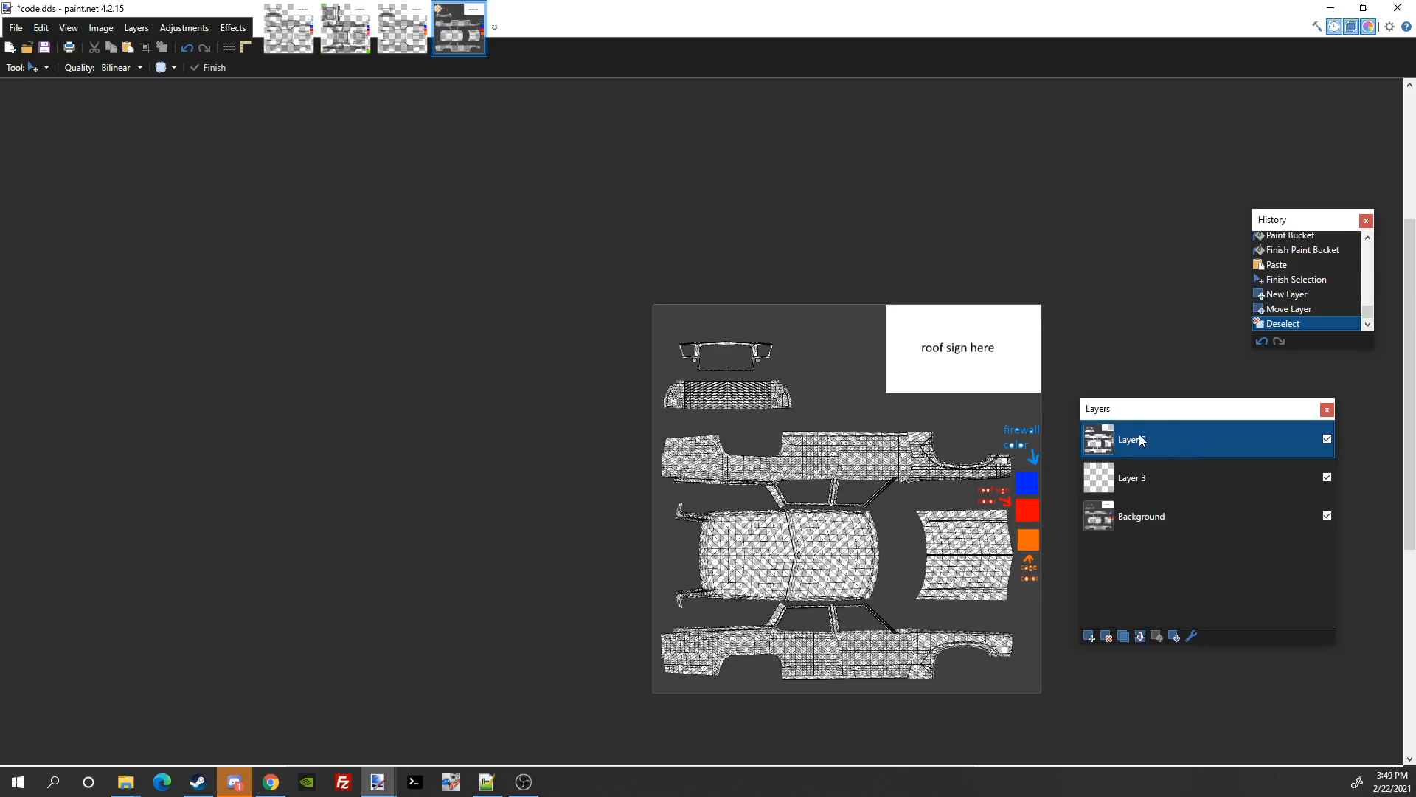
click(1147, 479)
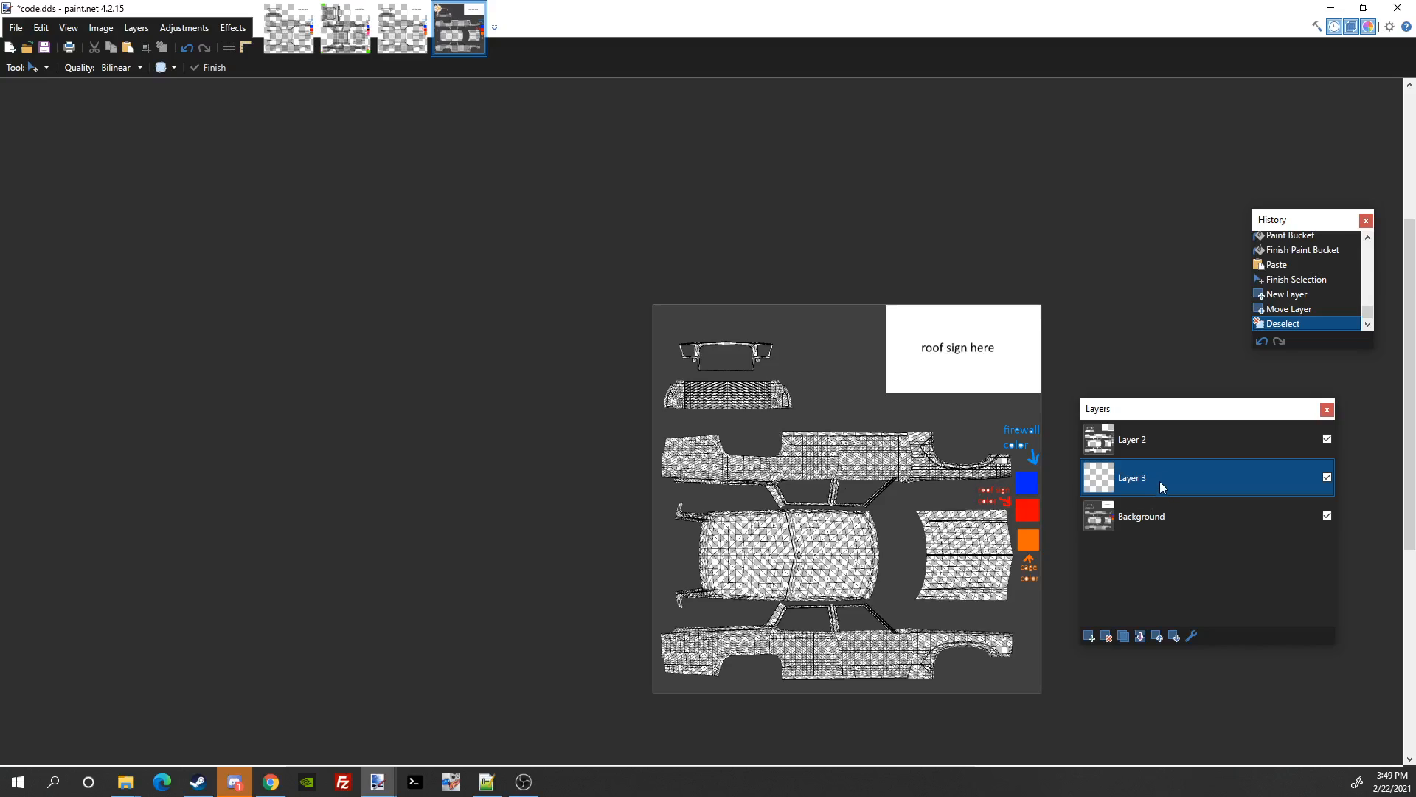
Step: Draw a rectangular selection around the roof and lower side body pieces
click(33, 67)
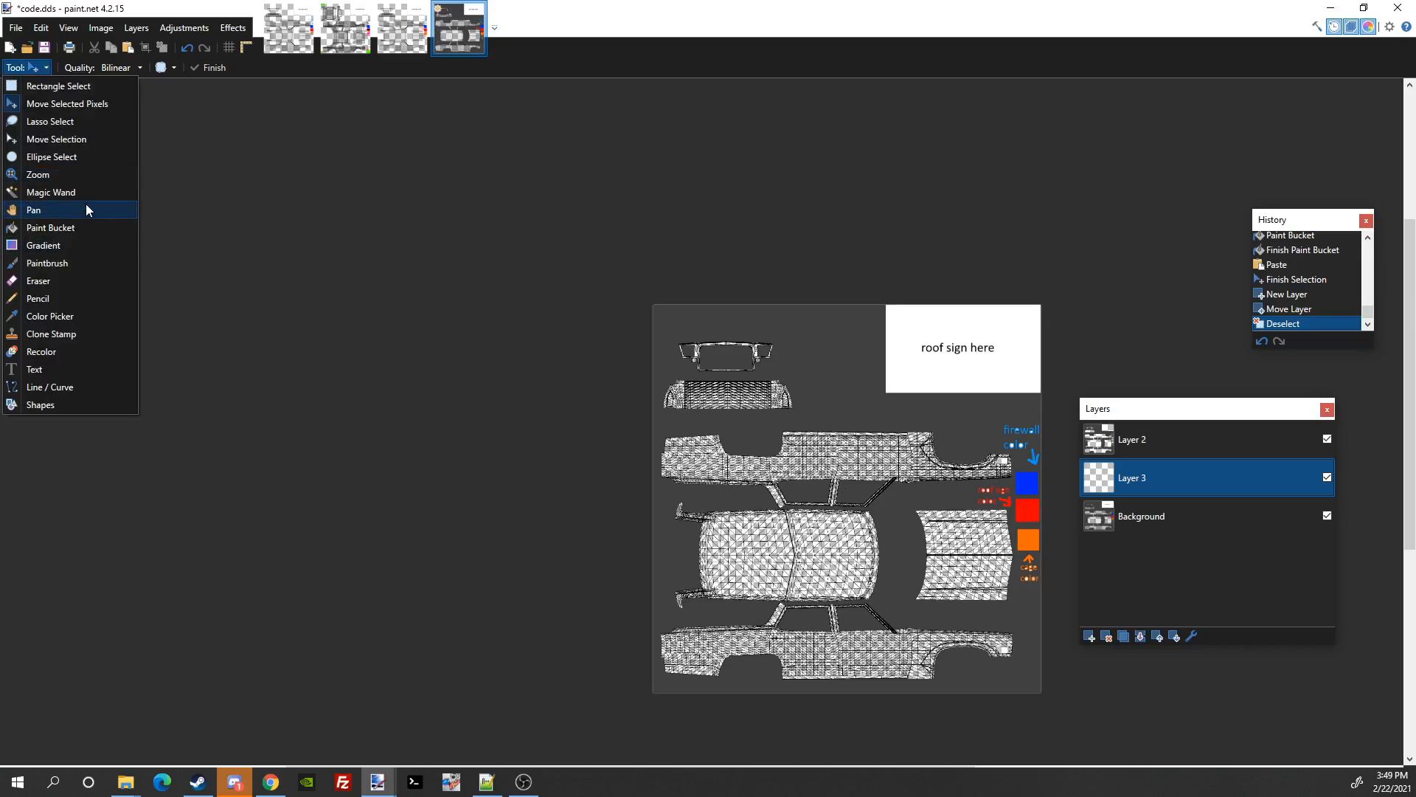
click(37, 85)
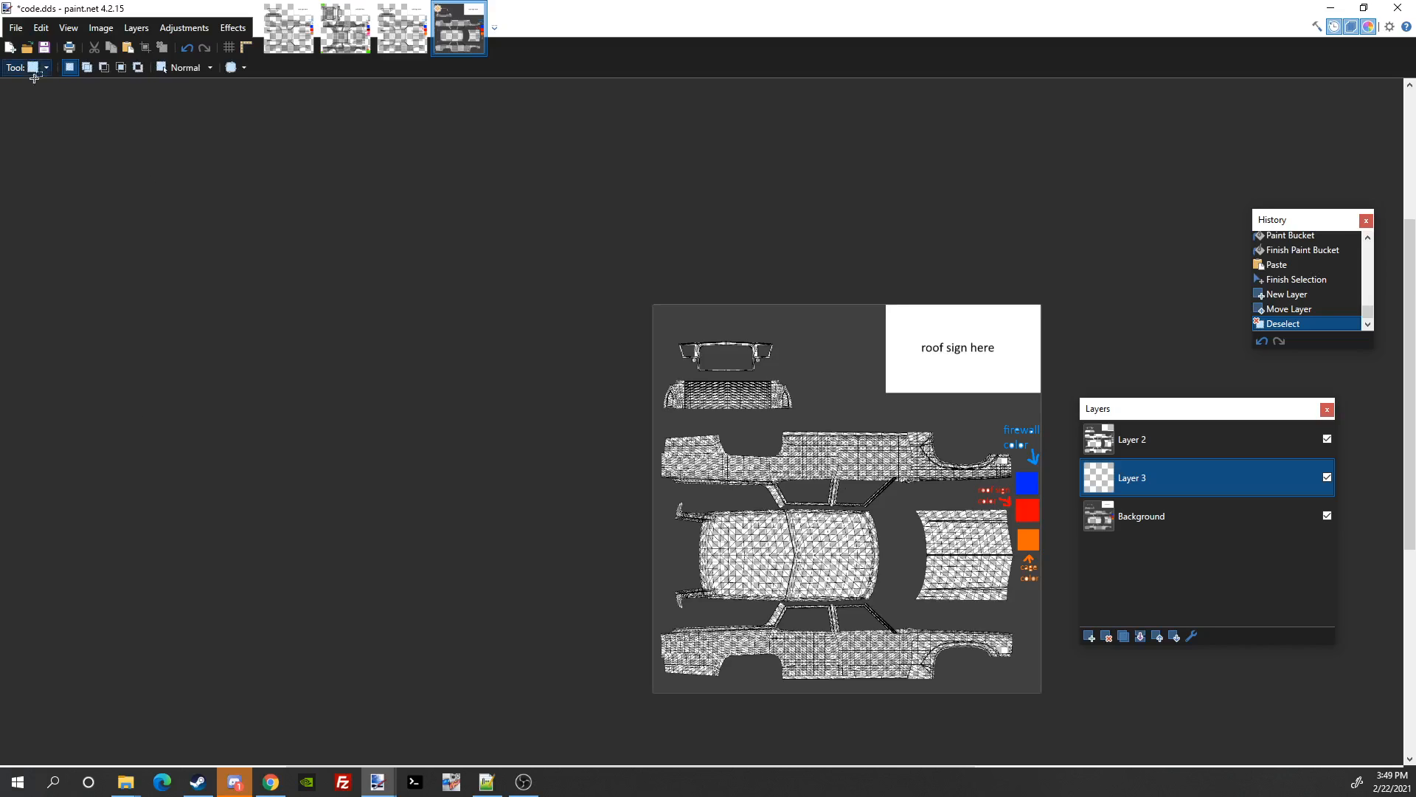
drag(664, 501, 895, 691)
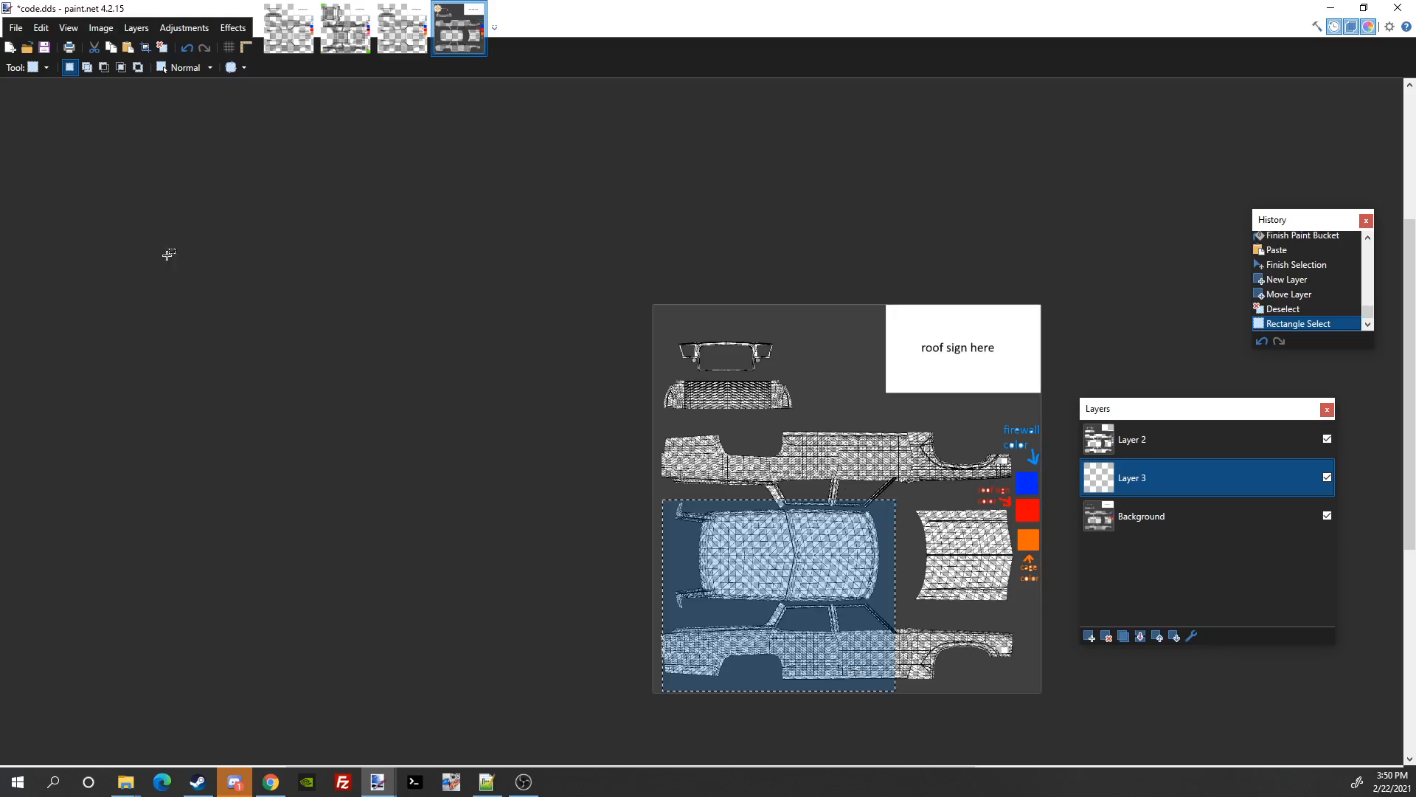
Step: Switch to the Paint Bucket tool and bring up the Colors palette
click(36, 67)
click(57, 233)
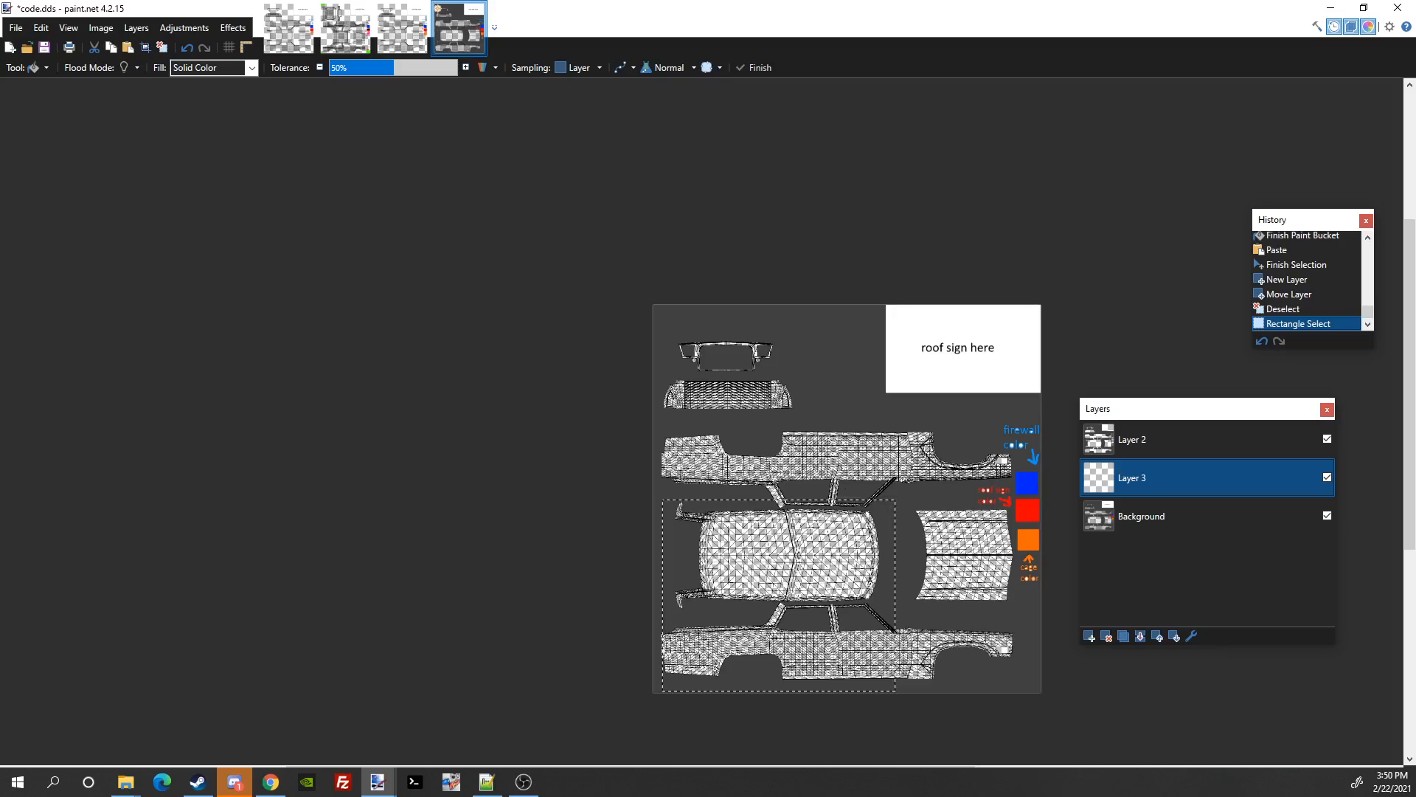
key(F8)
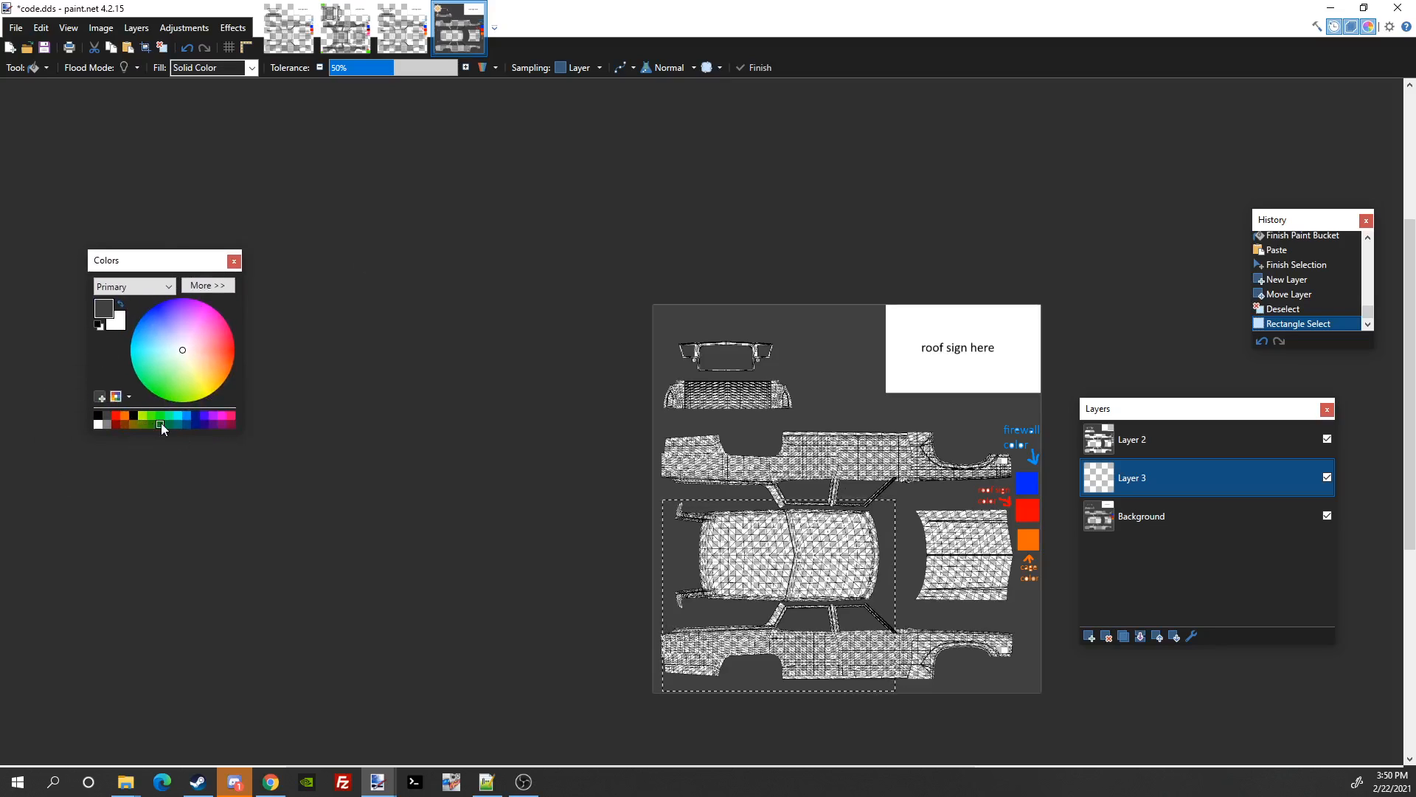
Step: Fill the selected roof and side rectangle cyan on Layer 3 and deselect
click(181, 417)
click(714, 521)
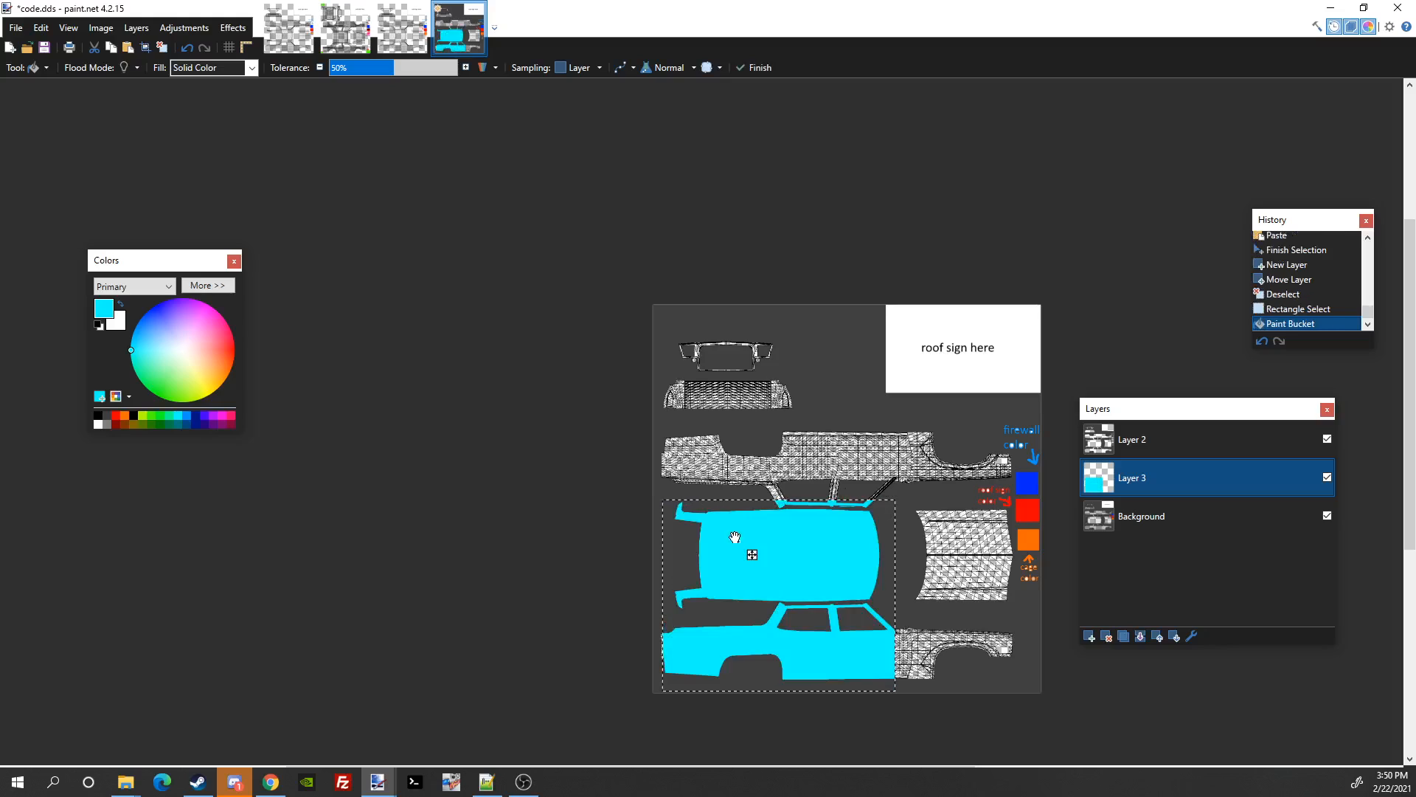
key(ctrl+d)
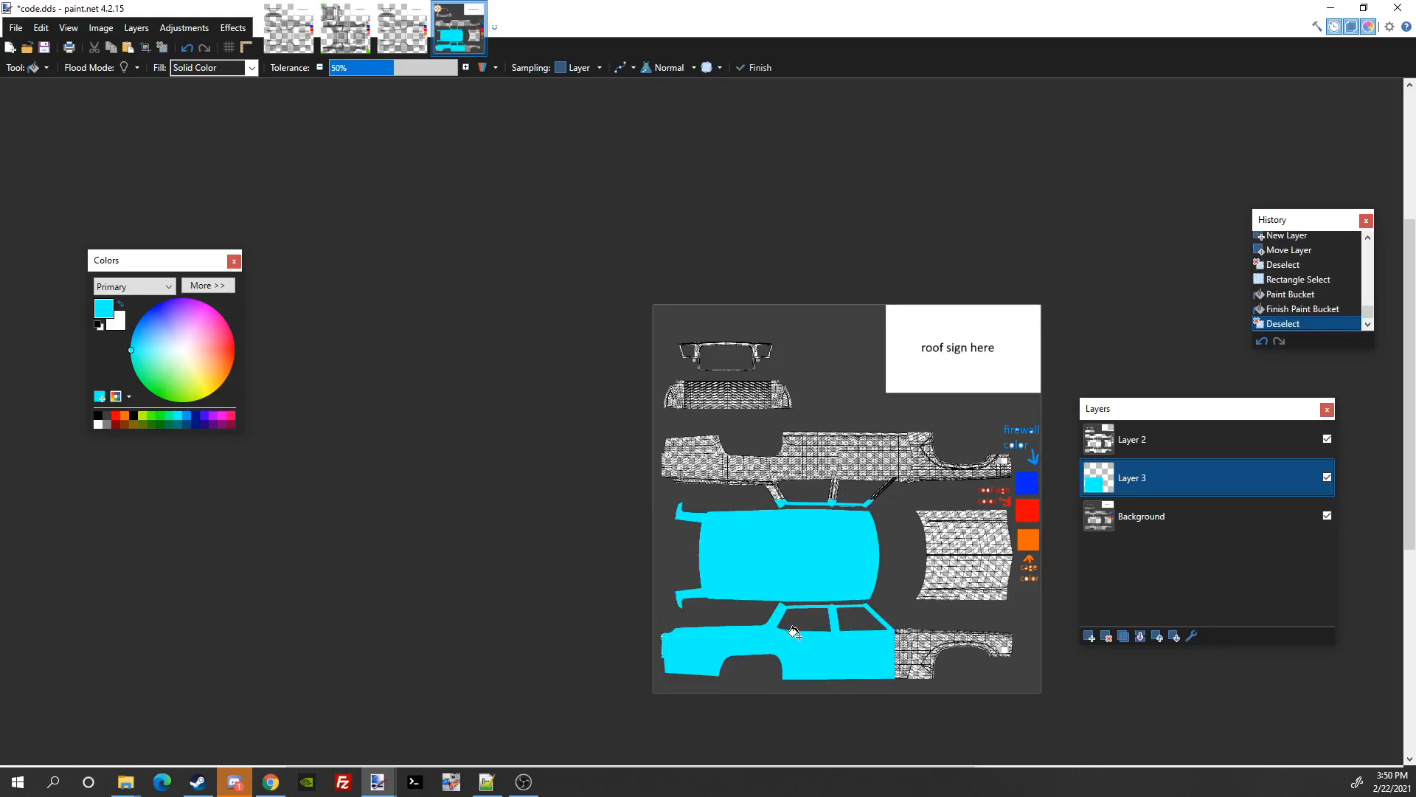
Step: Hide Layer 2's wireframe to check the cyan fill underneath
scroll(797, 635, up, 2)
drag(797, 634, 787, 432)
scroll(786, 433, up, 1)
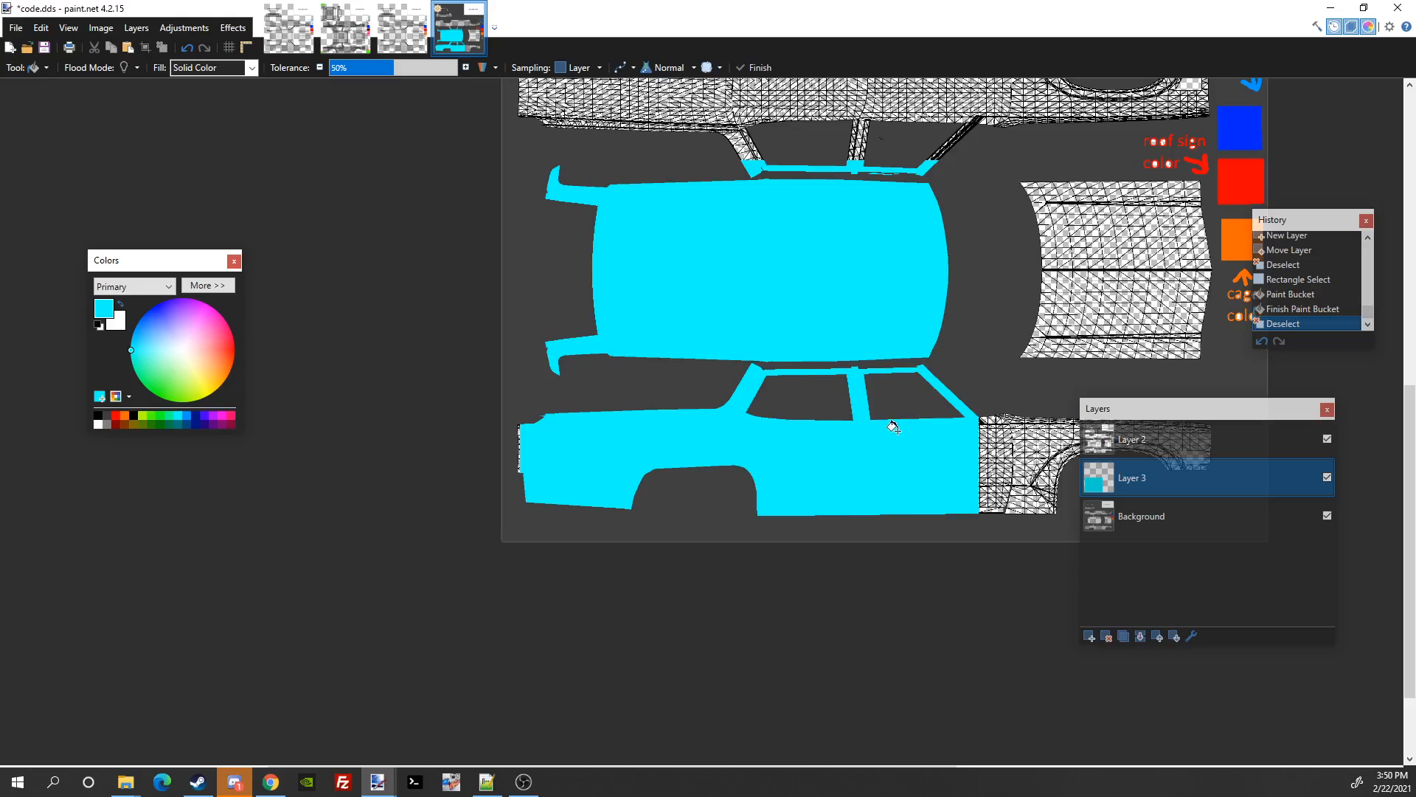
scroll(927, 436, down, 2)
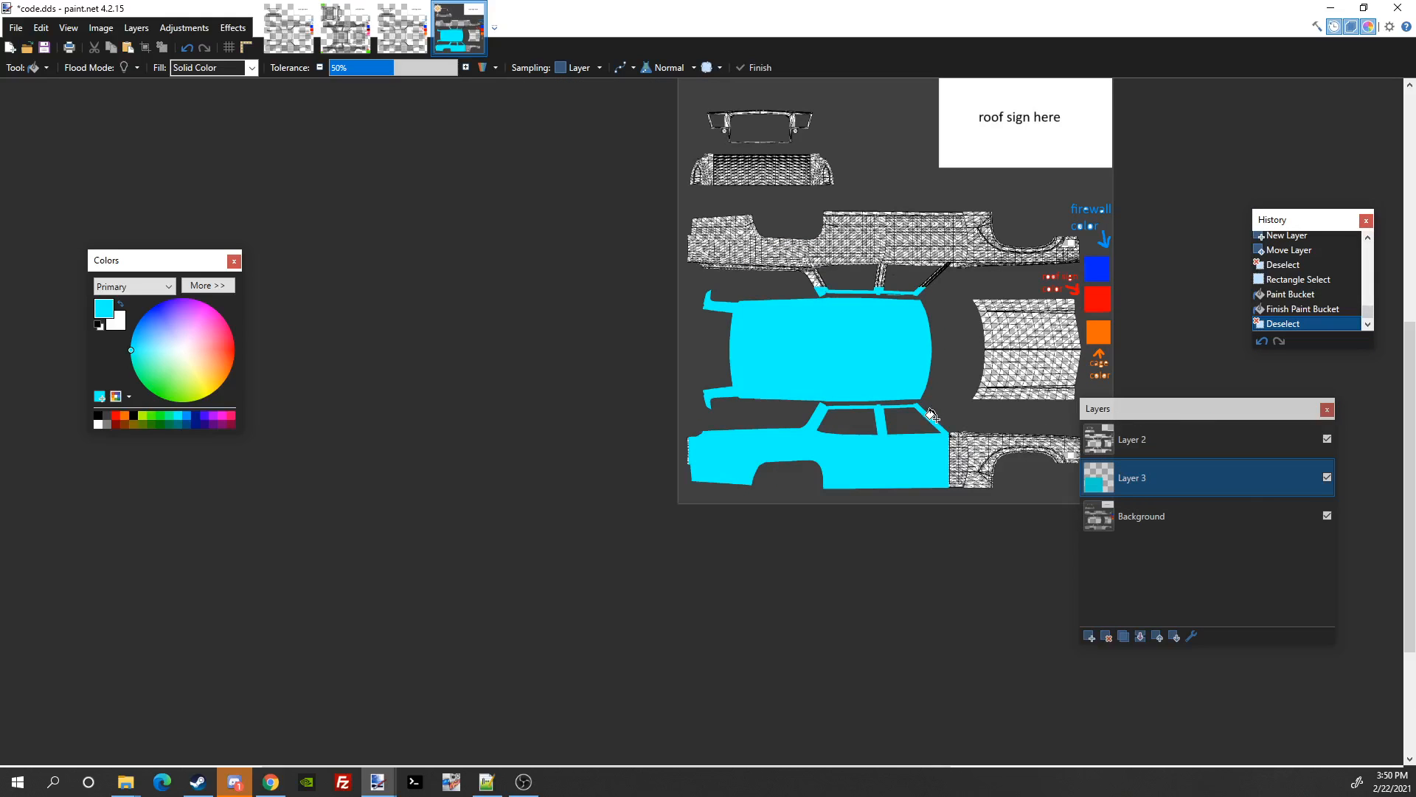
scroll(937, 432, up, 3)
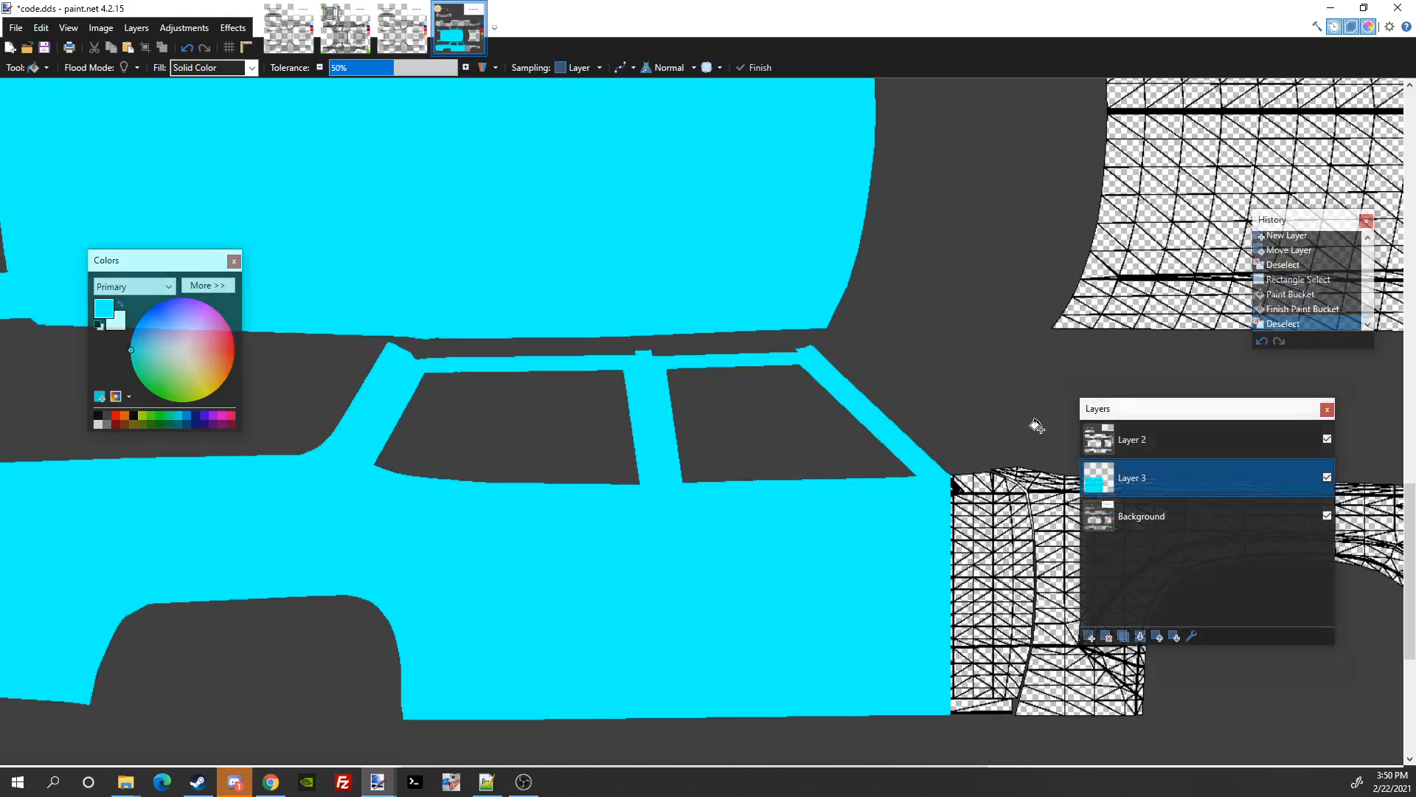
scroll(1026, 443, down, 3)
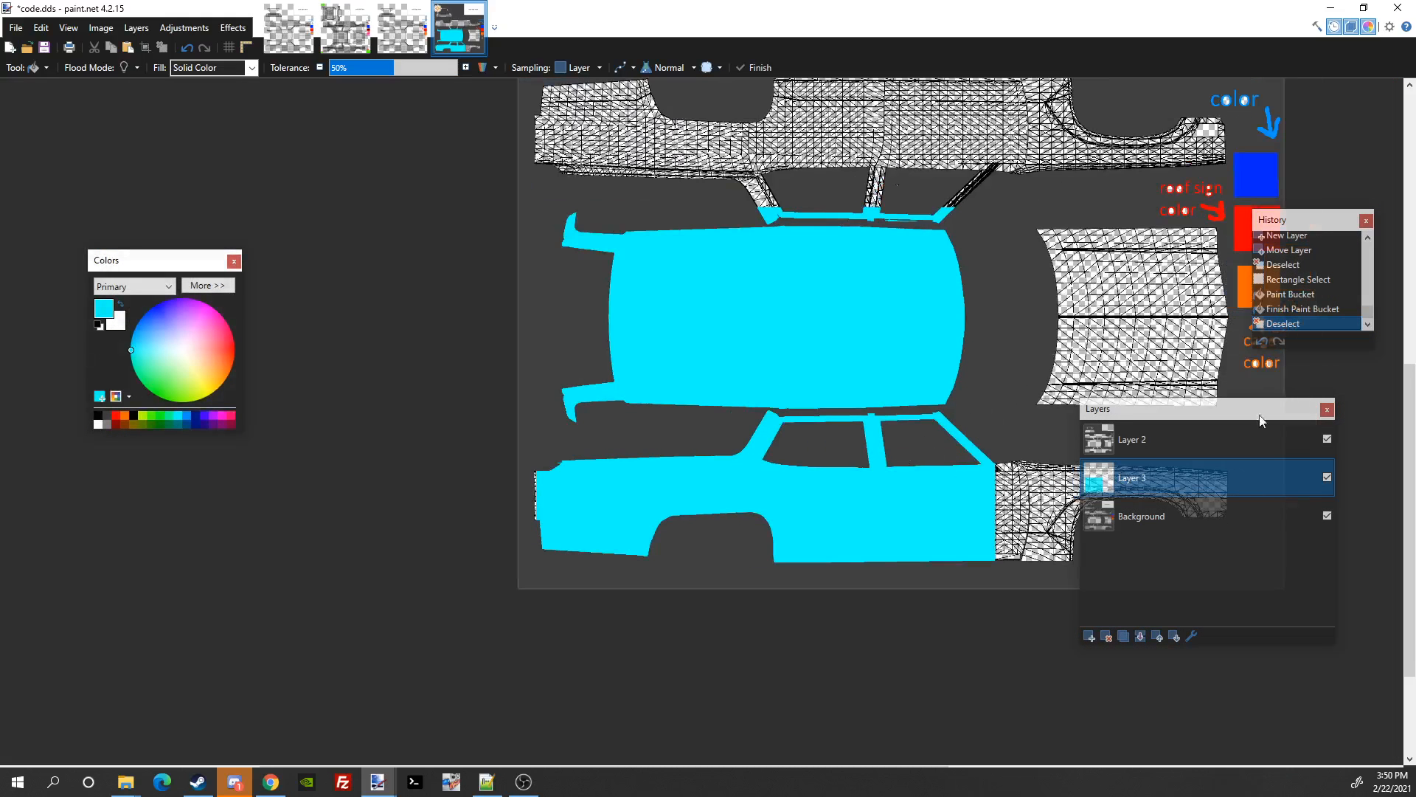
click(1235, 435)
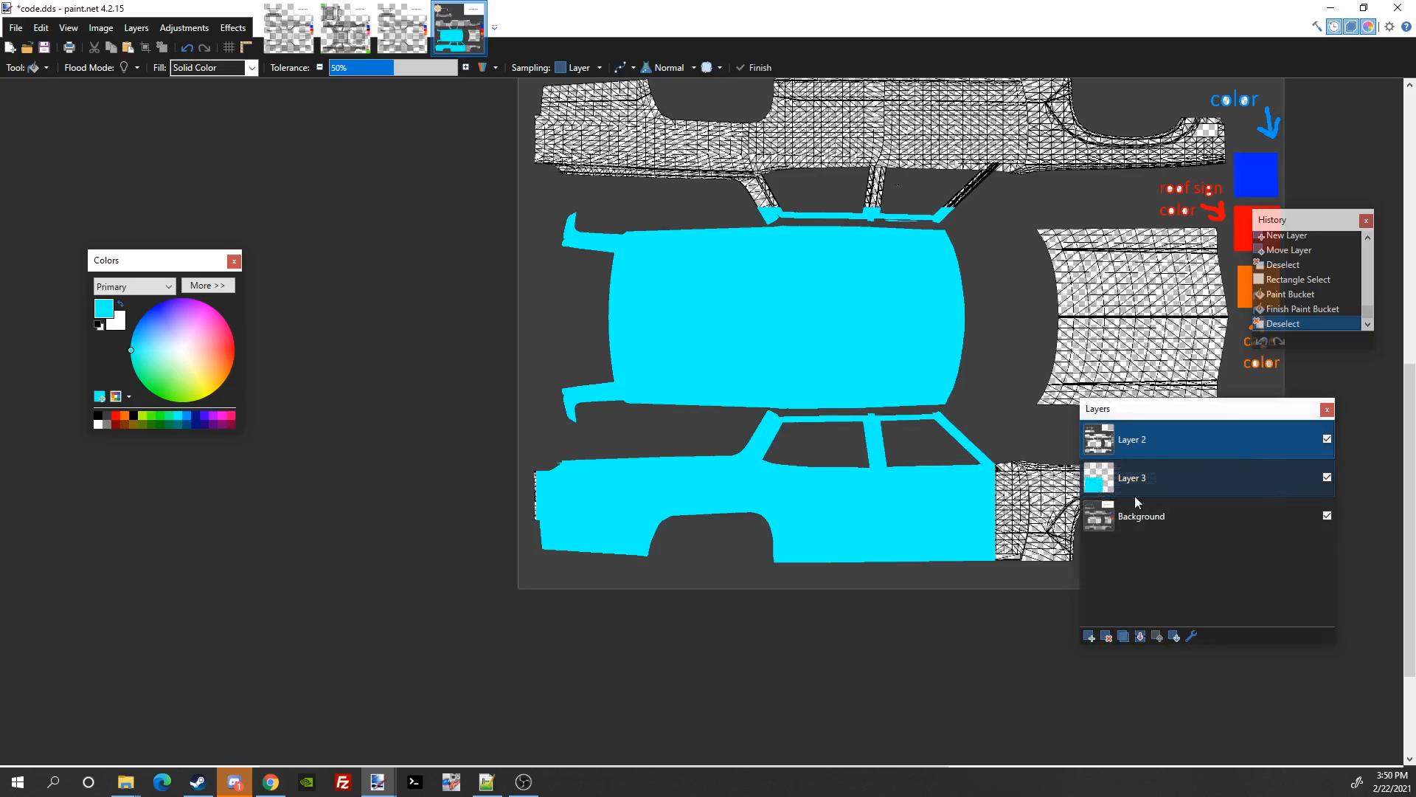
click(1325, 438)
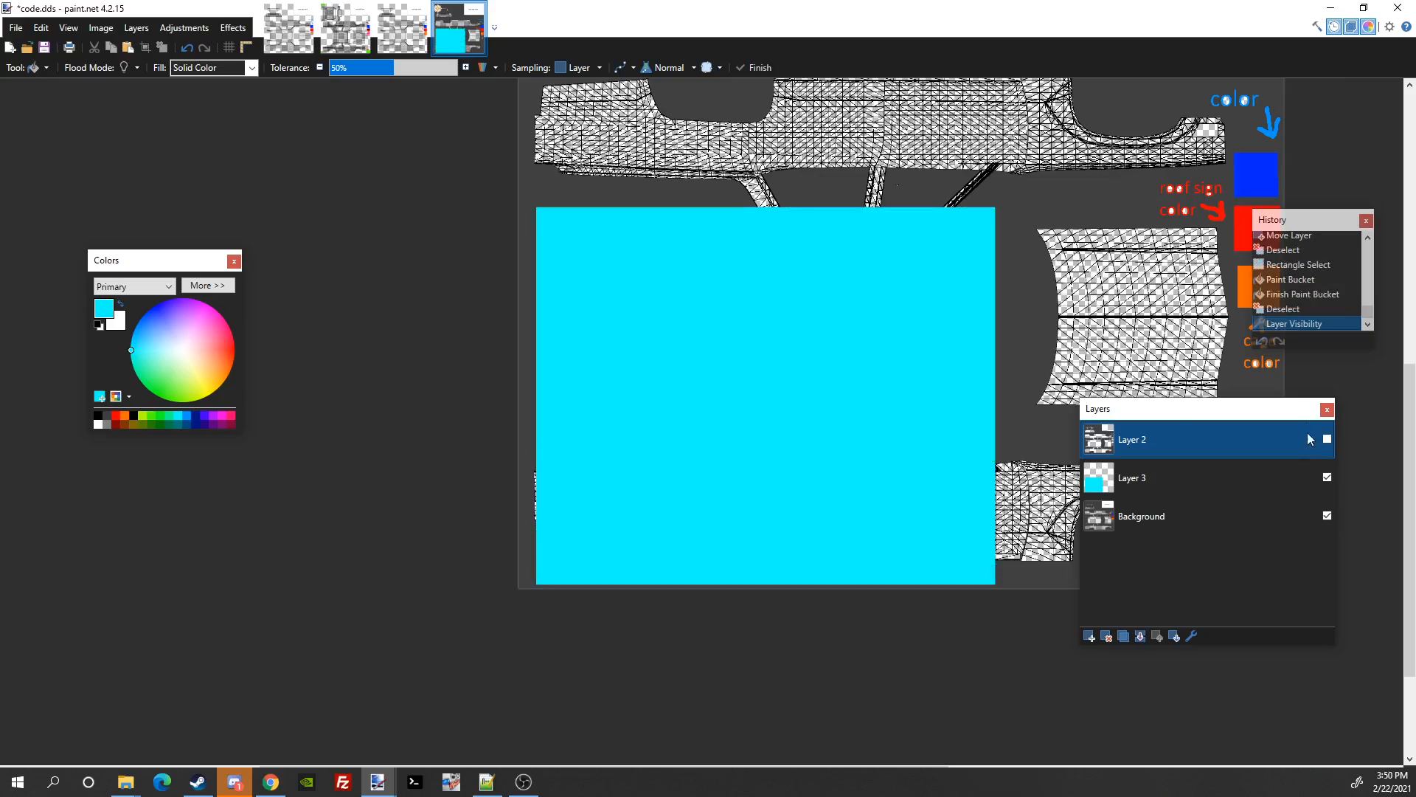
Step: Make Layer 2's wireframe visible again and select Layer 3 as the working layer
scroll(825, 392, down, 2)
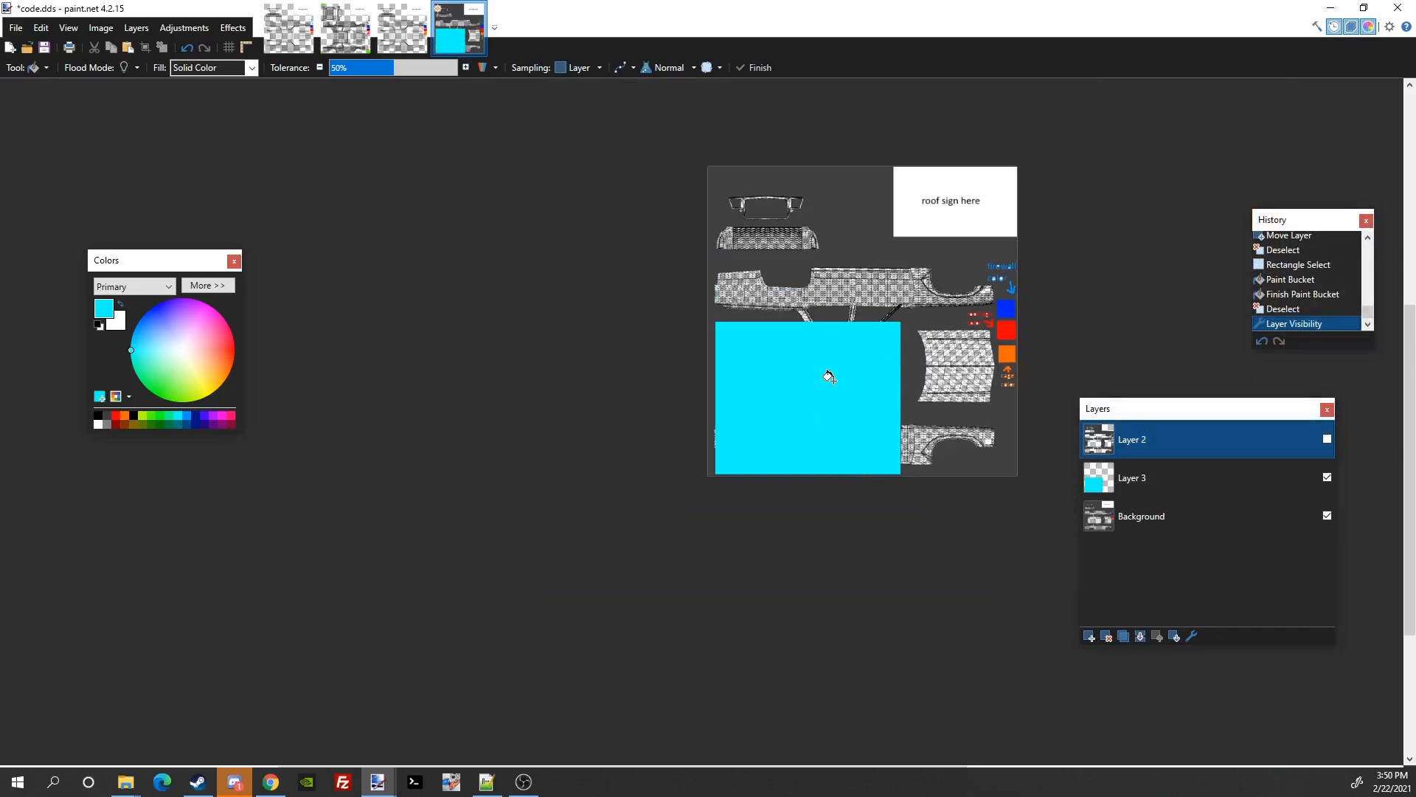
click(1329, 438)
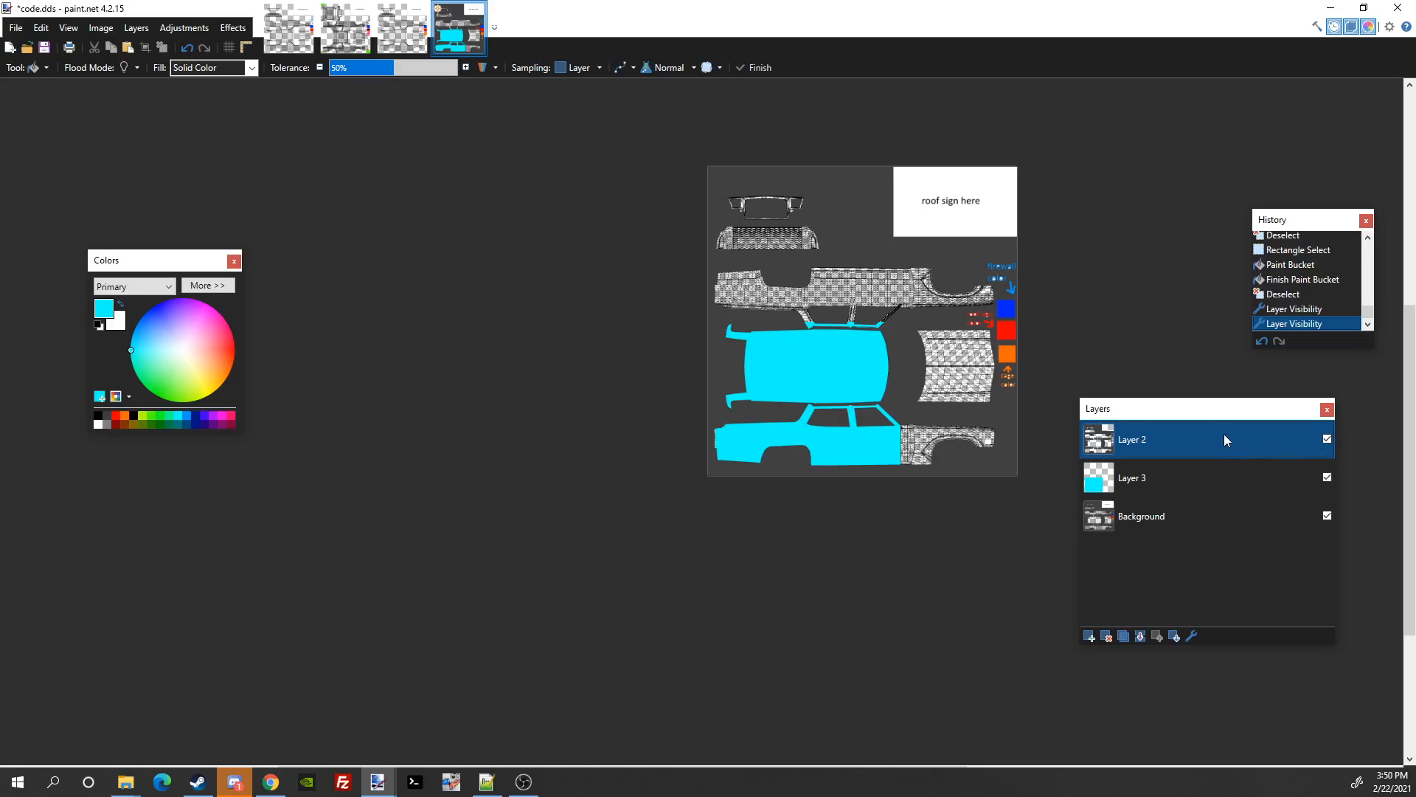
drag(795, 412, 601, 489)
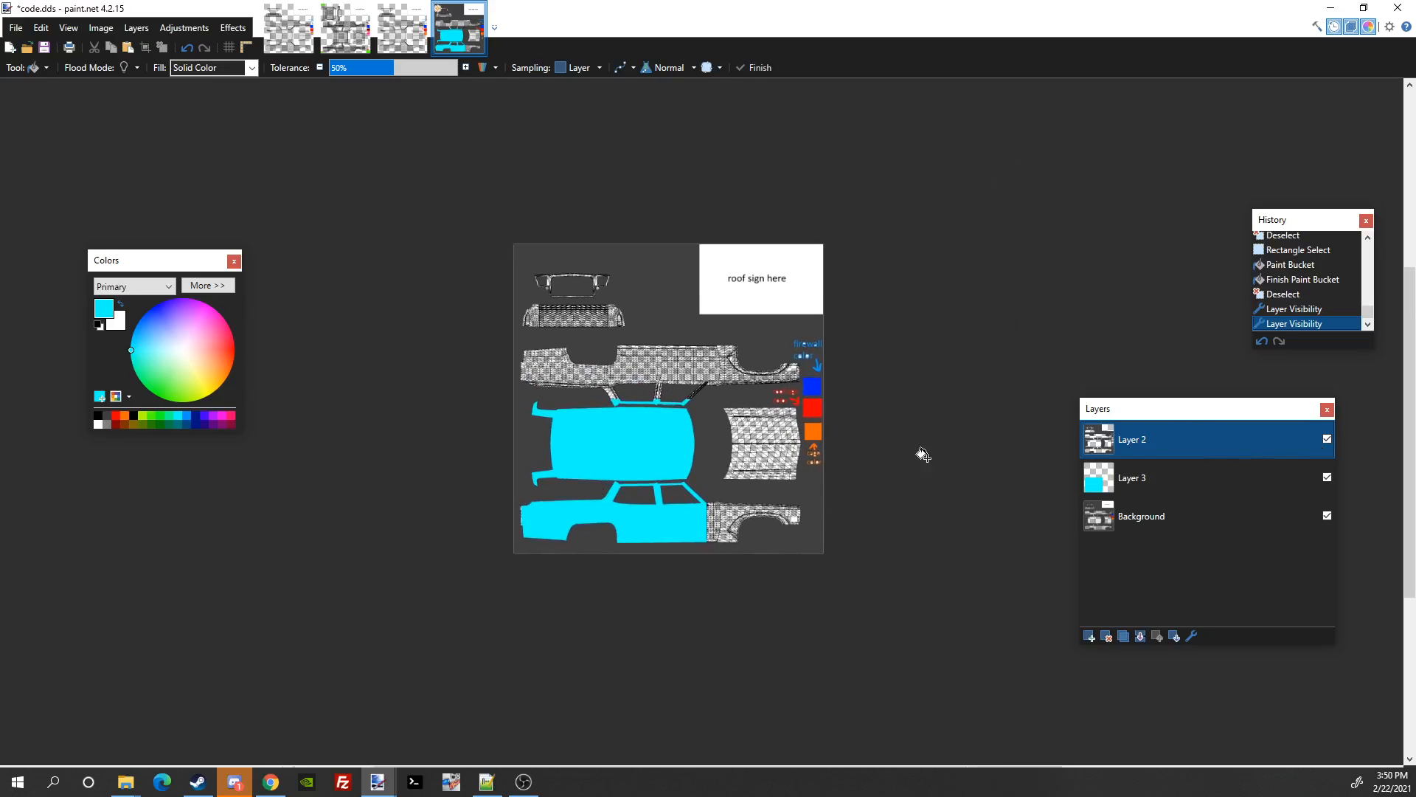
click(1124, 477)
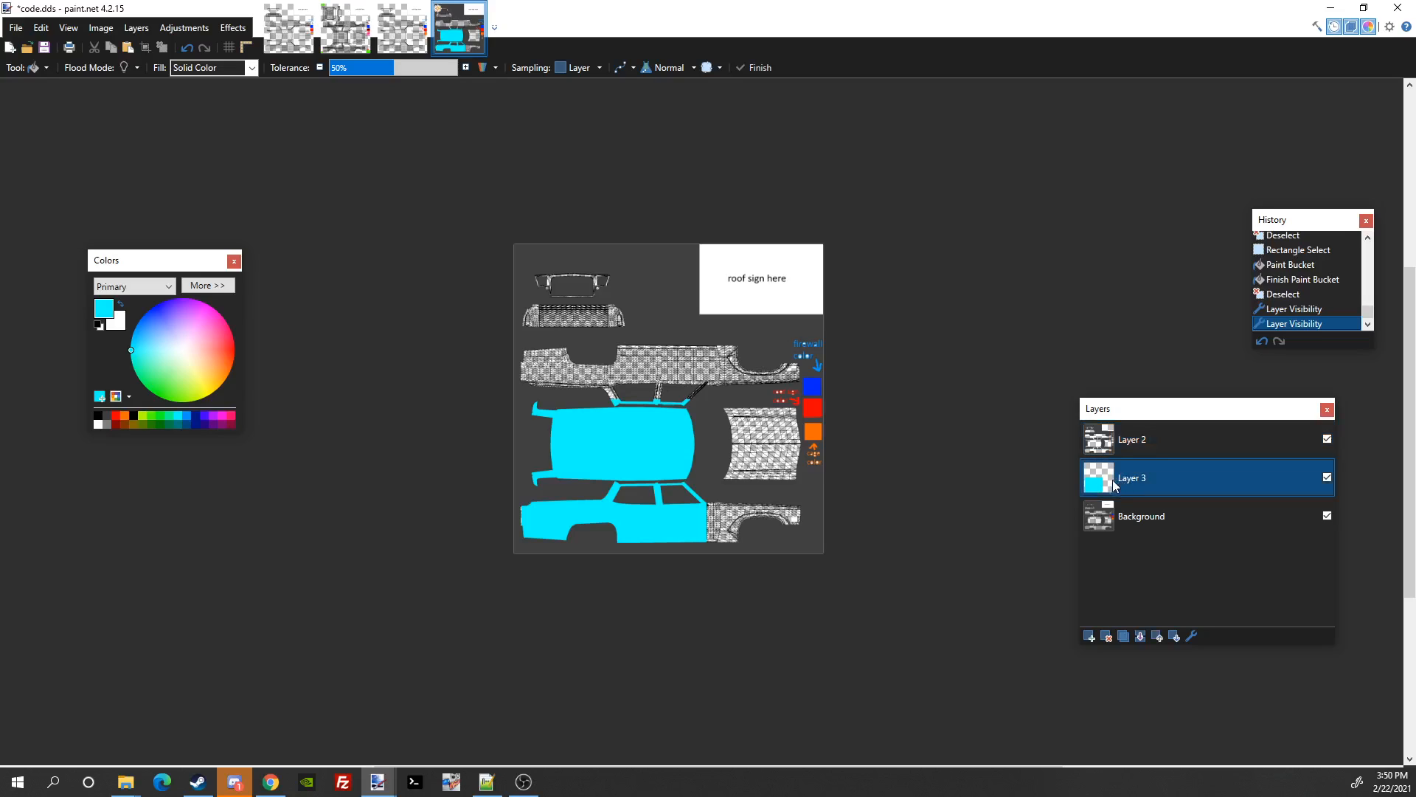
click(31, 66)
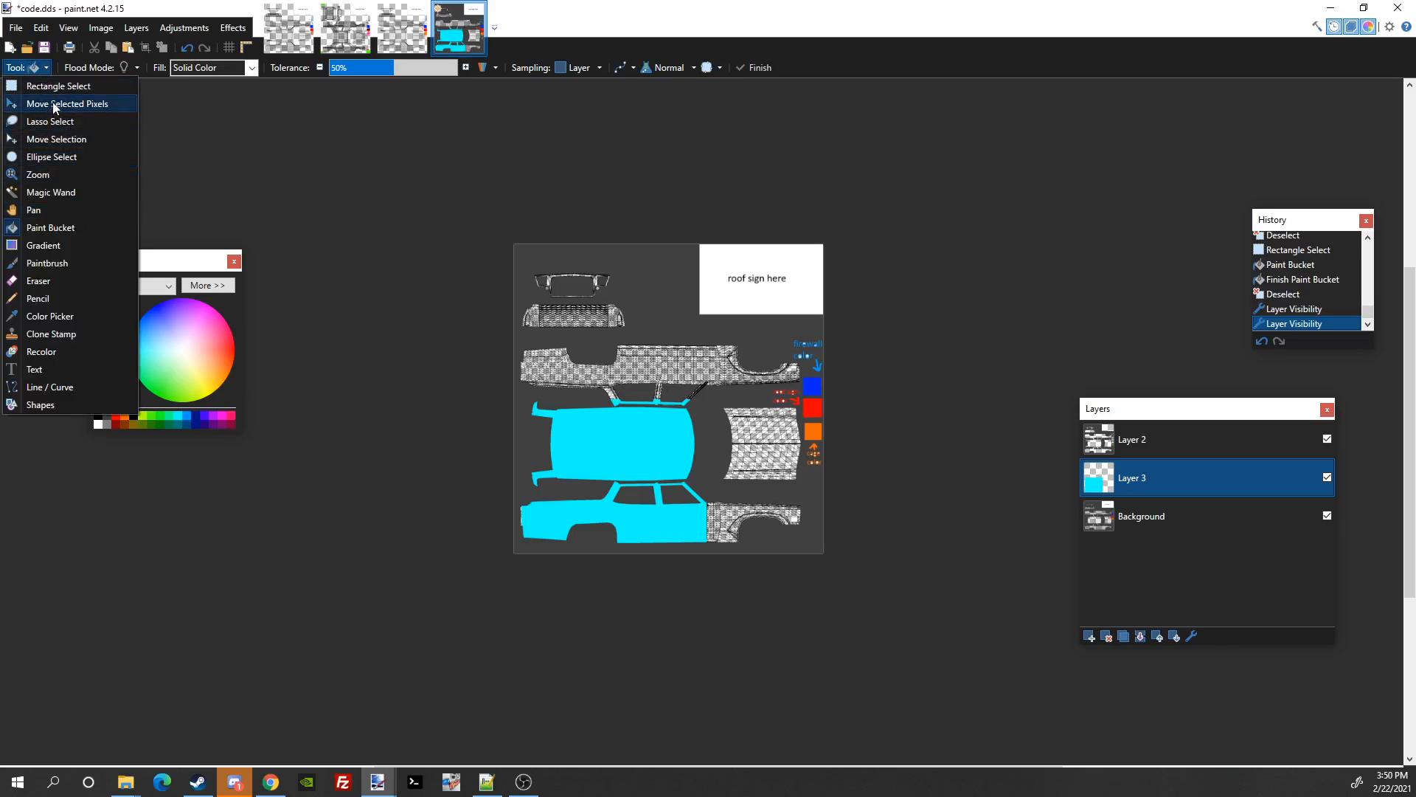
Step: Select the whole image, fill Layer 3 entirely with cyan, then deselect
click(53, 87)
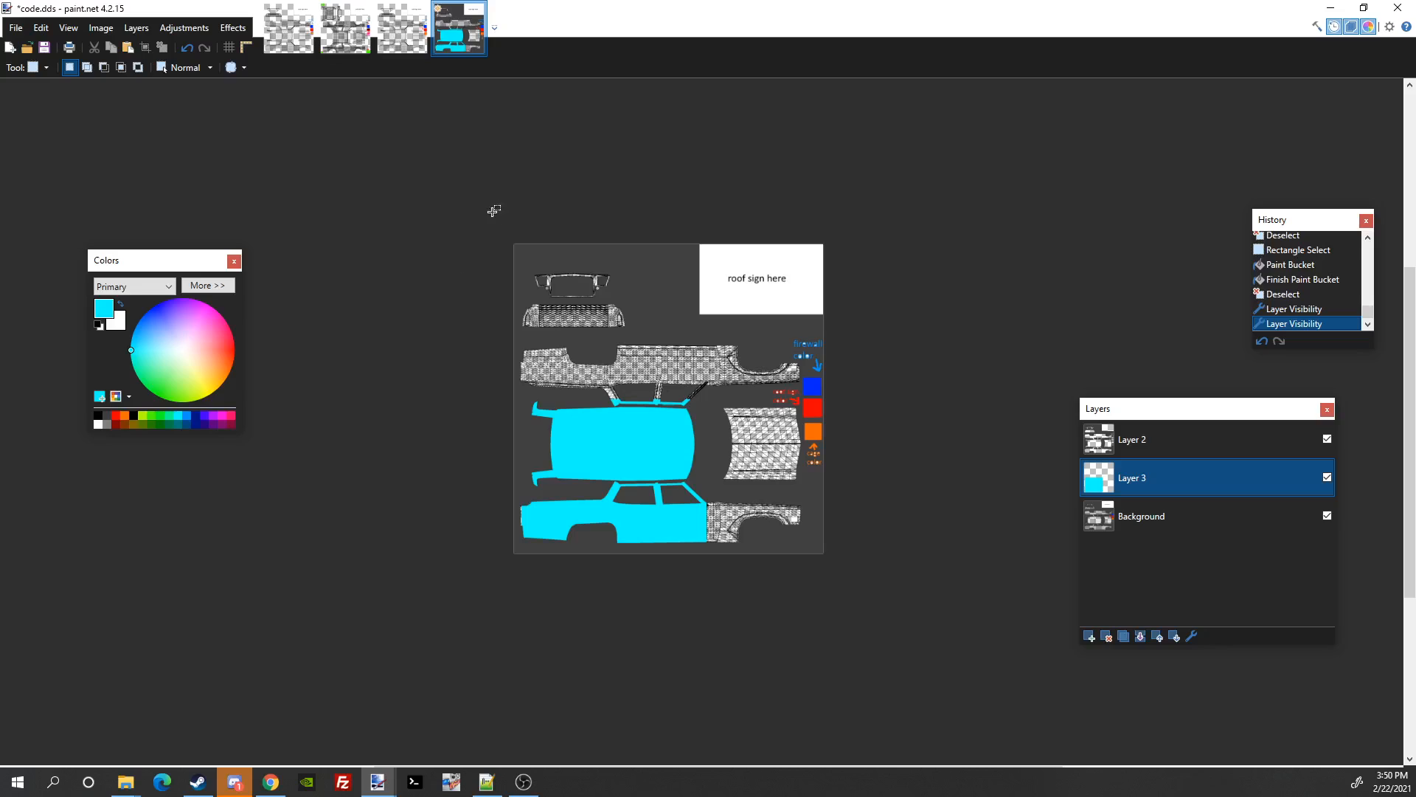
drag(519, 242, 698, 526)
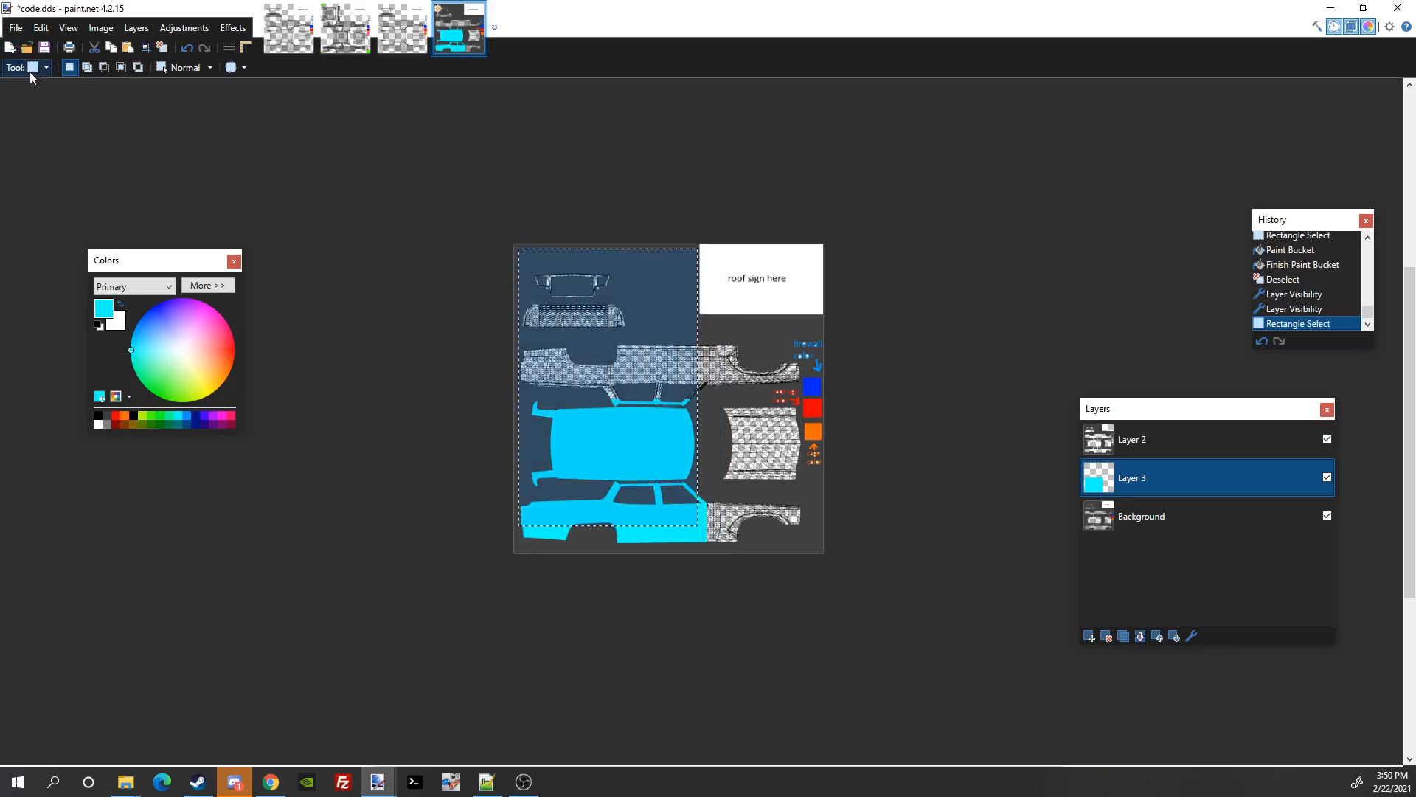
key(ctrl+a)
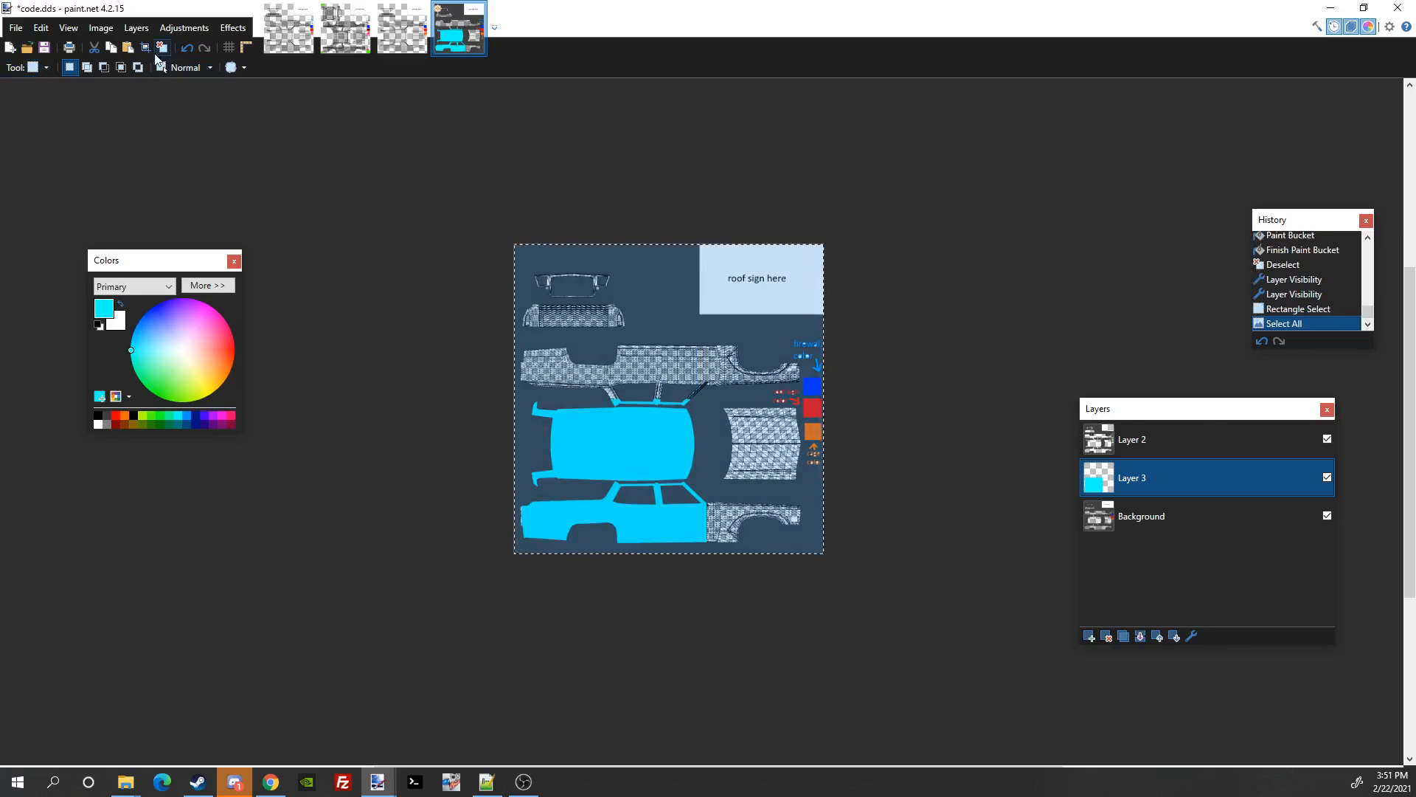
click(33, 67)
click(101, 233)
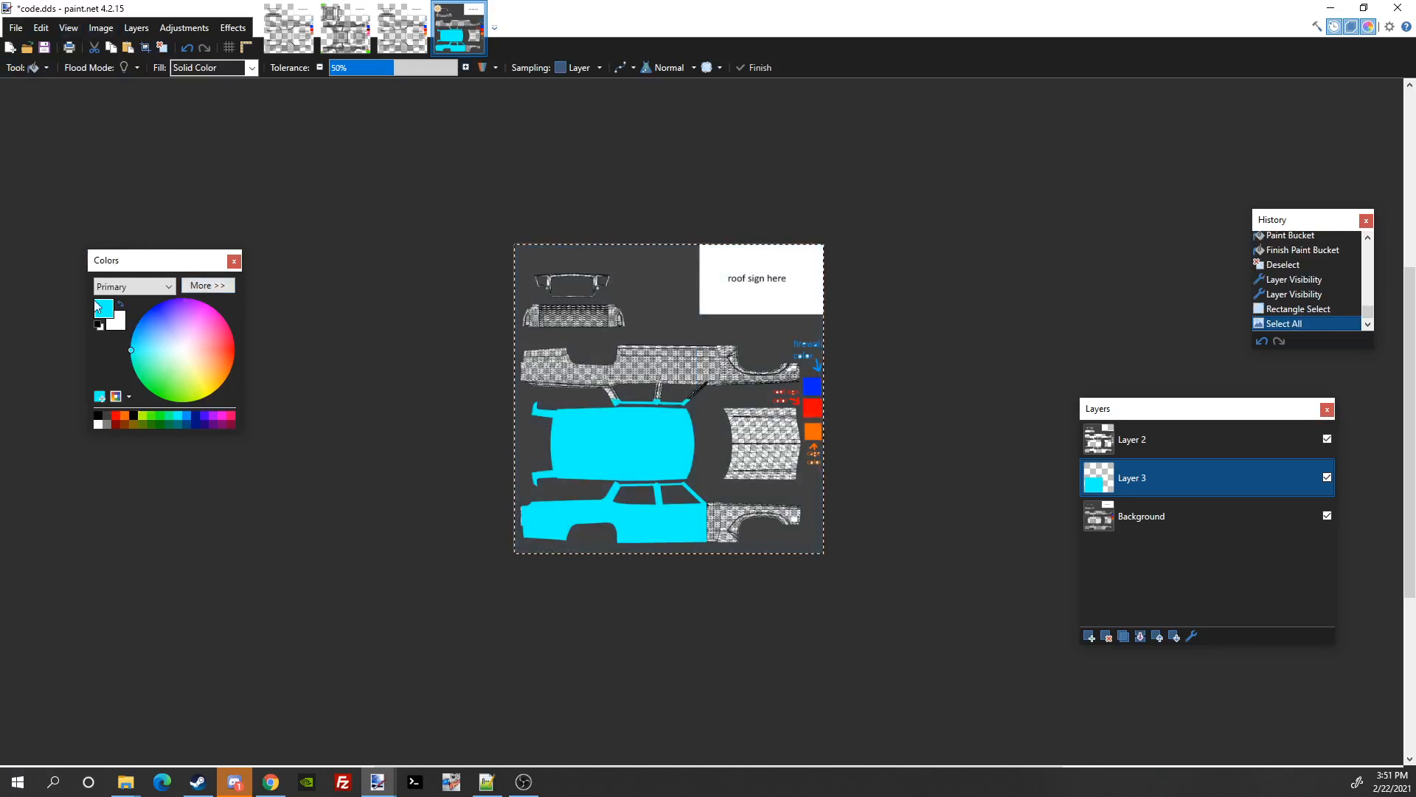
click(601, 371)
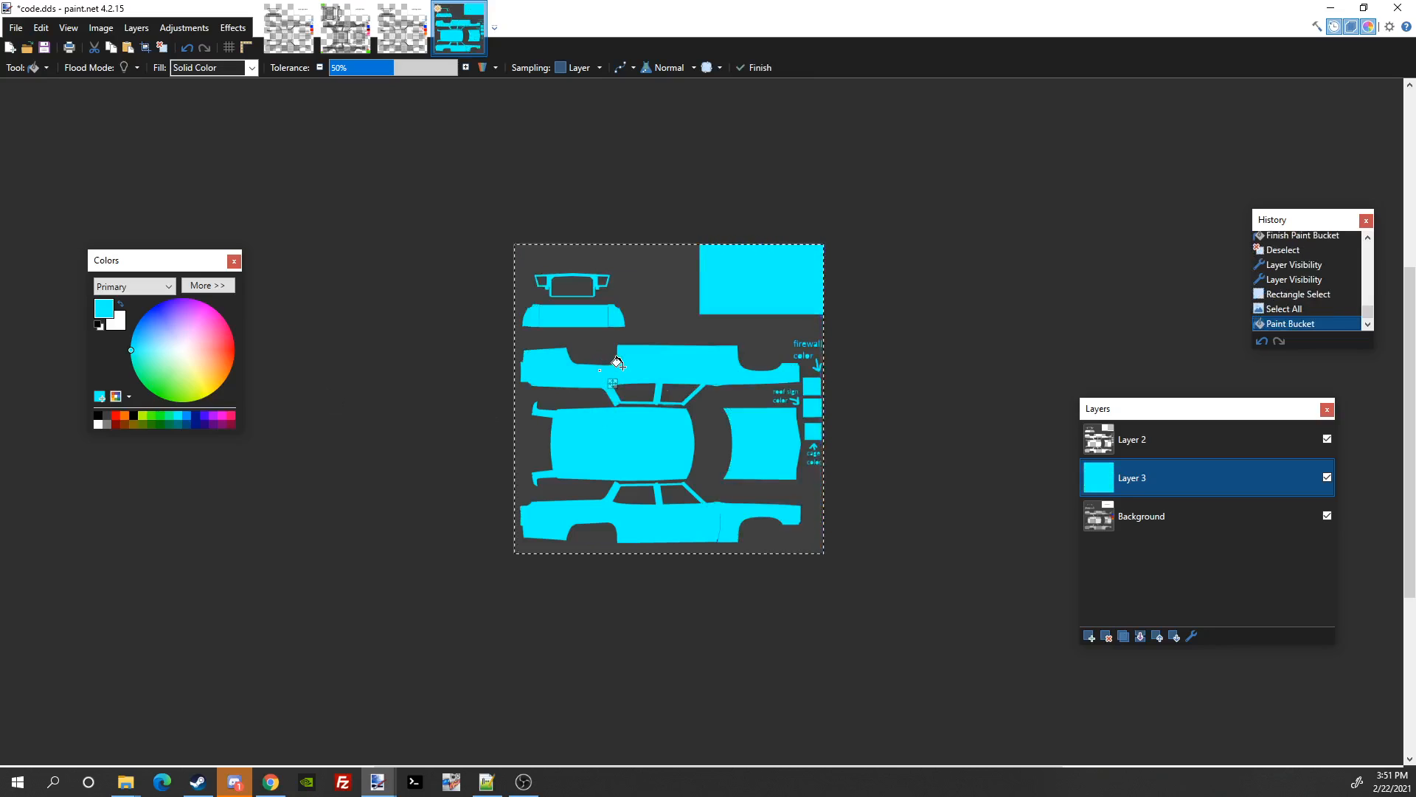
key(ctrl+d)
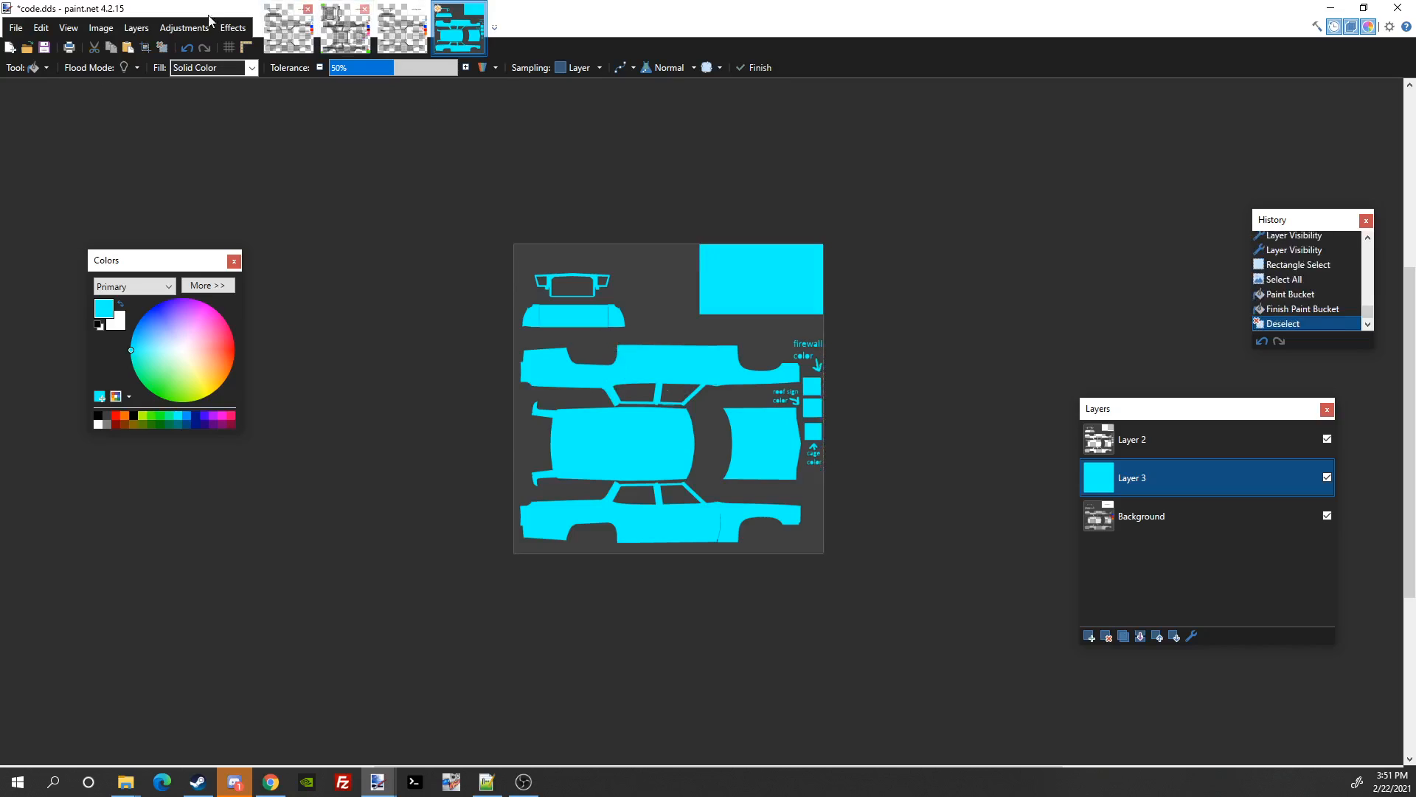
click(18, 68)
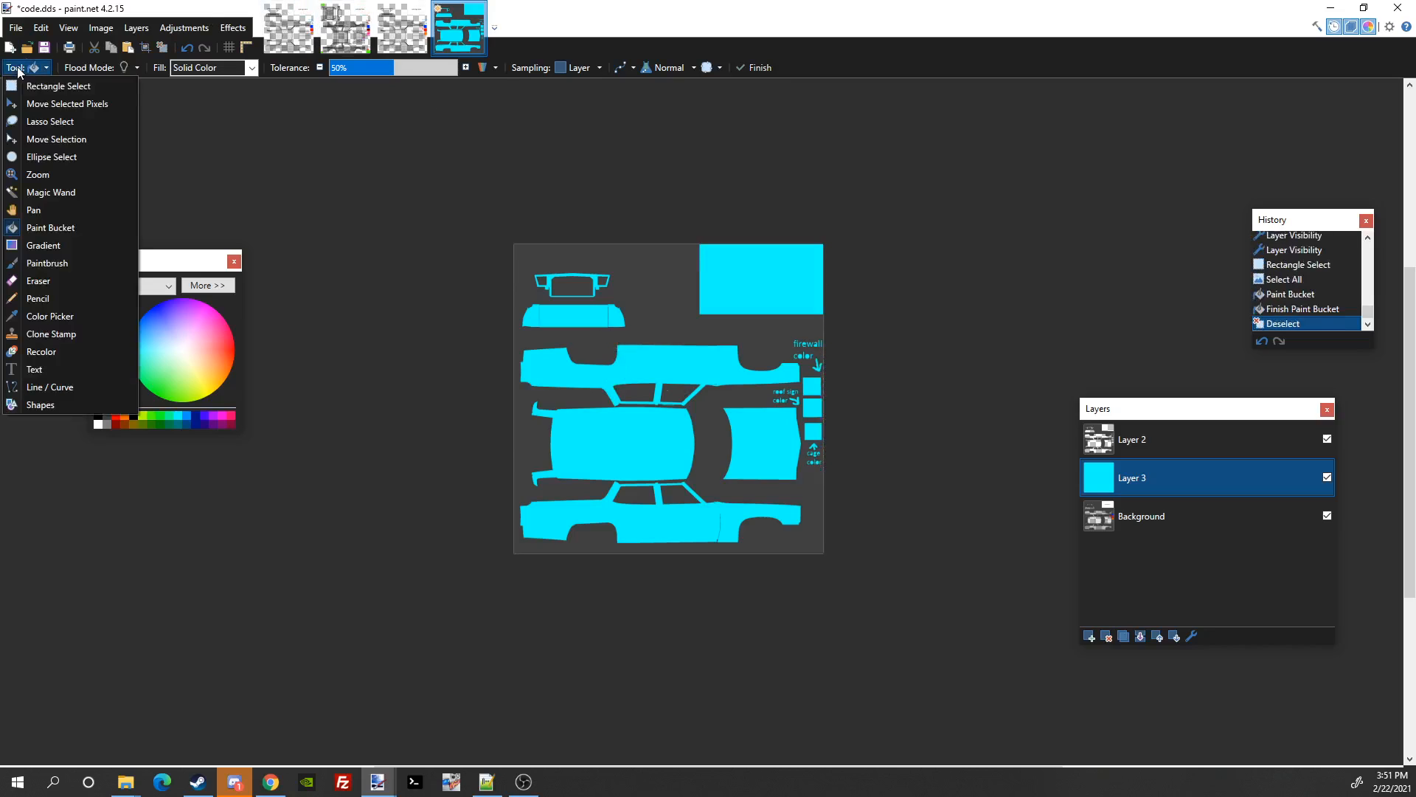
Step: Erase the cyan off the firewall, roof sign and cage swatches with a 70-width eraser
click(98, 281)
click(167, 67)
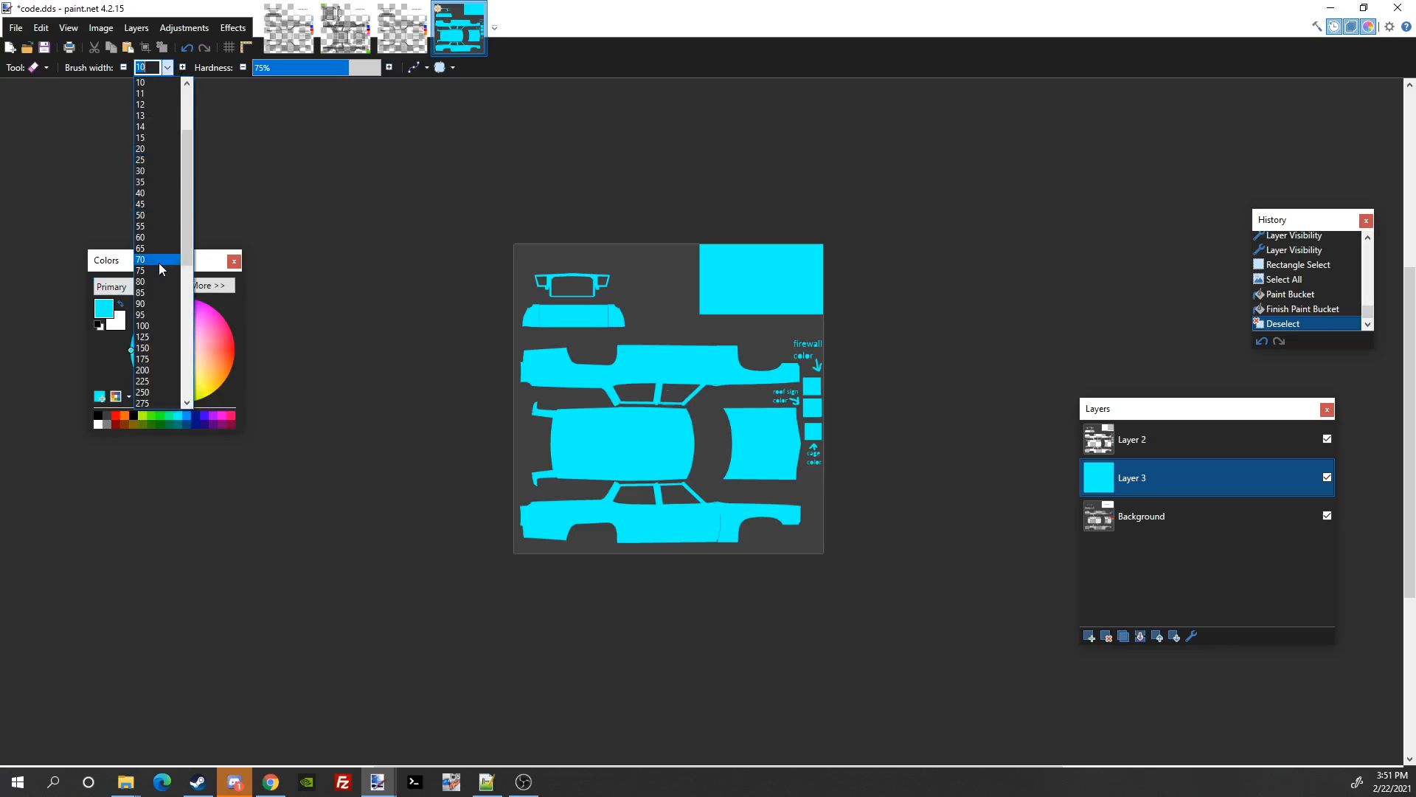
click(164, 270)
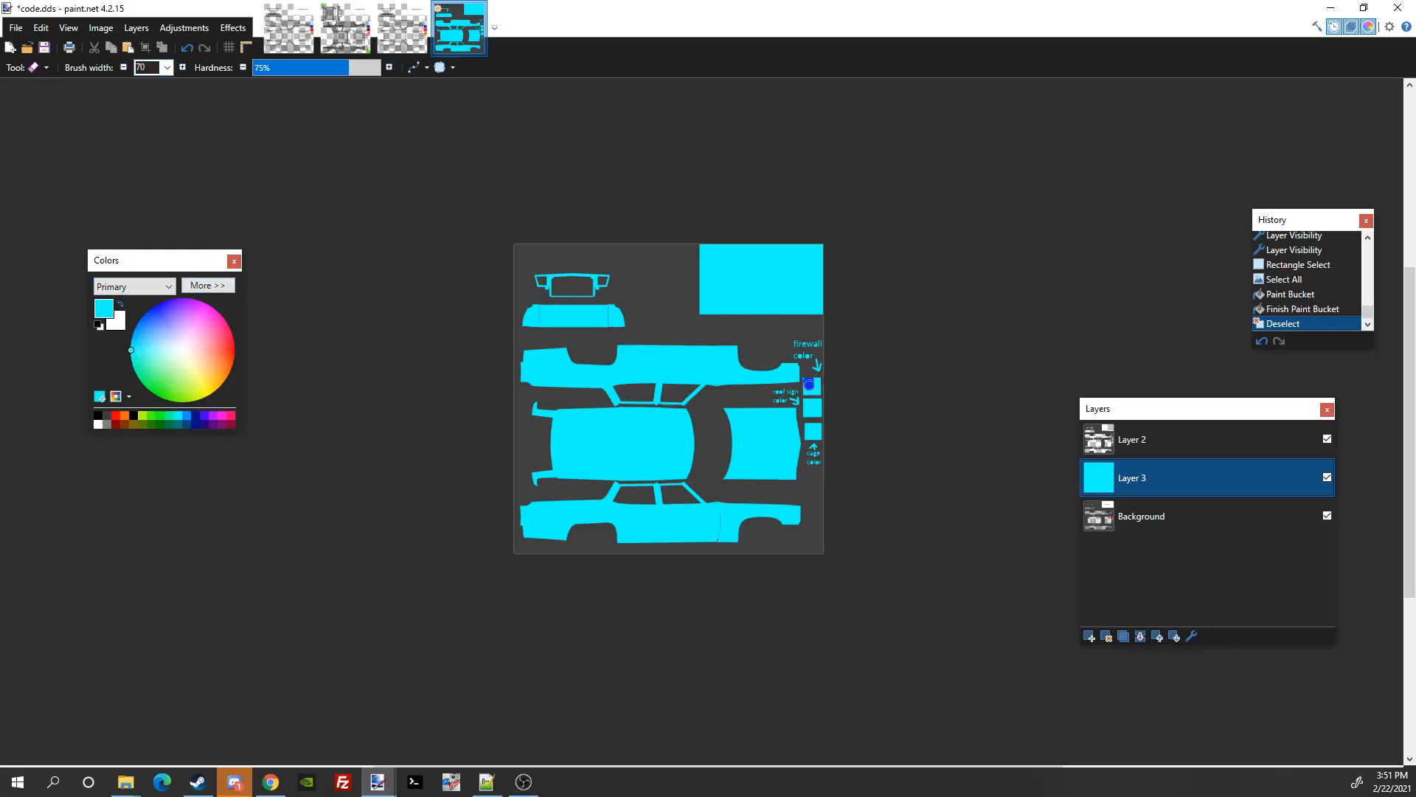
drag(809, 384, 823, 444)
mouse_move(821, 366)
mouse_down()
mouse_move(829, 404)
mouse_move(815, 367)
mouse_up()
drag(810, 380, 815, 380)
Step: Zoom and pan across the texture to check the swatches and body panels
scroll(826, 358, up, 1)
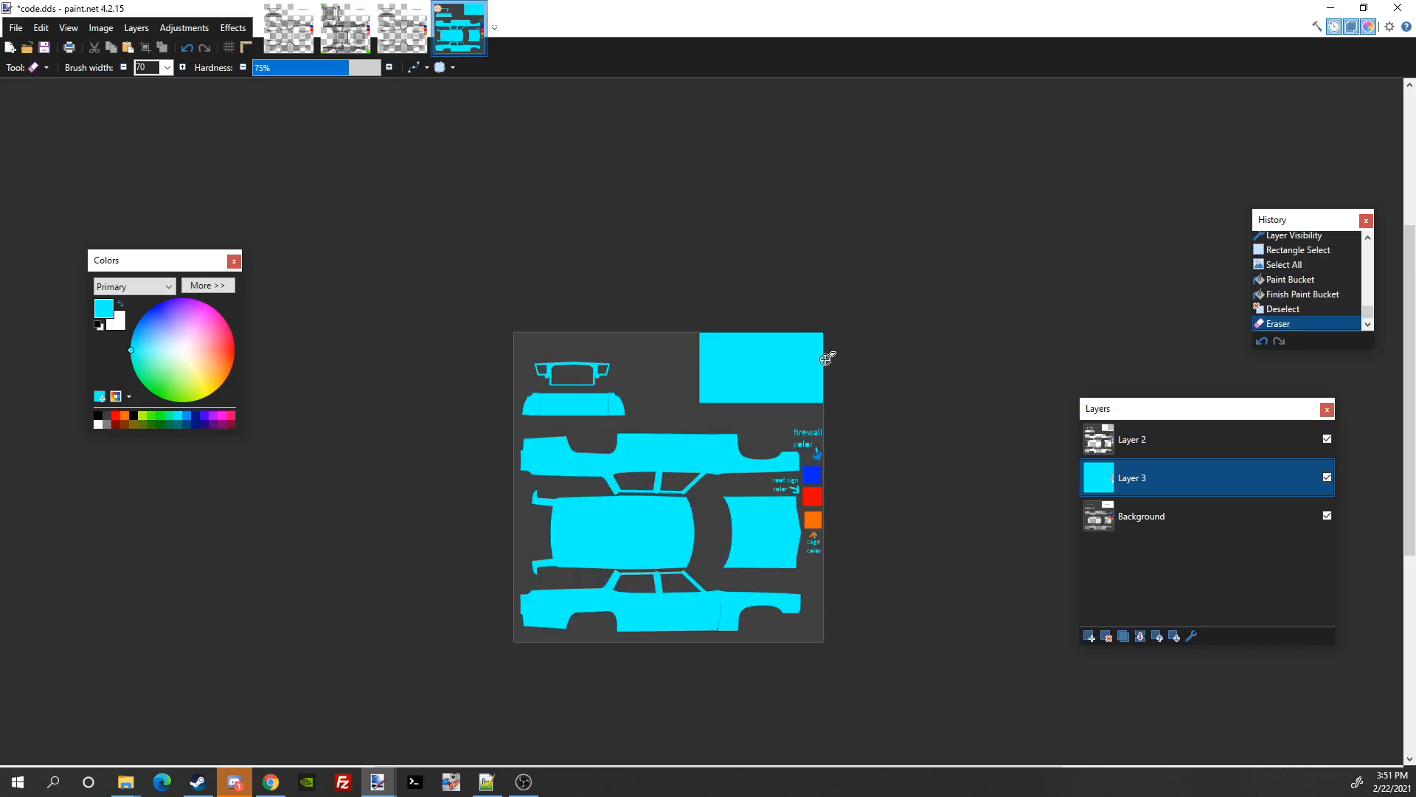
scroll(826, 362, up, 7)
mouse_move(814, 590)
mouse_down()
mouse_move(819, 435)
mouse_move(932, 125)
mouse_move(1018, 62)
mouse_move(1003, 26)
mouse_up()
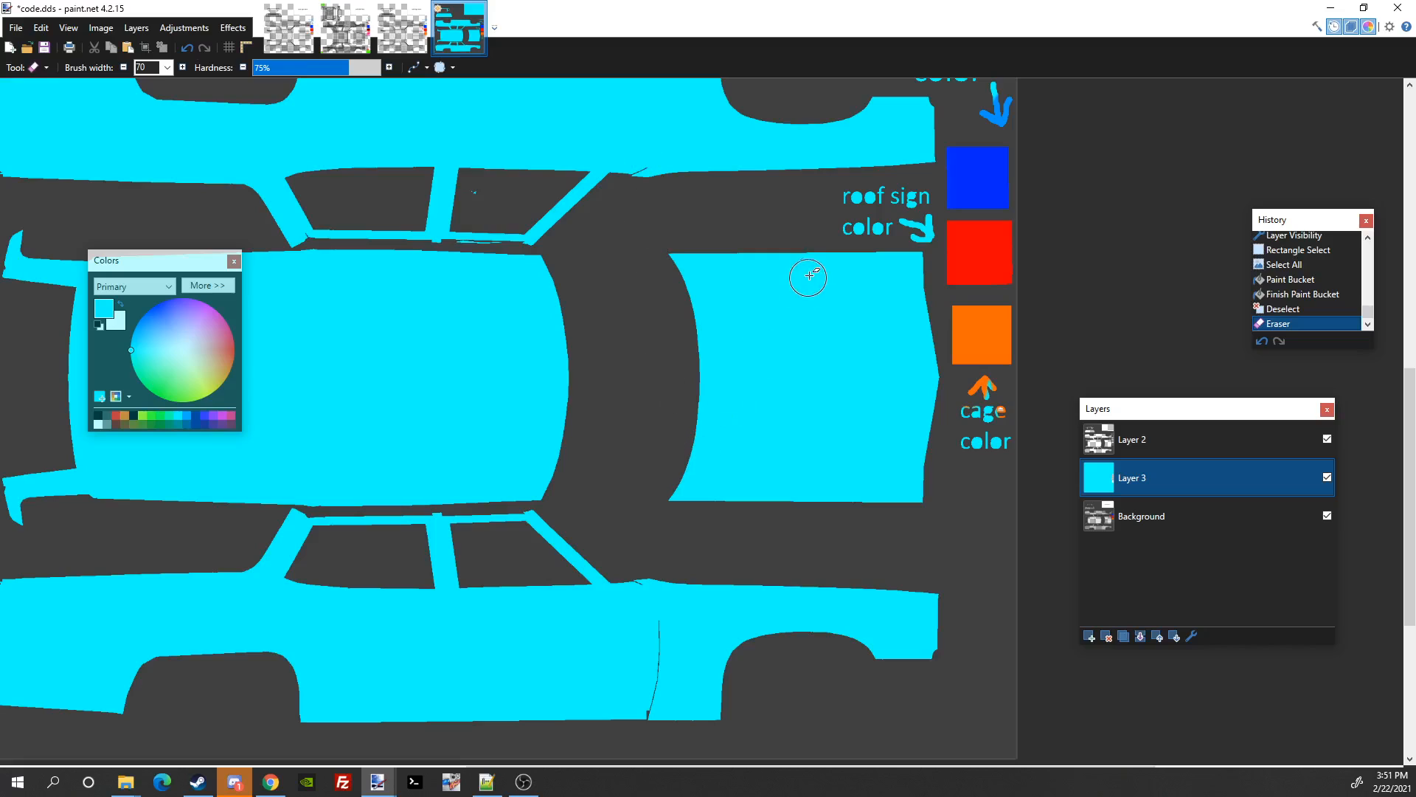
drag(805, 285, 762, 487)
drag(915, 456, 1193, 420)
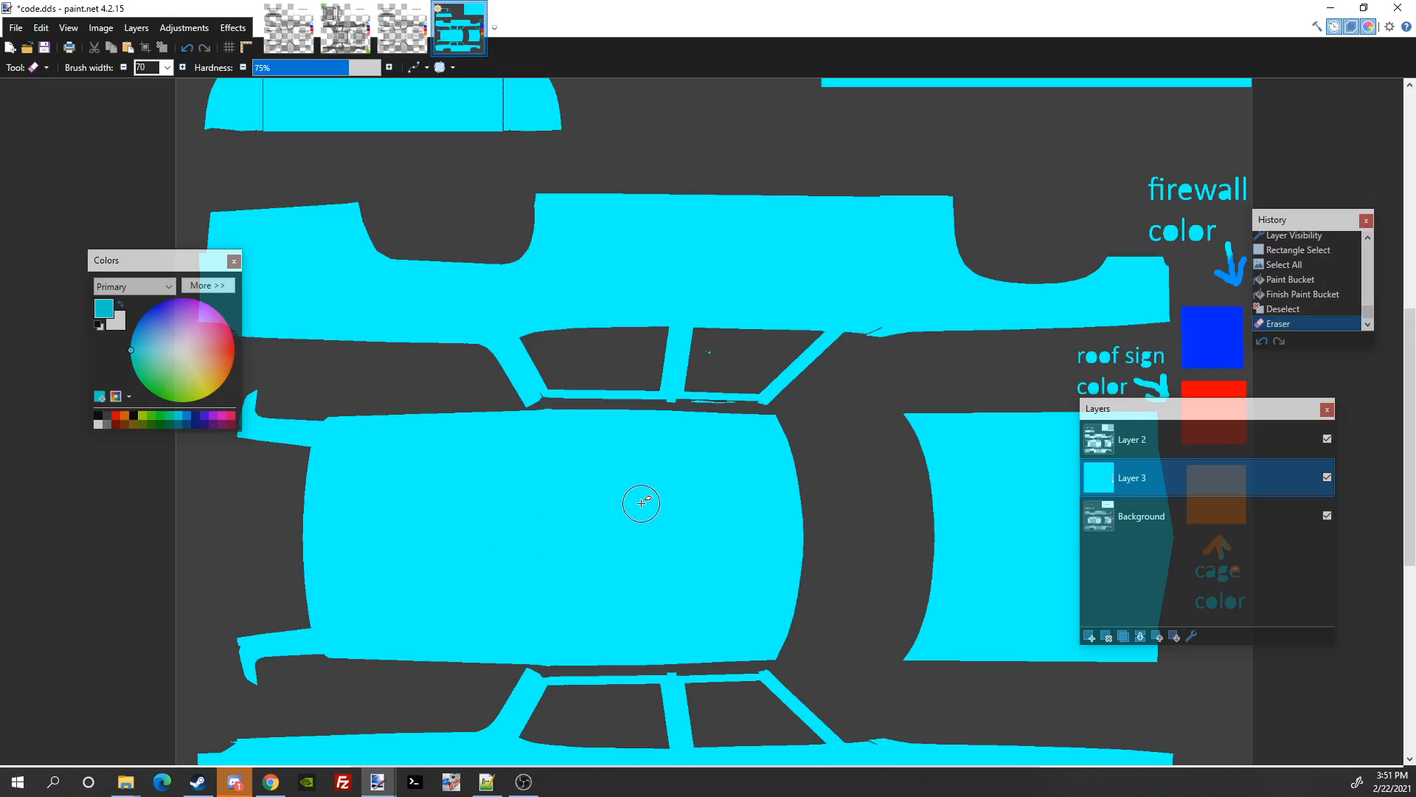
drag(641, 503, 222, 472)
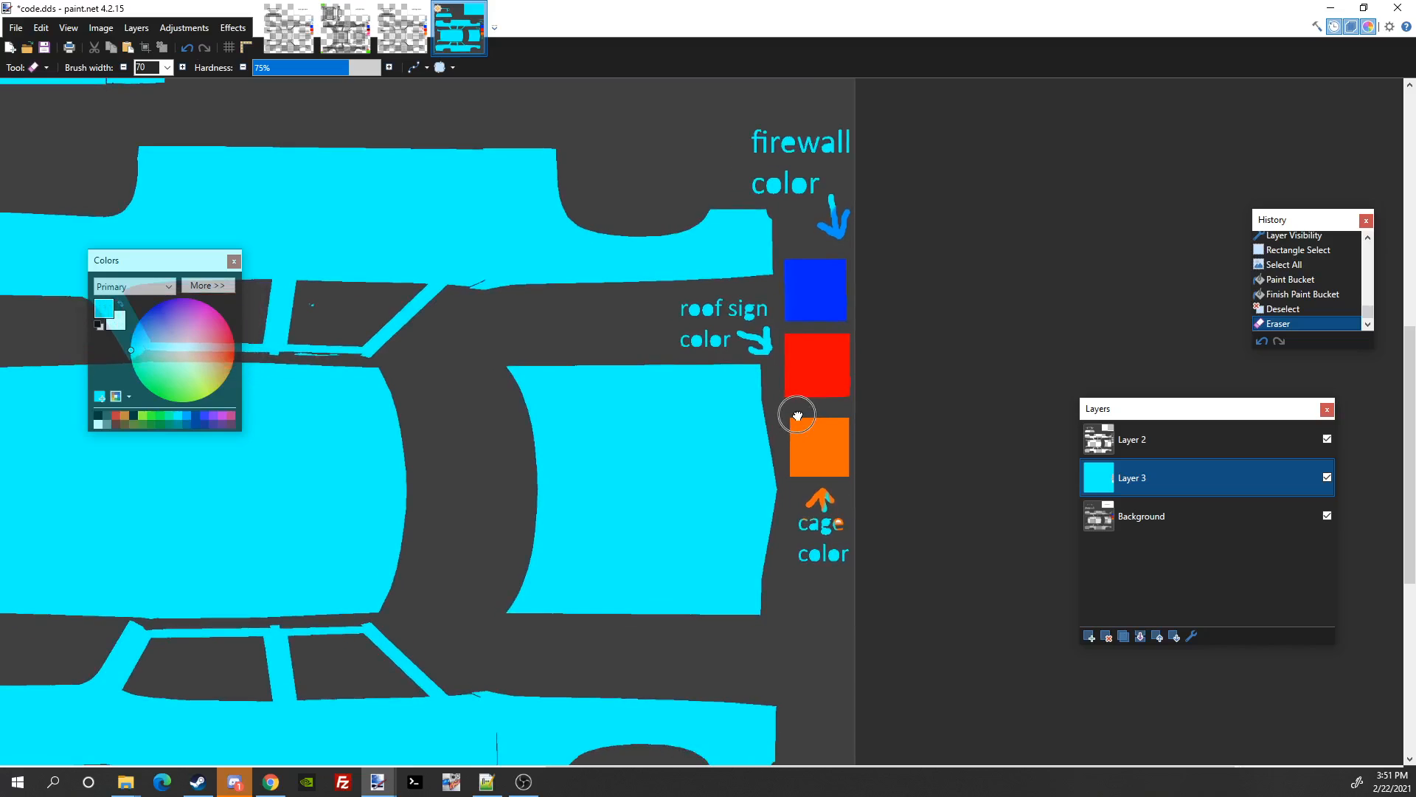
drag(796, 365, 762, 289)
drag(918, 201, 983, 164)
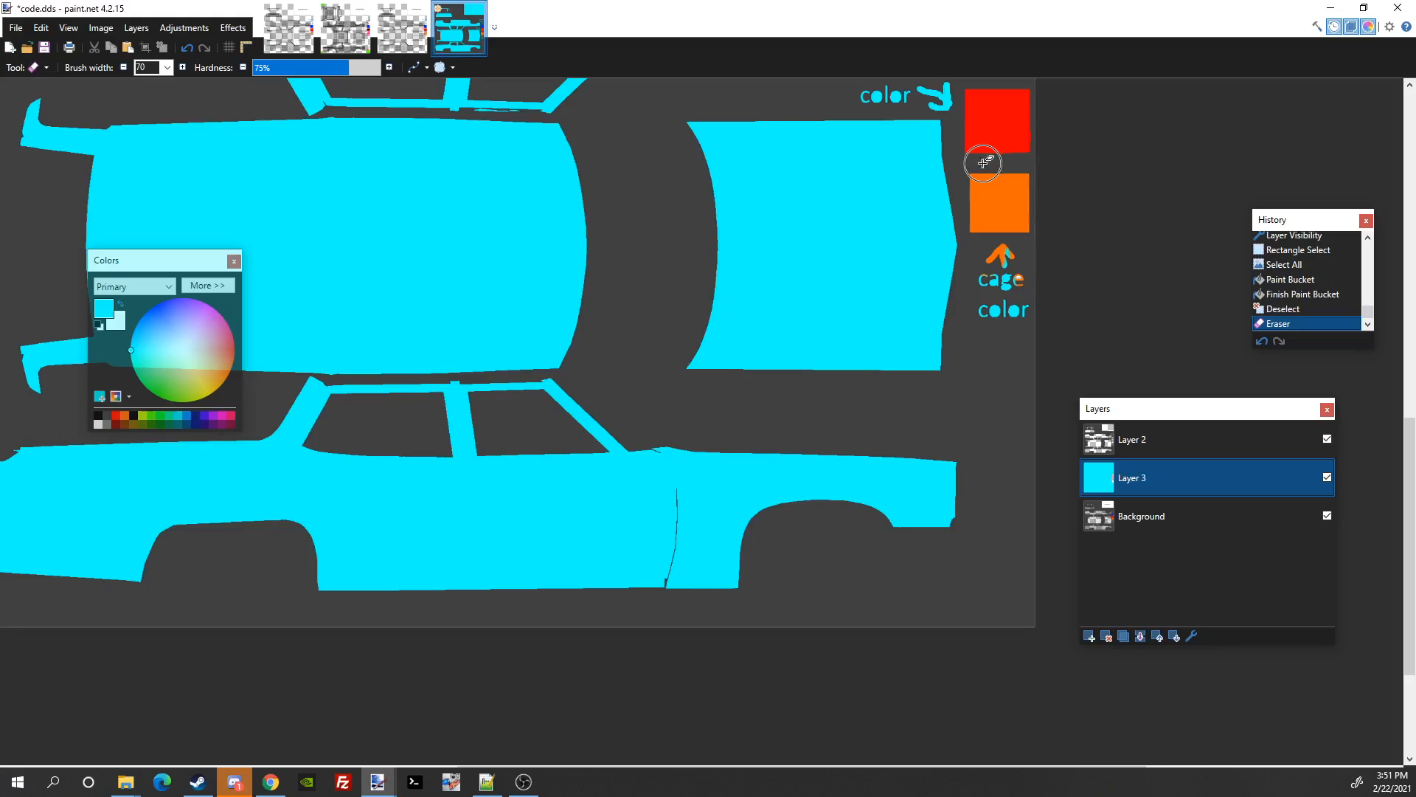
scroll(745, 436, down, 1)
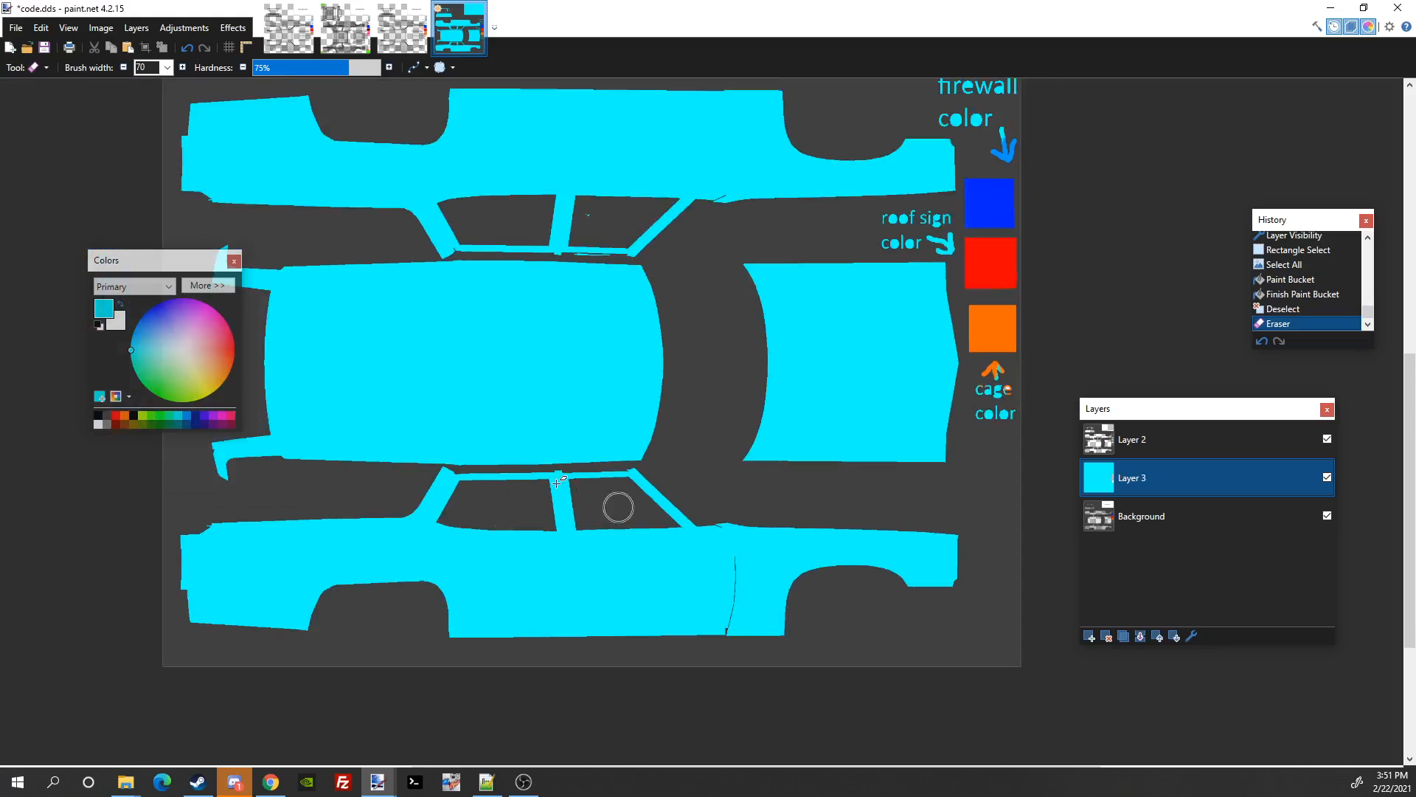
scroll(834, 405, down, 1)
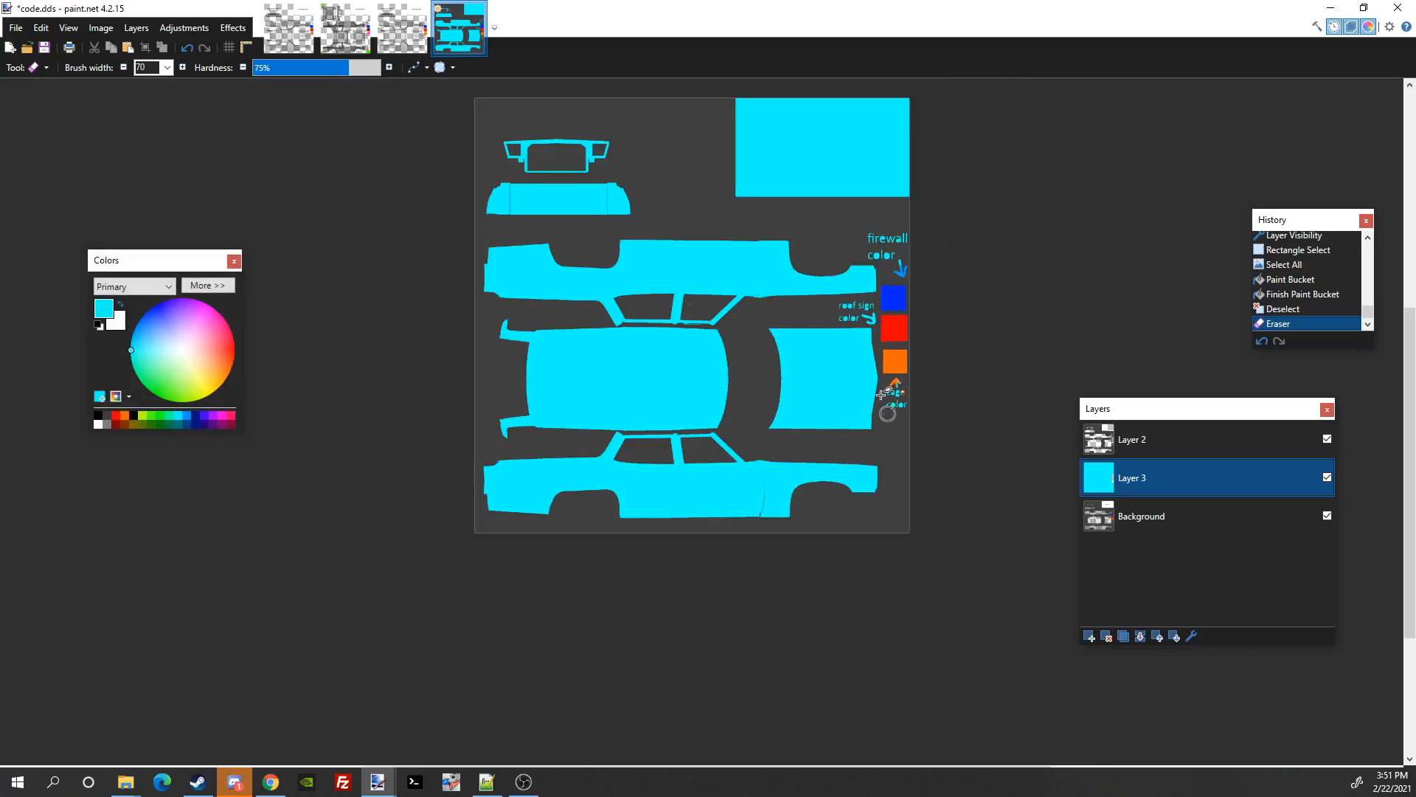
scroll(885, 428, up, 2)
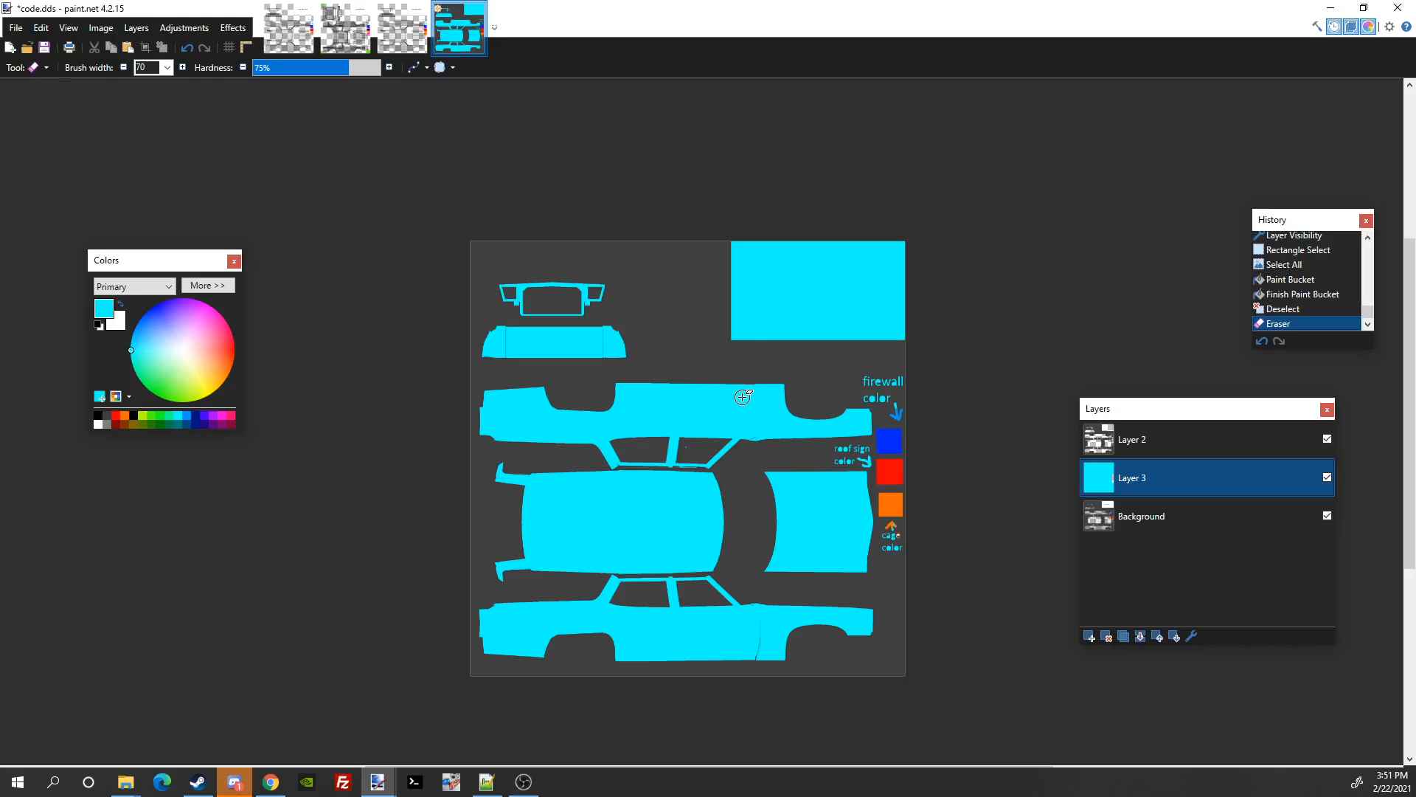
Step: Start Save As and browse to Desktop\roundbackcodee\vehicles\76olds\code\skins
click(16, 28)
click(86, 139)
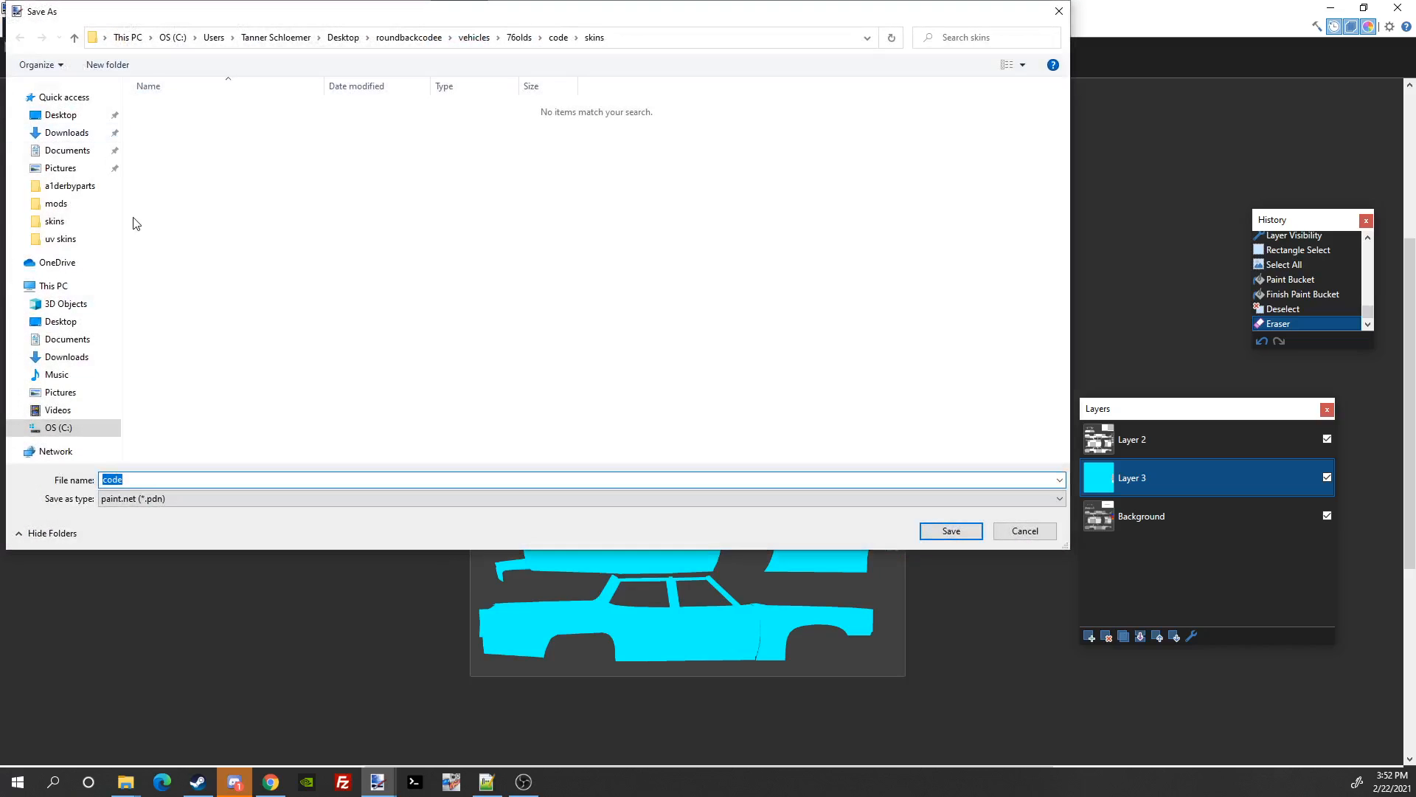
click(60, 116)
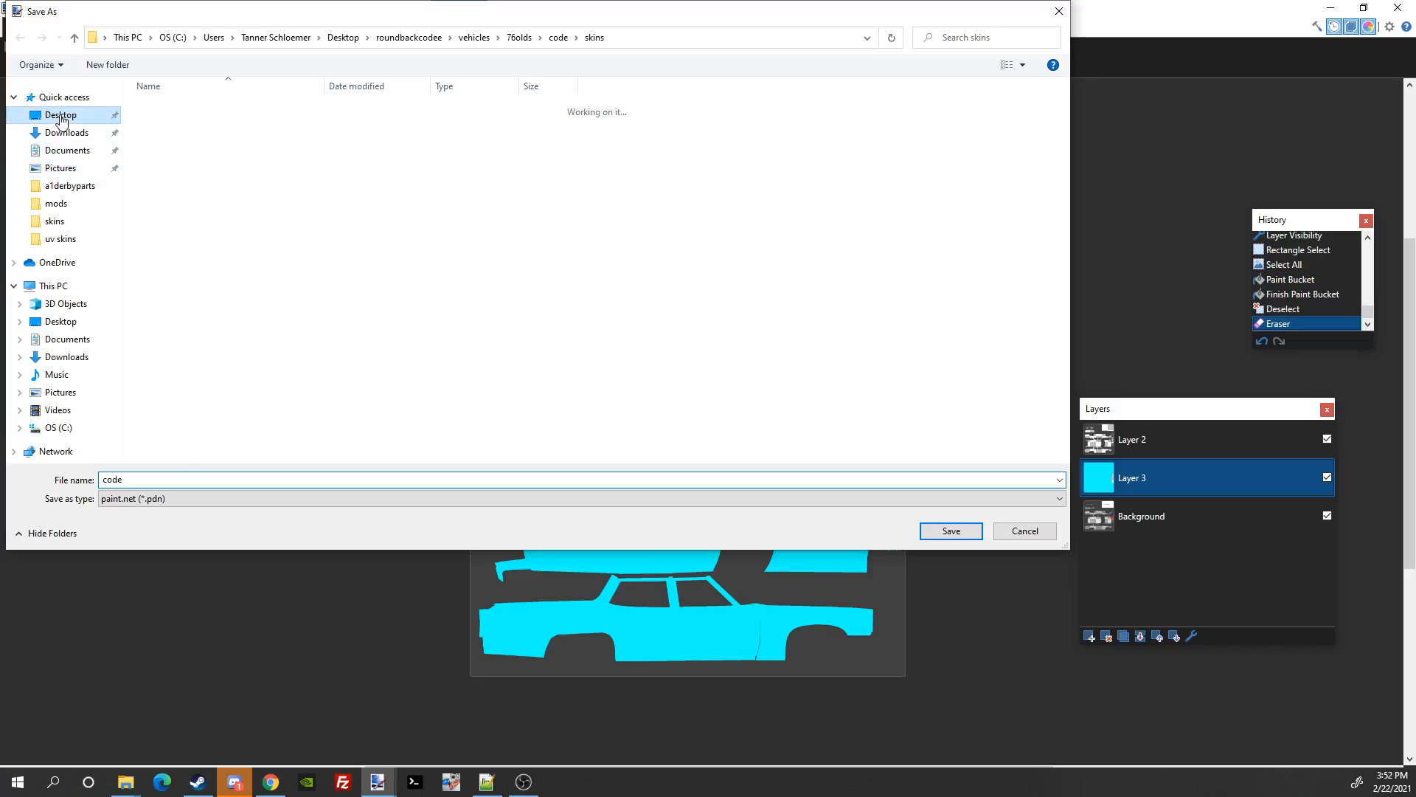
scroll(246, 319, down, 3)
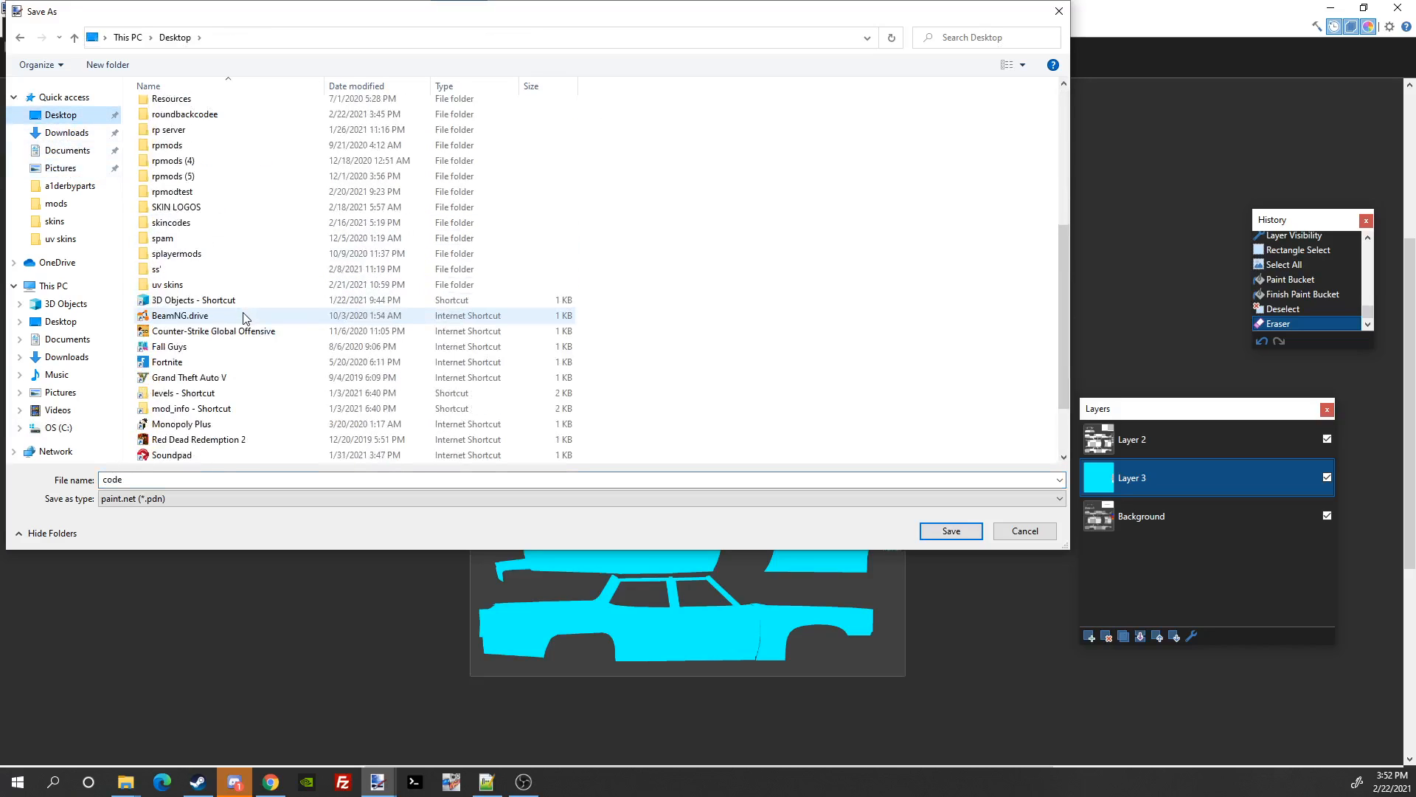
scroll(245, 322, up, 7)
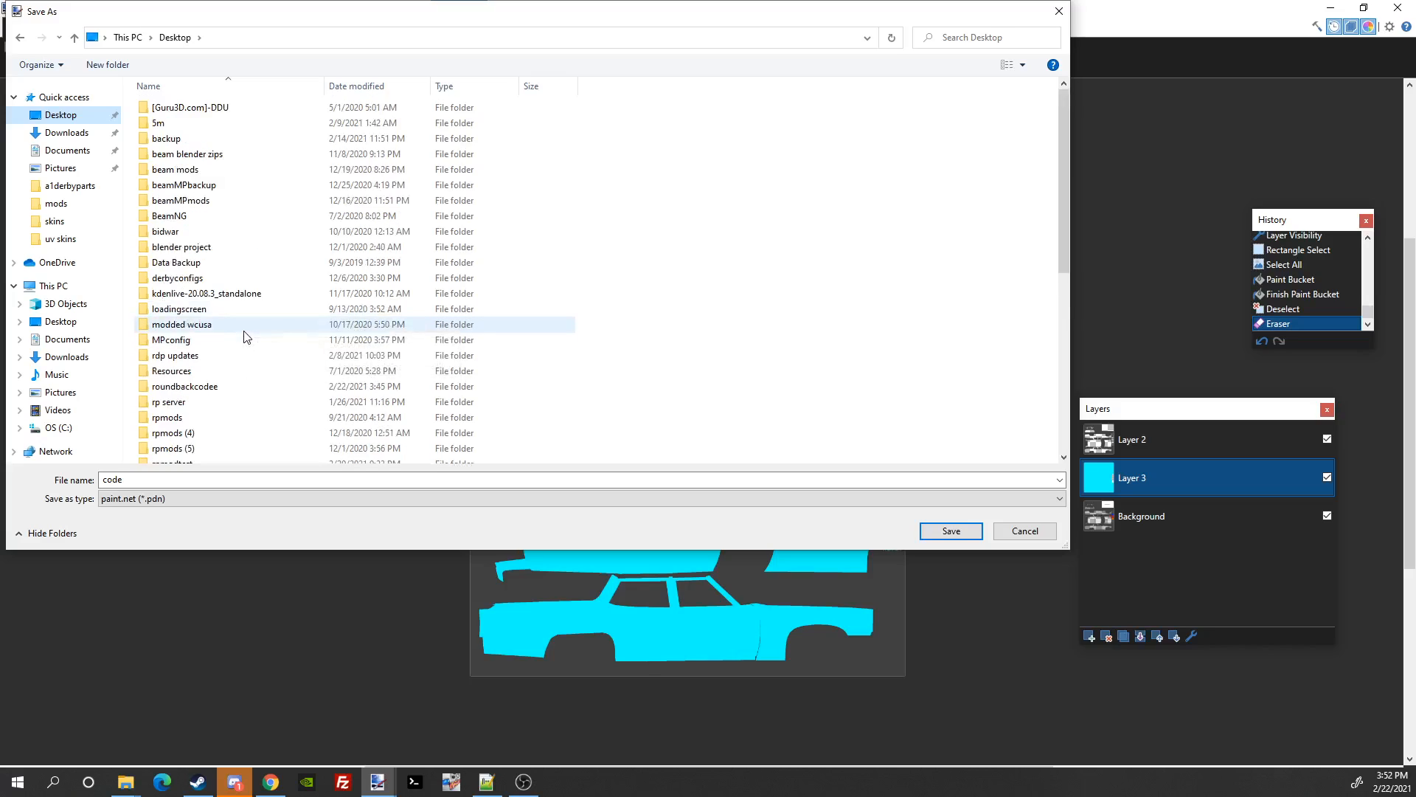
double_click(239, 390)
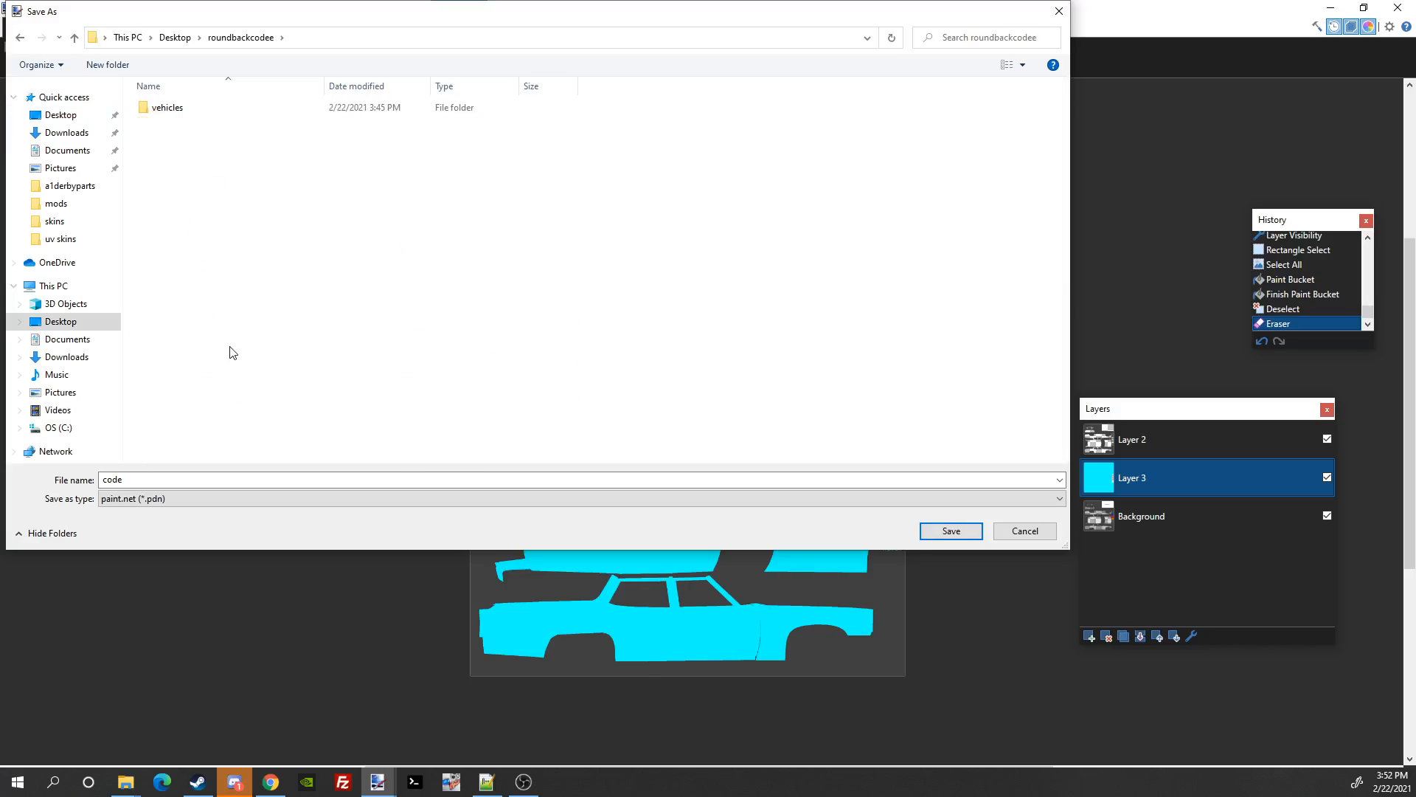
double_click(180, 112)
double_click(181, 113)
double_click(183, 114)
double_click(184, 112)
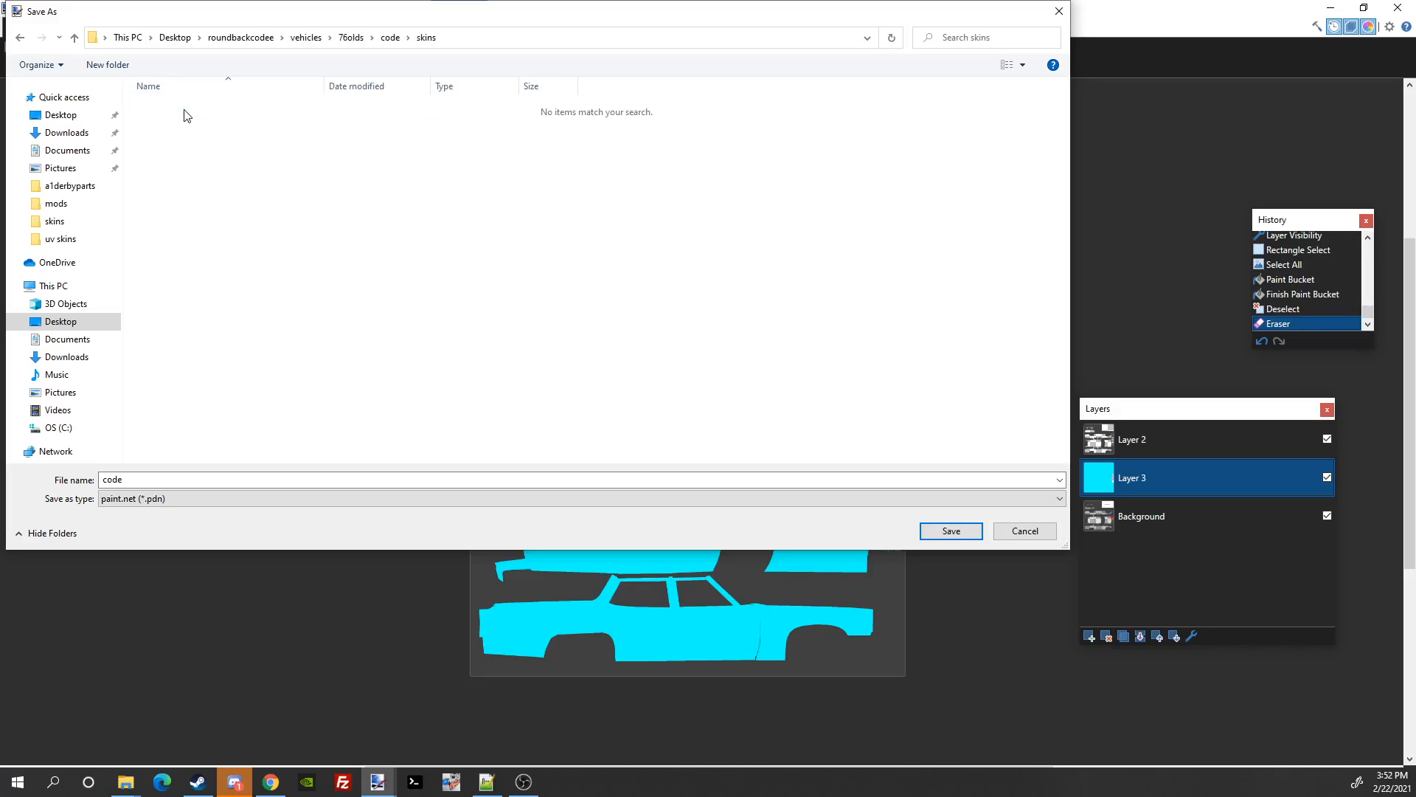
Step: Replace the file name code with myderbyskin
click(132, 480)
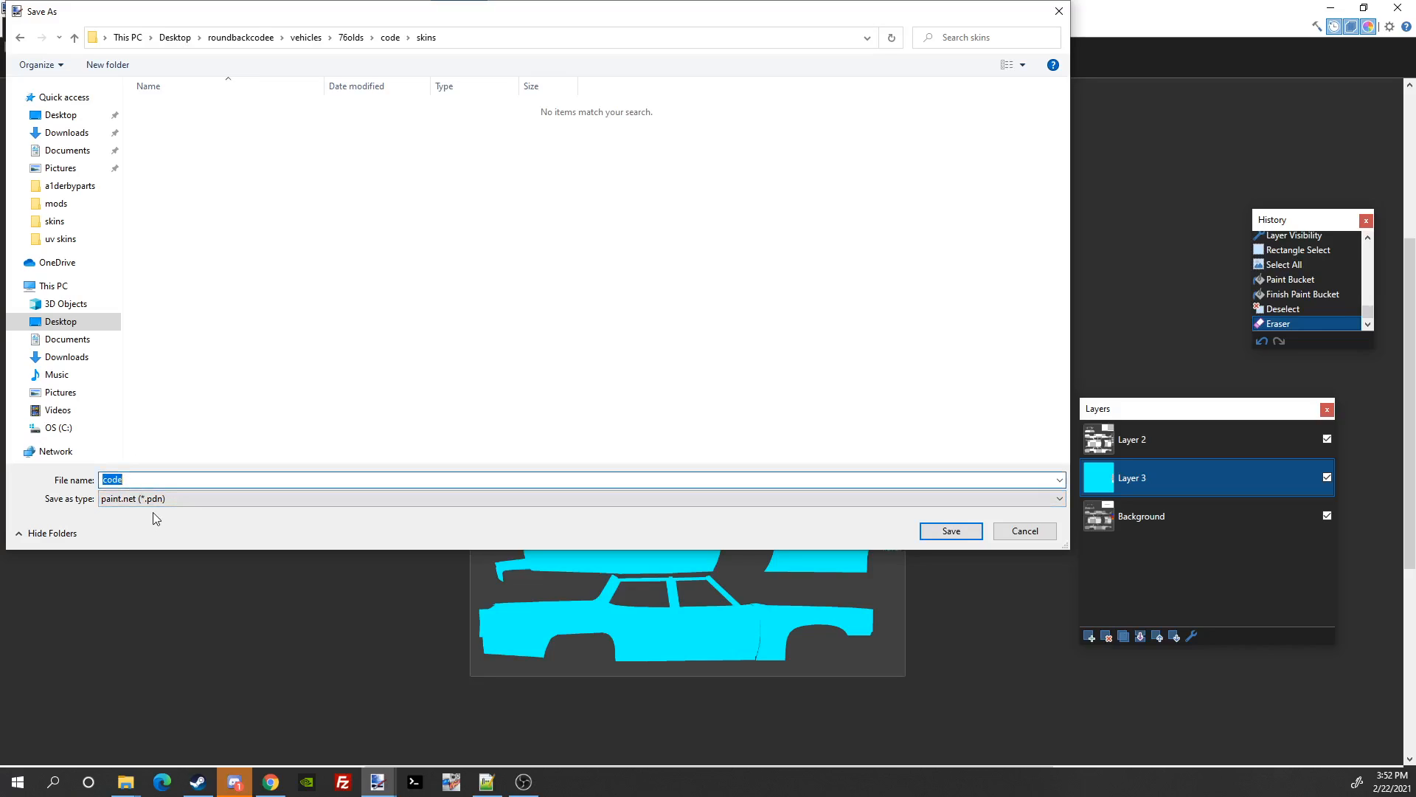
key(Right)
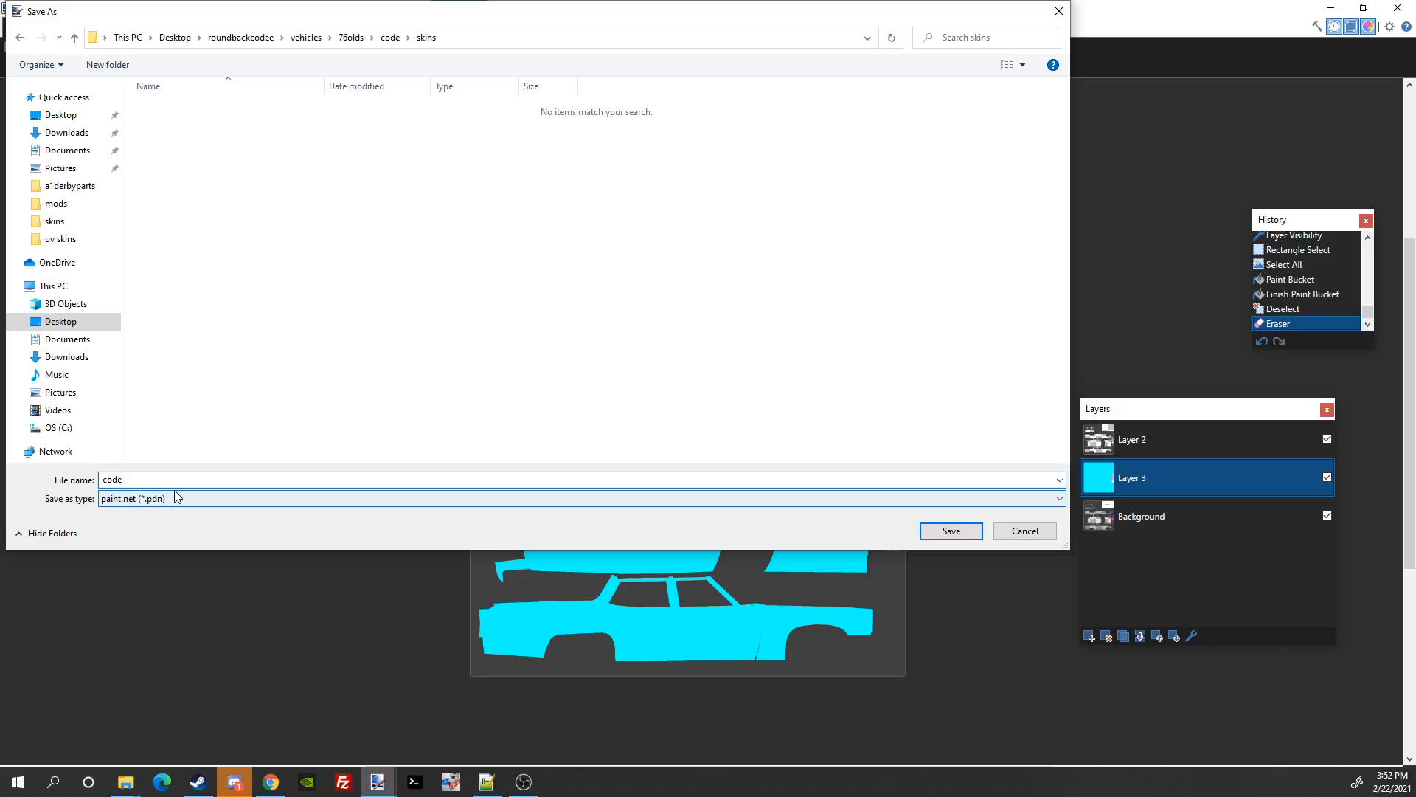
key(BackSpace)
key(BackSpace)
key(BackSpace)
key(BackSpace)
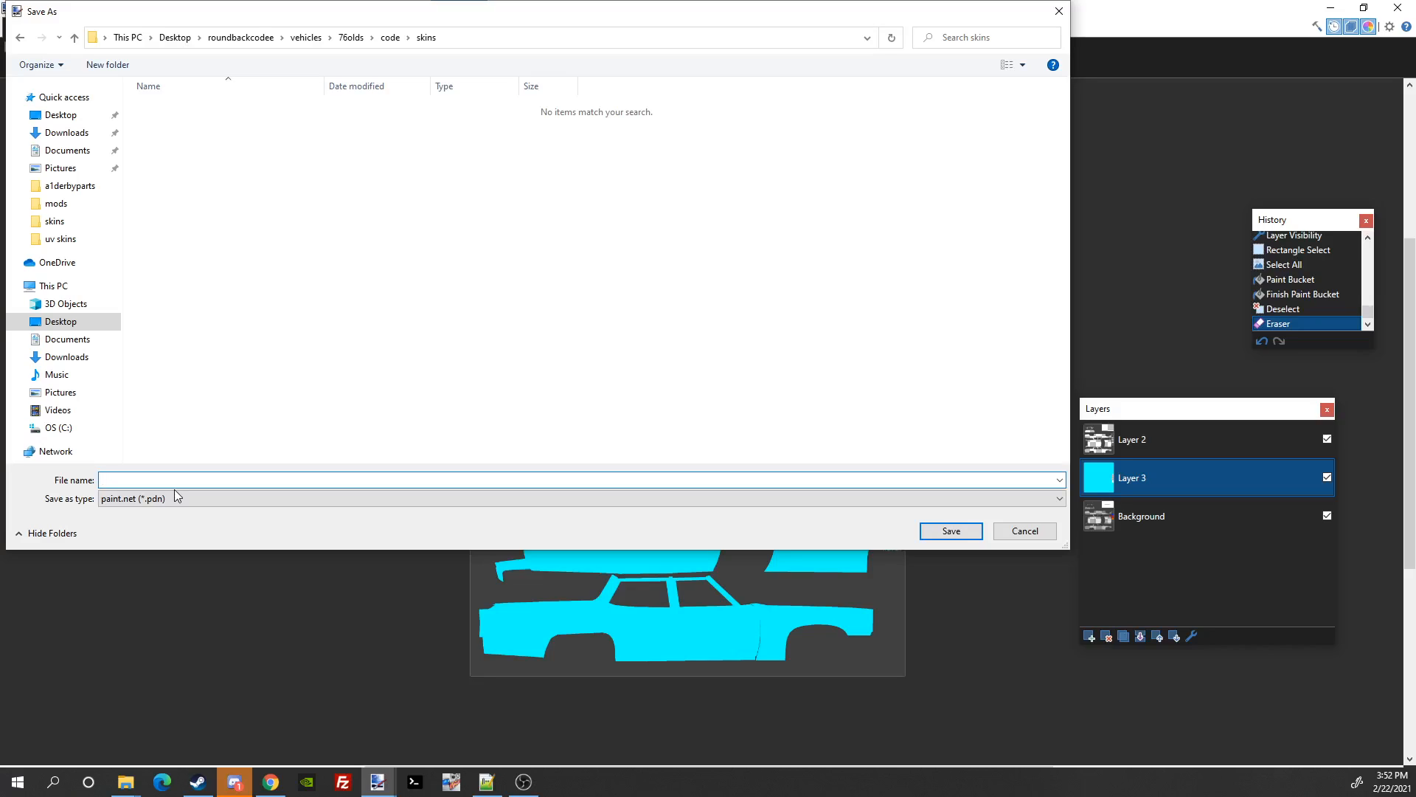
text(myderbyskin)
click(155, 498)
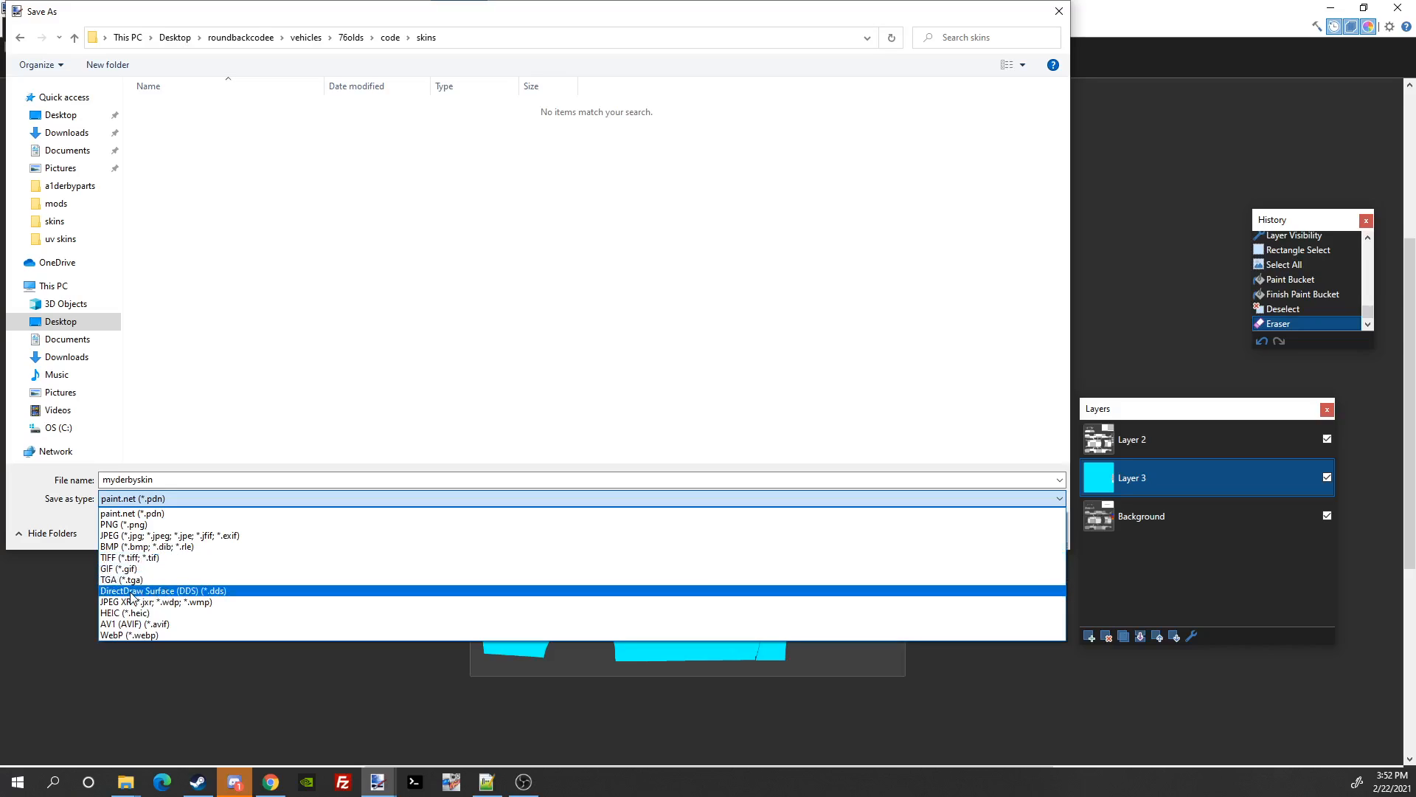
Step: Save the flattened skin as myderbyskin in DirectDraw Surface (DDS) format, then minimize paint.net
click(204, 591)
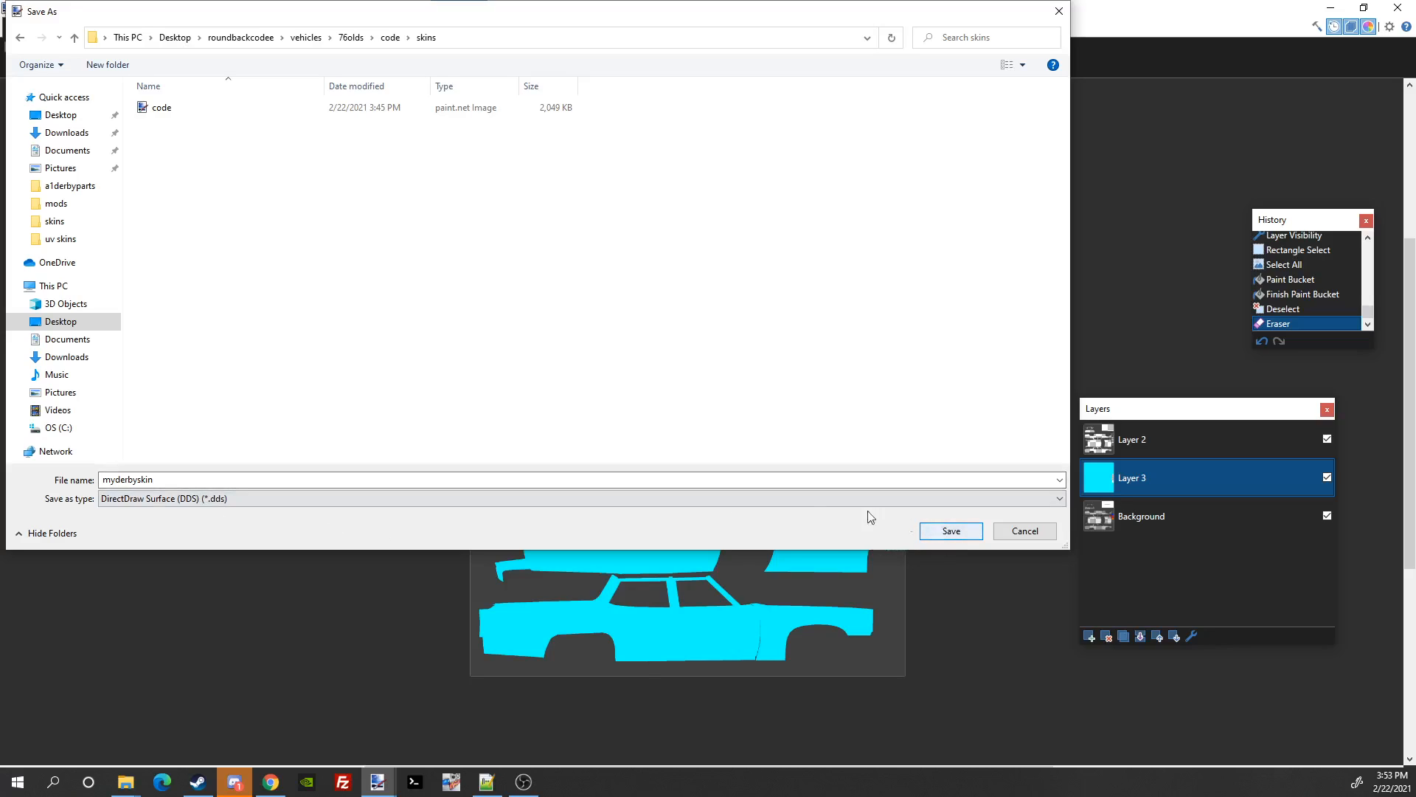
click(941, 532)
click(478, 411)
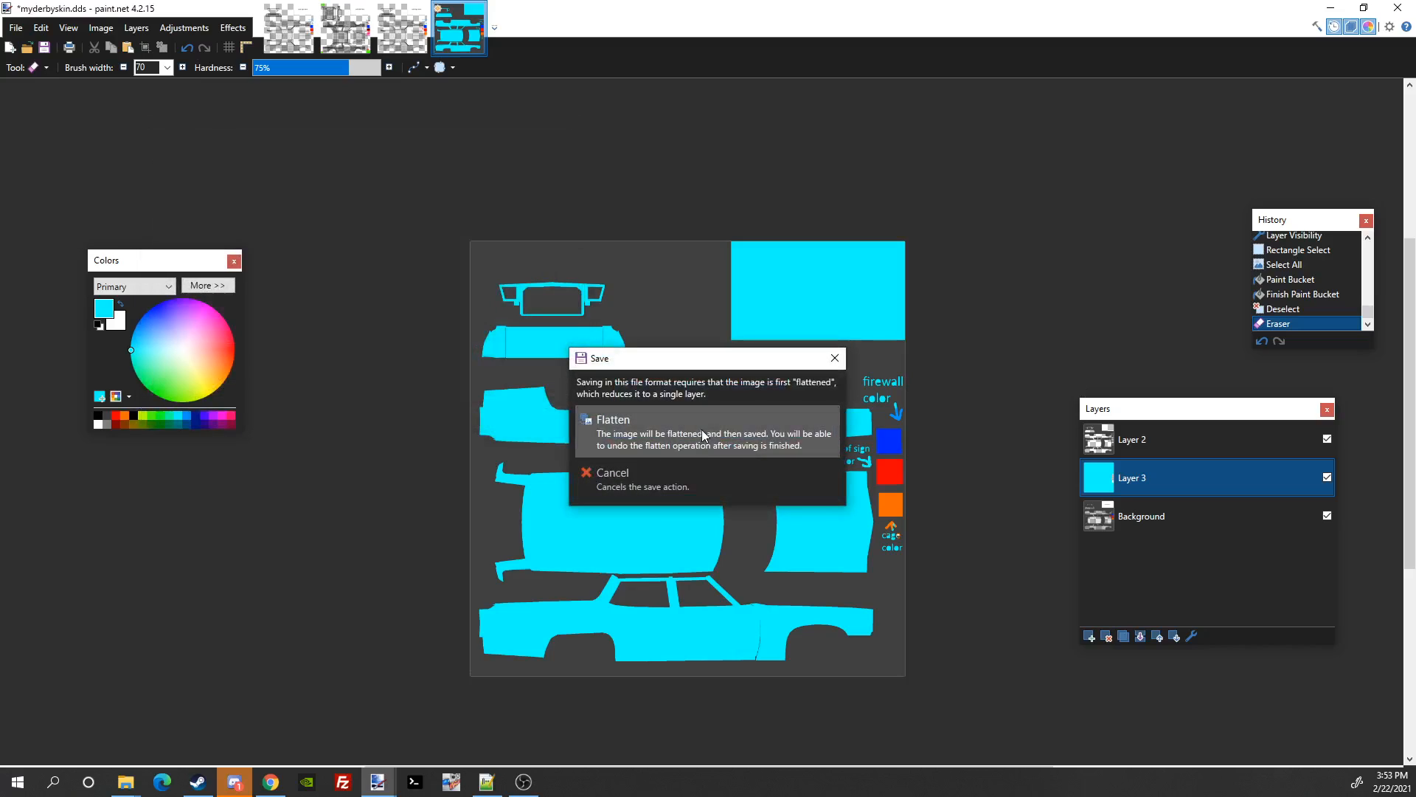
click(701, 439)
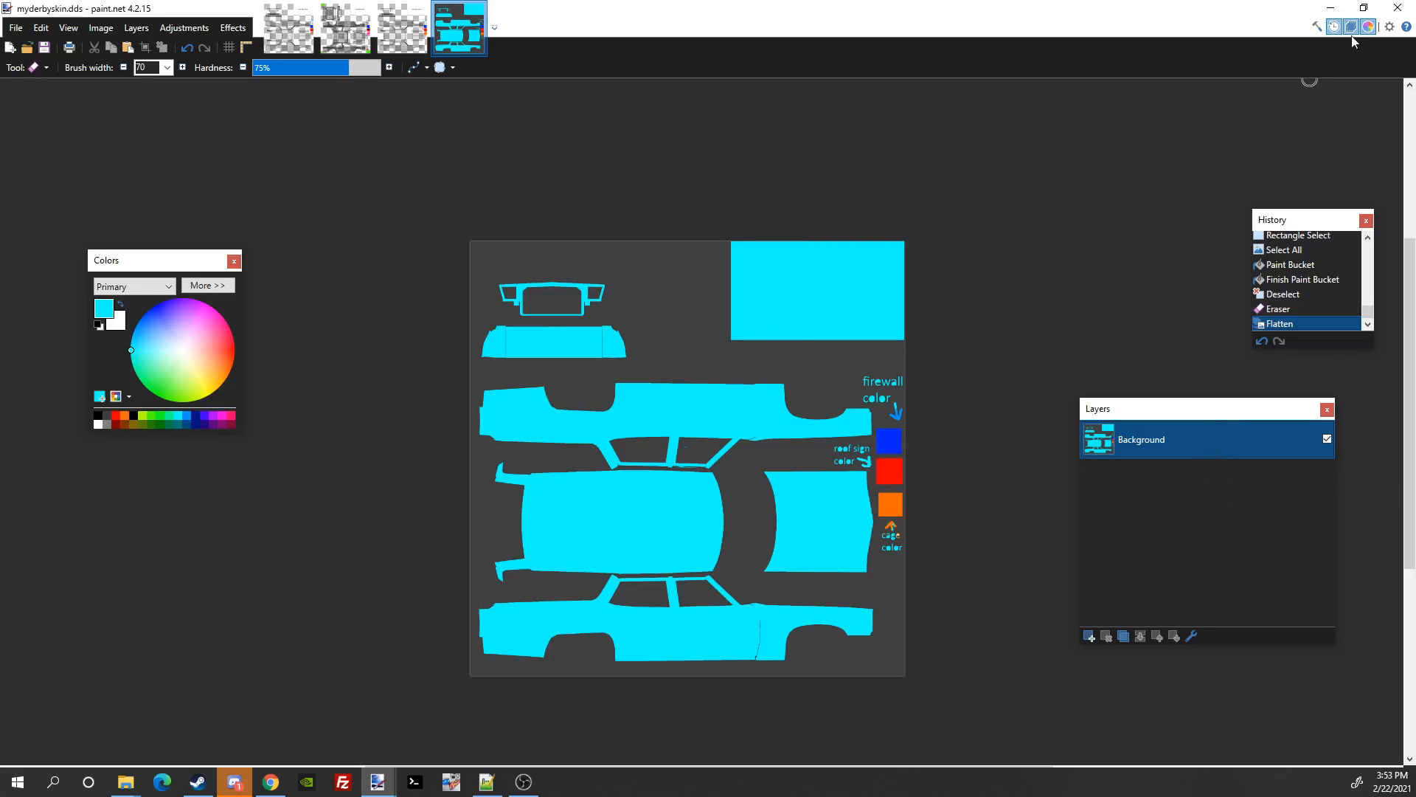
click(1330, 7)
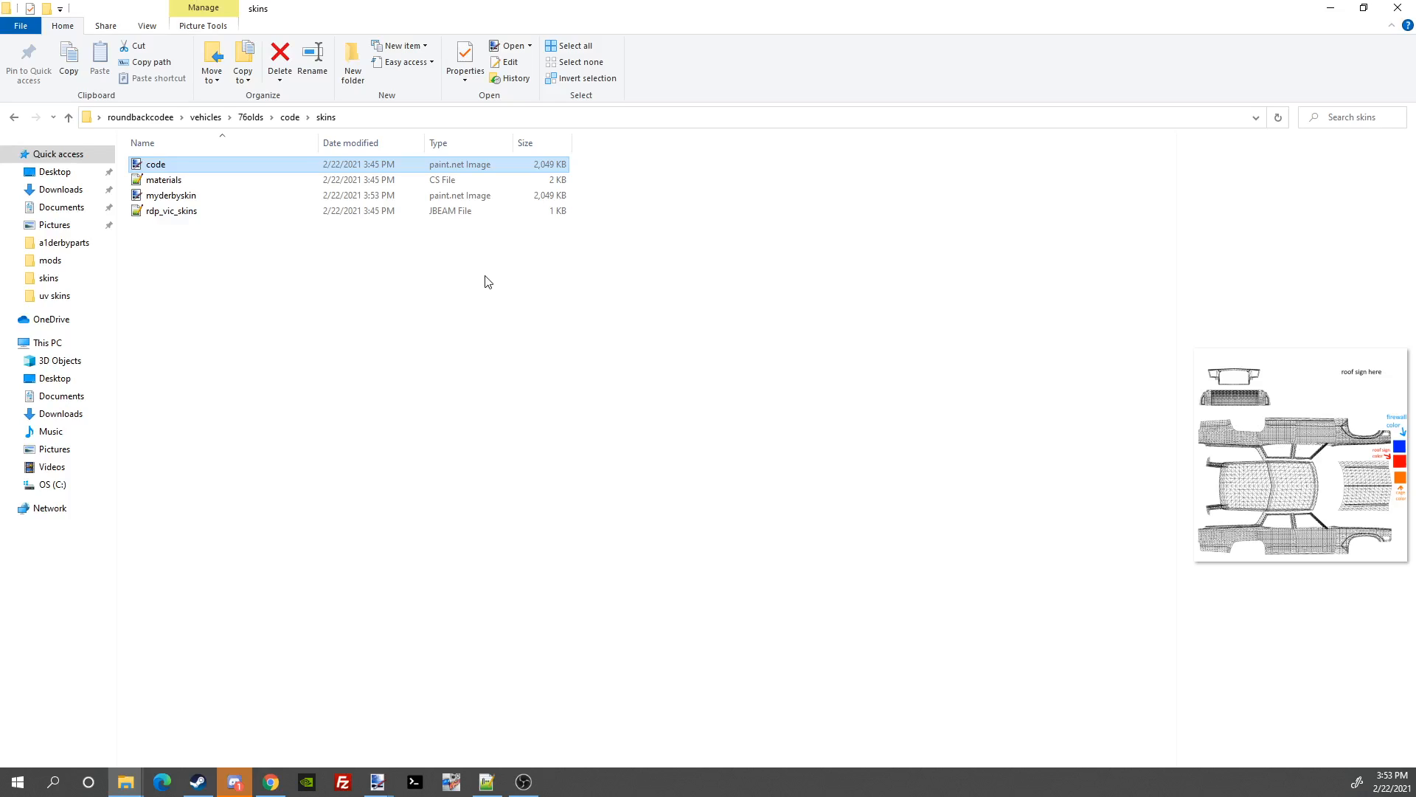
Step: Delete the old code image from the skins folder and open materials.cs in Notepad++
right_click(269, 169)
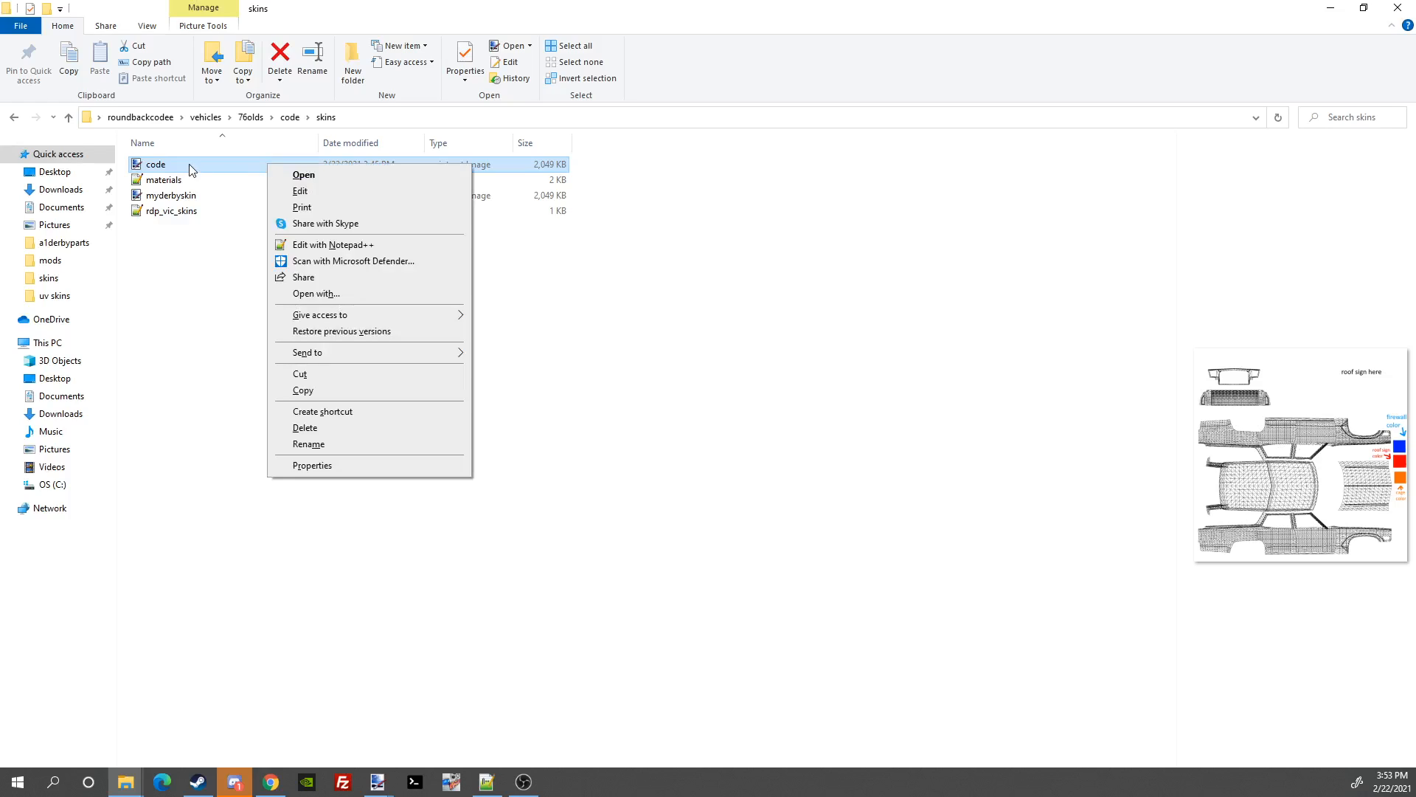
click(352, 431)
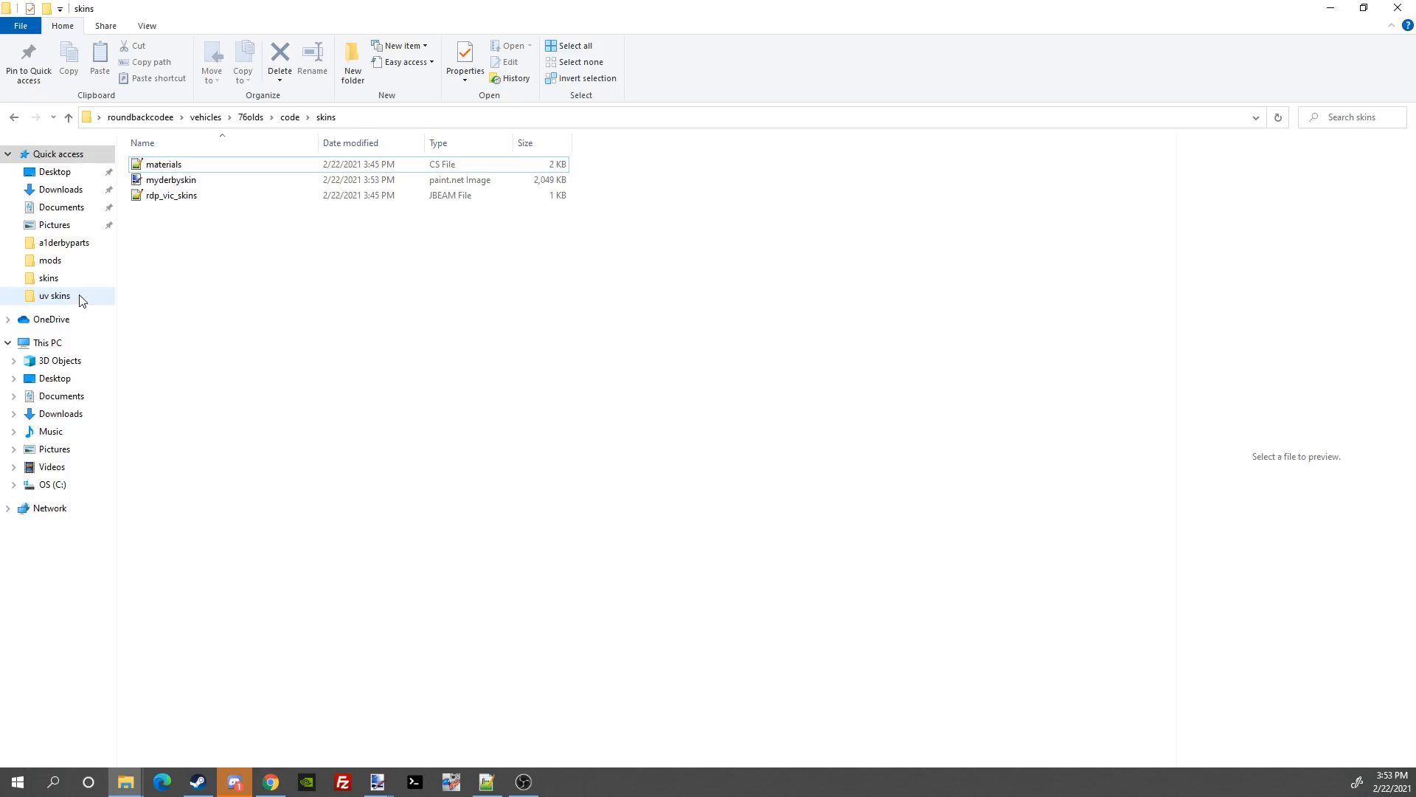
click(56, 296)
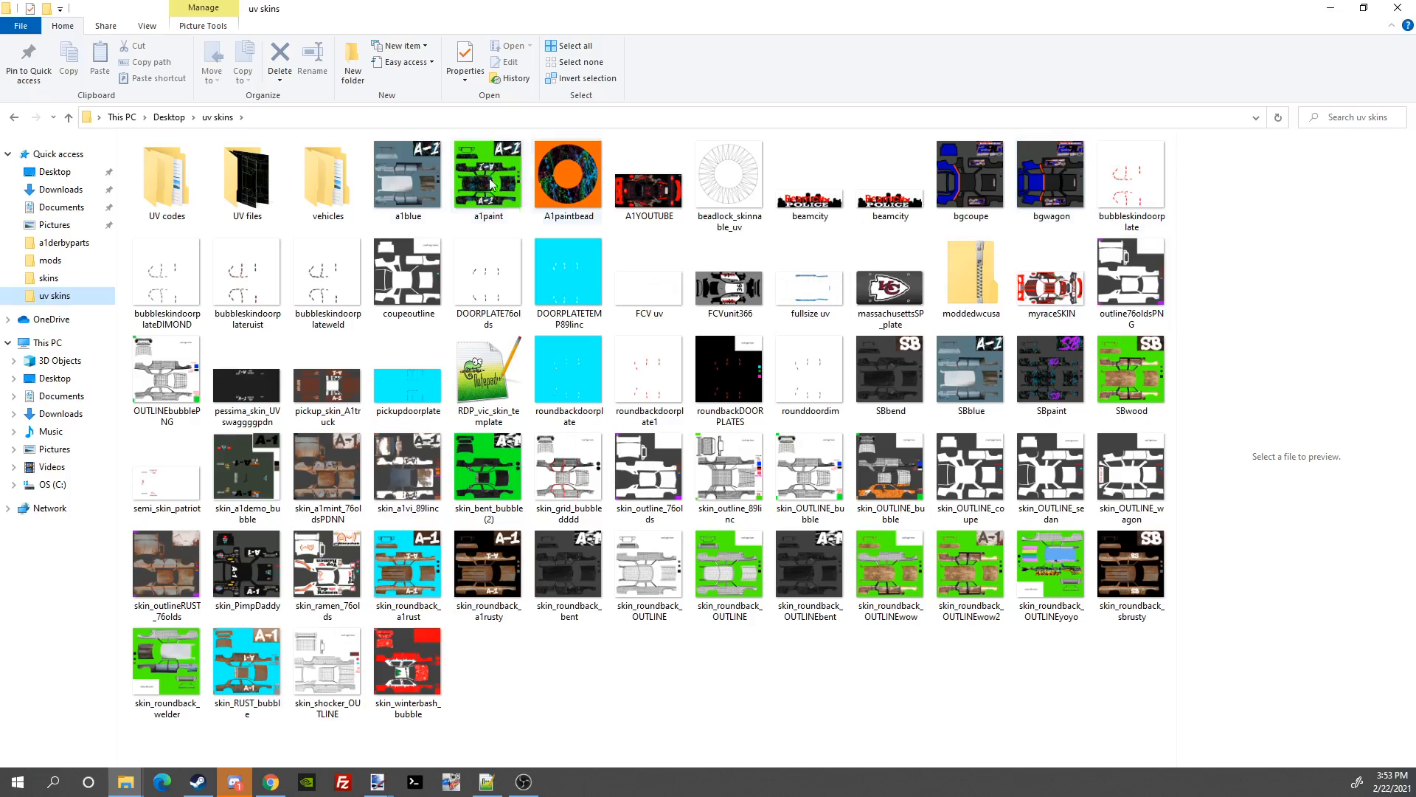
click(20, 118)
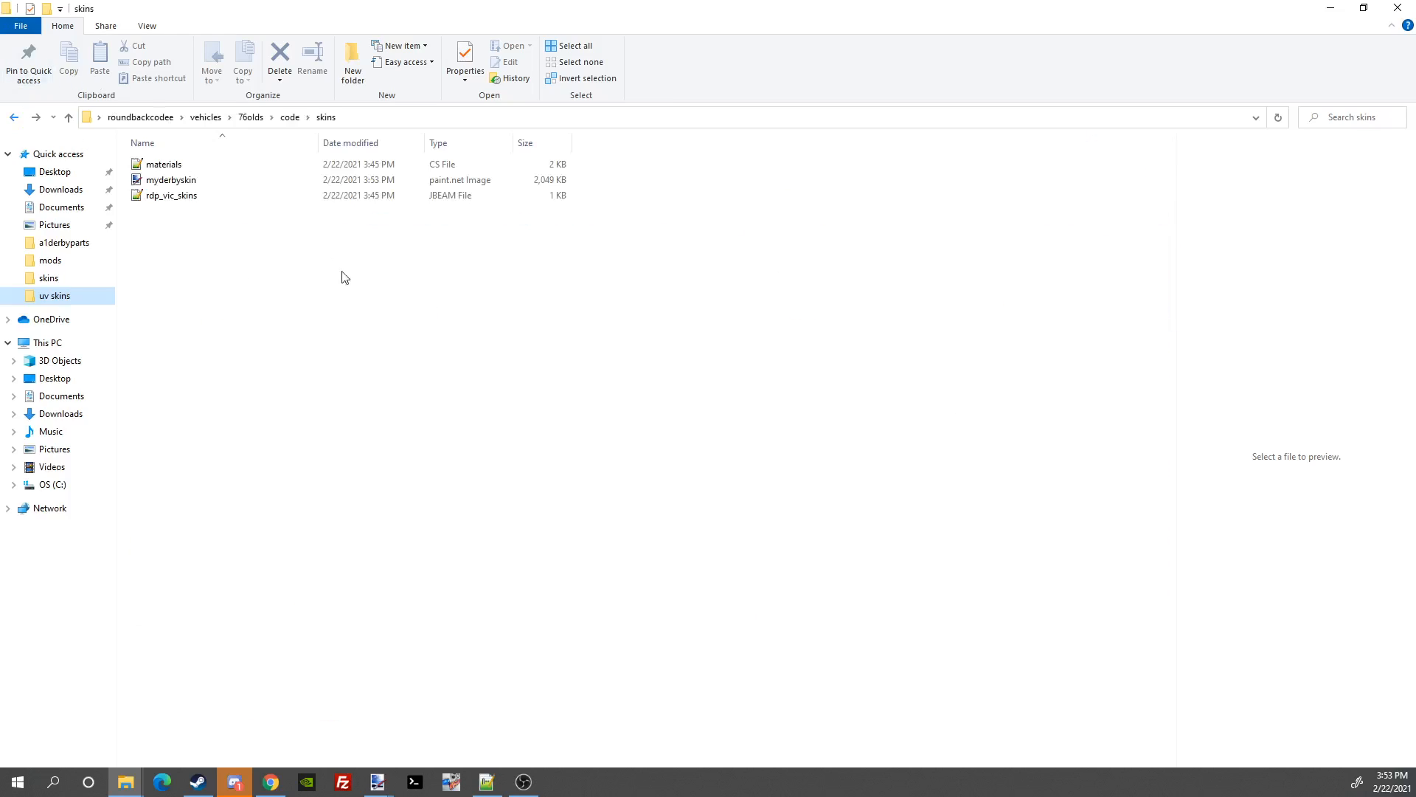
double_click(220, 163)
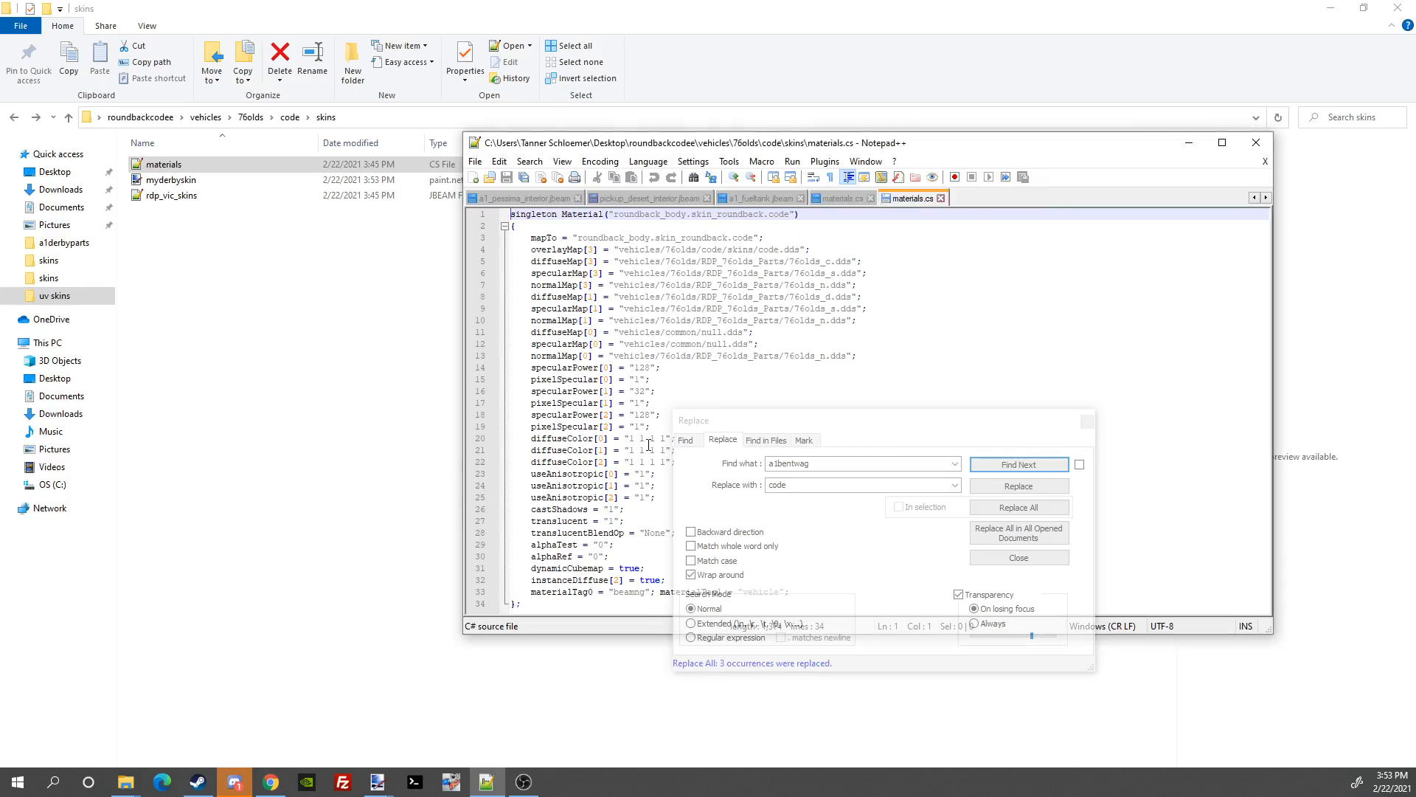
Step: Replace every 'code' with 'myderbyskin' throughout materials.cs
click(860, 432)
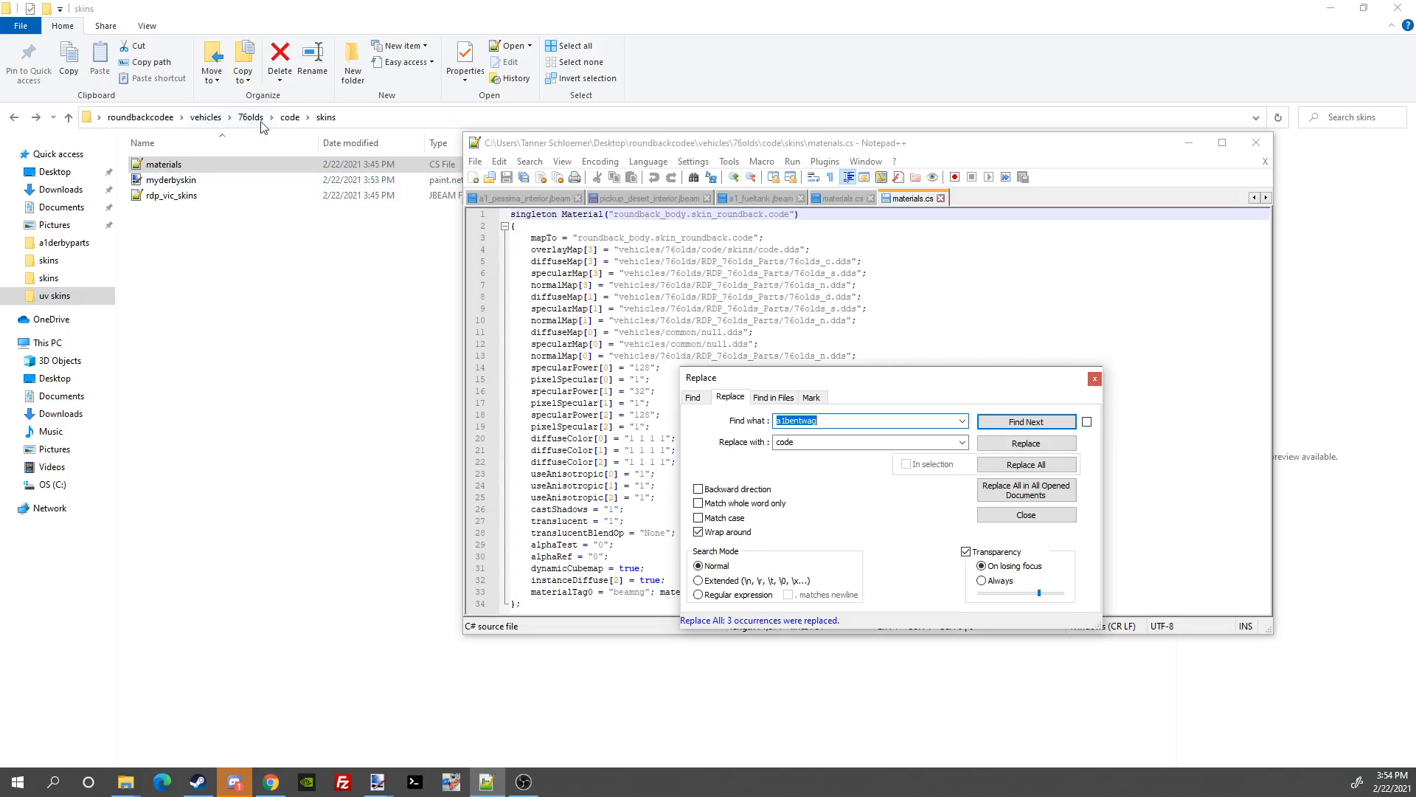
click(900, 422)
key(BackSpace)
key(BackSpace)
key(BackSpace)
key(BackSpace)
key(BackSpace)
key(BackSpace)
double_click(873, 438)
key(BackSpace)
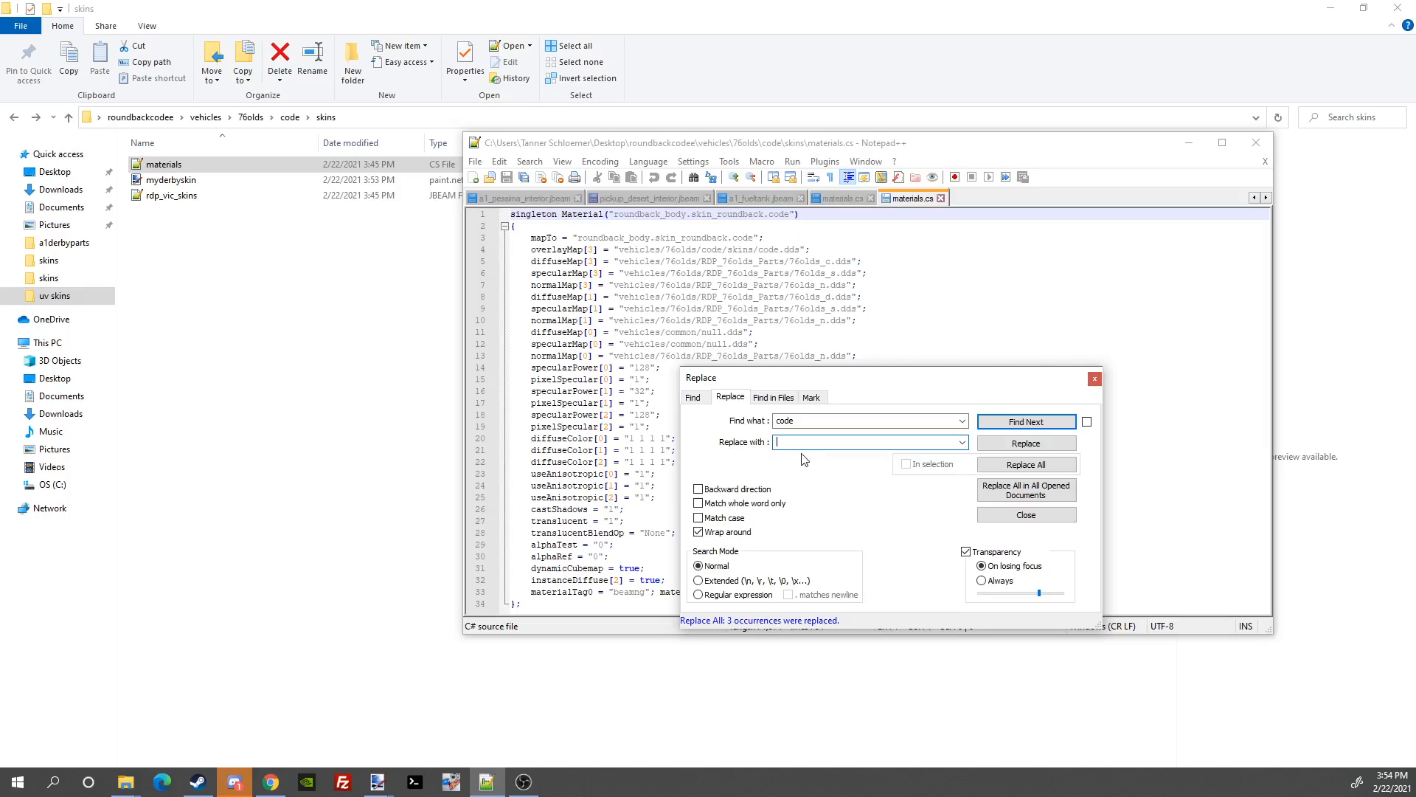
text(mu)
click(1033, 466)
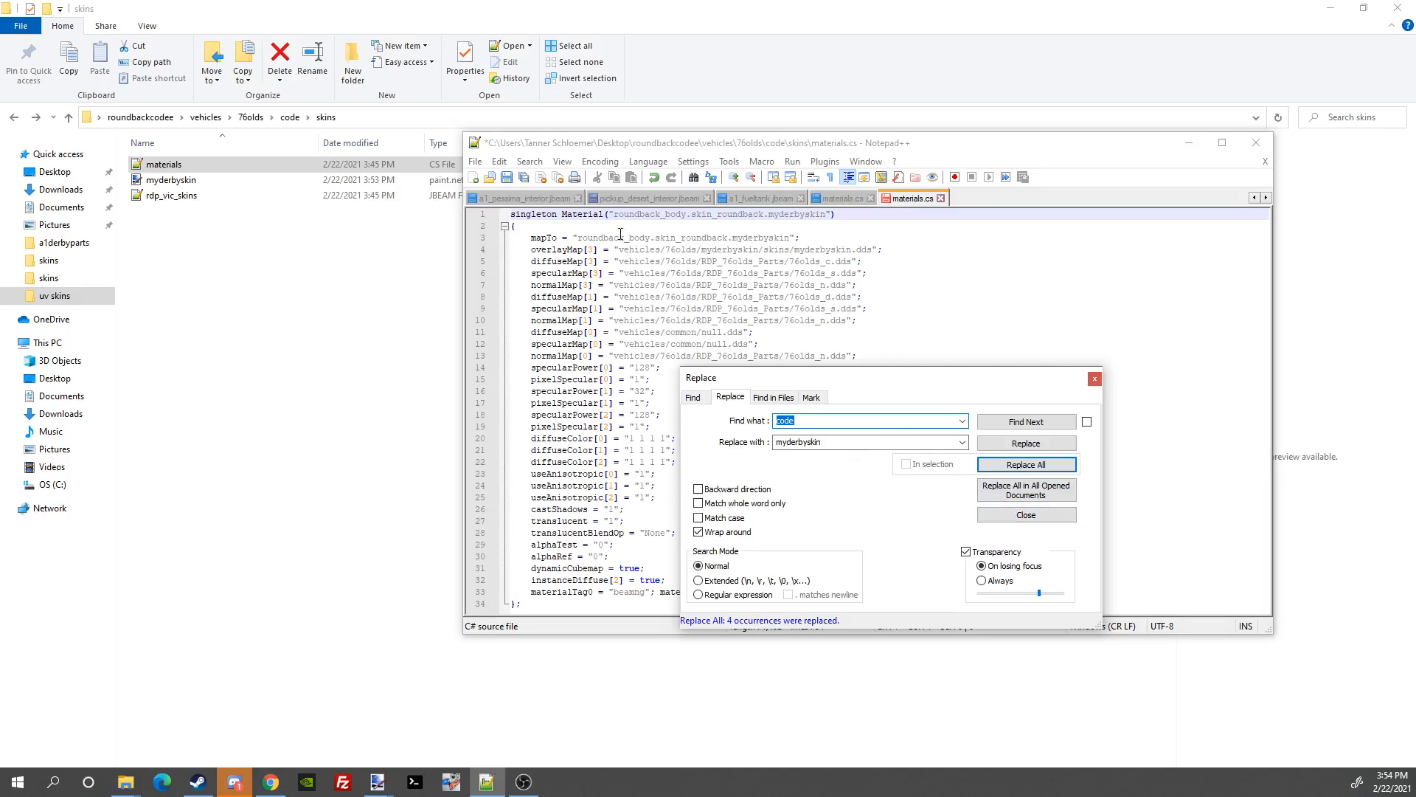
Step: Save materials.cs and minimize Notepad++ to show the skins folder
click(476, 162)
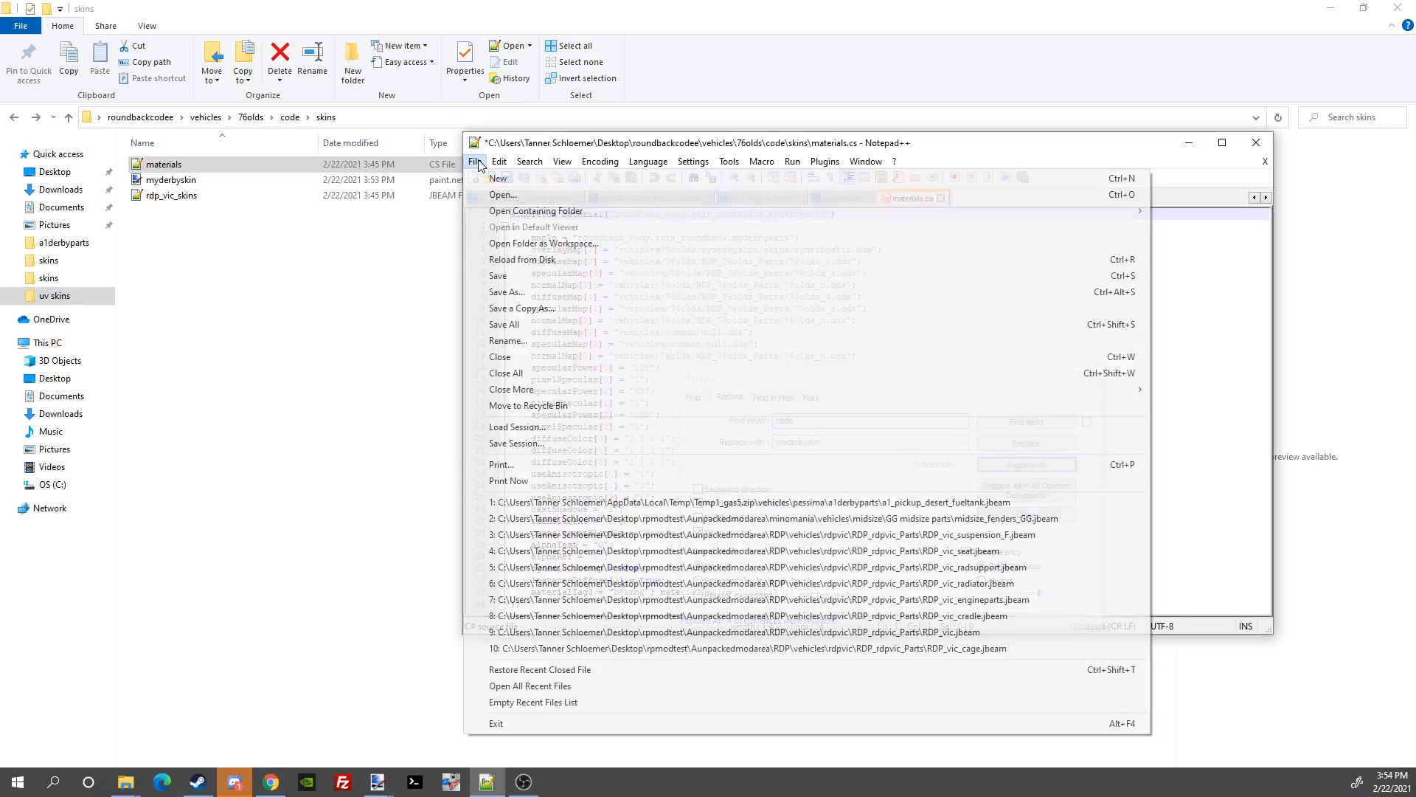
click(509, 279)
click(1189, 142)
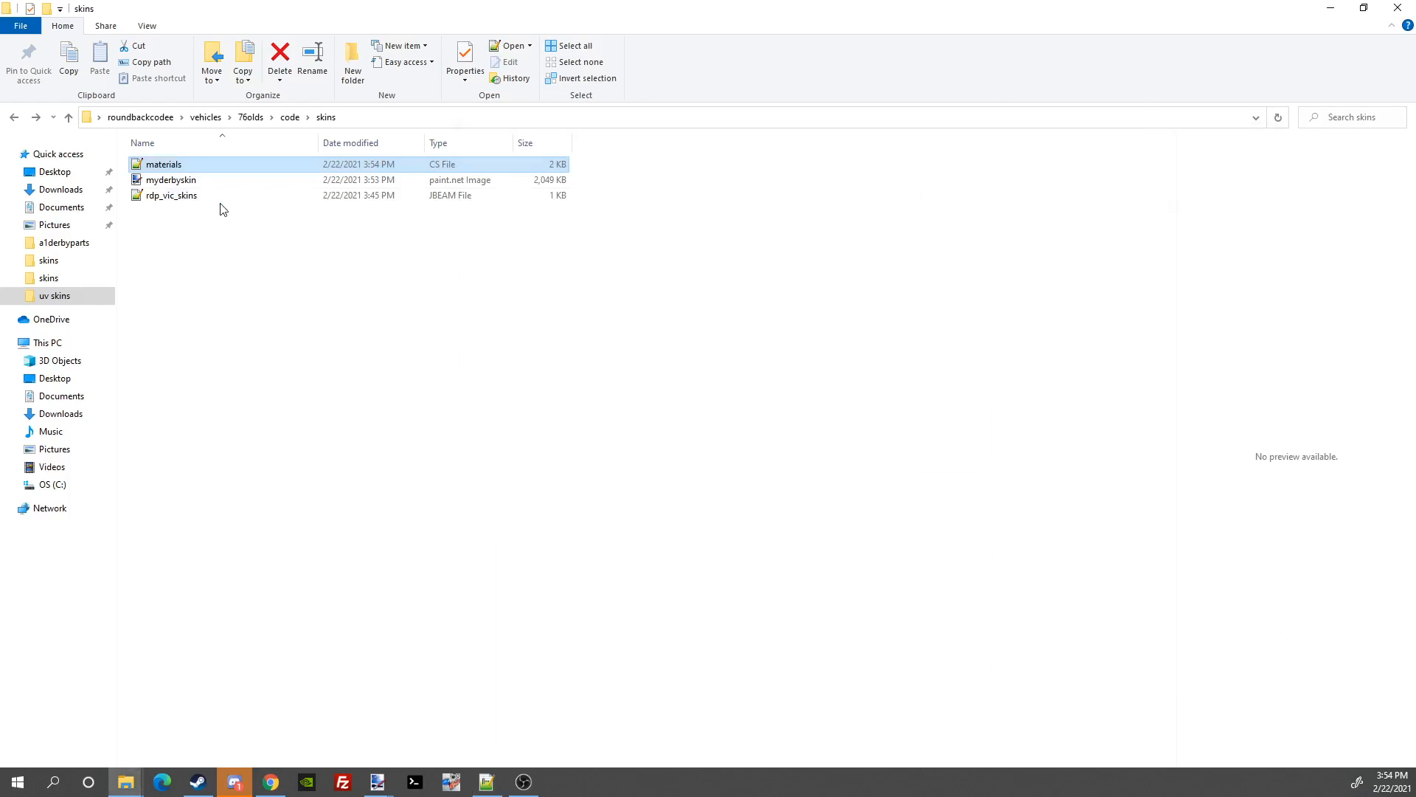
Step: Open rdp_vic_skins.jbeam and replace every 'code' with myderbyskin using Replace All
click(213, 203)
double_click(213, 203)
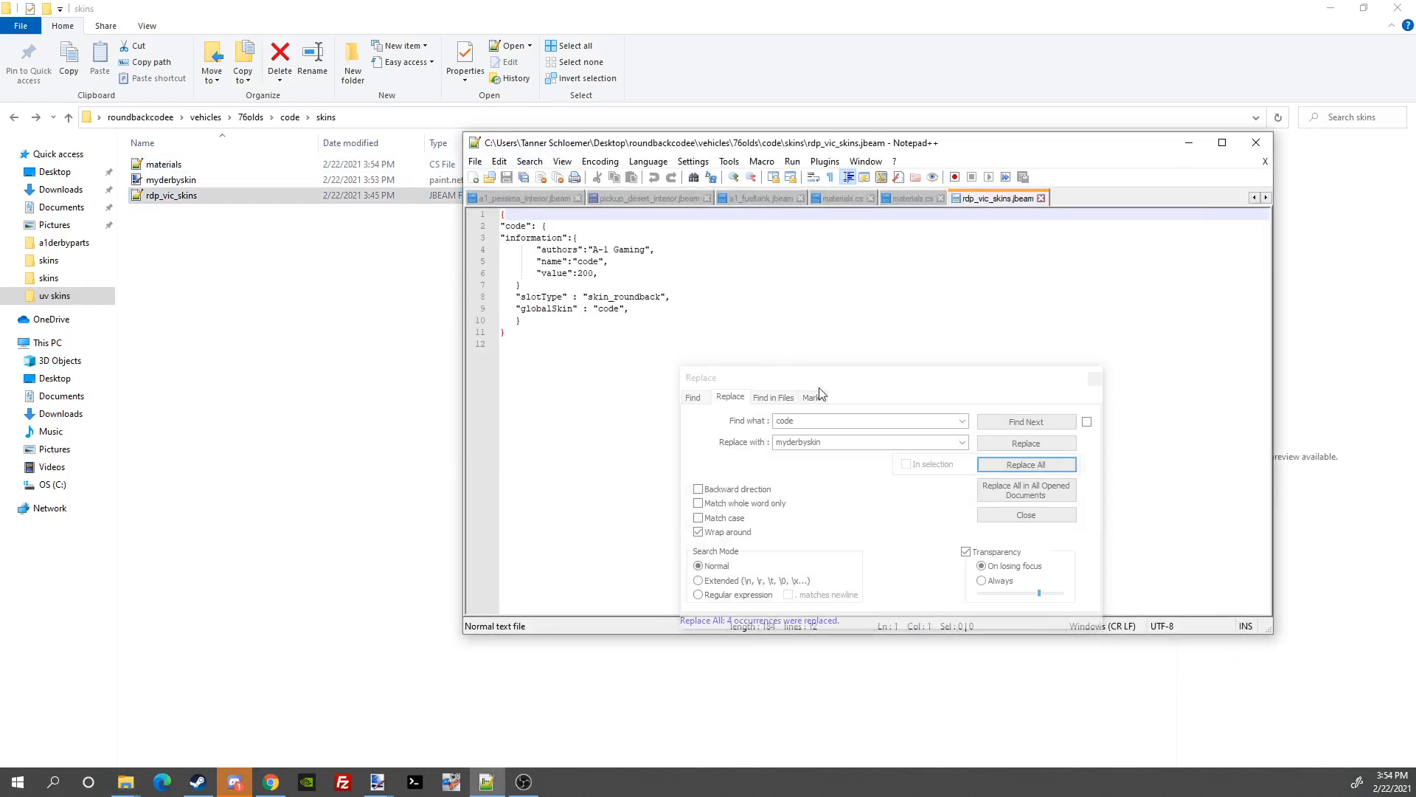
click(846, 392)
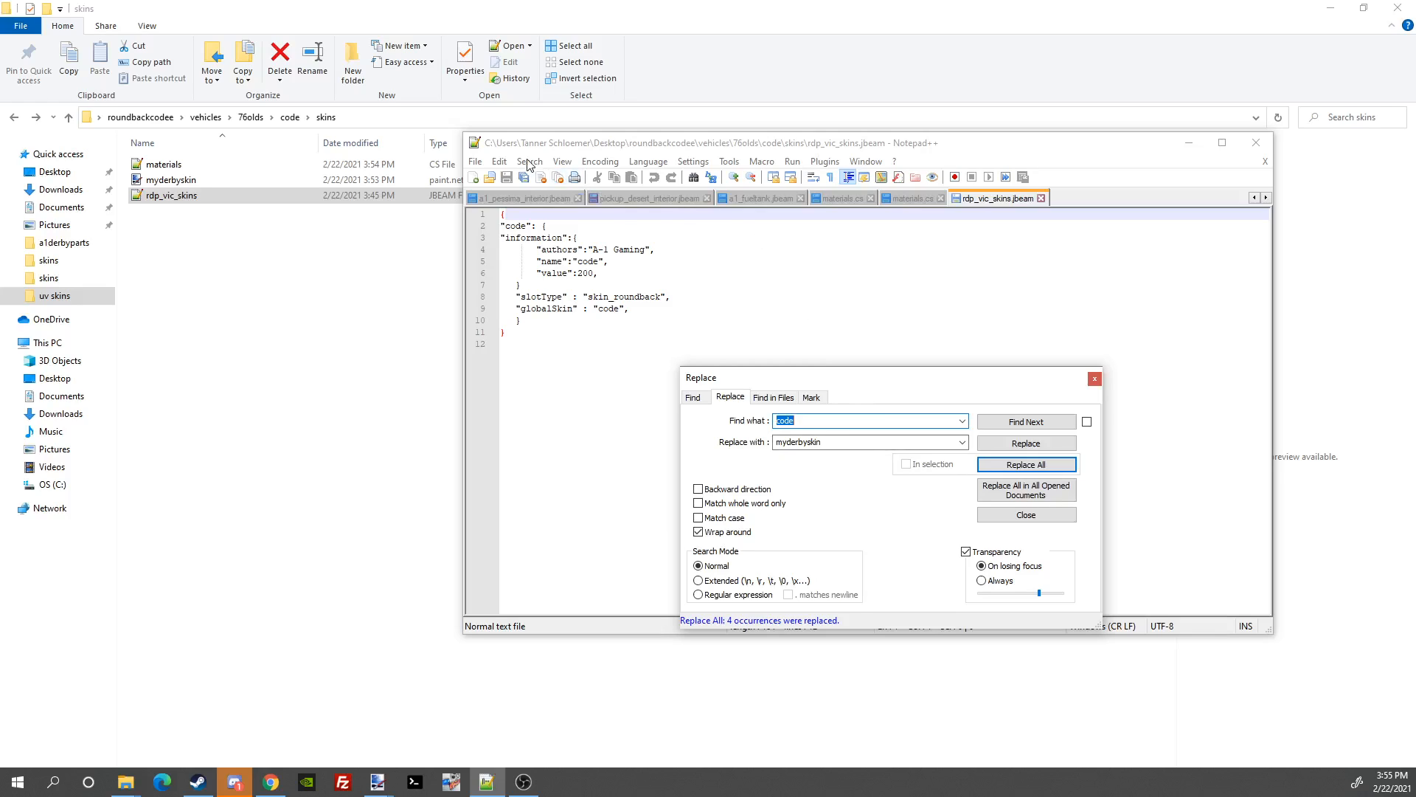
drag(905, 386, 987, 325)
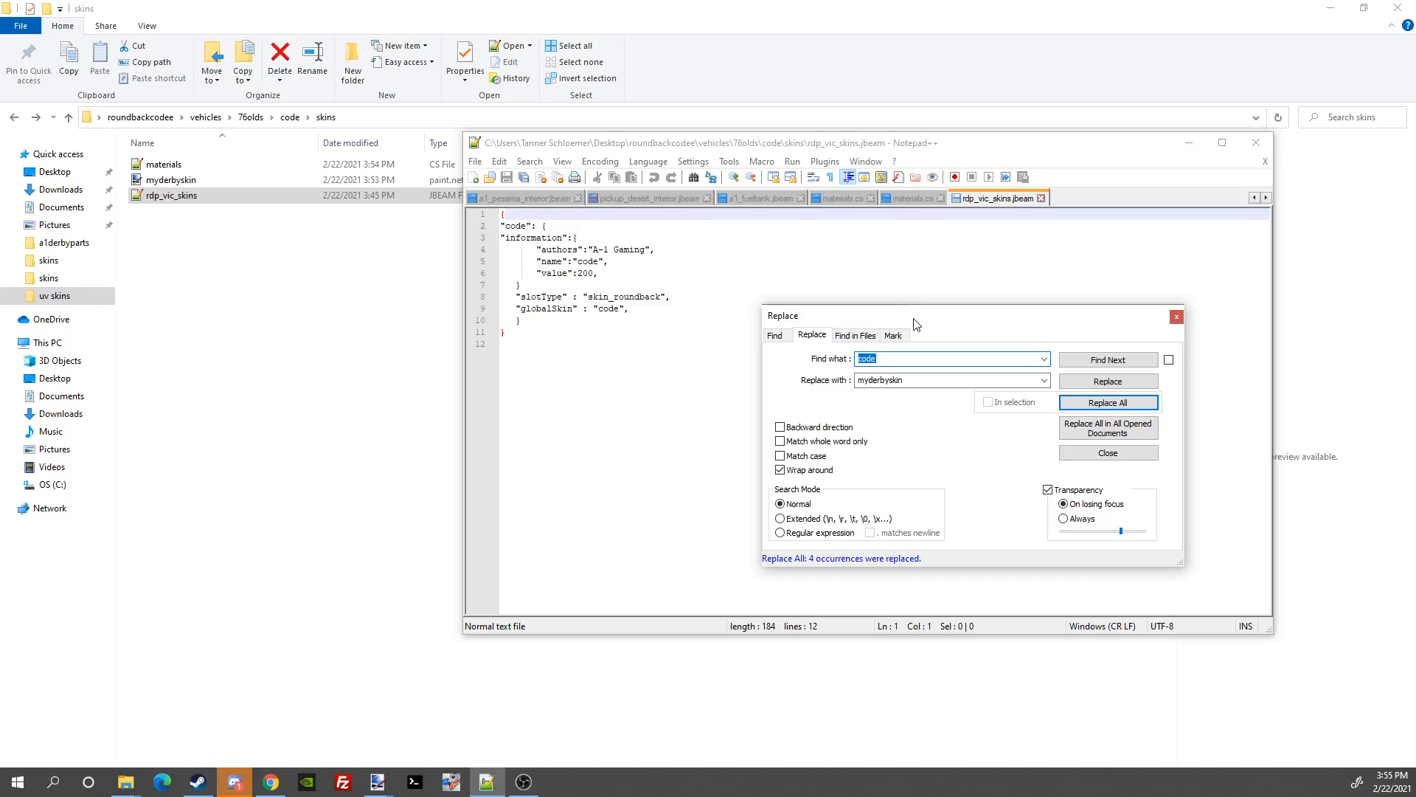
mouse_move(959, 328)
mouse_down()
mouse_move(795, 308)
mouse_move(969, 334)
mouse_up()
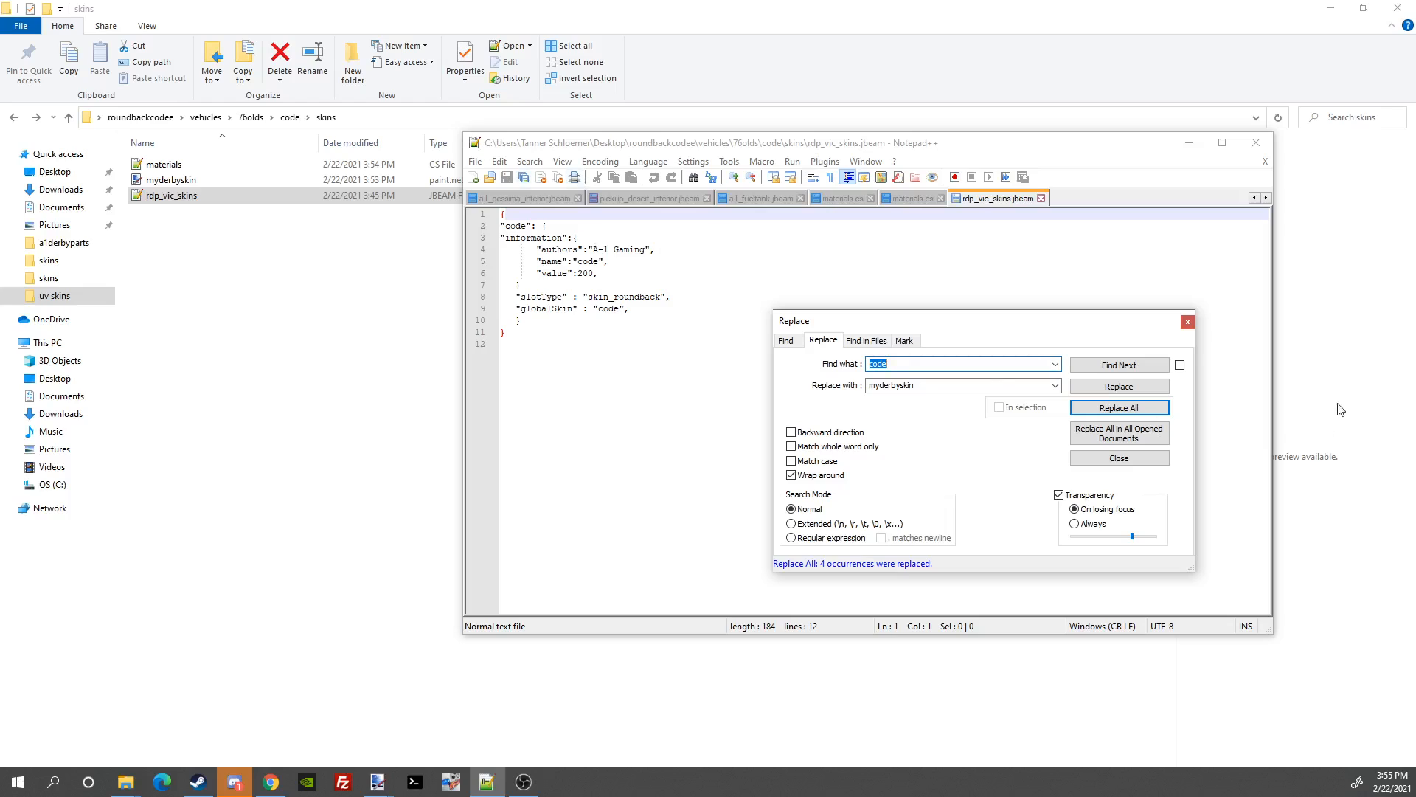
click(1187, 321)
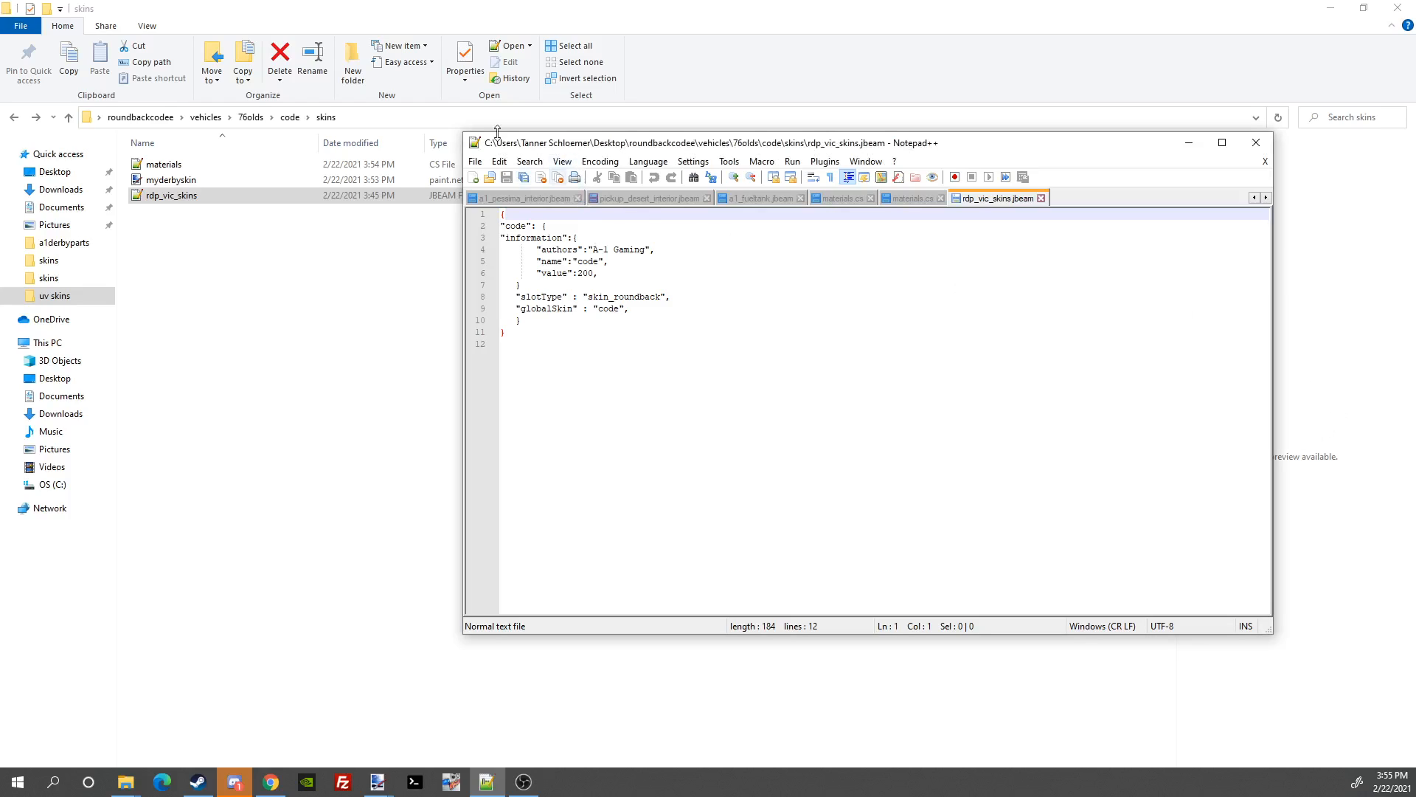
click(530, 160)
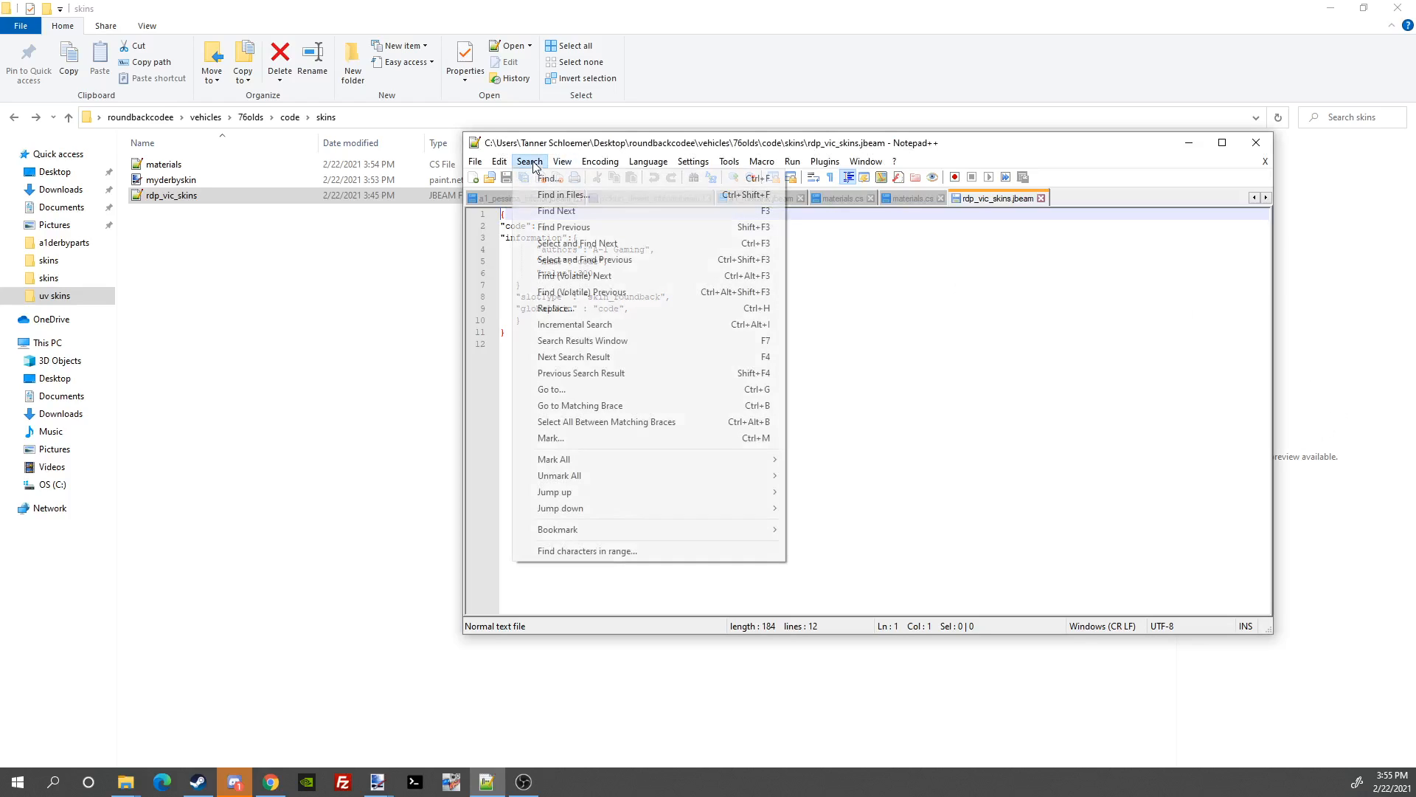
click(578, 308)
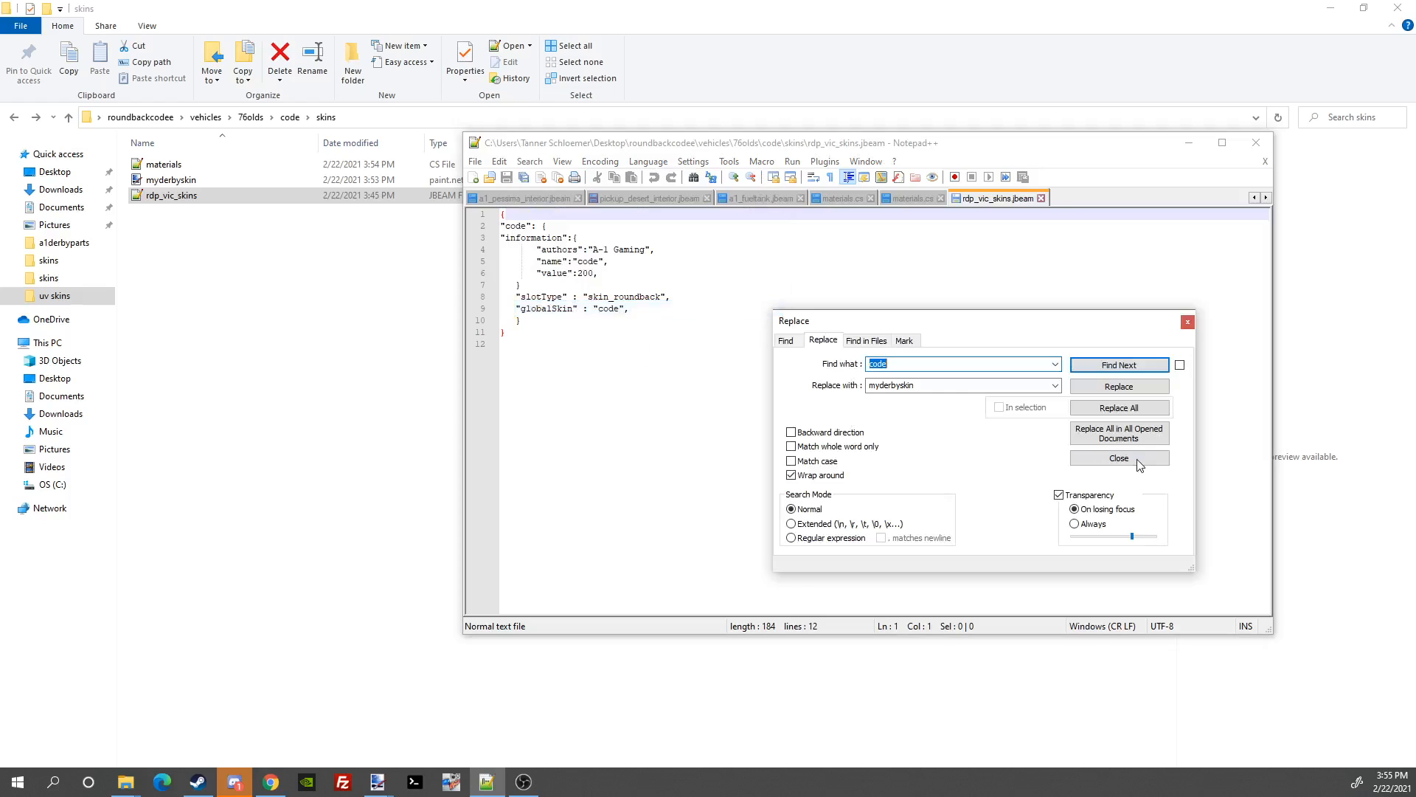
click(923, 364)
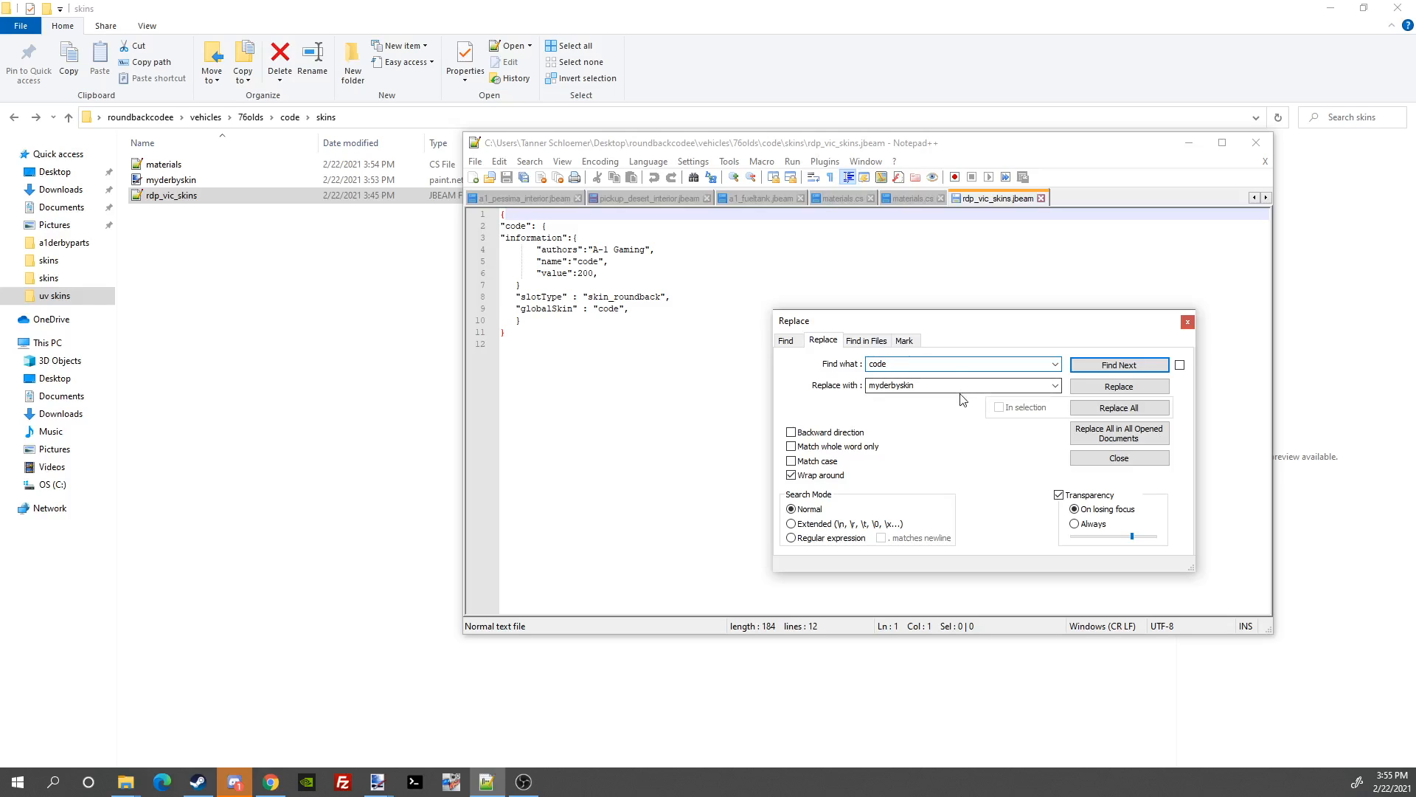
click(1113, 407)
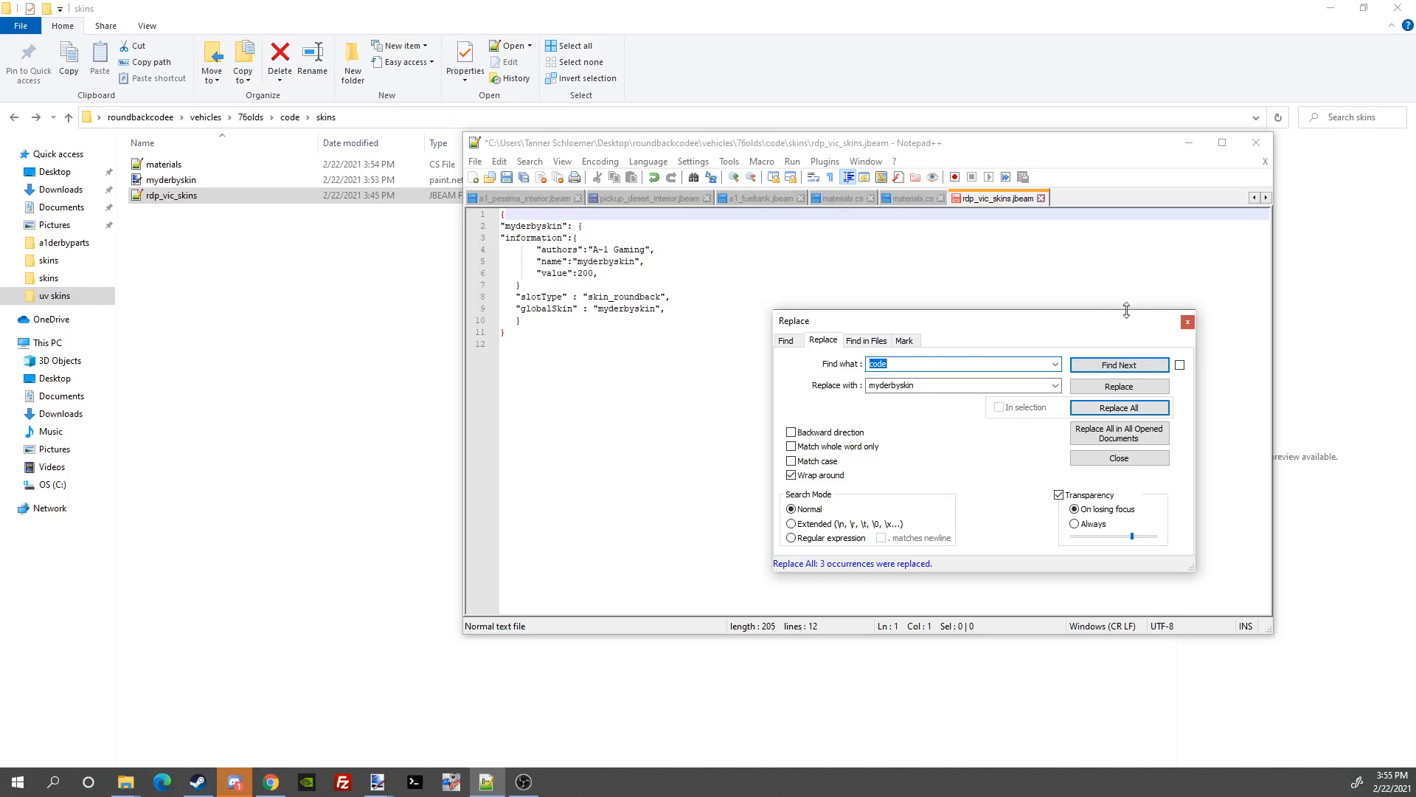
click(1187, 323)
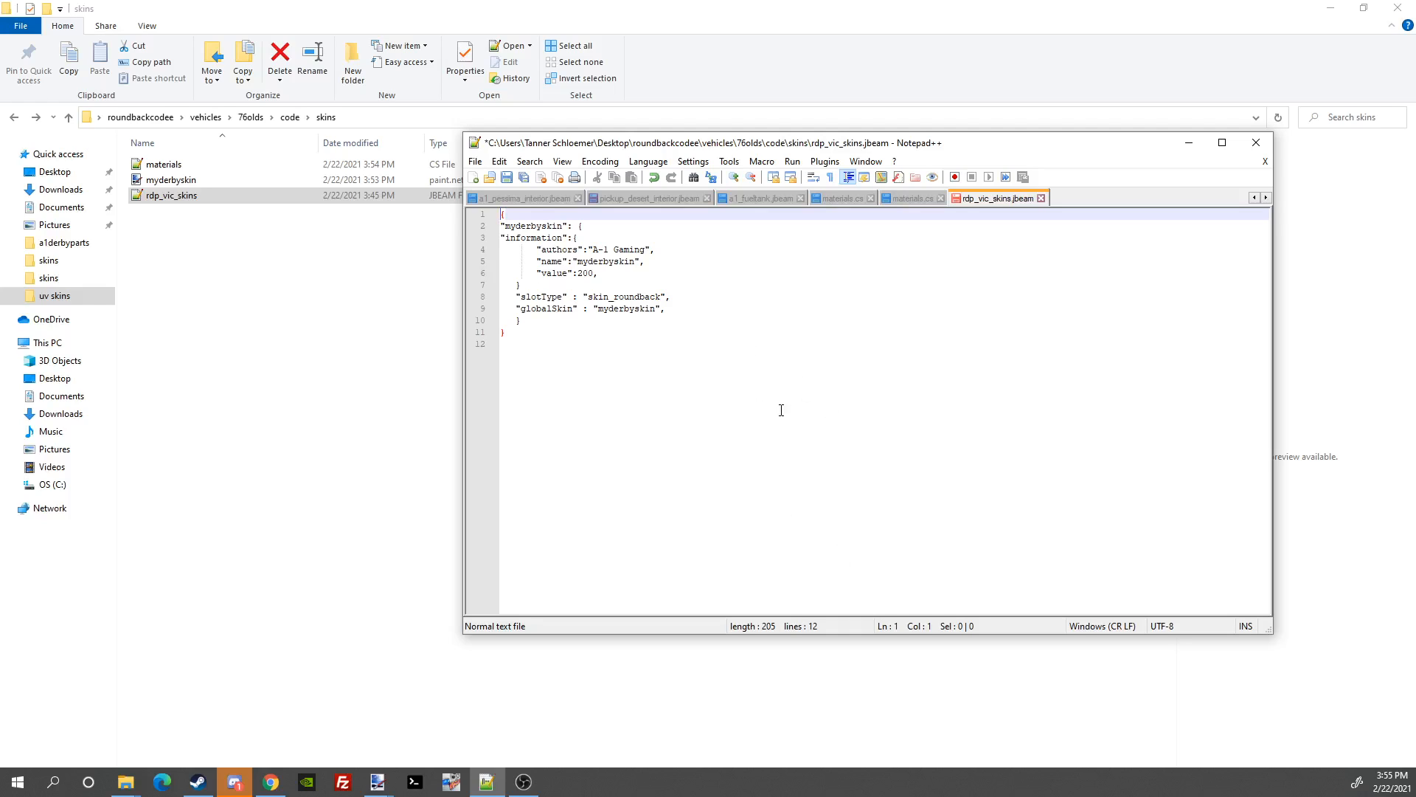
Step: Change the skin name to 'my derby skin' and the value from 200 to 20, then save
scroll(716, 380, up, 7)
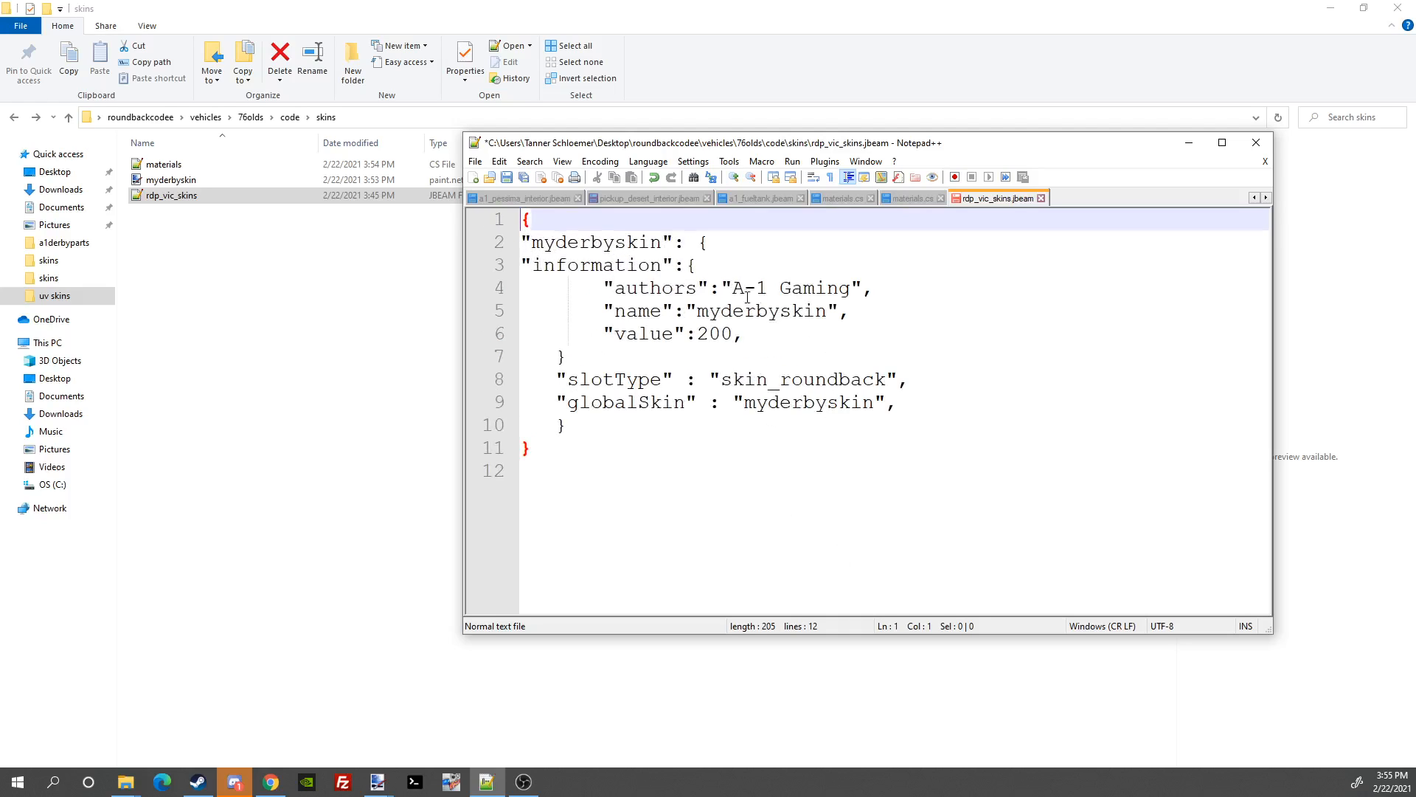
triple_click(853, 290)
click(852, 290)
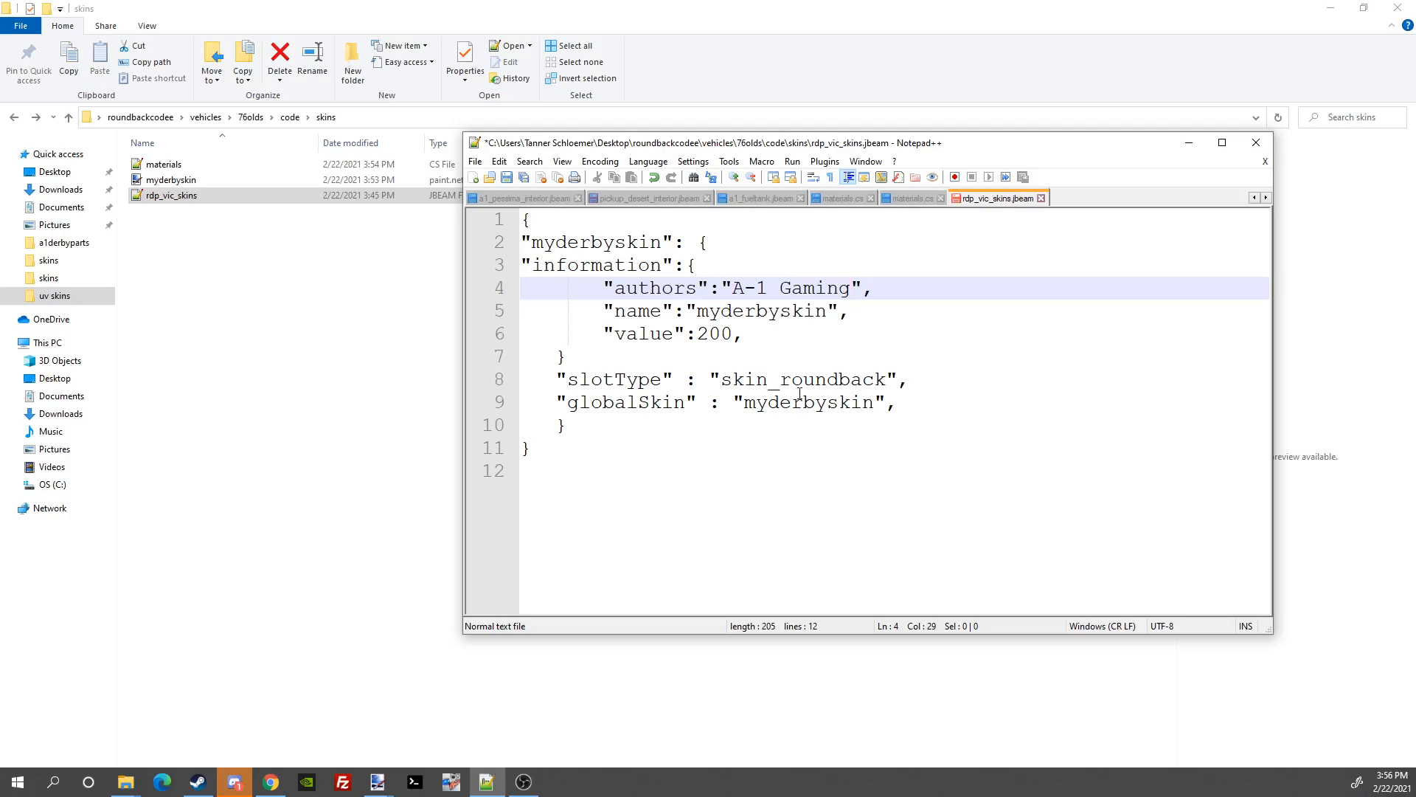
click(804, 312)
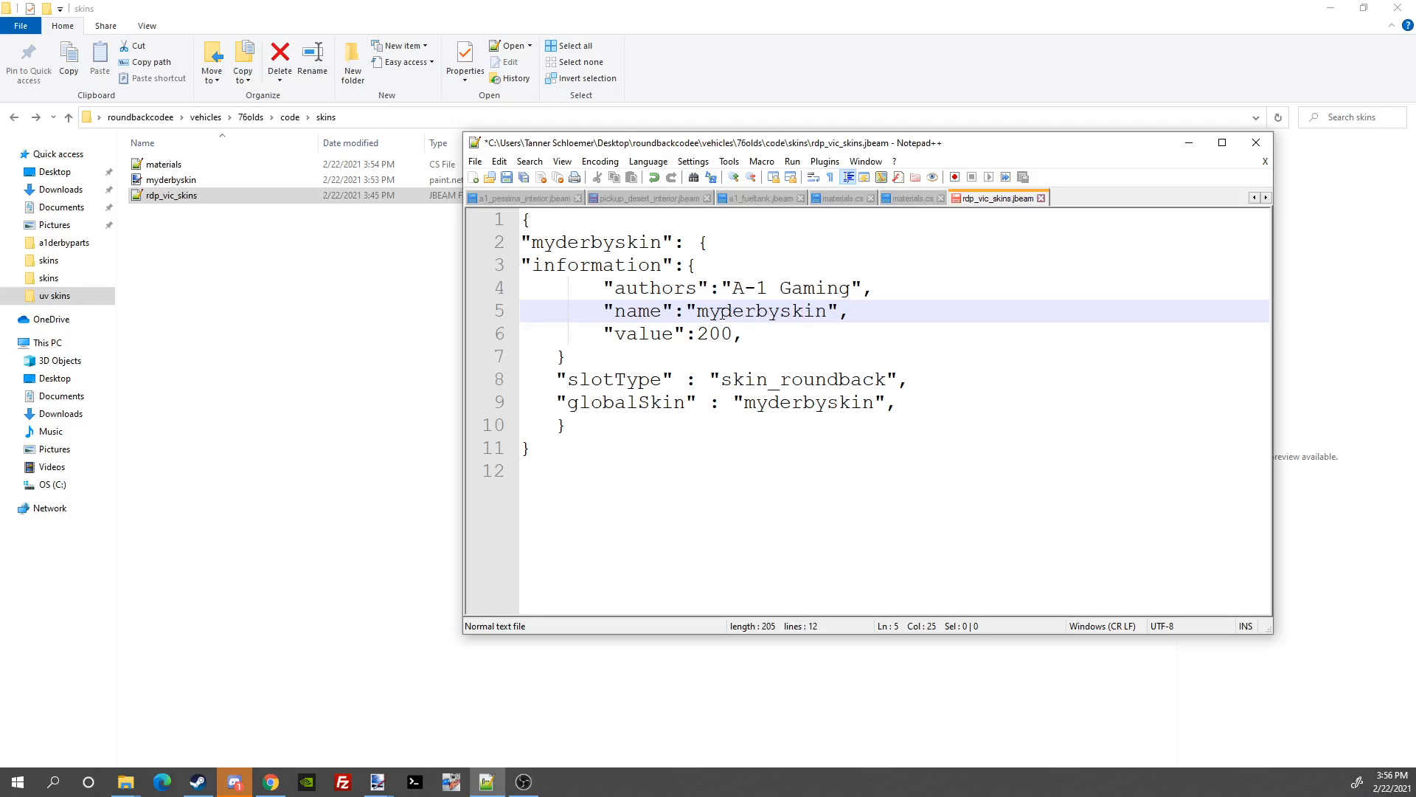
click(792, 311)
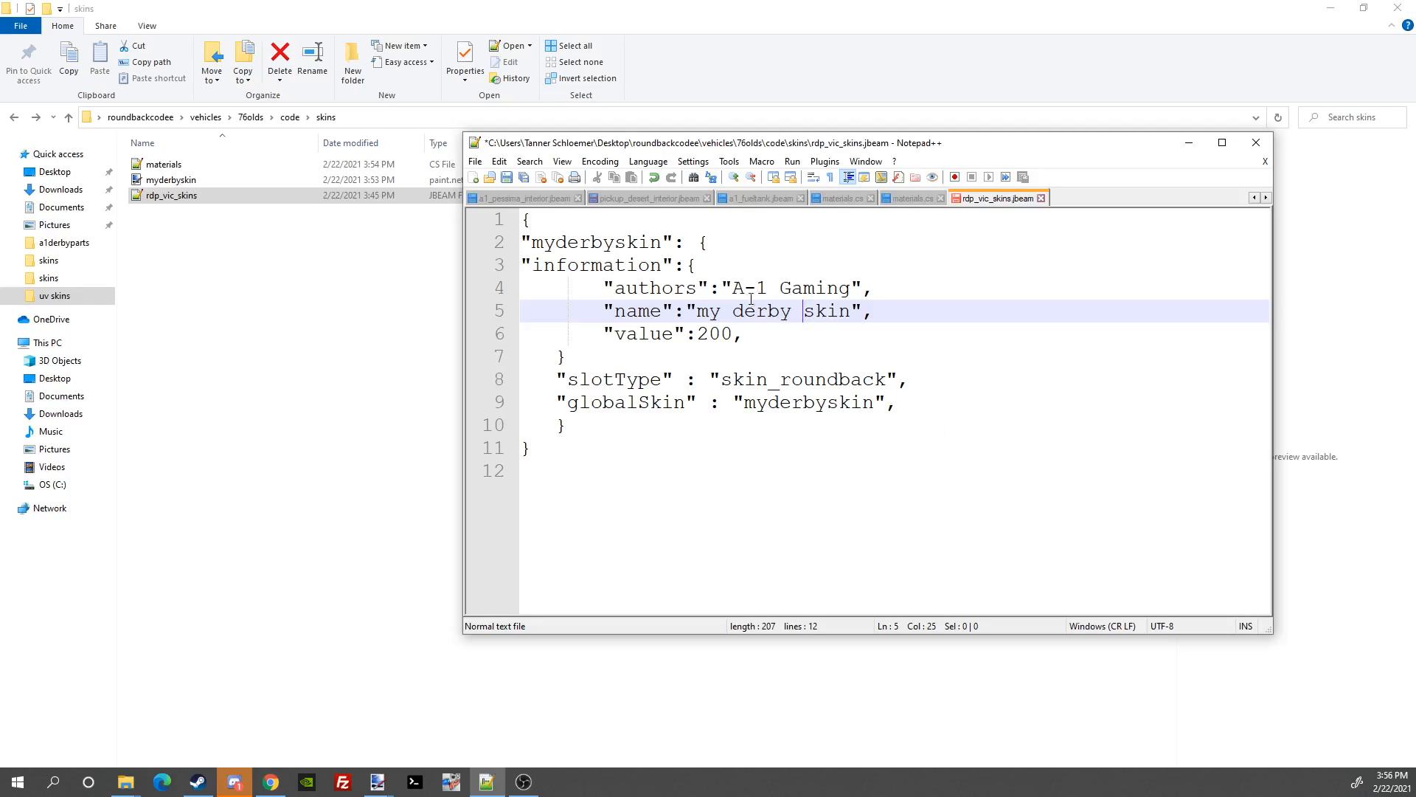
click(734, 336)
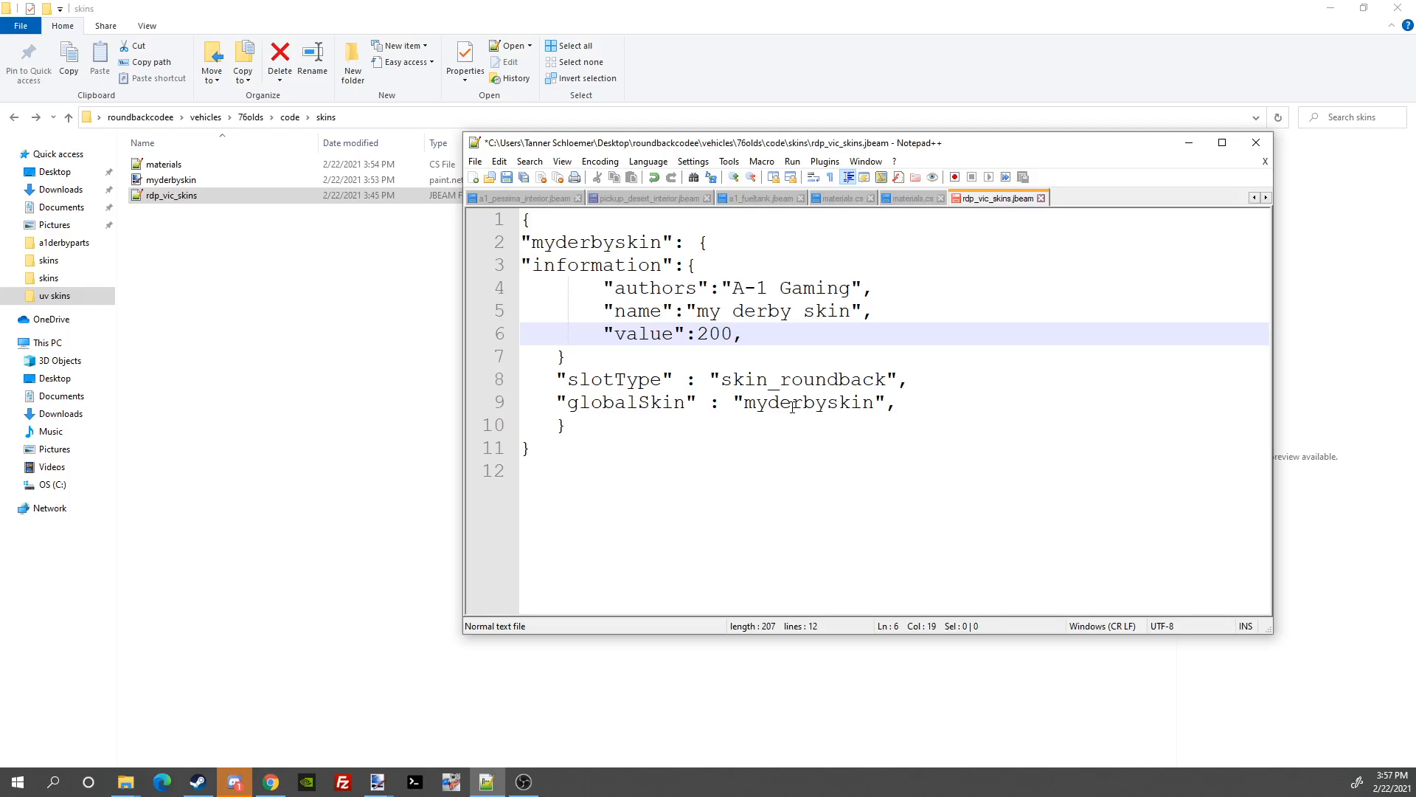
key(BackSpace)
key(BackSpace)
key(BackSpace)
text(20)
click(475, 162)
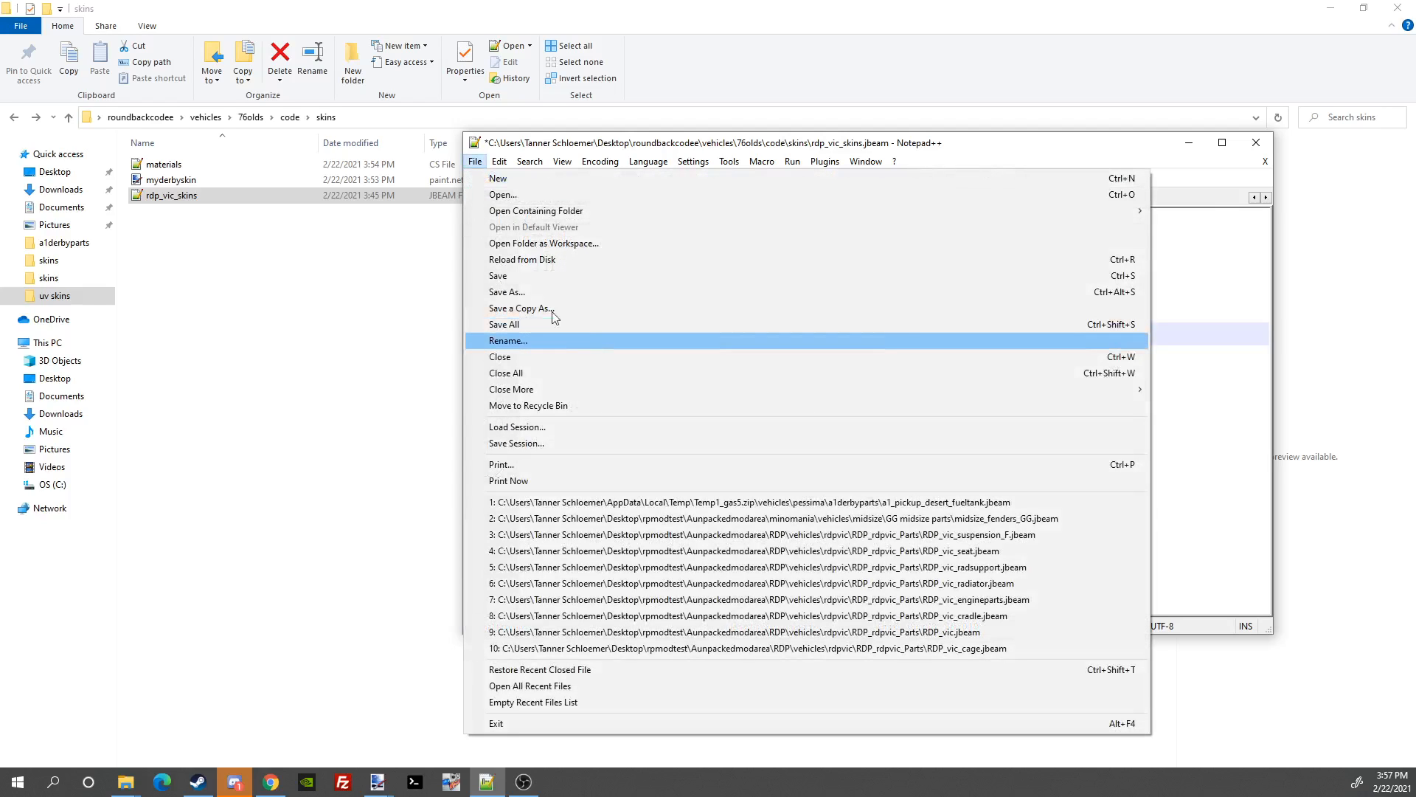
click(509, 277)
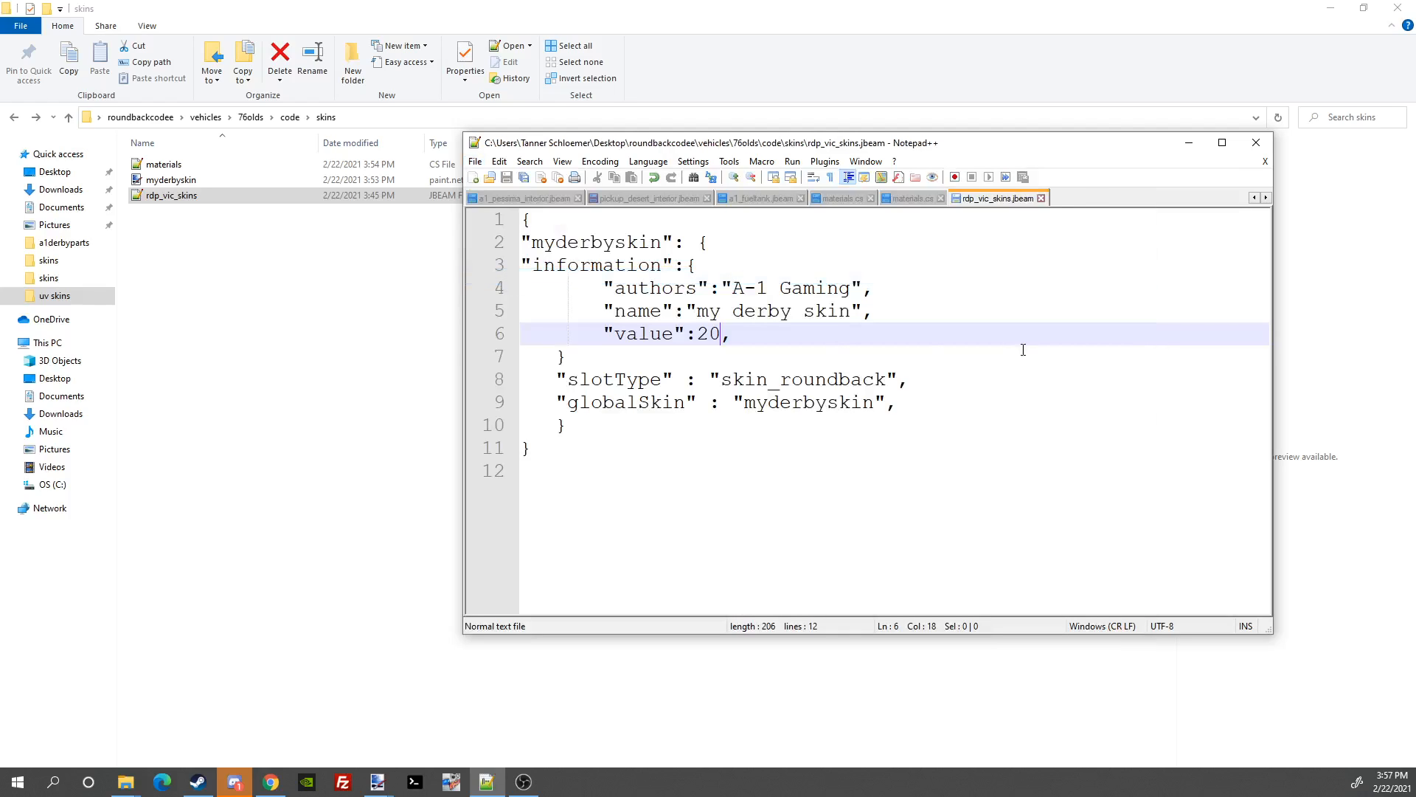
Step: In the 76olds folder, rename the code folder to myderbyskin, then go back up one level
click(1188, 143)
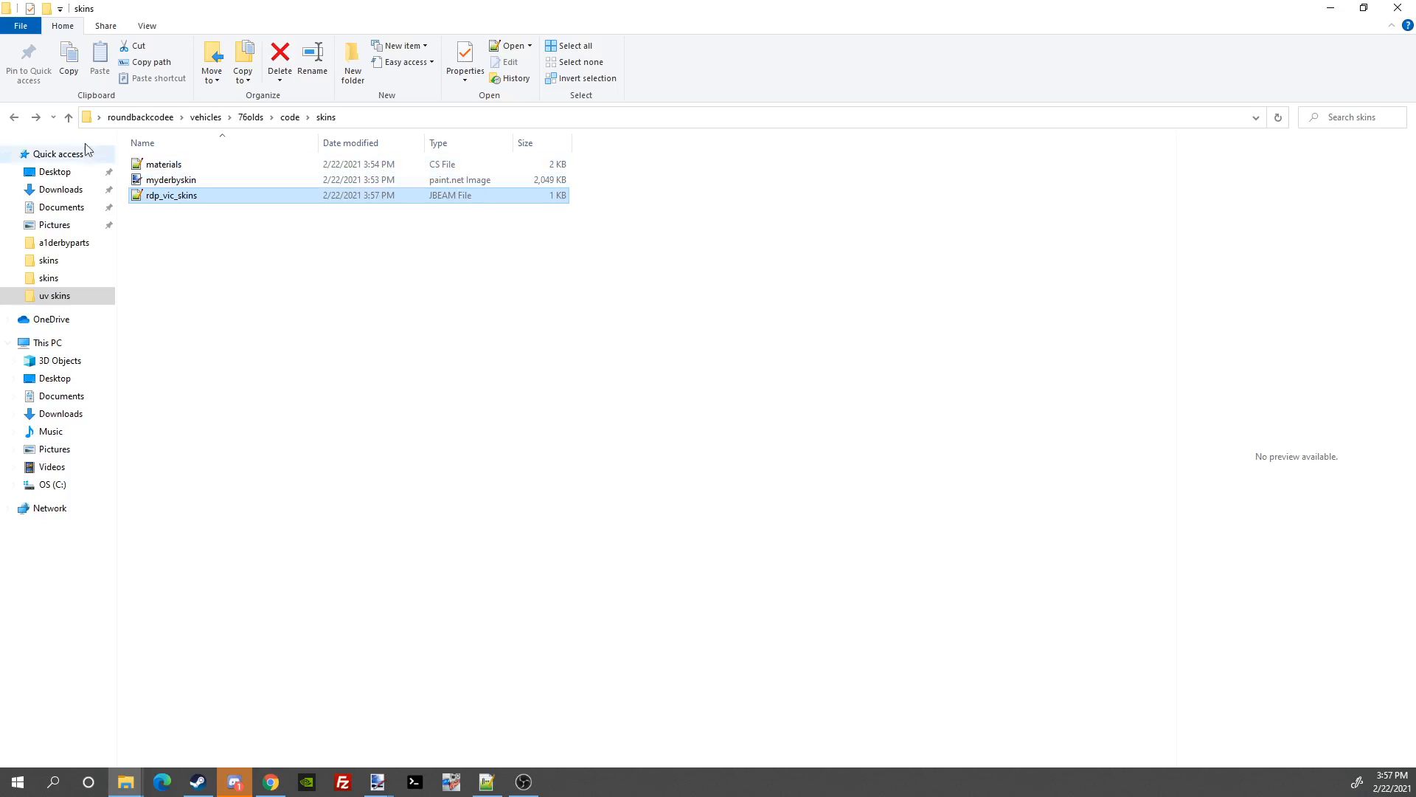
click(15, 118)
click(15, 118)
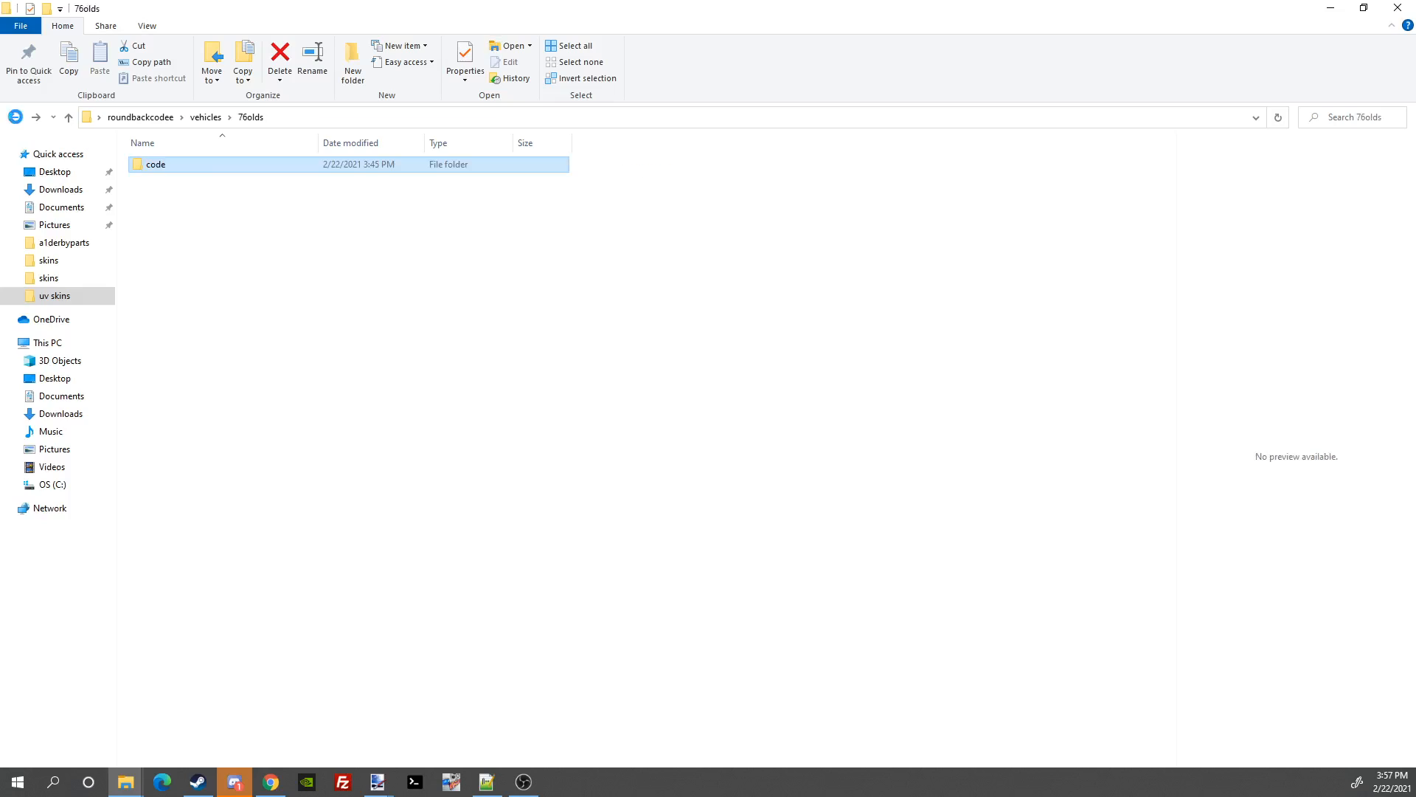
right_click(185, 167)
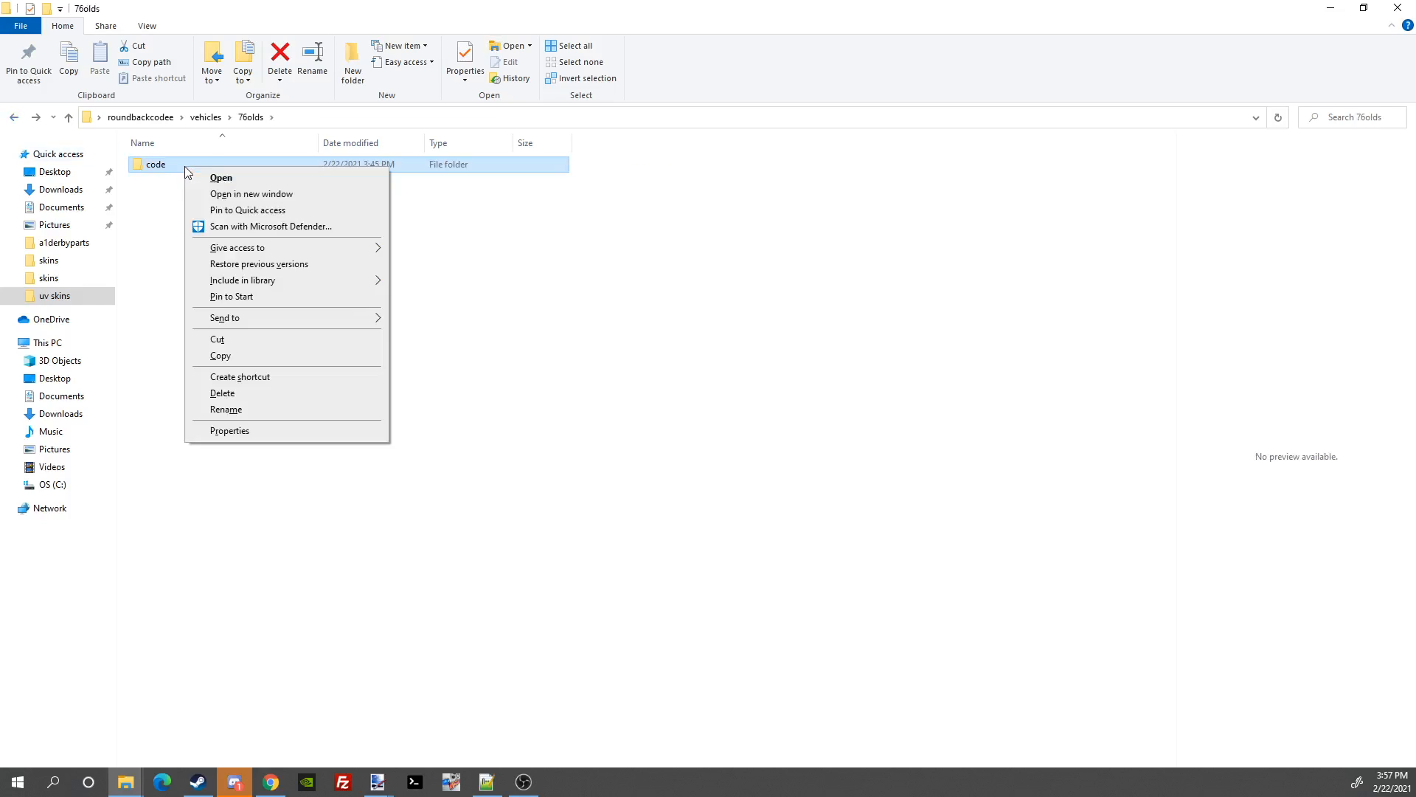
click(234, 411)
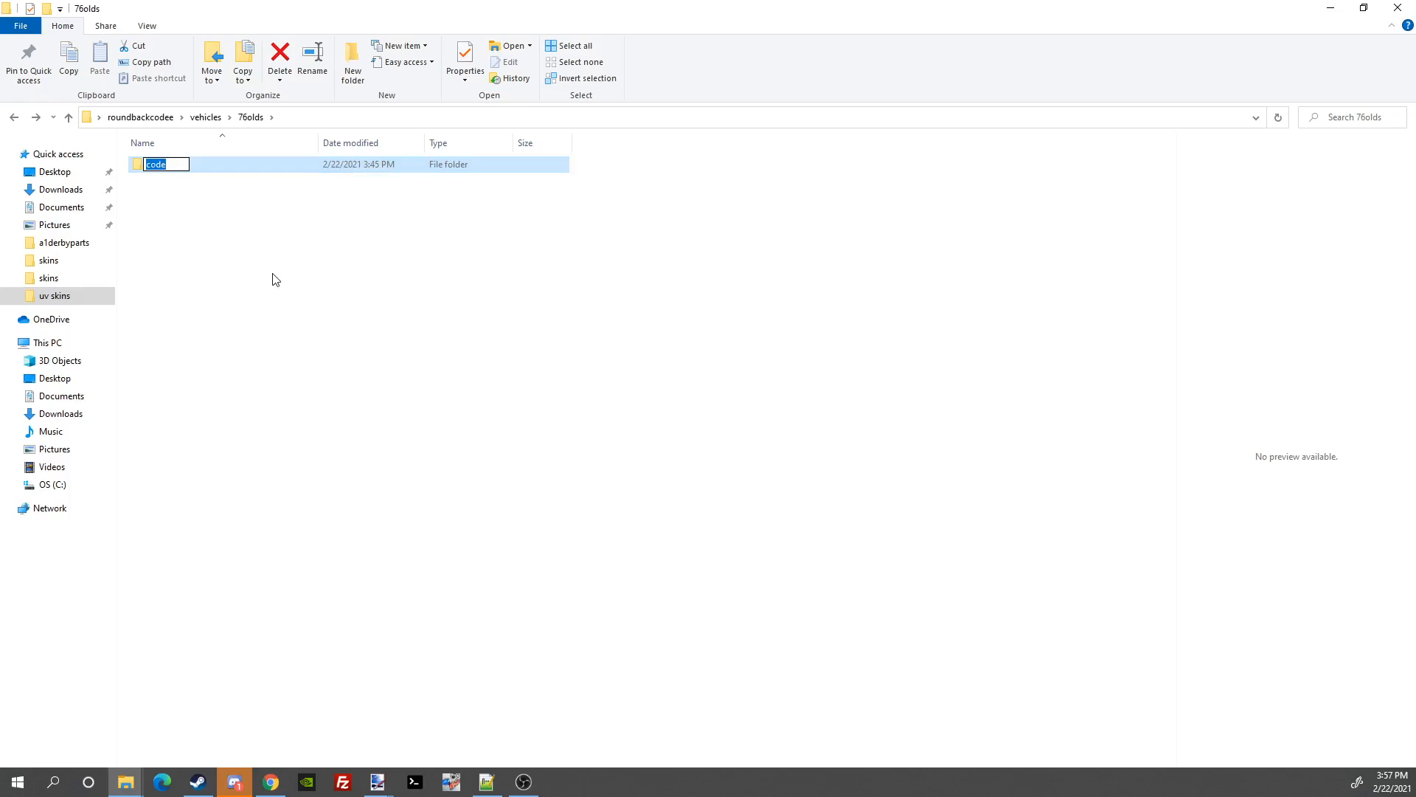
text(myderbyskin)
key(Return)
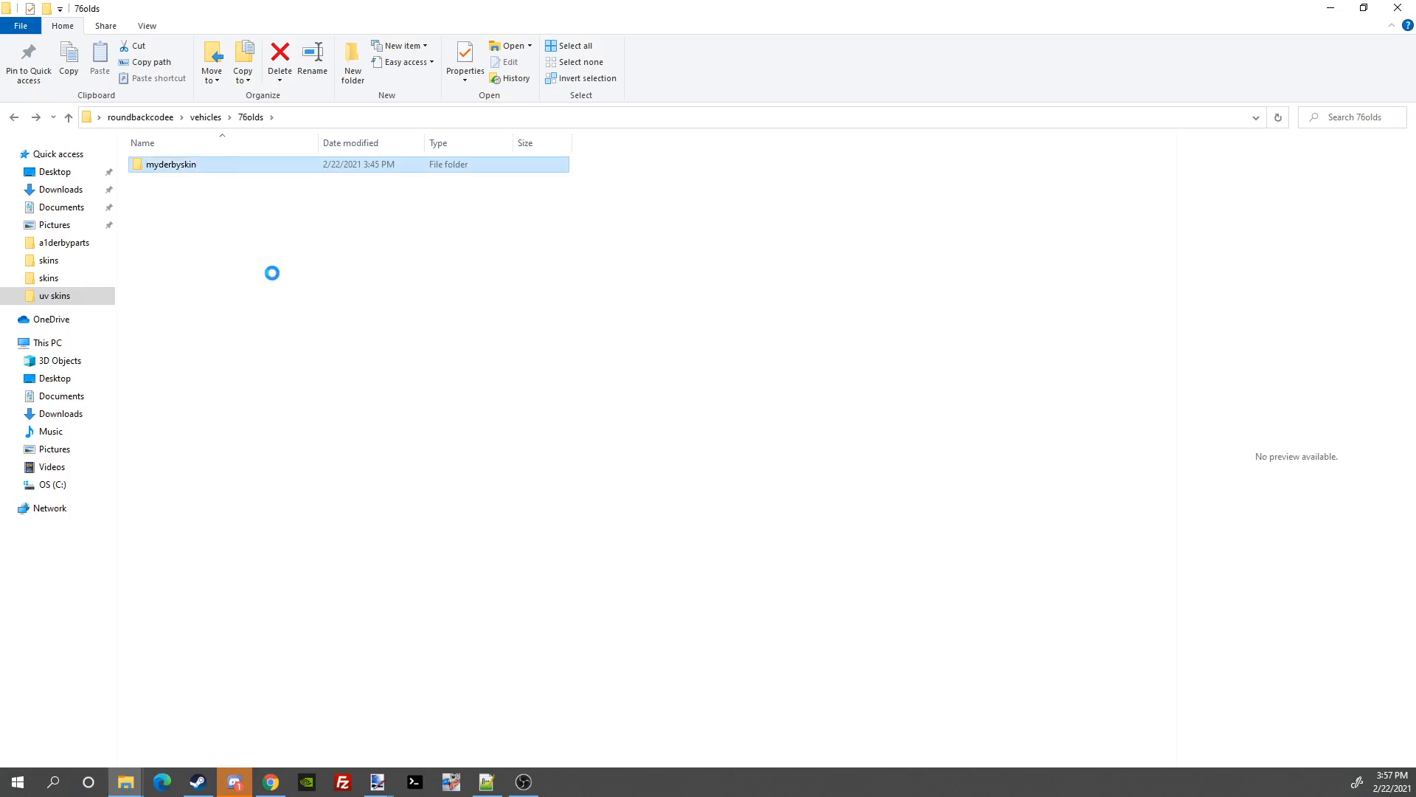
click(14, 118)
Step: Compress the vehicles folder into a zipped folder named myderbyskiin
click(15, 118)
right_click(183, 166)
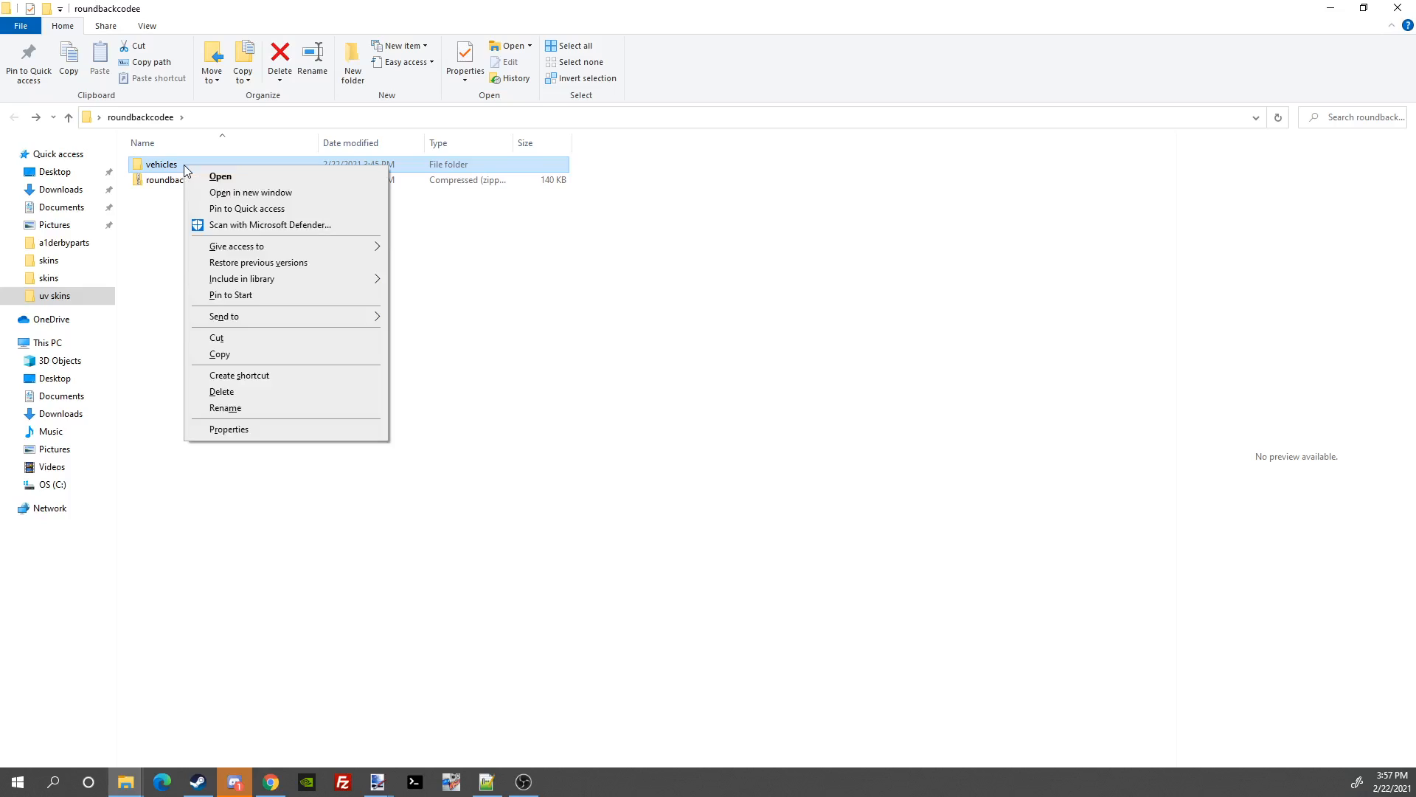
mouse_move(237, 316)
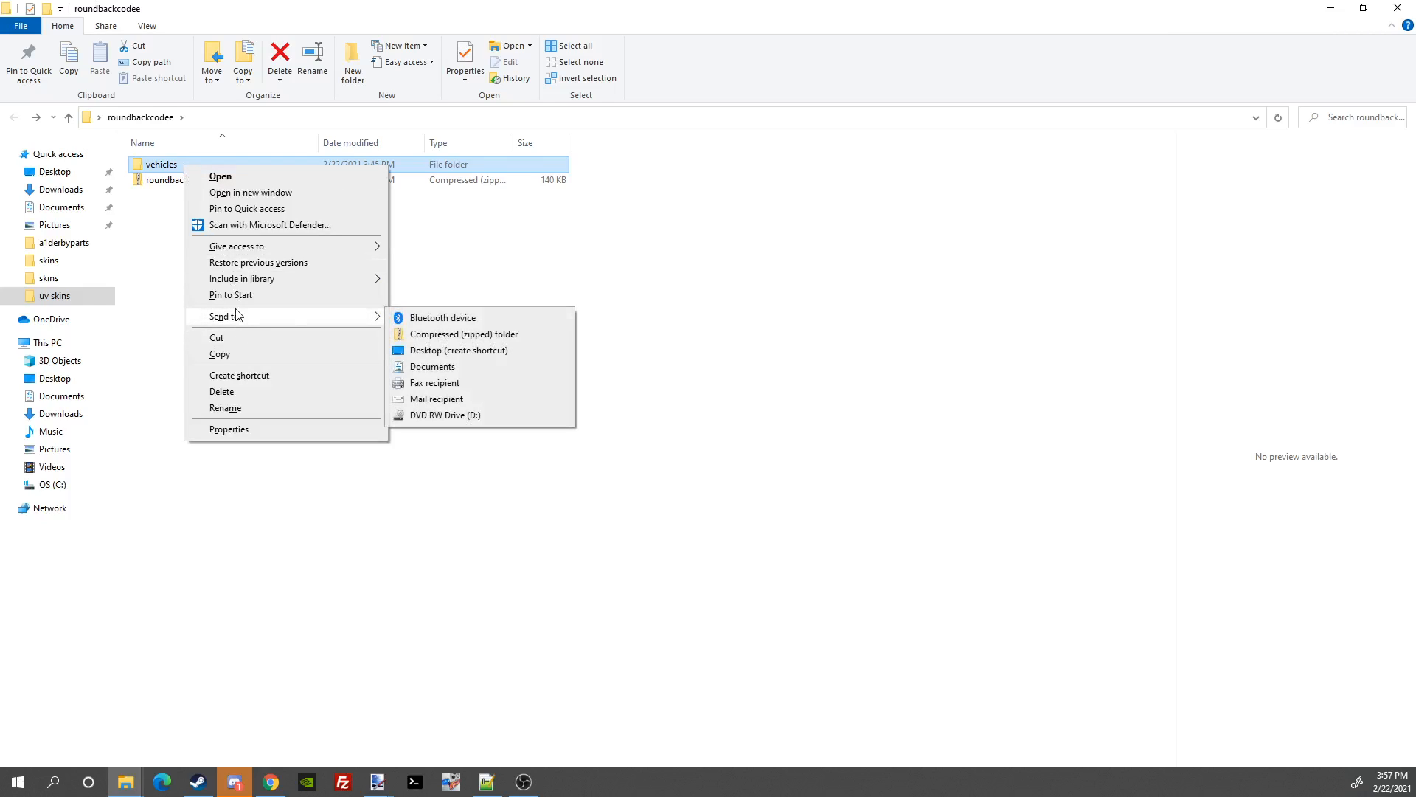
click(447, 335)
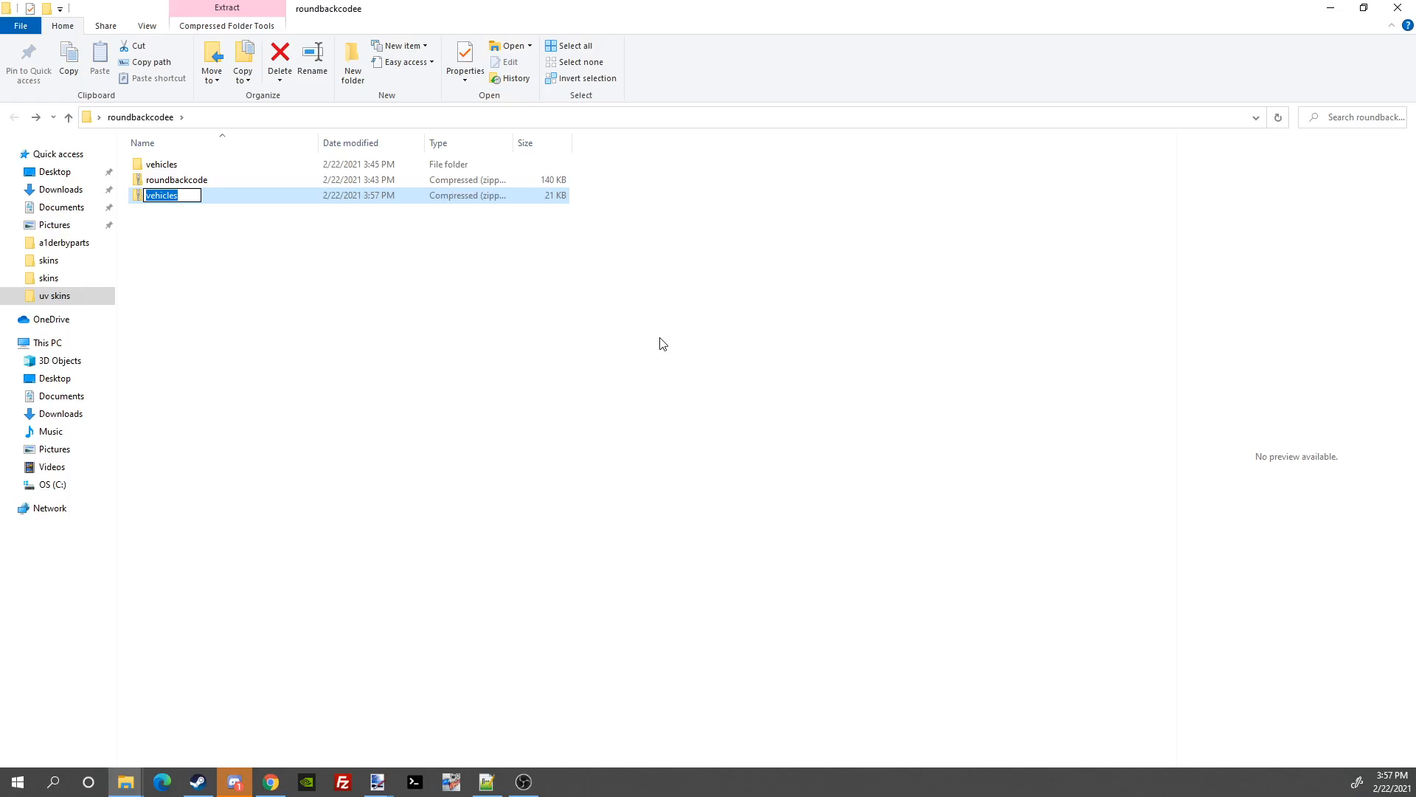
text(myderbyskiin)
key(Return)
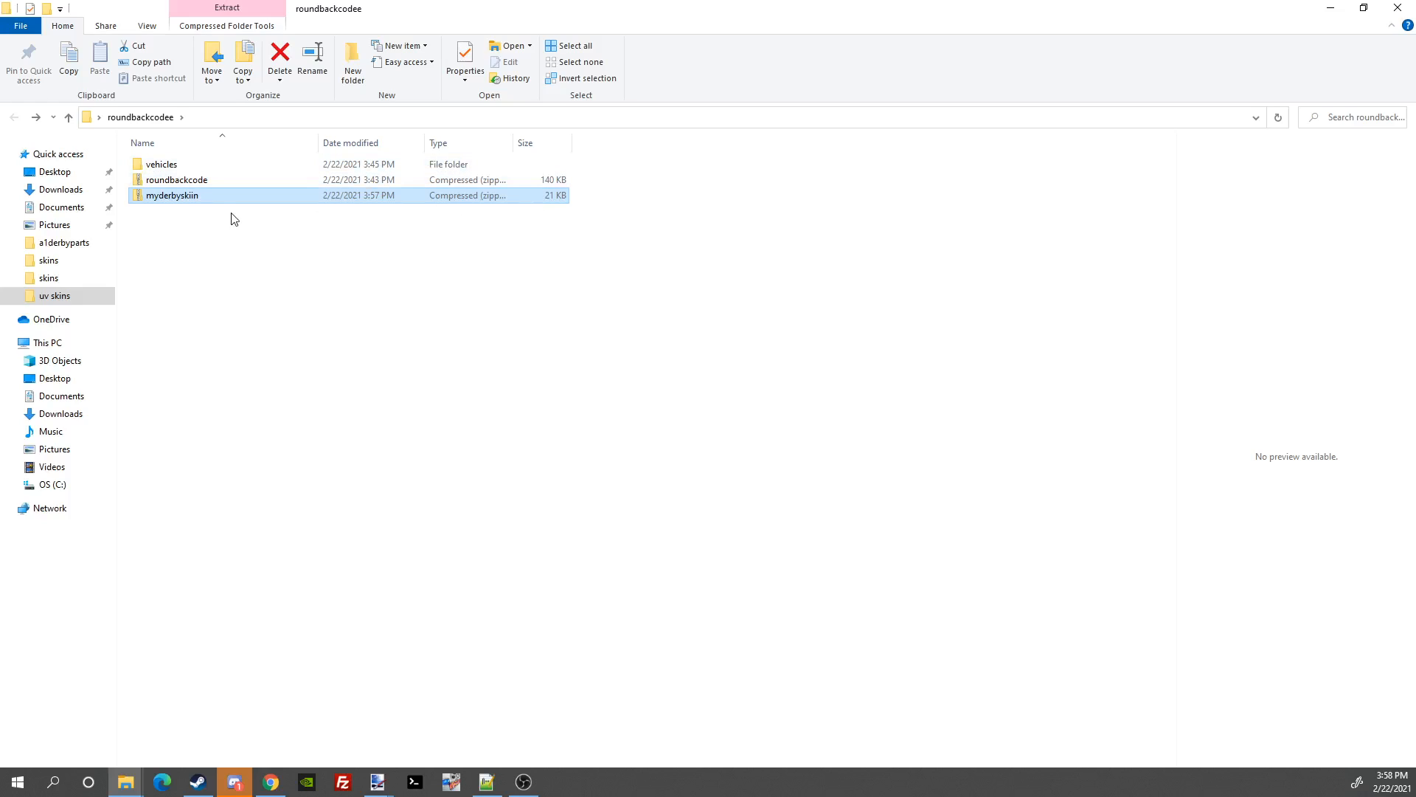
Step: Copy the myderbyskiin zip and switch to the BeamMP mods folder window
right_click(189, 198)
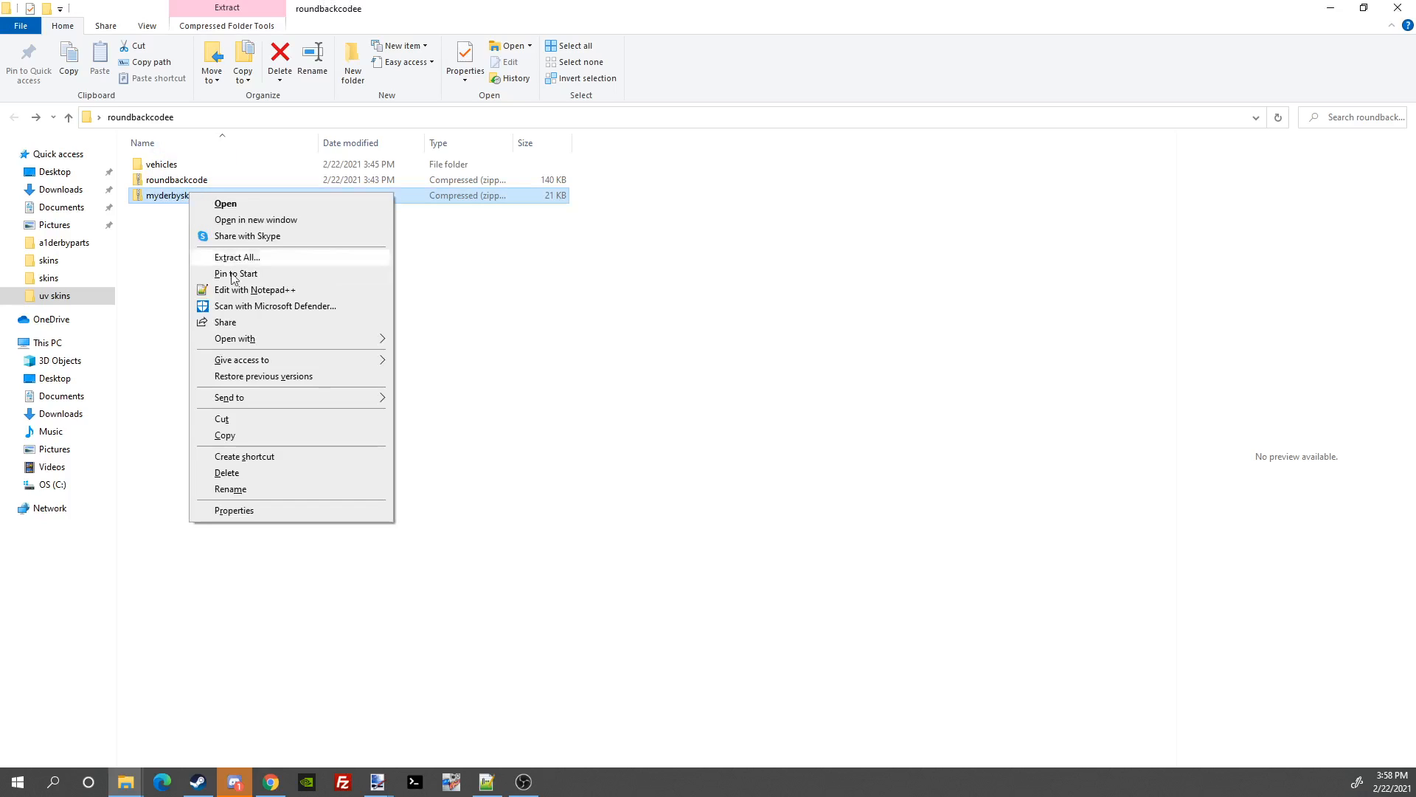
click(229, 437)
key(Tab)
key(alt)
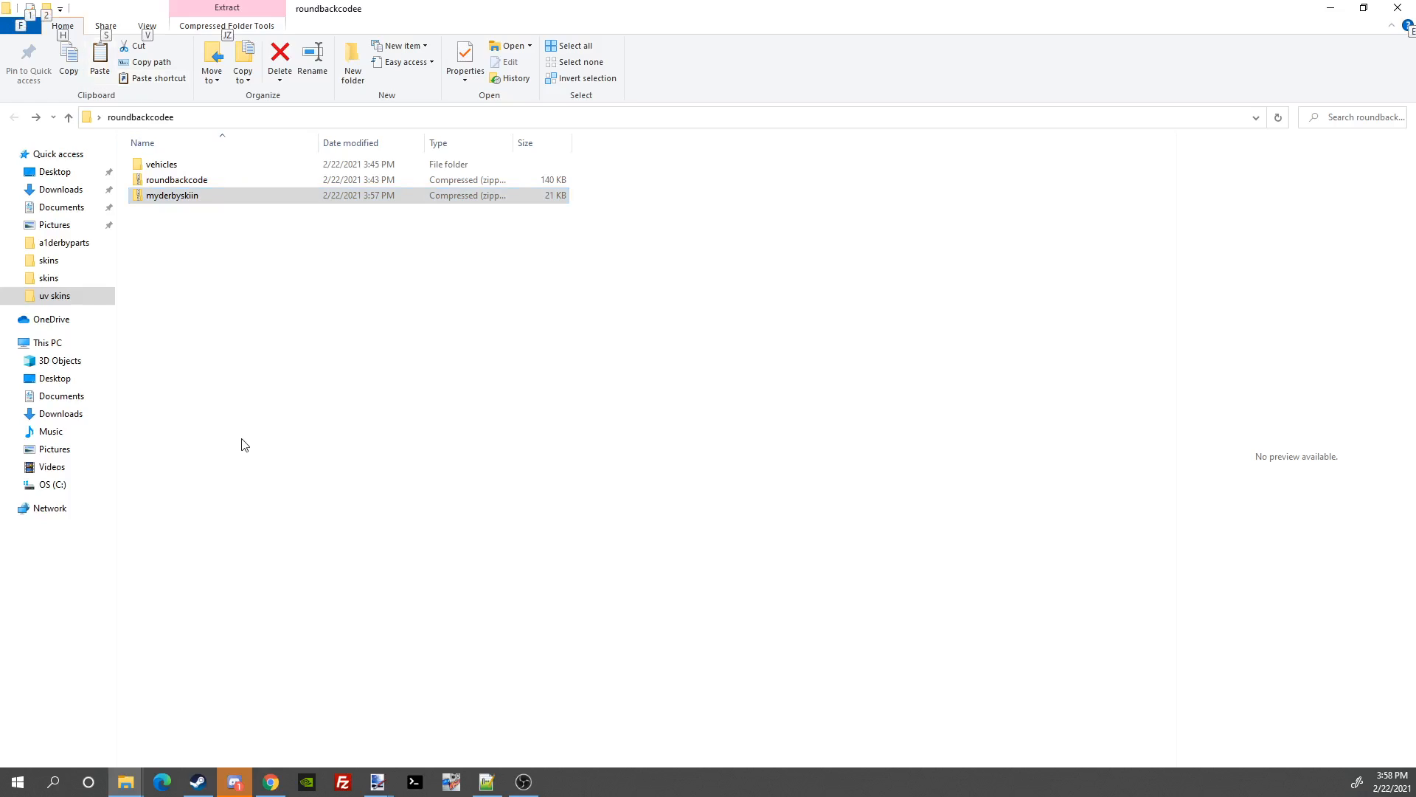
key(alt+Tab)
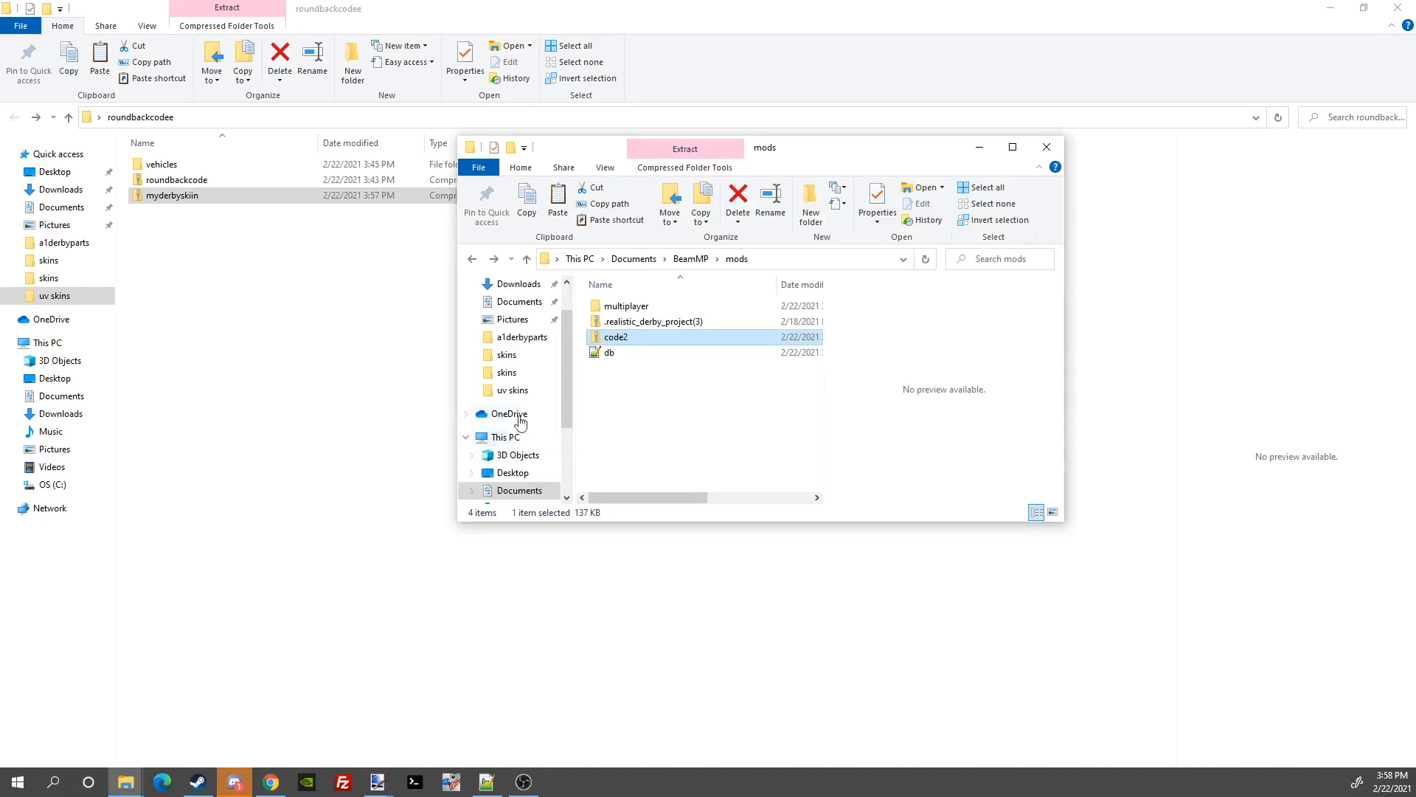
Step: Delete the old code2 archive from mods and paste the myderbyskiin zip there
right_click(634, 337)
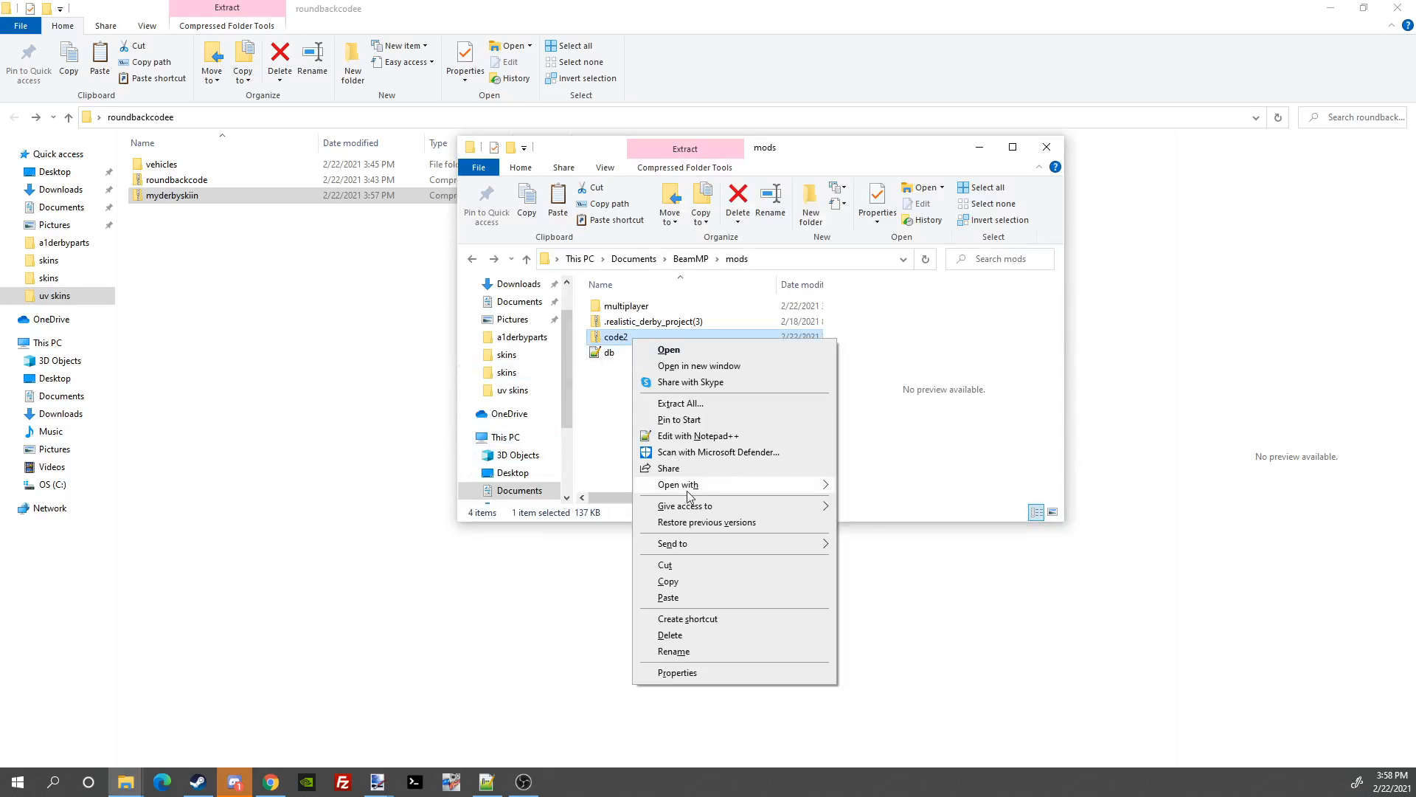
click(669, 635)
right_click(695, 395)
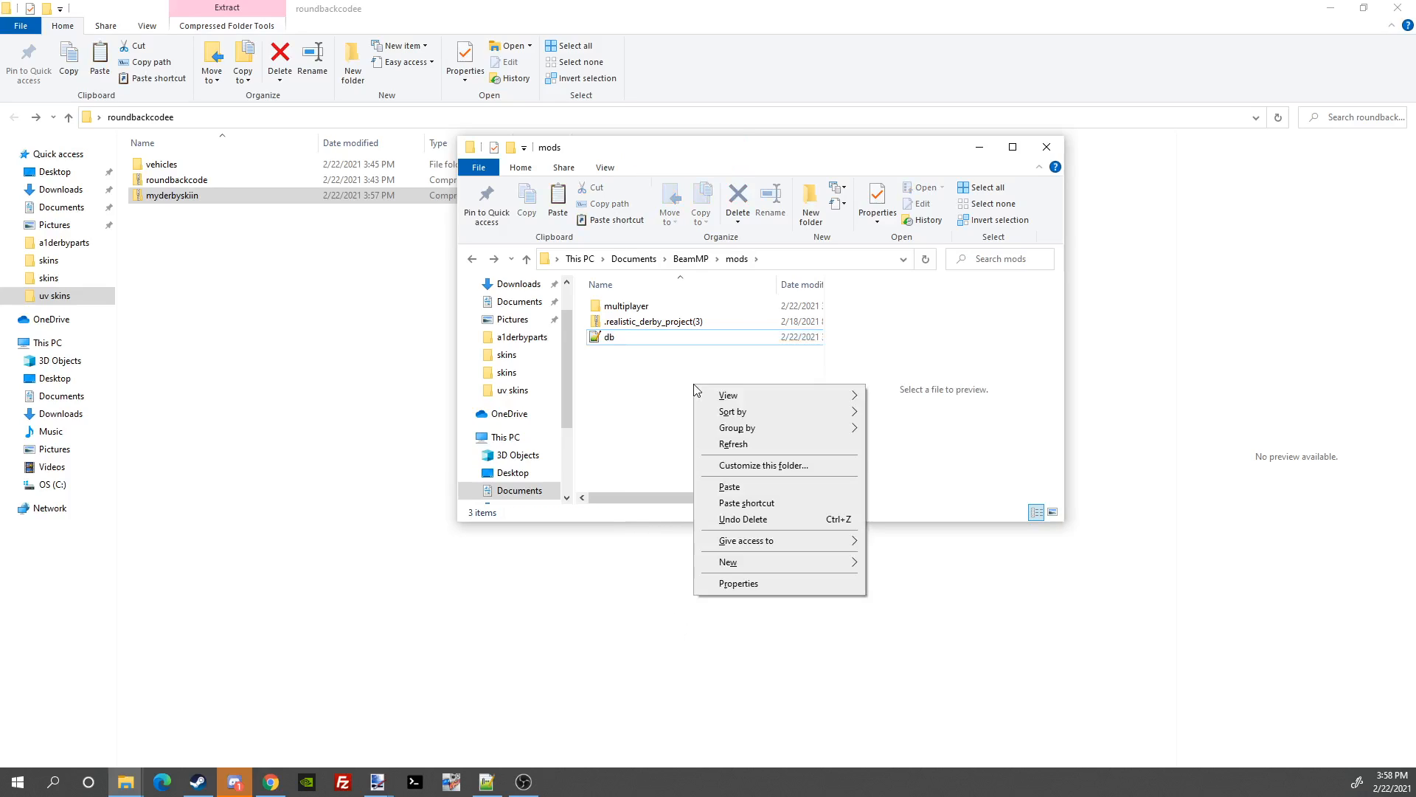
right_click(627, 391)
click(720, 491)
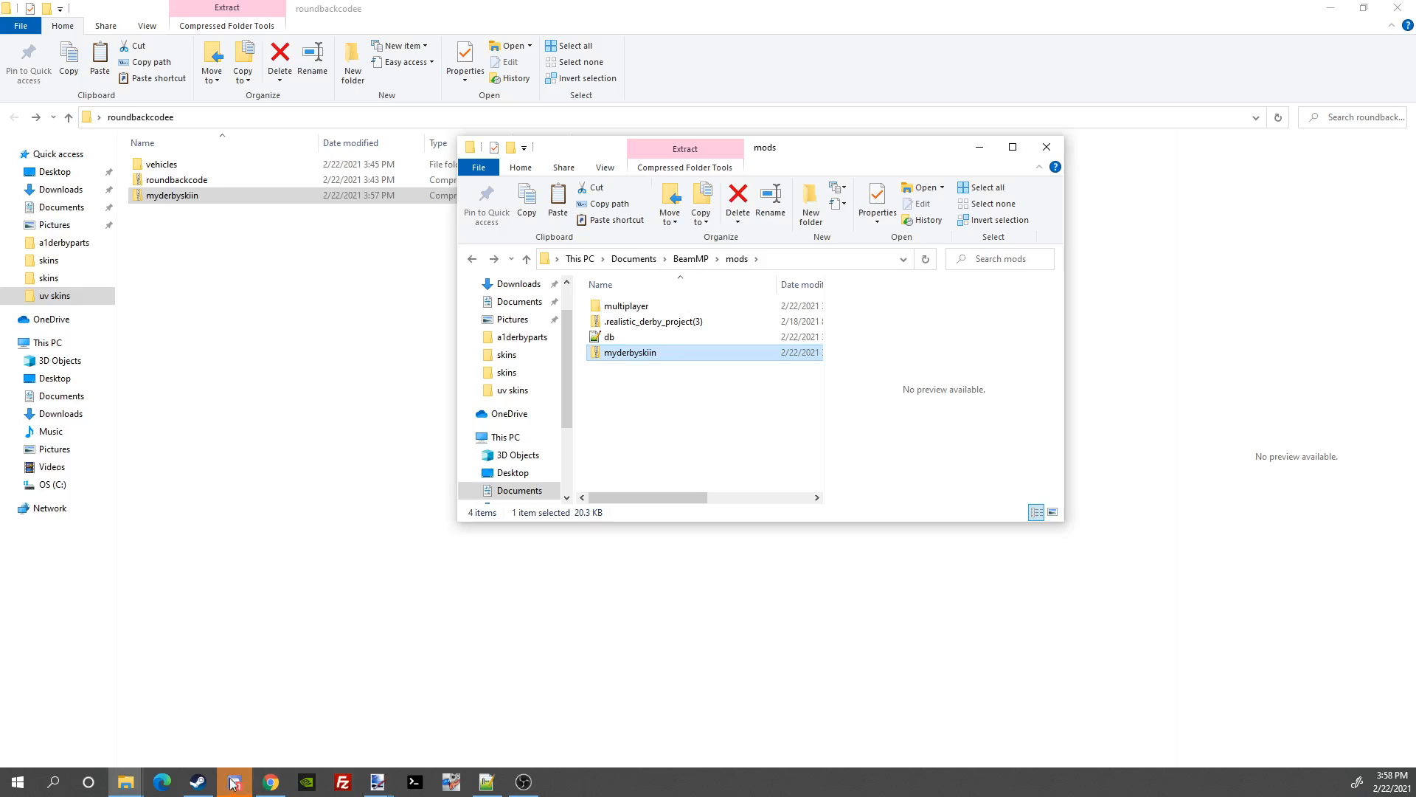
click(197, 782)
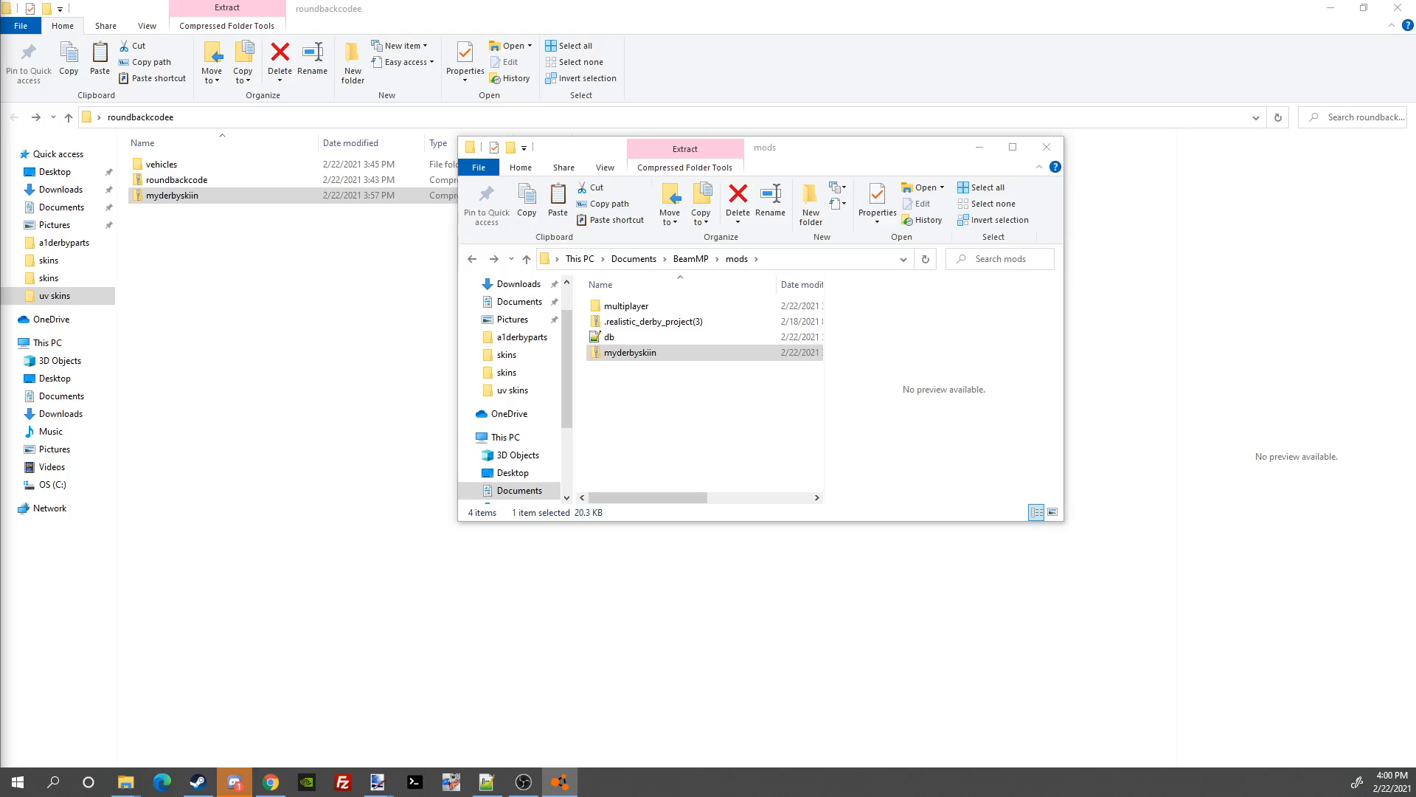
Step: Maximize BeamNG.drive and pick 'my derby skin' as the Paint Design under Frame > Body
drag(0, 37, 928, 77)
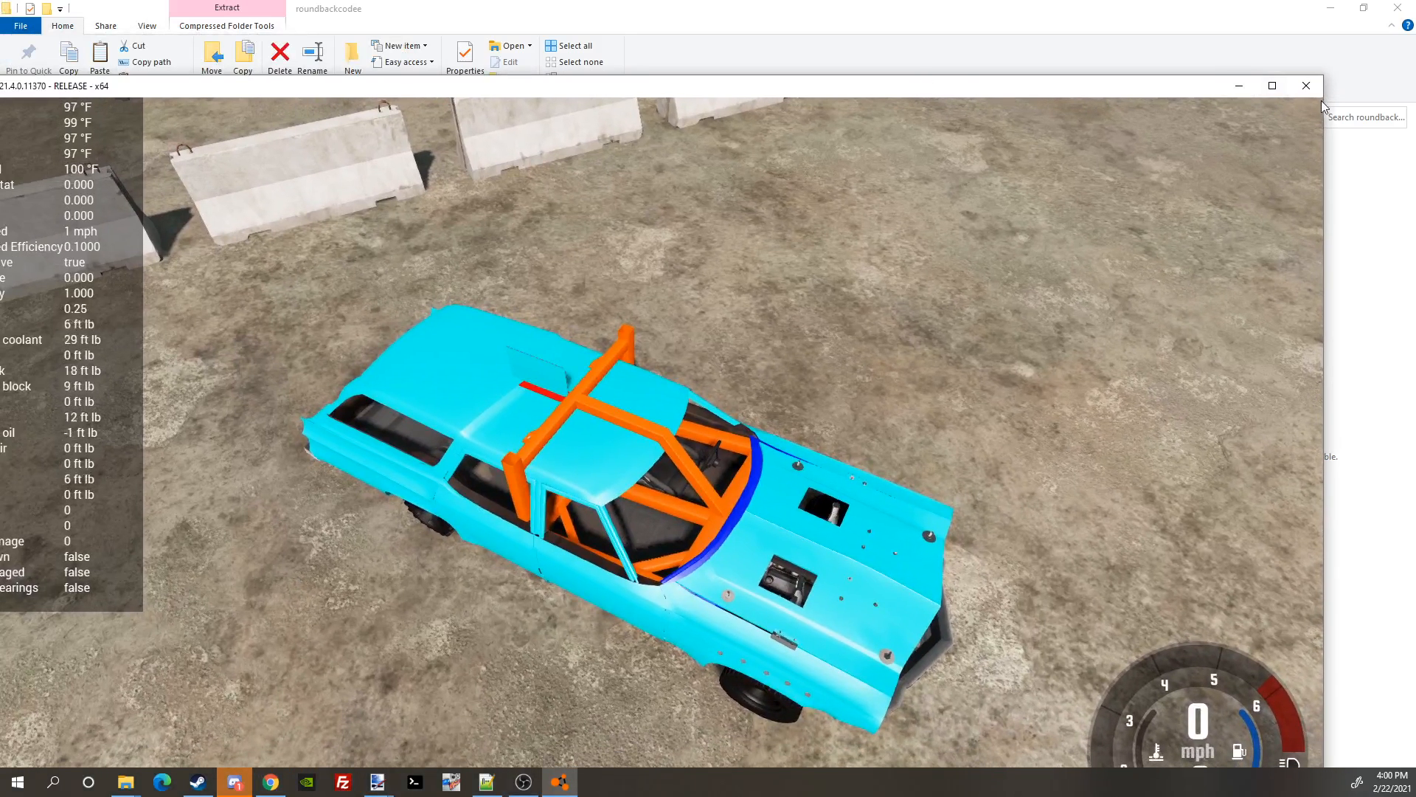
click(1277, 86)
drag(1277, 87, 1107, 63)
key(ctrl+w)
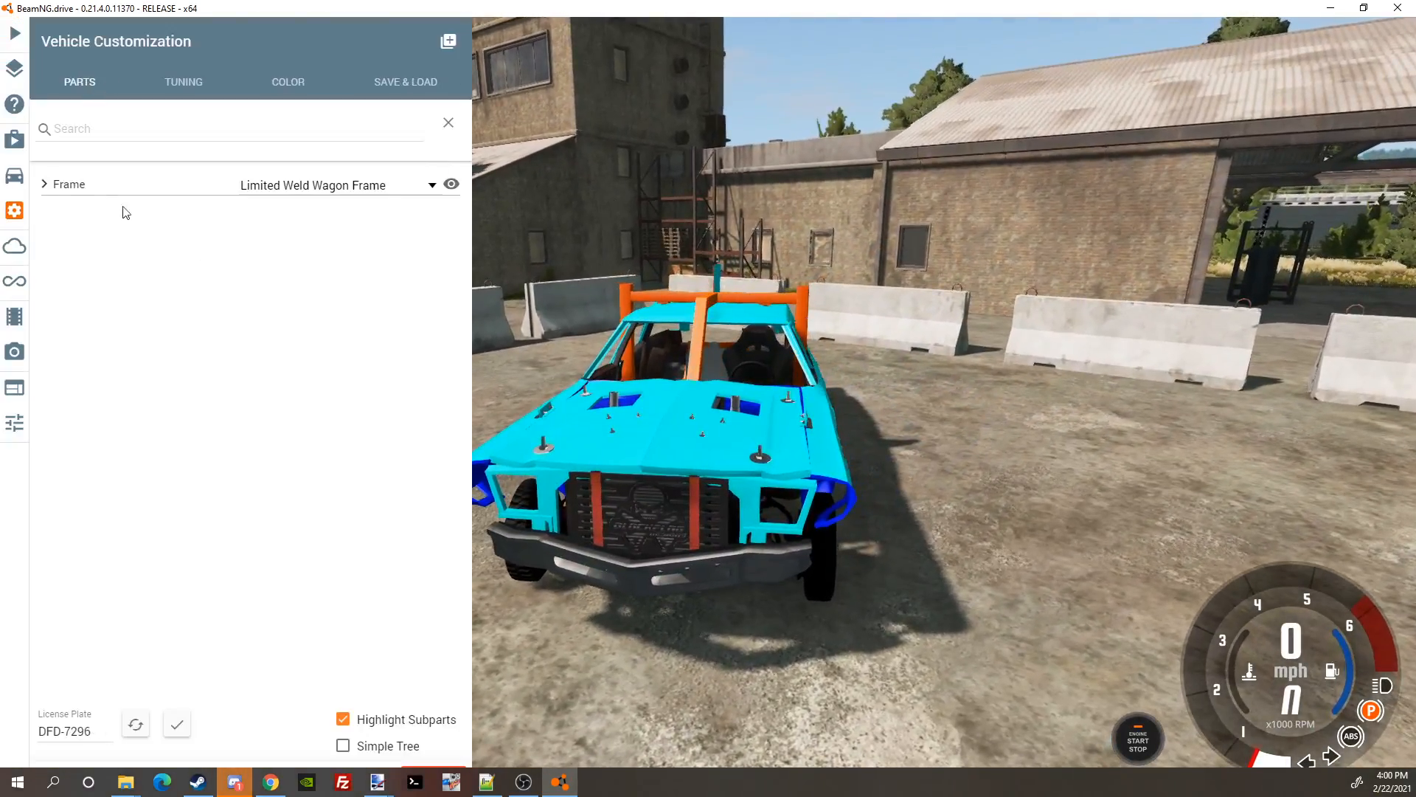
click(45, 184)
click(67, 274)
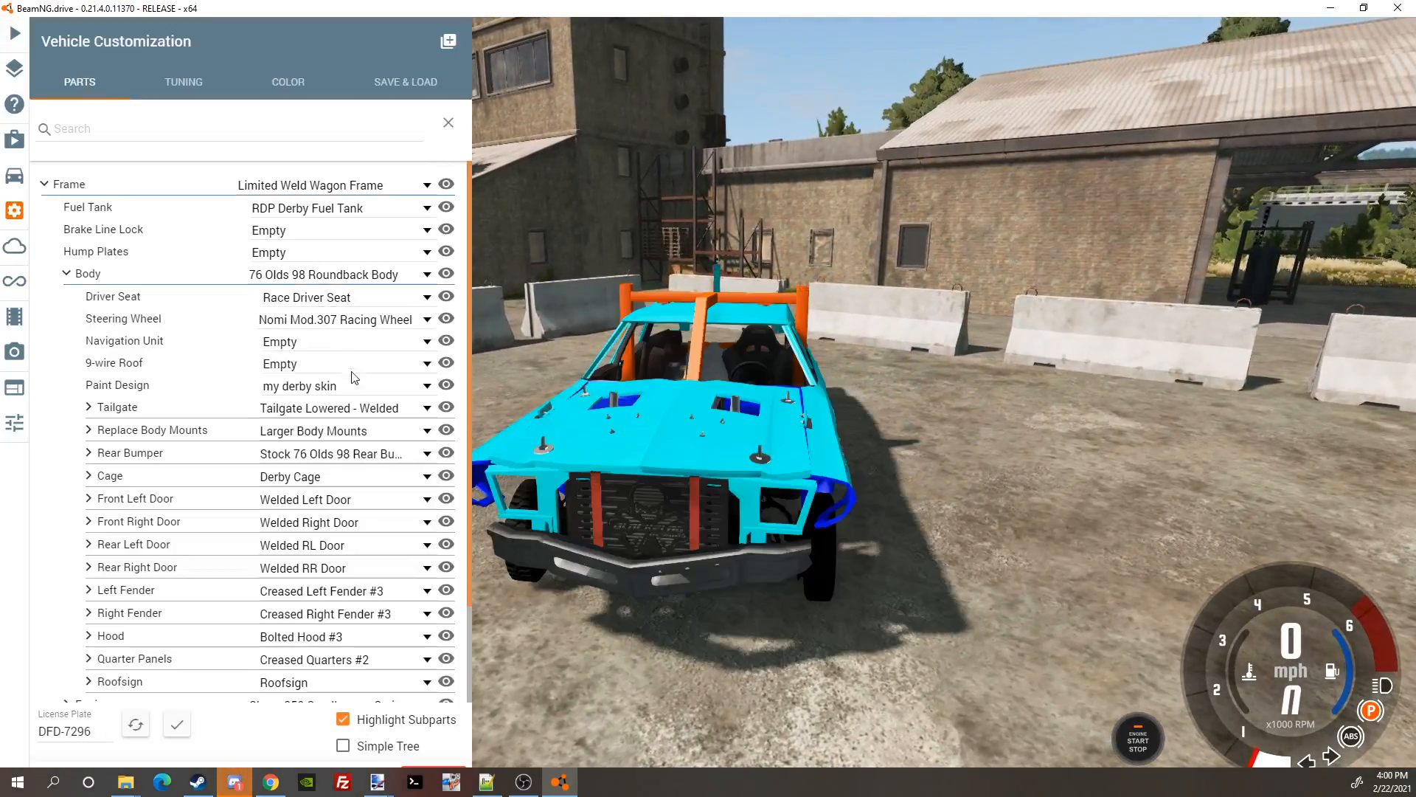
click(339, 391)
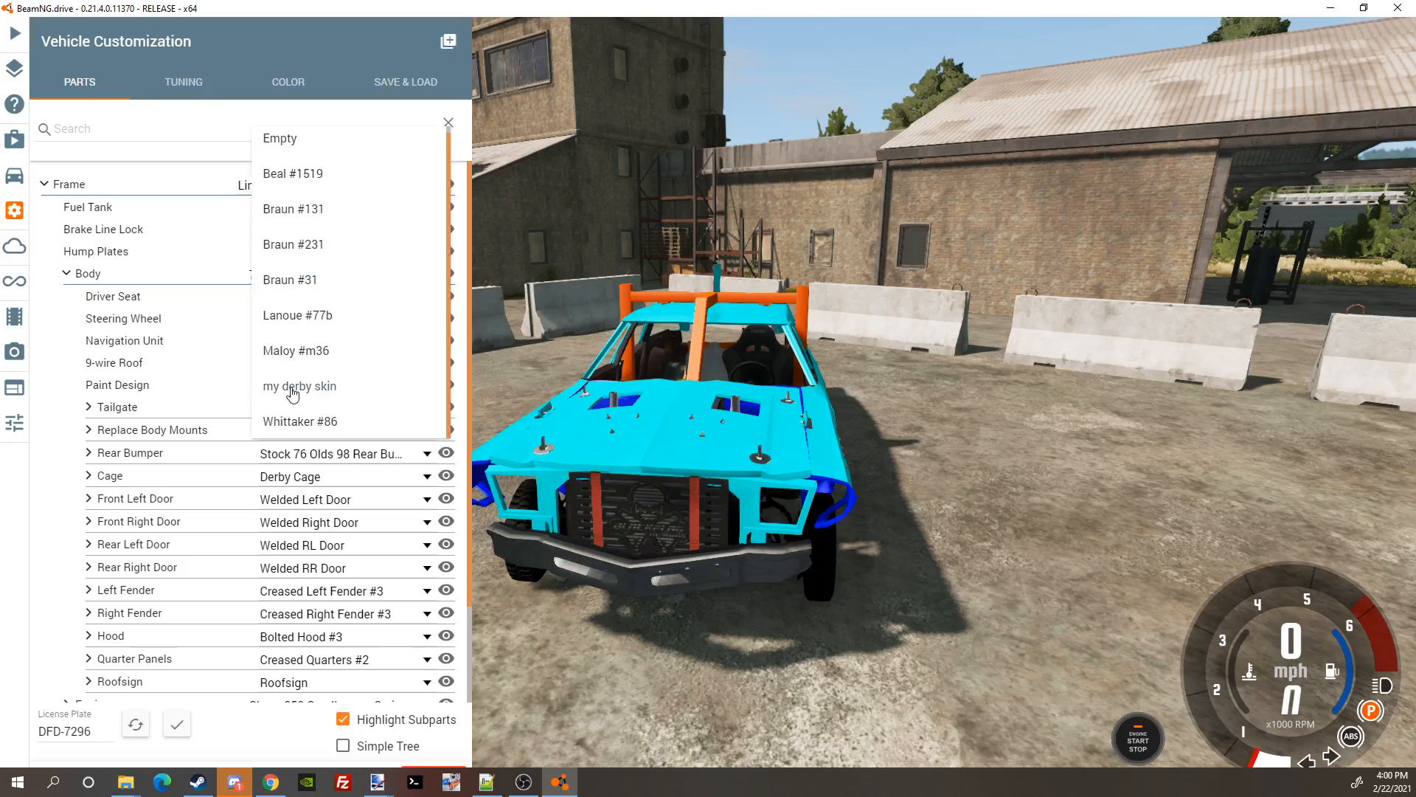
key(ctrl+w)
drag(293, 387, 211, 404)
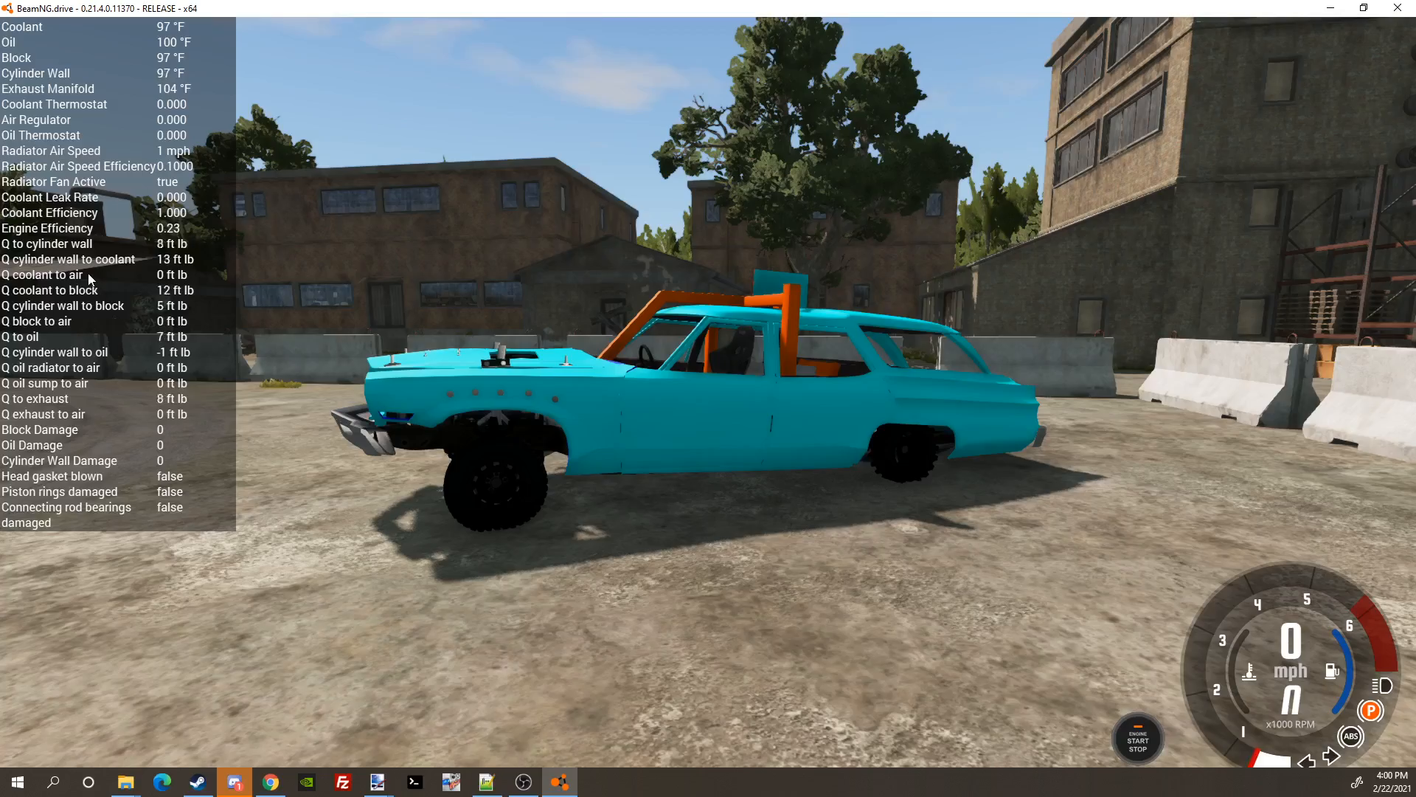
drag(88, 279, 786, 364)
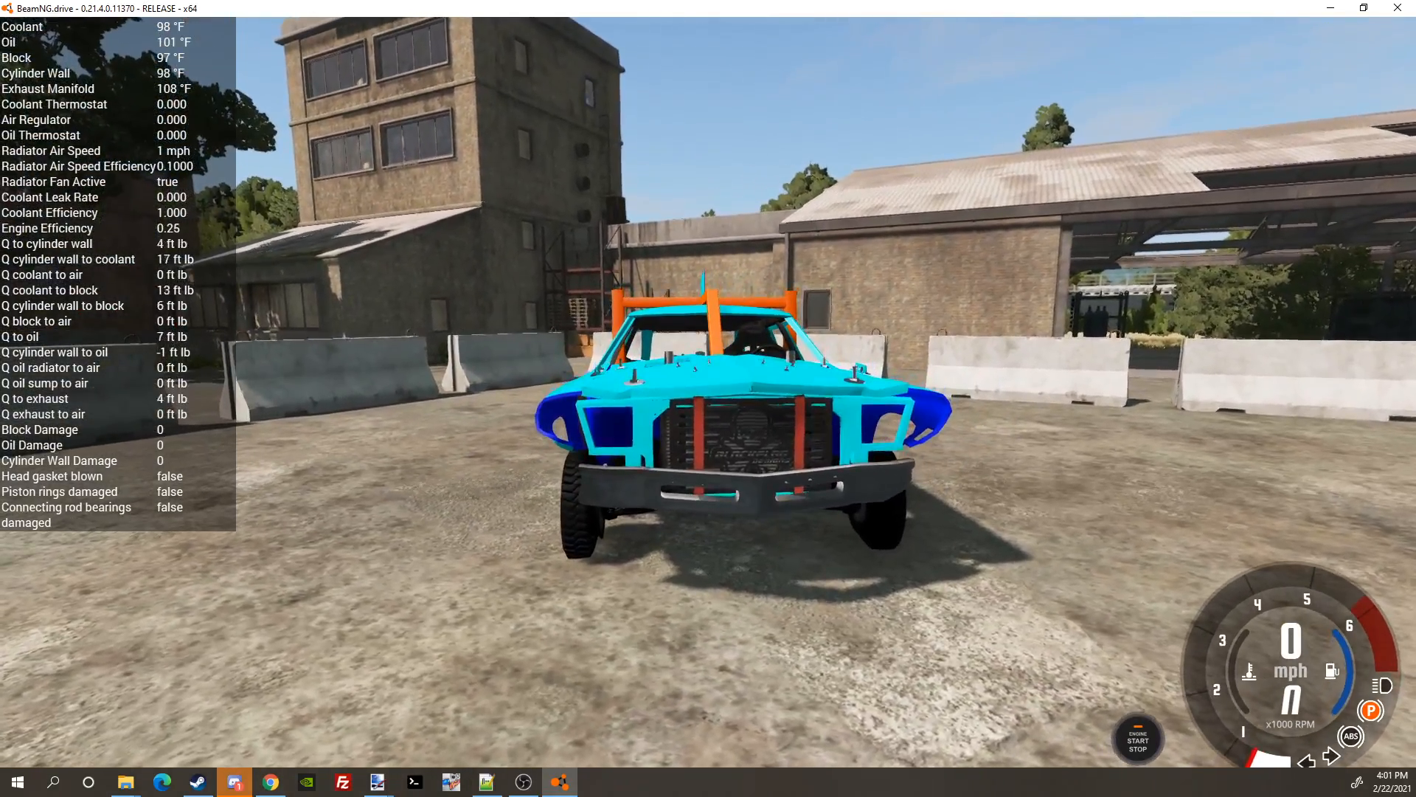
drag(712, 538, 701, 538)
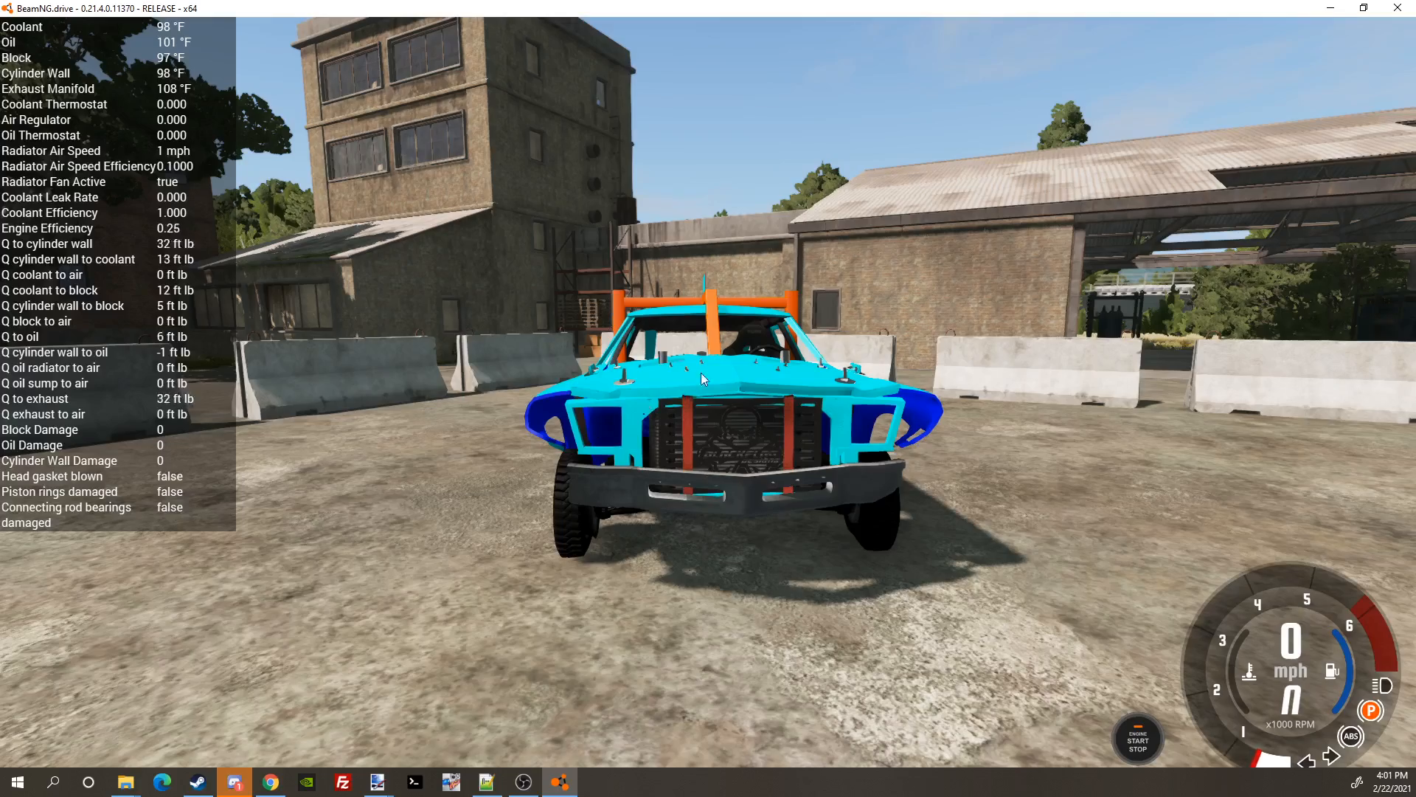
drag(770, 393, 900, 392)
drag(867, 443, 875, 443)
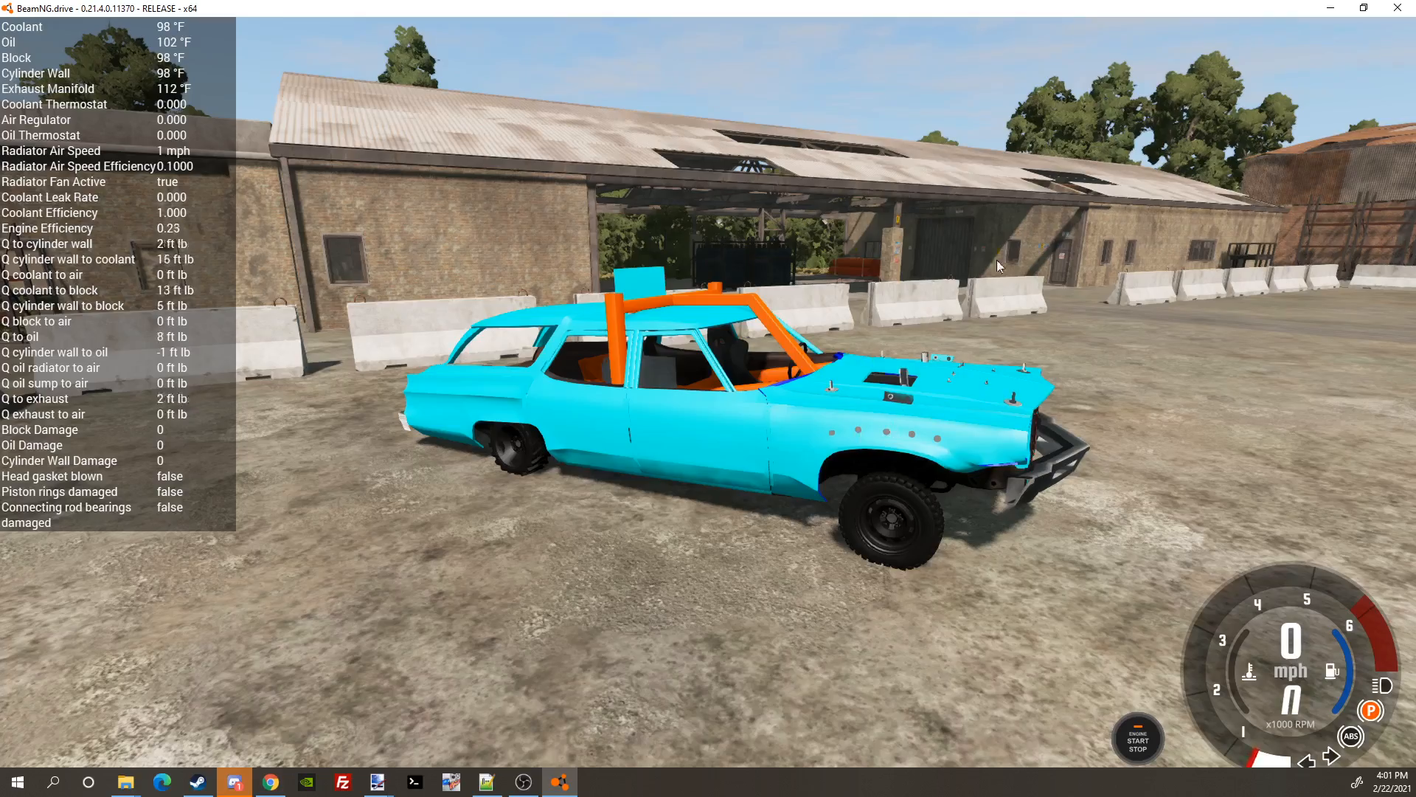
key(KP_6)
key(KP_6)
key(KP_2)
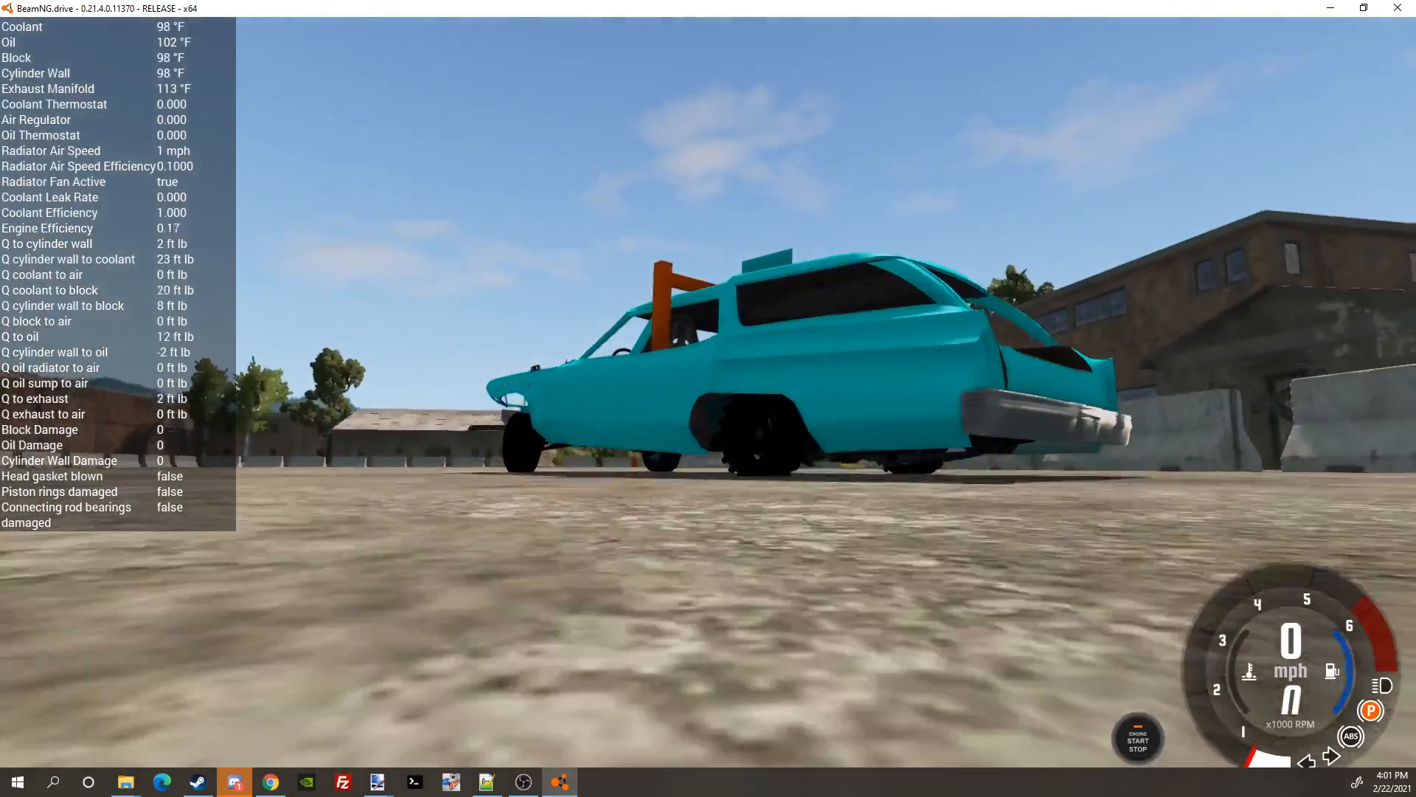
key(KP_4)
key(KP_8)
key(KP_6)
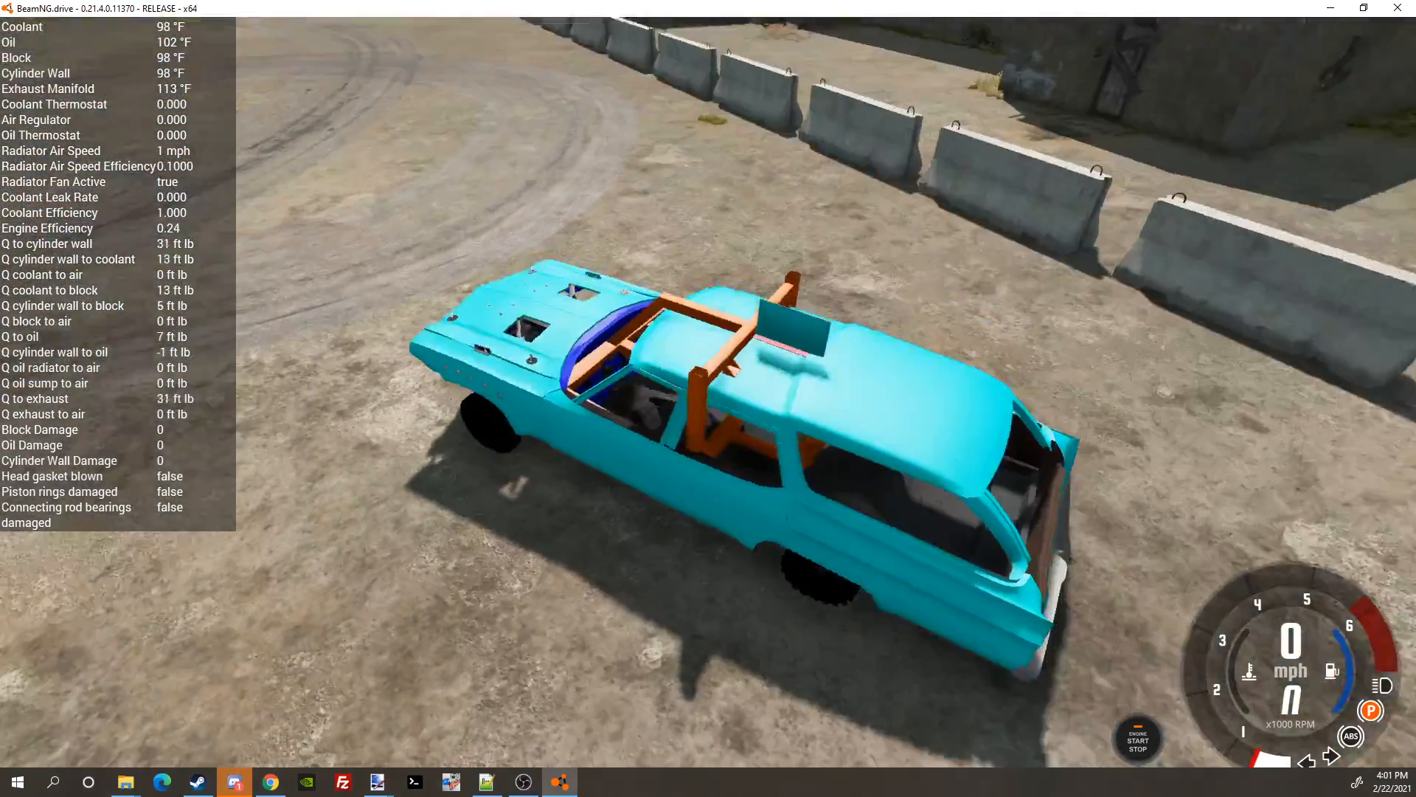
key(KP_4)
key(KP_4)
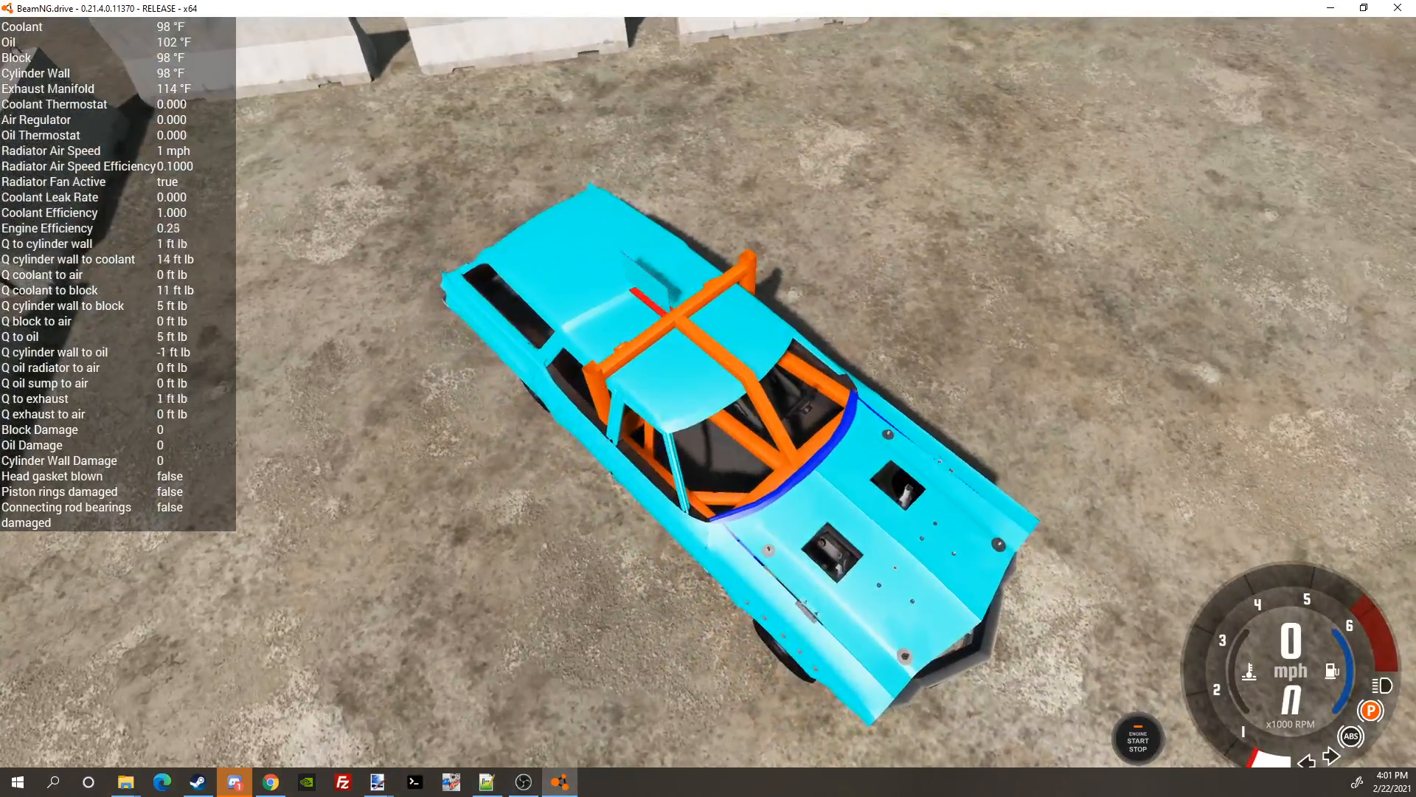
drag(743, 299, 745, 264)
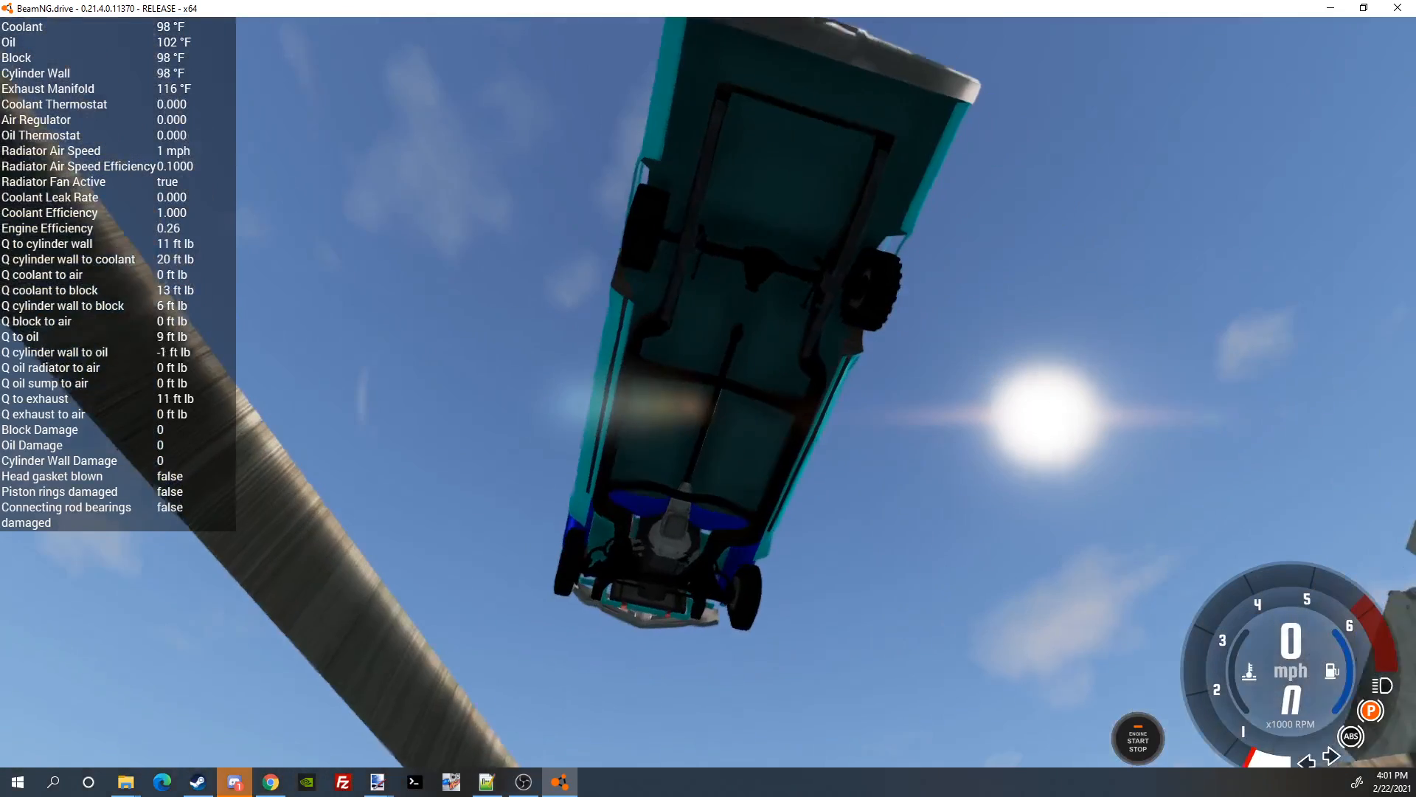
drag(863, 539, 914, 530)
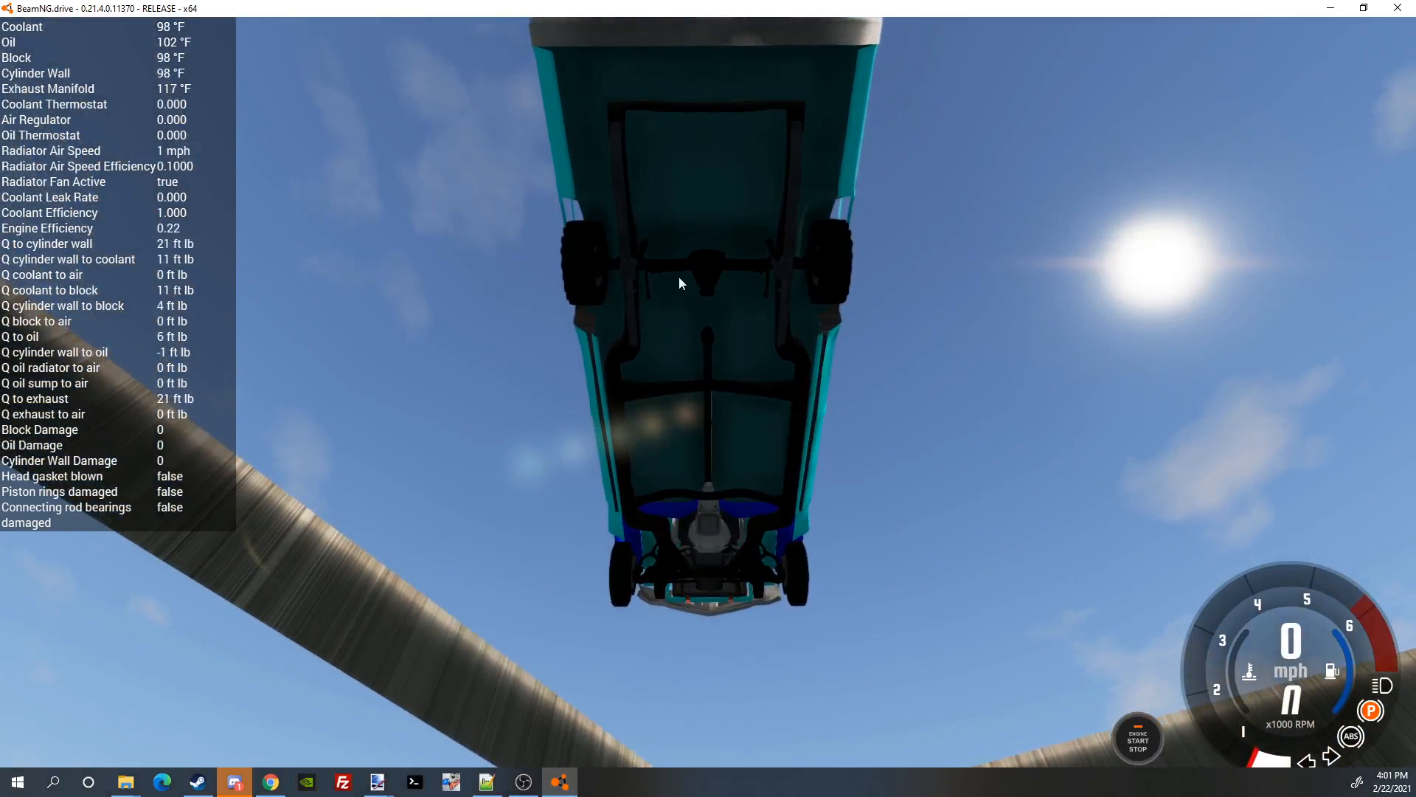
drag(679, 277, 649, 384)
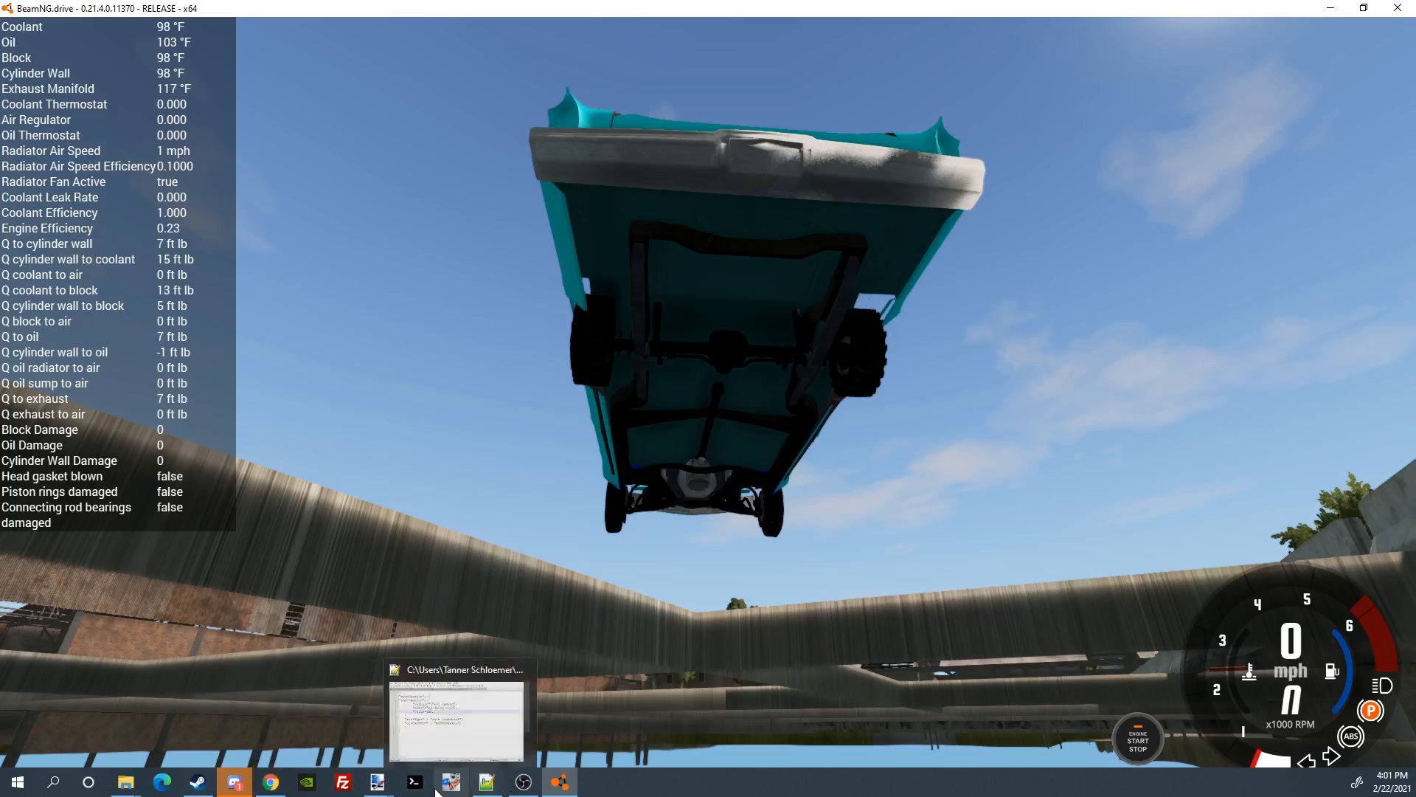
Step: Bring the myderbyskin.dds texture in paint.net to the front, then minimize it
mouse_move(377, 782)
click(553, 708)
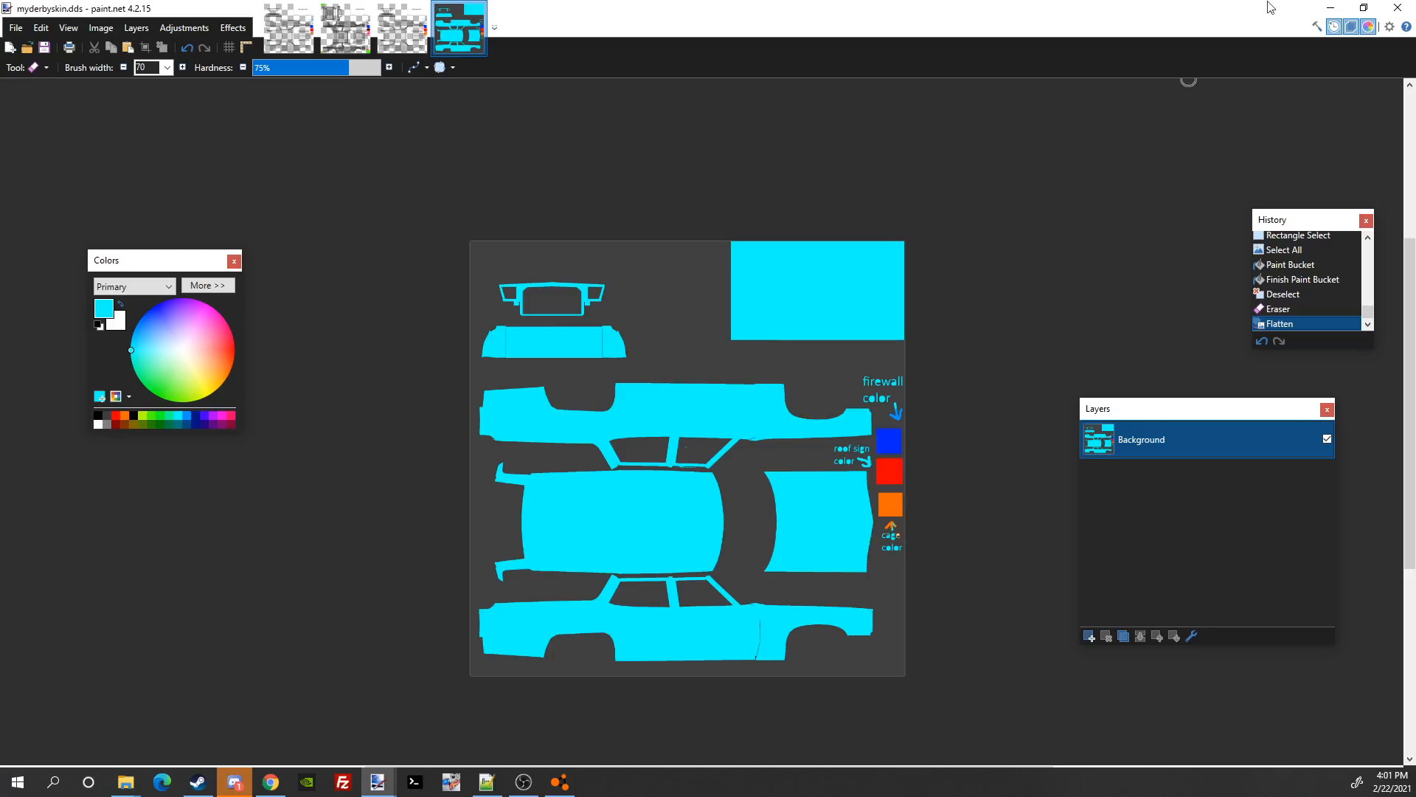
click(1331, 8)
Step: Orbit the camera to view the cyan derby car's left side
drag(800, 472, 1171, 499)
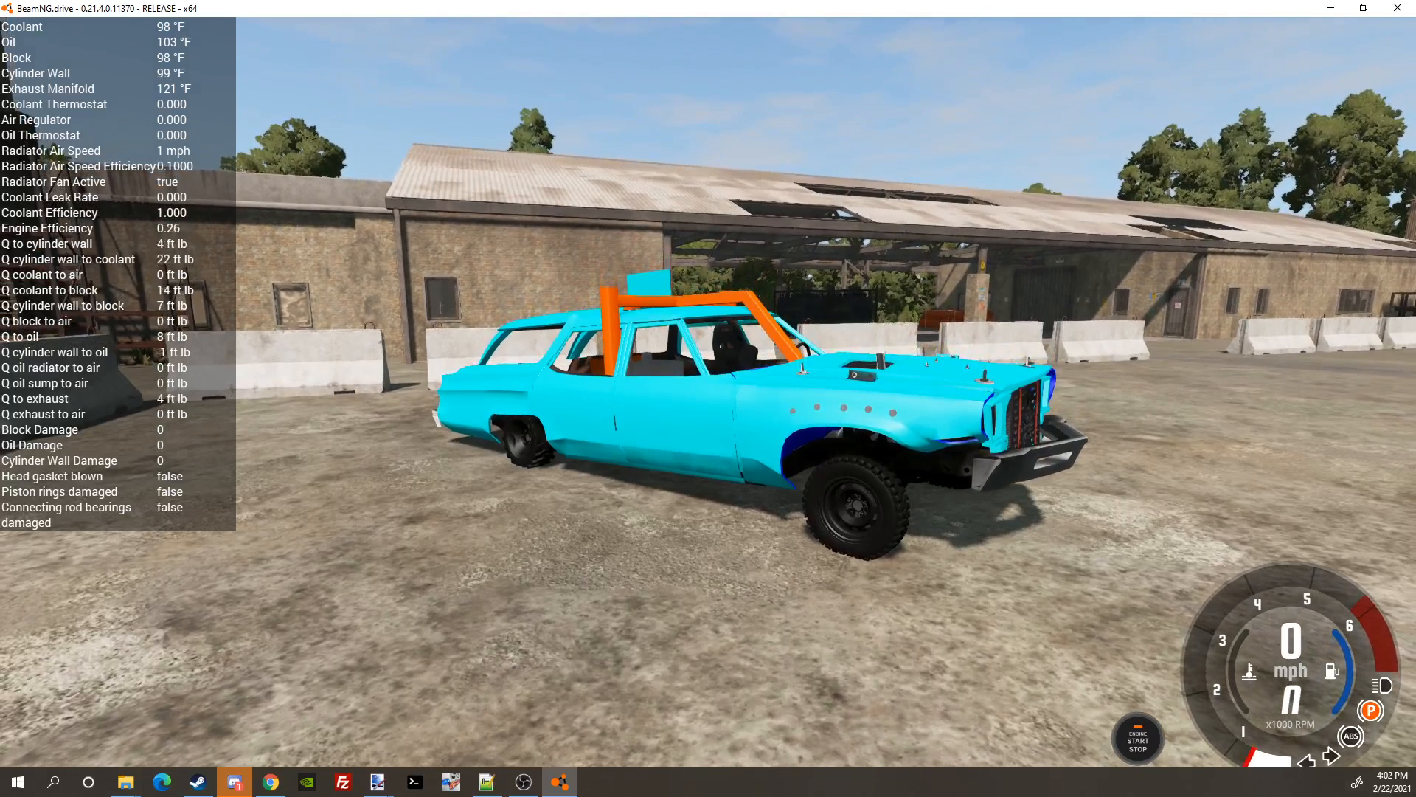